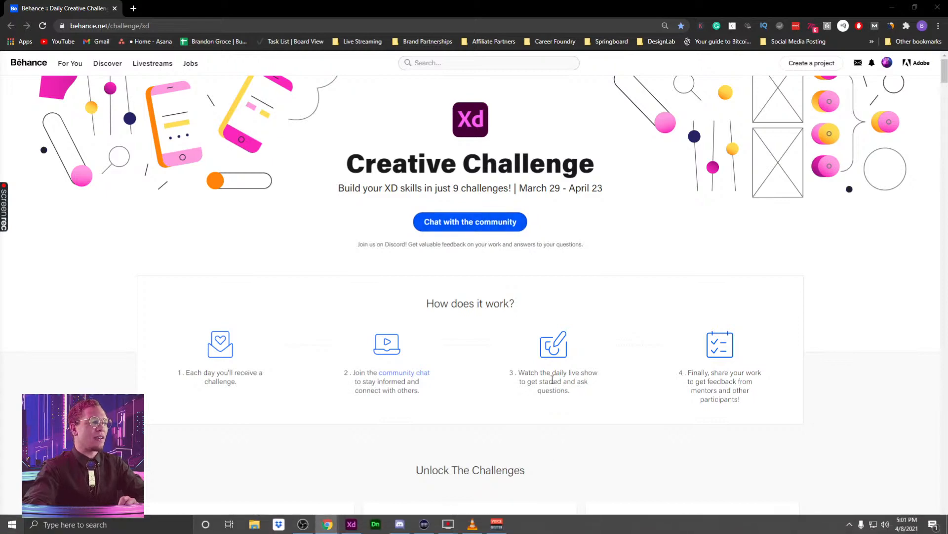
Step: Find the Masks challenge on the Creative Challenge page and read its portfolio homepage description
{"action": "scroll", "coordinate": [554, 378], "scroll_direction": "down", "scroll_amount": 12}
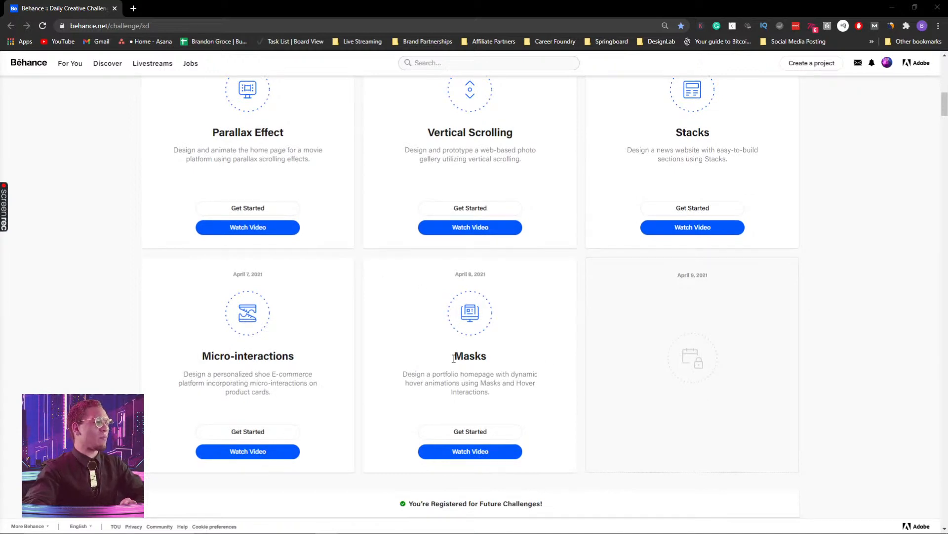
{"action": "left_click_drag", "start_coordinate": [455, 355], "coordinate": [499, 354]}
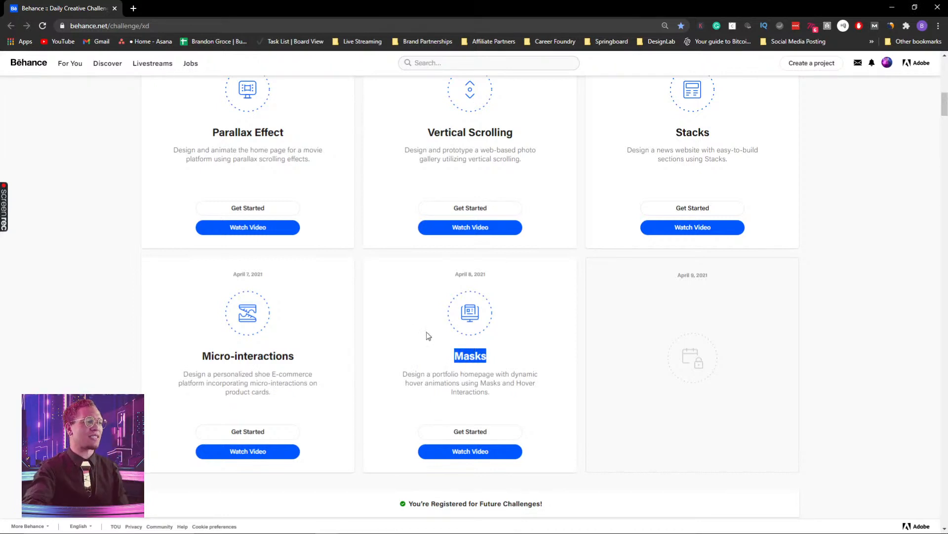
{"action": "left_click_drag", "start_coordinate": [412, 374], "coordinate": [506, 374]}
{"action": "left_click", "coordinate": [505, 375]}
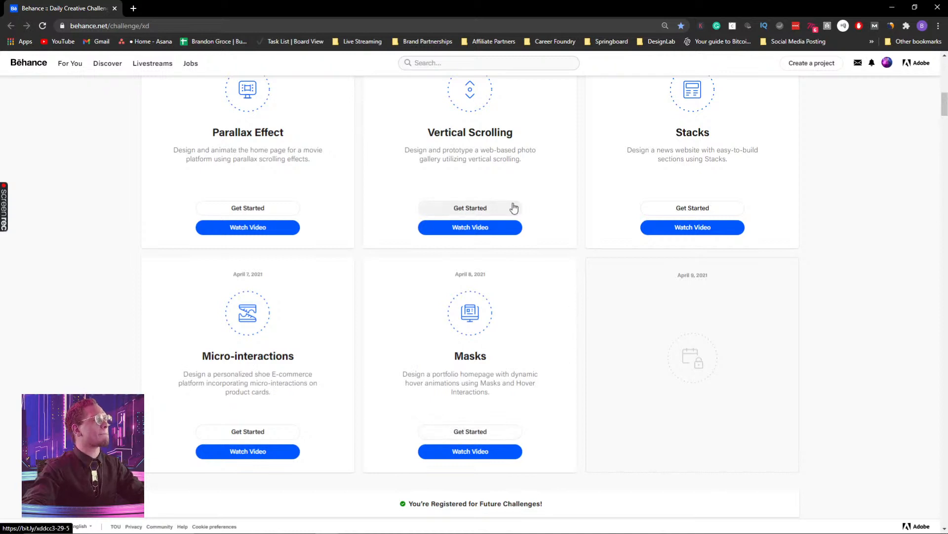
Step: Switch to Discord, maximize it, review the submissions and feedback in the Adobe XD challenge channel, and minimize the window
{"action": "key", "text": "alt+Tab"}
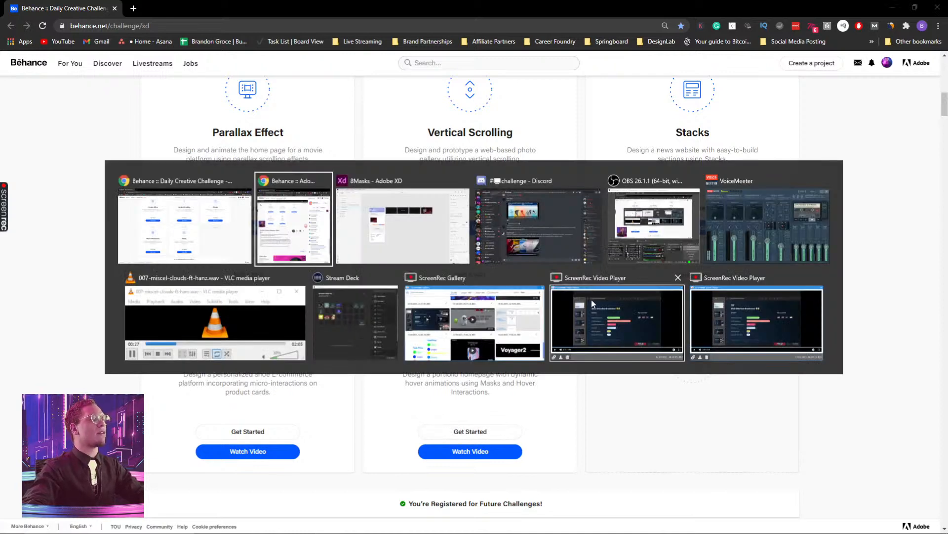
{"action": "left_click", "coordinate": [507, 226]}
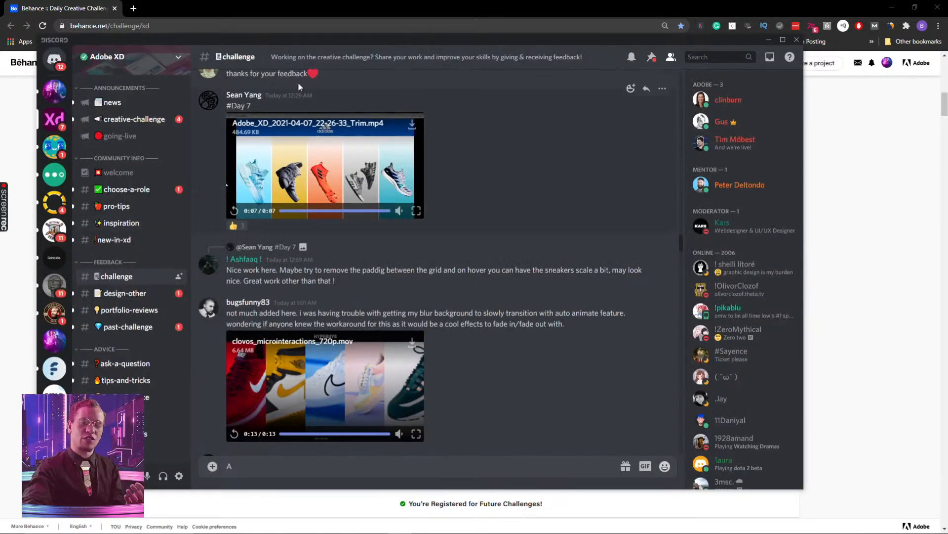
{"action": "double_click", "coordinate": [383, 39]}
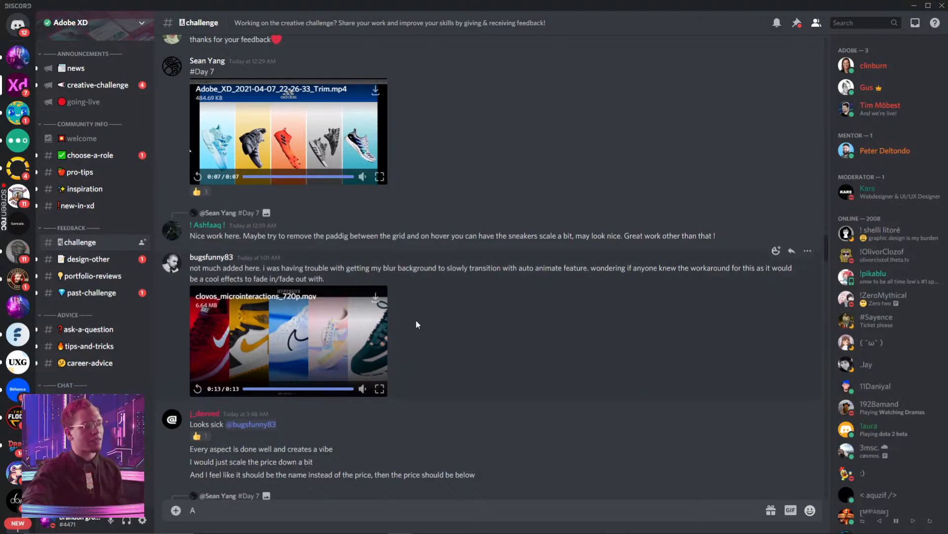
{"action": "scroll", "coordinate": [328, 282], "scroll_direction": "up", "scroll_amount": 10}
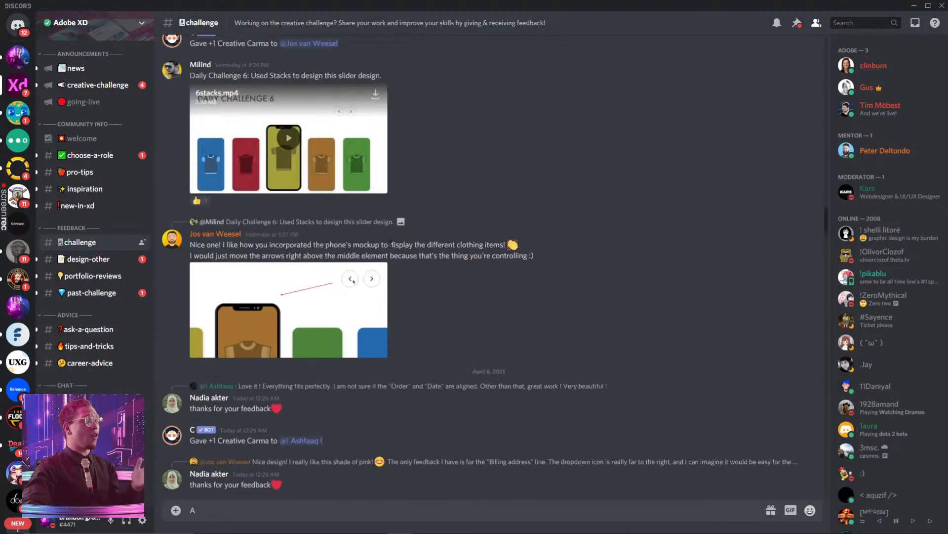
{"action": "scroll", "coordinate": [405, 247], "scroll_direction": "down", "scroll_amount": 12}
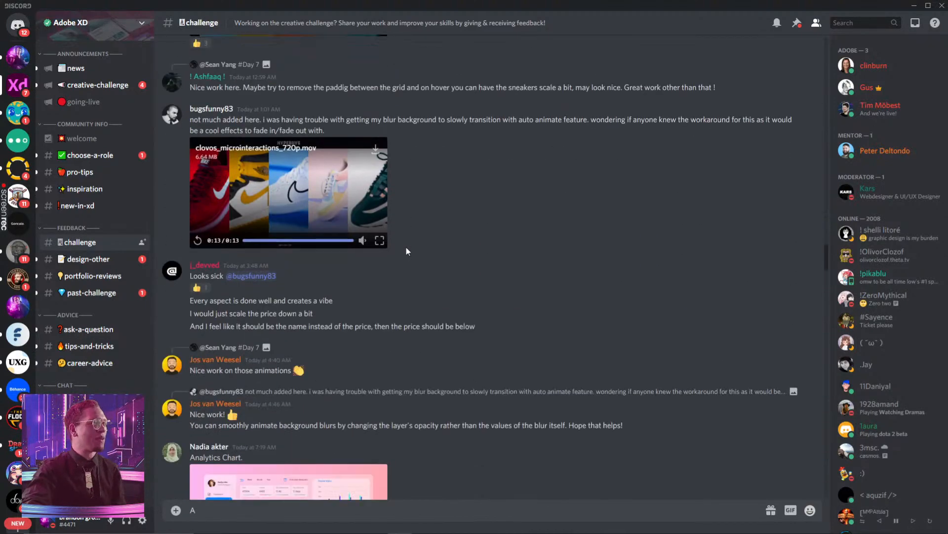
{"action": "scroll", "coordinate": [406, 251], "scroll_direction": "down", "scroll_amount": 15}
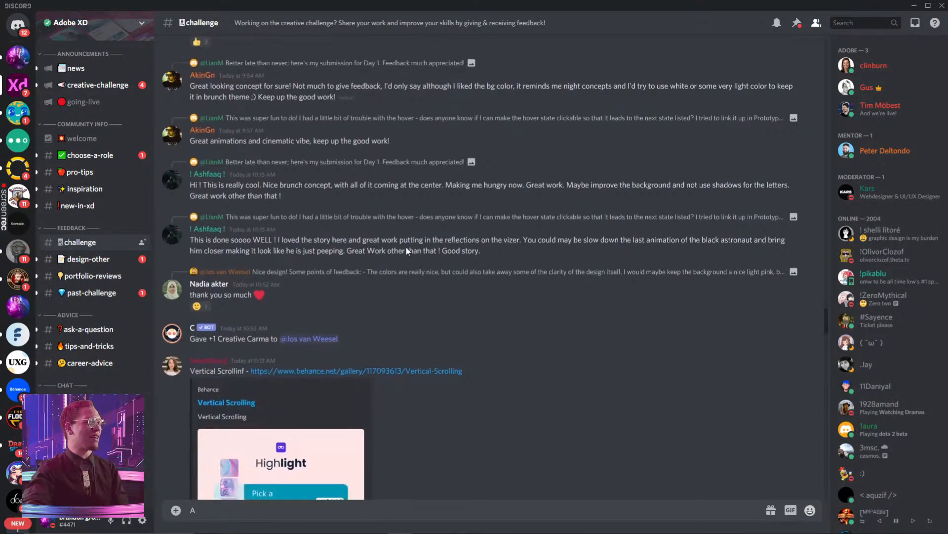
{"action": "scroll", "coordinate": [406, 251], "scroll_direction": "down", "scroll_amount": 5}
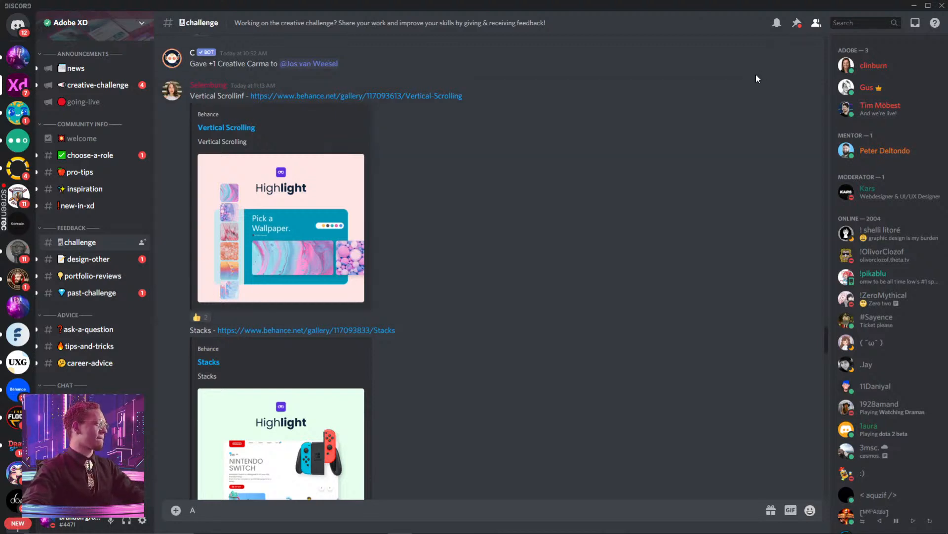
{"action": "left_click", "coordinate": [916, 6]}
Step: Switch to the 8Masks file in Adobe XD, examine the challenge prompt and inspiration image, and select the Unsplash link text below the image
{"action": "key", "text": "alt+Tab"}
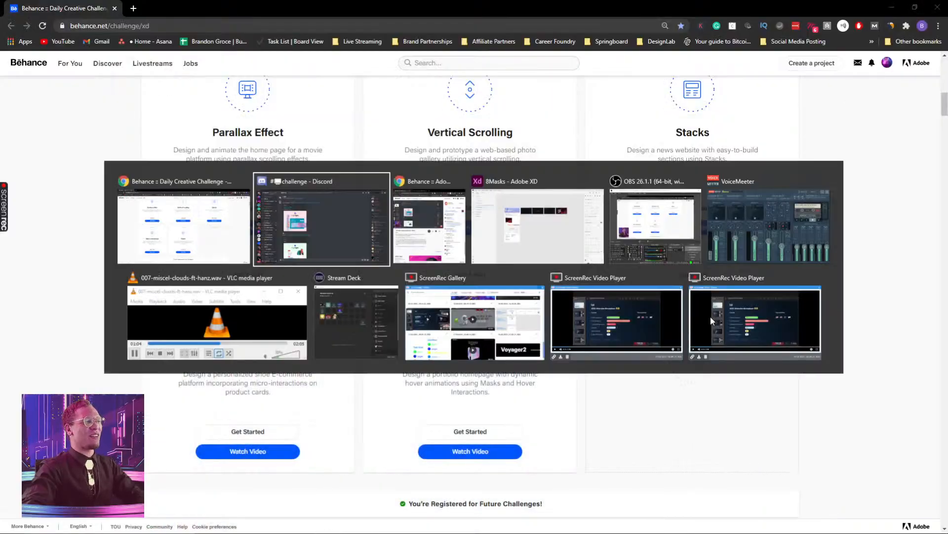
{"action": "left_click", "coordinate": [496, 248]}
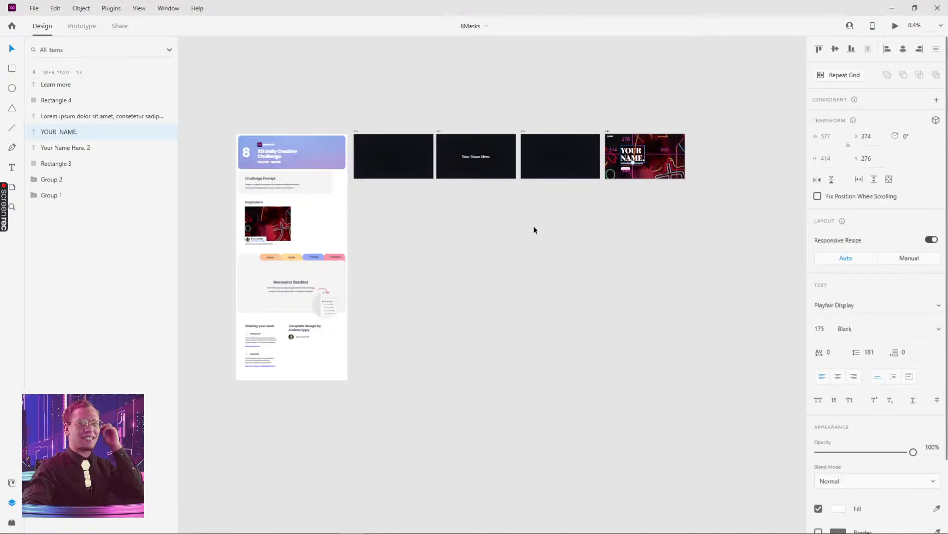
{"action": "scroll", "coordinate": [637, 201], "scroll_direction": "up", "scroll_amount": 5}
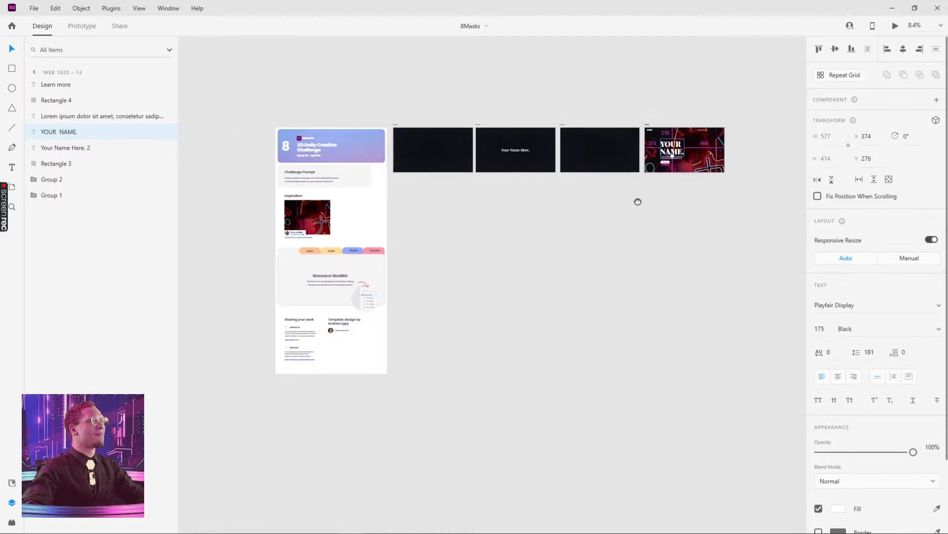
{"action": "scroll", "coordinate": [441, 134], "scroll_direction": "left", "scroll_amount": 2}
{"action": "scroll", "coordinate": [535, 154], "scroll_direction": "up", "scroll_amount": 5}
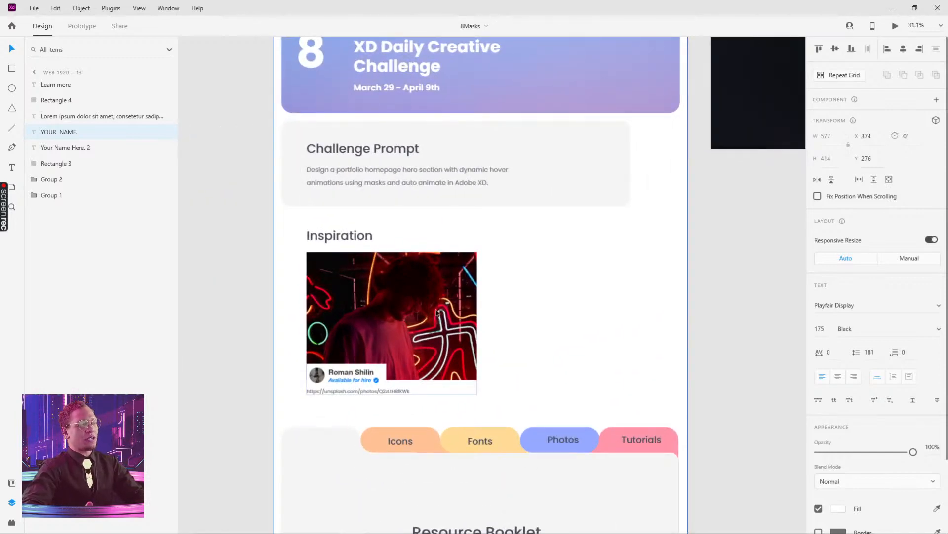
{"action": "scroll", "coordinate": [371, 288], "scroll_direction": "up", "scroll_amount": 2}
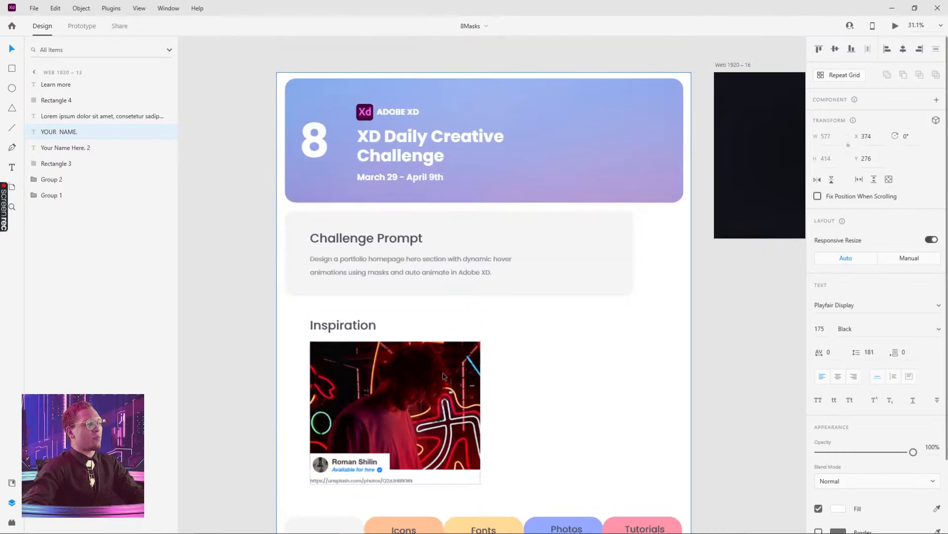
{"action": "scroll", "coordinate": [374, 342], "scroll_direction": "down", "scroll_amount": 4}
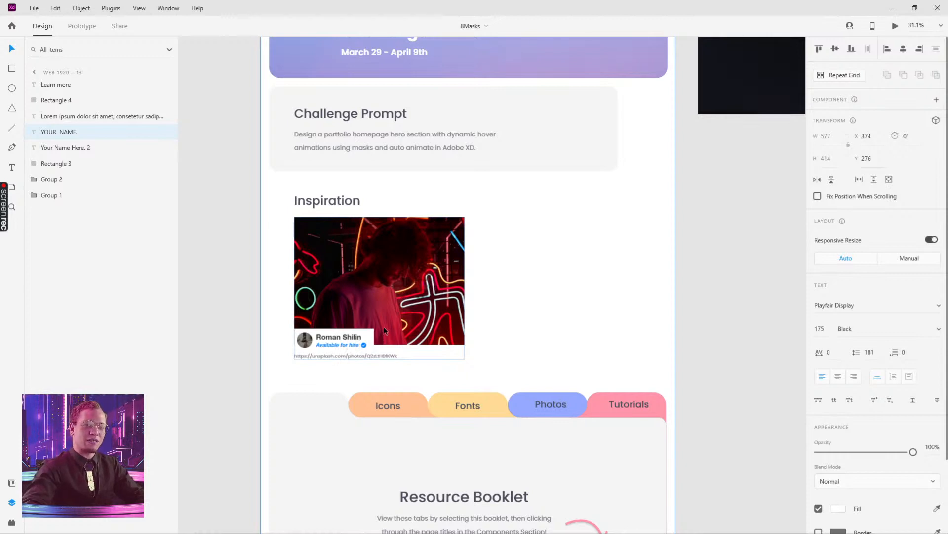
{"action": "left_click", "coordinate": [346, 357], "text": "ctrl"}
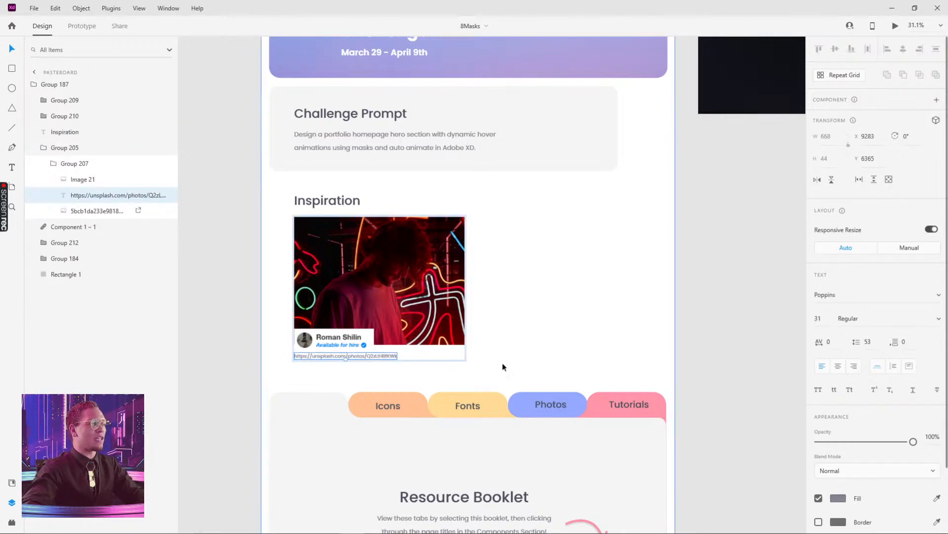
Step: Preview the prototype from the Web 1920 – 16 artboard and close the preview
{"action": "left_click_drag", "start_coordinate": [587, 285], "coordinate": [414, 329]}
{"action": "left_click_drag", "start_coordinate": [620, 291], "coordinate": [425, 391]}
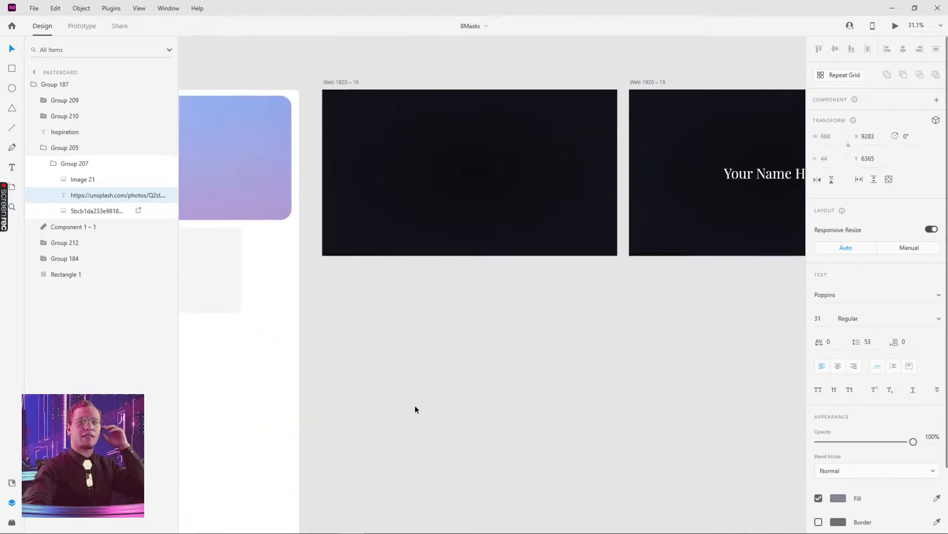
{"action": "left_click_drag", "start_coordinate": [525, 324], "coordinate": [415, 336]}
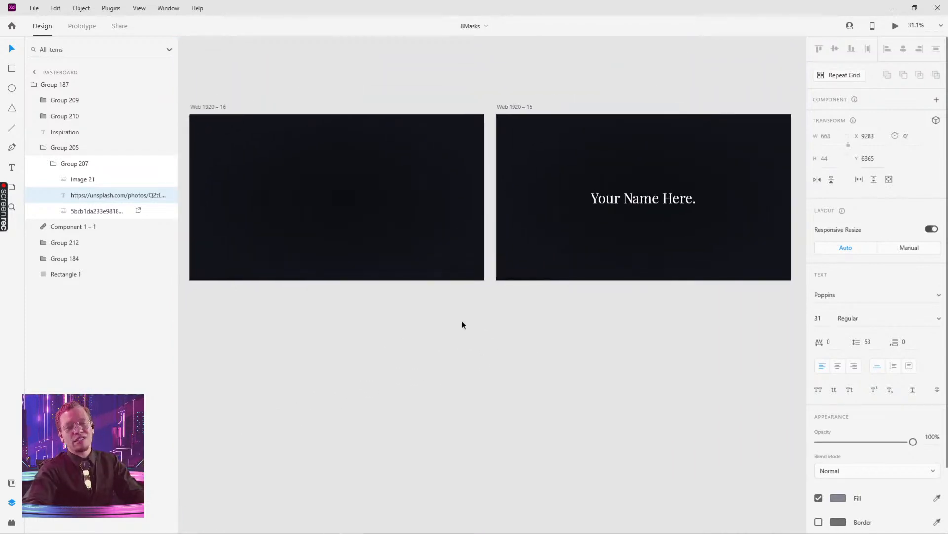
{"action": "scroll", "coordinate": [474, 322], "scroll_direction": "down", "scroll_amount": 3}
{"action": "left_click_drag", "start_coordinate": [540, 310], "coordinate": [319, 356]}
{"action": "left_click_drag", "start_coordinate": [603, 344], "coordinate": [588, 325]}
{"action": "left_click_drag", "start_coordinate": [504, 368], "coordinate": [668, 324]}
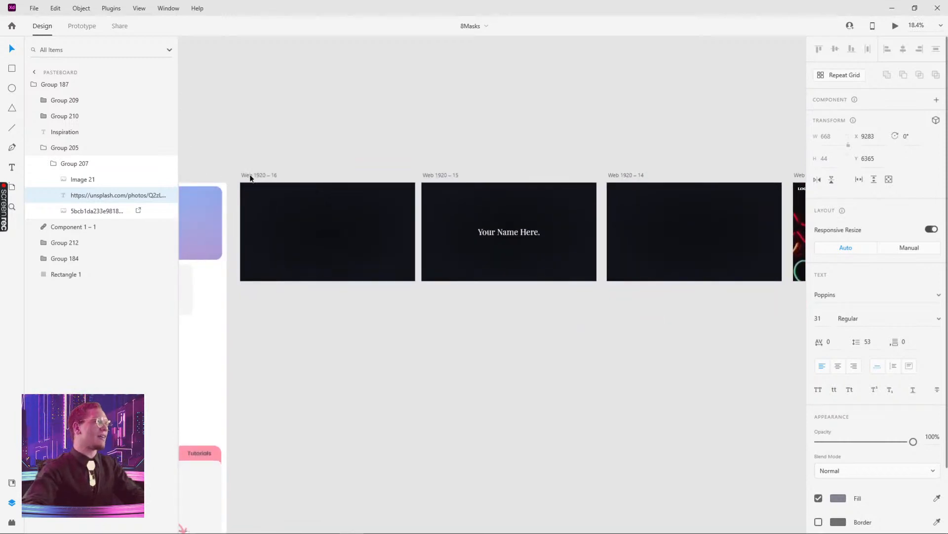
{"action": "left_click", "coordinate": [255, 175]}
{"action": "left_click", "coordinate": [895, 25]}
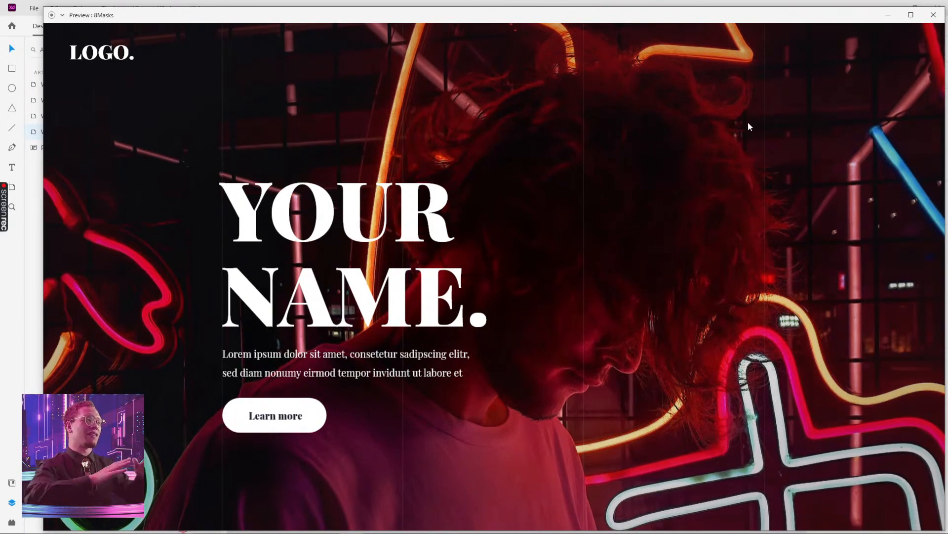
{"action": "left_click", "coordinate": [928, 22]}
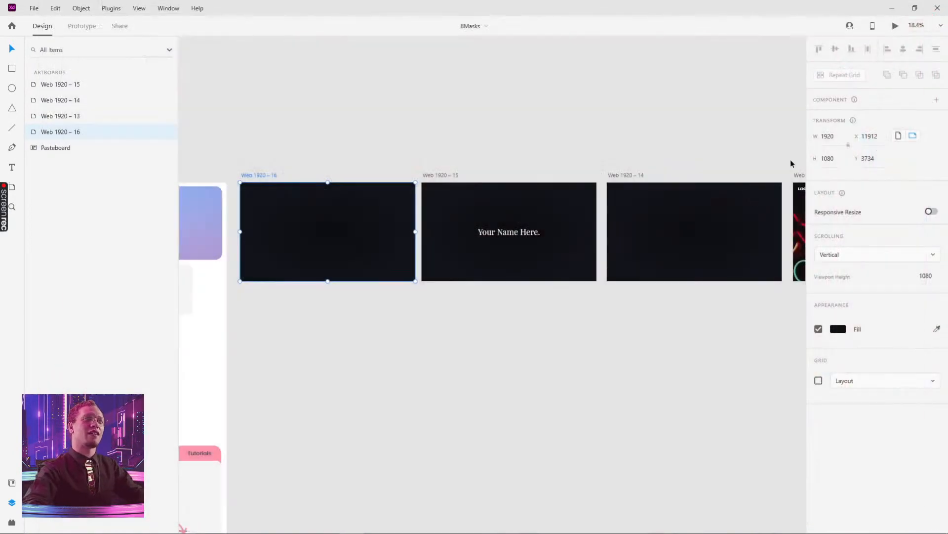
Step: Preview the prototype starting from the Web 1920 – 14 artboard, and close the preview
{"action": "scroll", "coordinate": [657, 171], "scroll_direction": "right", "scroll_amount": 2}
{"action": "left_click", "coordinate": [571, 174]}
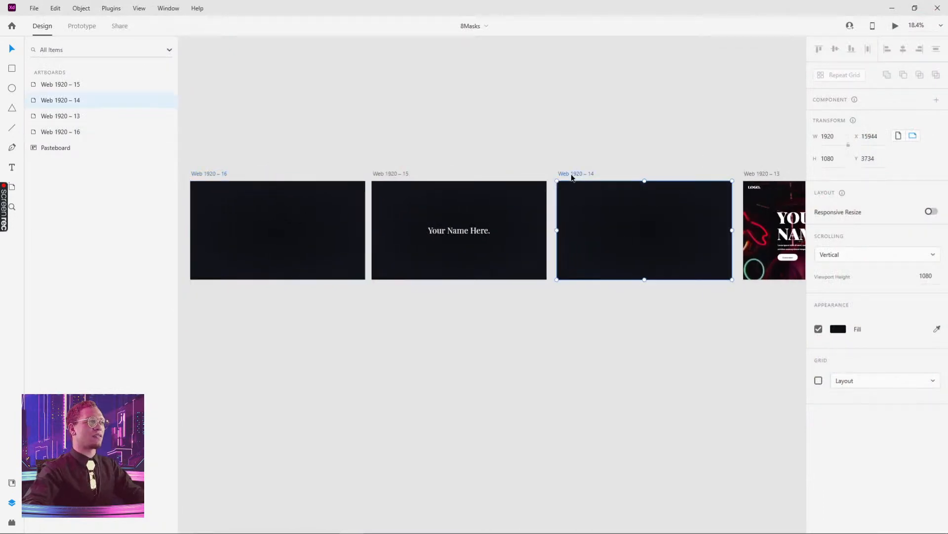
{"action": "left_click", "coordinate": [894, 25]}
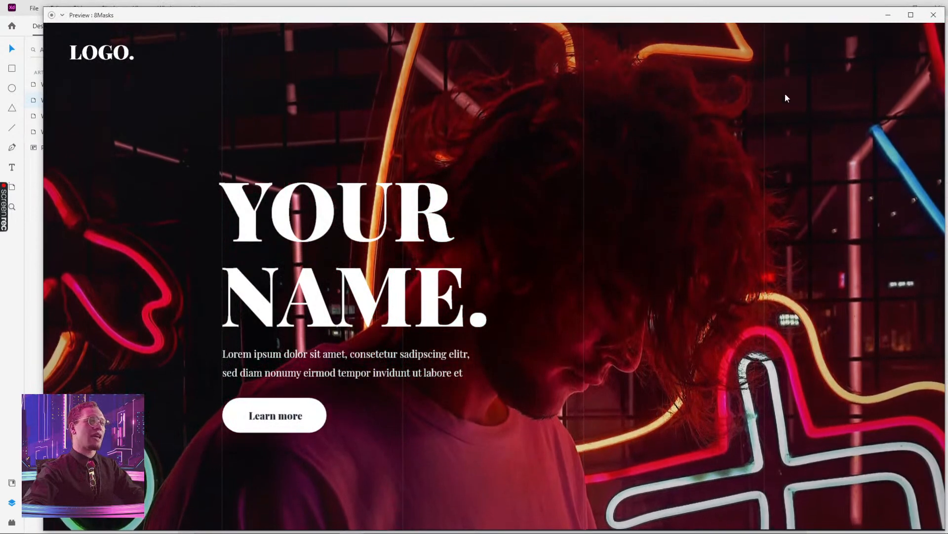
{"action": "left_click", "coordinate": [927, 19]}
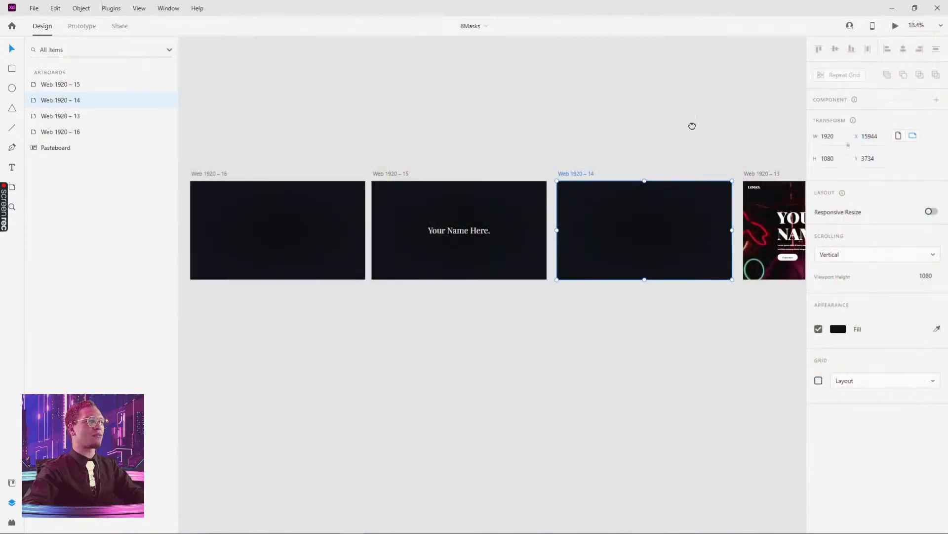
Step: Examine the sequence of Web 1920 artboards and inspect the hero layout and vertical strips of Web 1920 – 13 up close
{"action": "left_click_drag", "start_coordinate": [692, 125], "coordinate": [529, 106]}
{"action": "scroll", "coordinate": [394, 116], "scroll_direction": "left", "scroll_amount": 5}
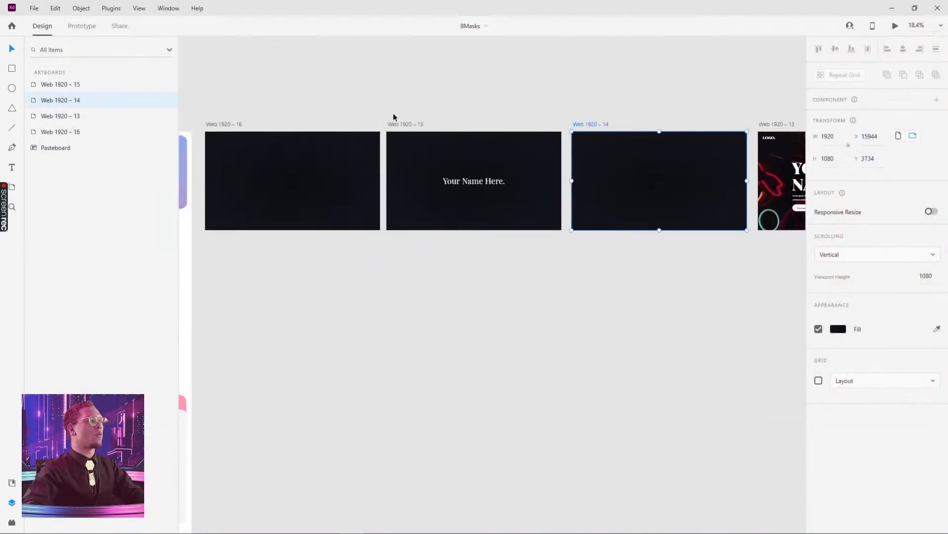
{"action": "scroll", "coordinate": [540, 144], "scroll_direction": "right", "scroll_amount": 7}
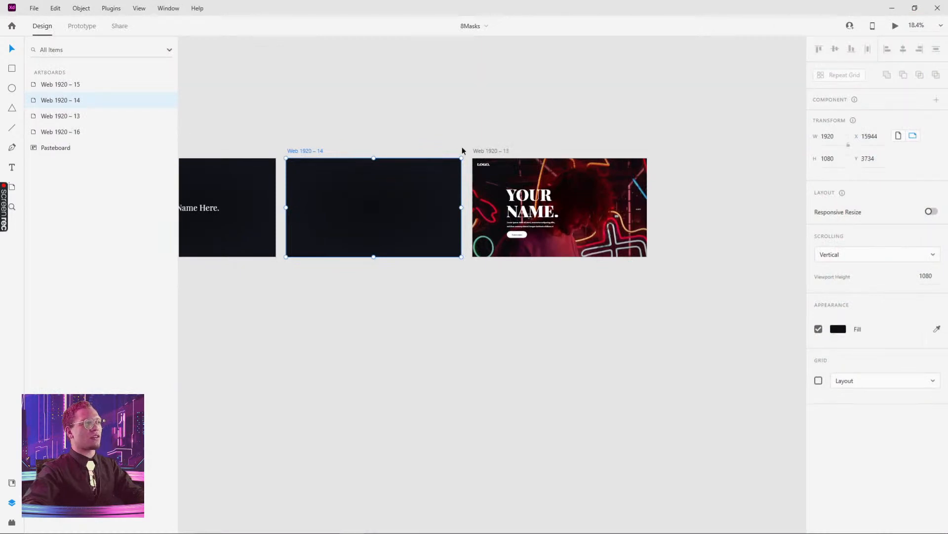
{"action": "left_click_drag", "start_coordinate": [270, 229], "coordinate": [519, 186]}
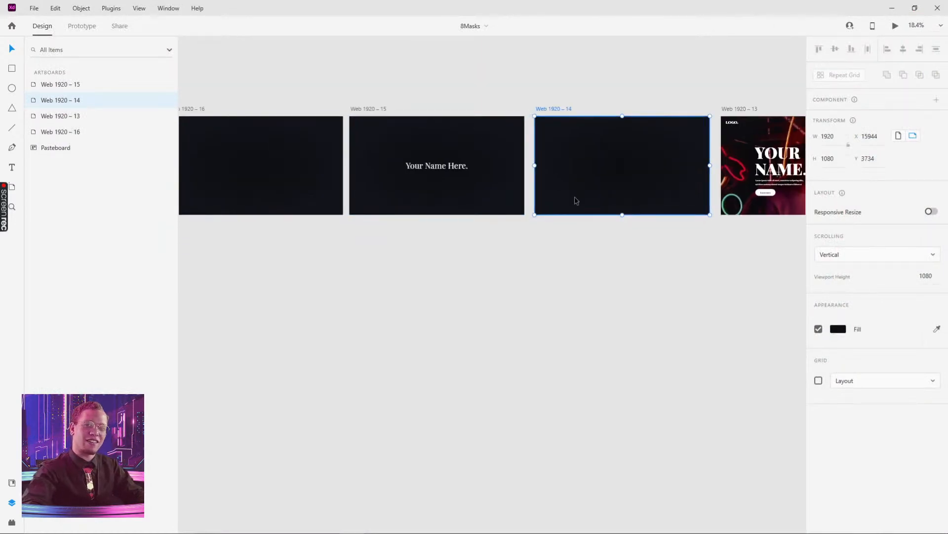
{"action": "scroll", "coordinate": [606, 129], "scroll_direction": "right", "scroll_amount": 3}
{"action": "scroll", "coordinate": [607, 129], "scroll_direction": "up", "scroll_amount": 1}
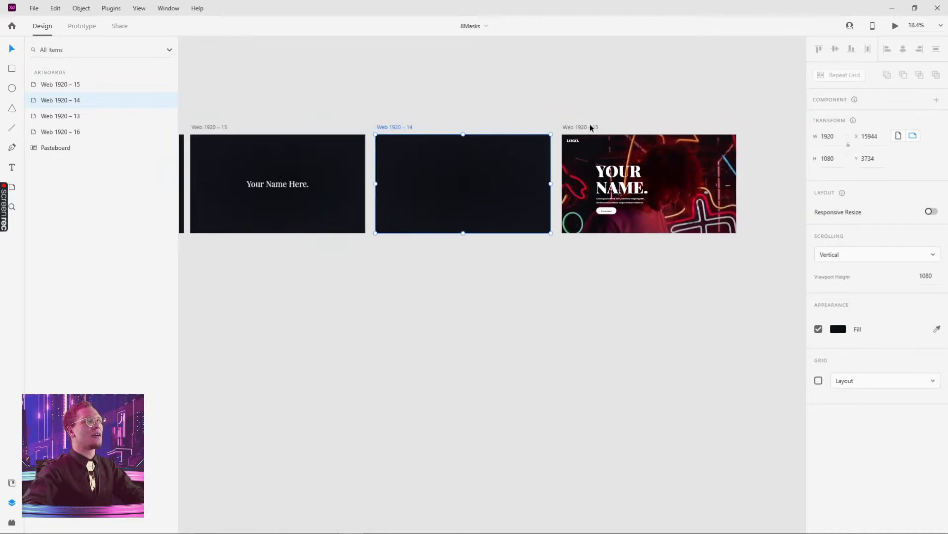
{"action": "scroll", "coordinate": [595, 148], "scroll_direction": "up", "scroll_amount": 8}
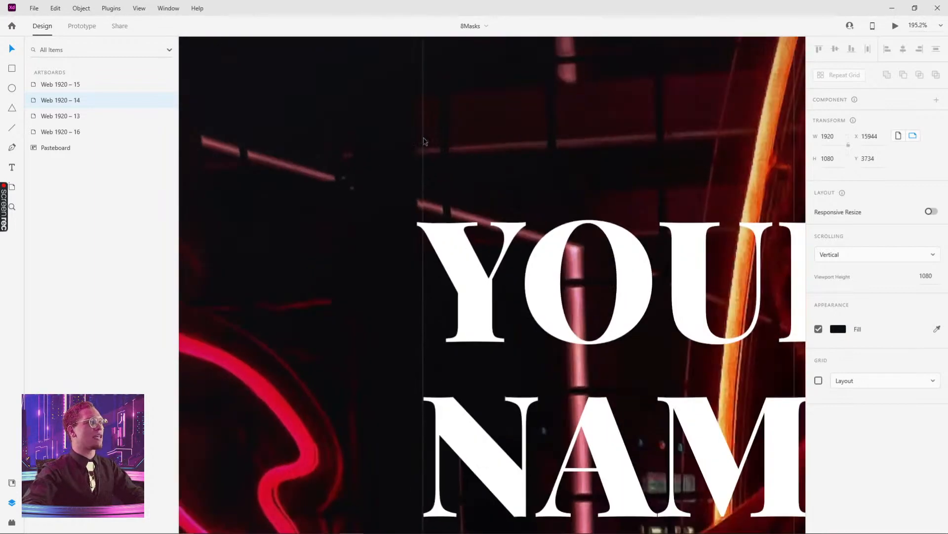
{"action": "scroll", "coordinate": [484, 137], "scroll_direction": "down", "scroll_amount": 5}
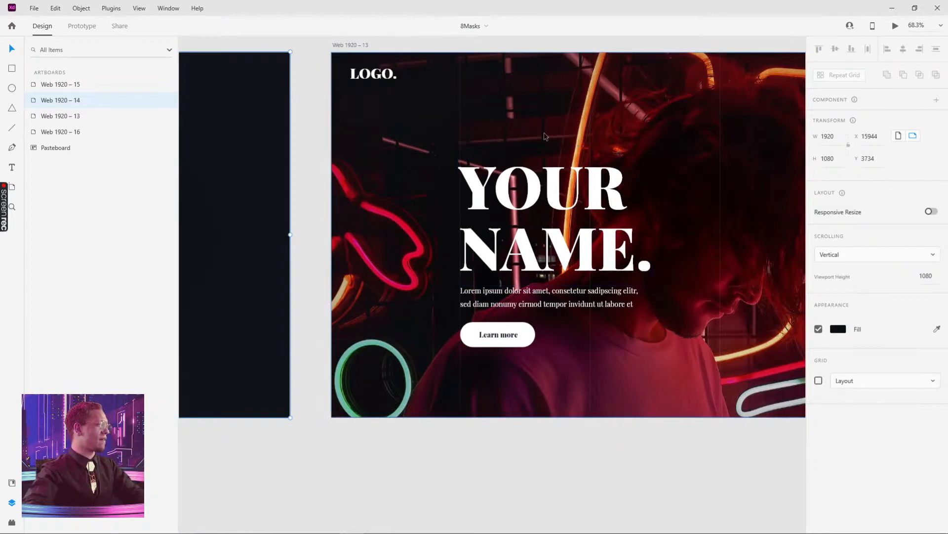
{"action": "scroll", "coordinate": [546, 136], "scroll_direction": "down", "scroll_amount": 2}
{"action": "left_click_drag", "start_coordinate": [561, 136], "coordinate": [482, 171]}
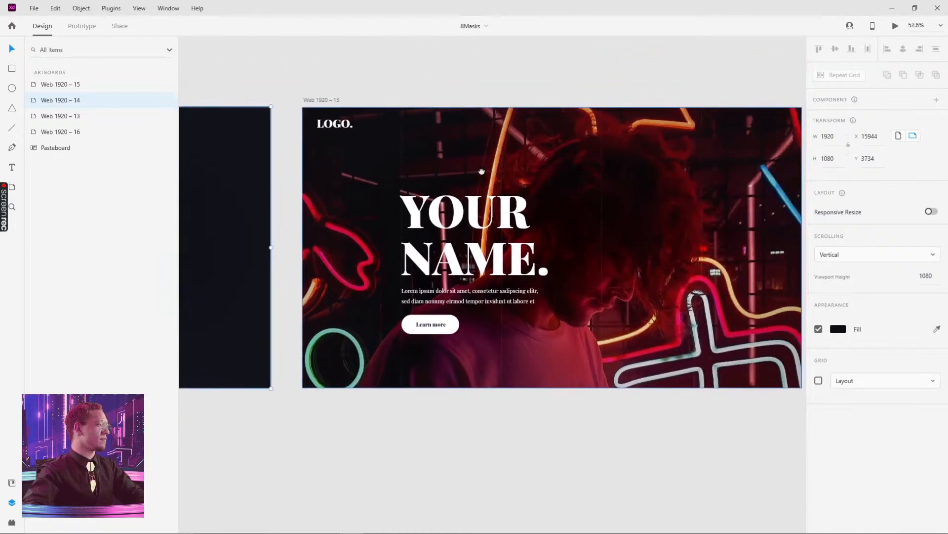
{"action": "scroll", "coordinate": [482, 172], "scroll_direction": "down", "scroll_amount": 2}
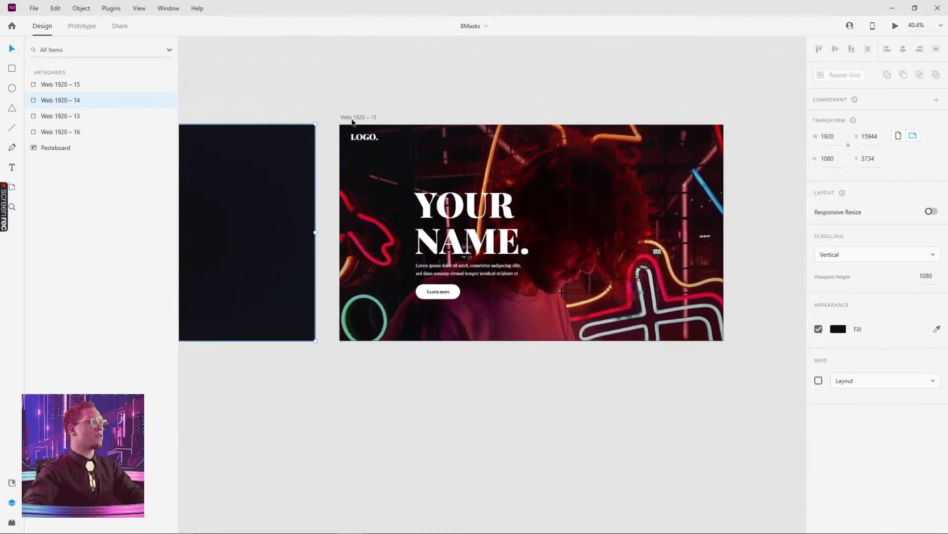
Step: Add a blank iPhone 12, 12 Pro artboard of 390 × 844 in the empty space below the Web 1920 – 16 artboard
{"action": "left_click_drag", "start_coordinate": [382, 439], "coordinate": [484, 257]}
{"action": "key", "text": "a"}
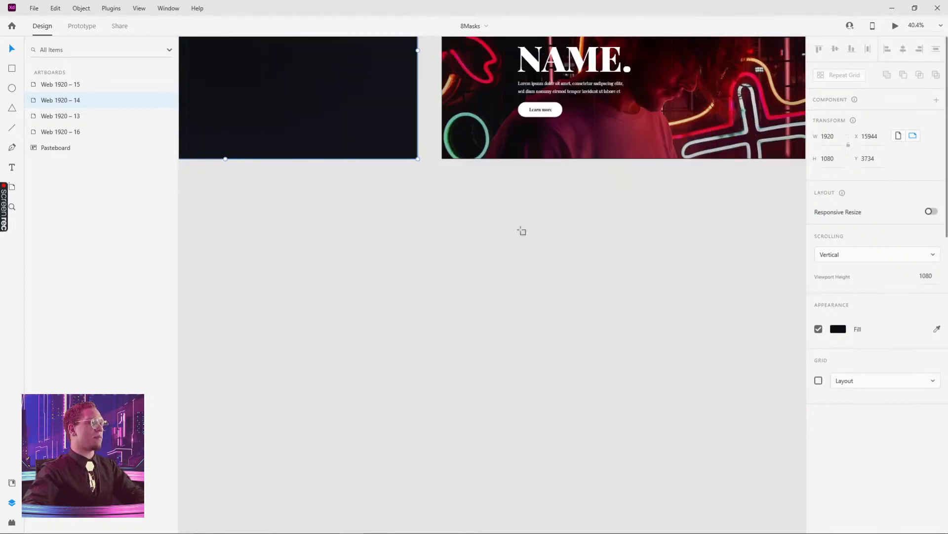
{"action": "left_click", "coordinate": [478, 288]}
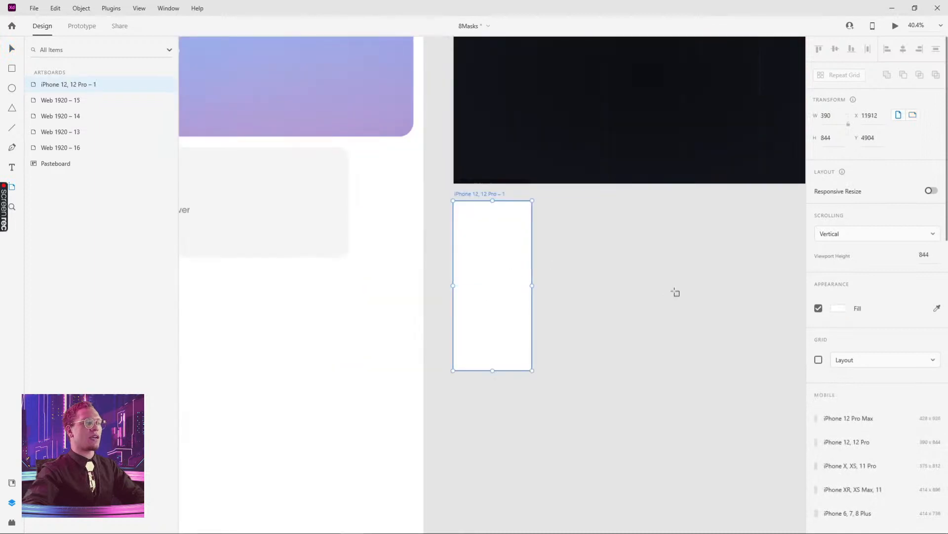
Step: Undo the iPhone artboard and add a blank Web 1920 artboard of 1920 × 1080 in its place
{"action": "key", "text": "ctrl+z"}
{"action": "scroll", "coordinate": [859, 442], "scroll_direction": "down", "scroll_amount": 9}
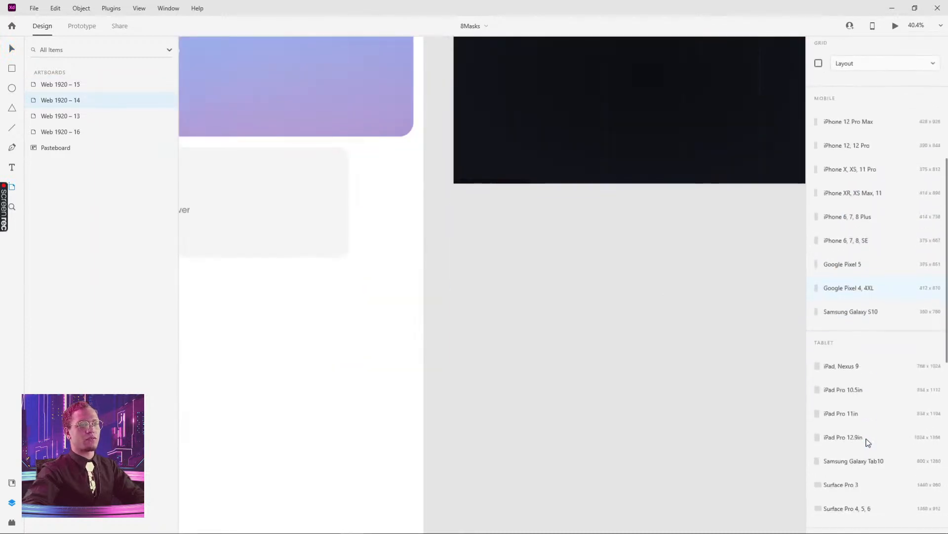
{"action": "left_click", "coordinate": [853, 415]}
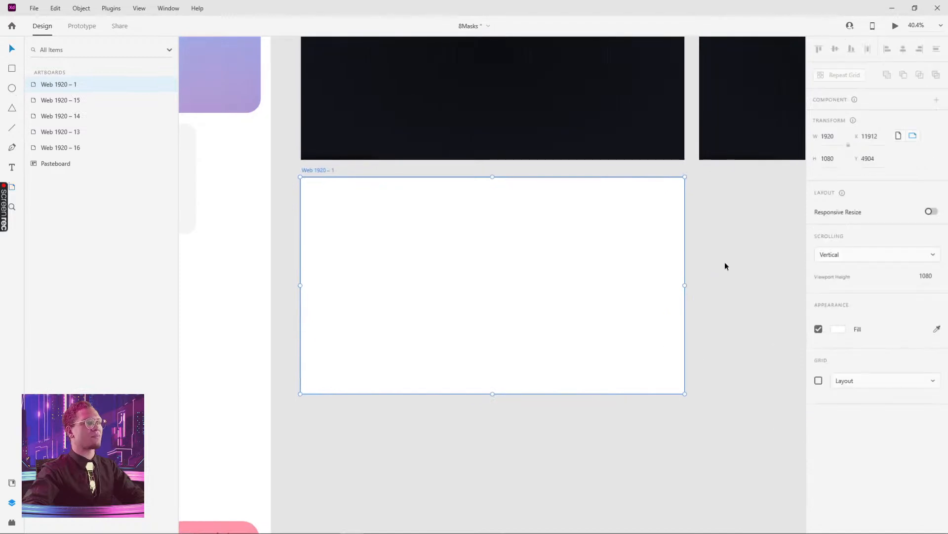
Step: Fill the new Web 1920 – 1 artboard with the near-black sampled from Web 1920 – 16 and move it below Web 1920 – 15
{"action": "scroll", "coordinate": [737, 259], "scroll_direction": "down", "scroll_amount": 3}
{"action": "left_click_drag", "start_coordinate": [747, 255], "coordinate": [558, 253]}
{"action": "key", "text": "i"}
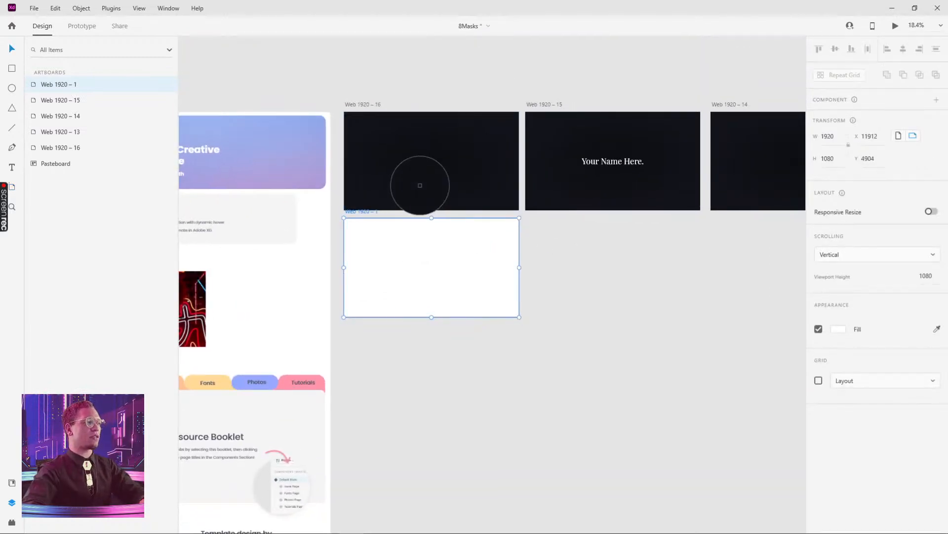
{"action": "left_click", "coordinate": [420, 185]}
{"action": "left_click_drag", "start_coordinate": [371, 230], "coordinate": [566, 338]}
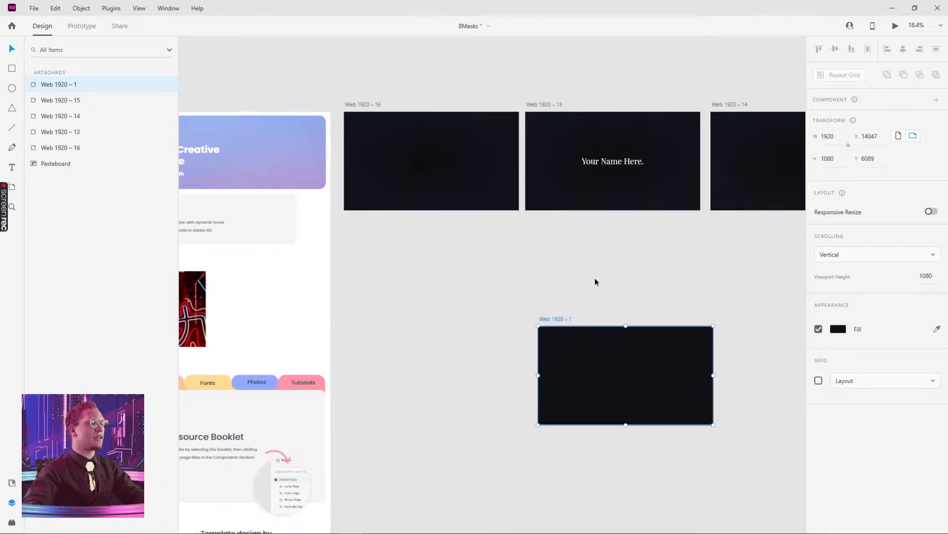
Step: Move the 25% opacity overlay off the hero image in Web 1920 – 13 to the space below the artboard
{"action": "left_click_drag", "start_coordinate": [595, 282], "coordinate": [432, 212]}
{"action": "left_click_drag", "start_coordinate": [680, 171], "coordinate": [388, 273]}
{"action": "scroll", "coordinate": [562, 178], "scroll_direction": "up", "scroll_amount": 5}
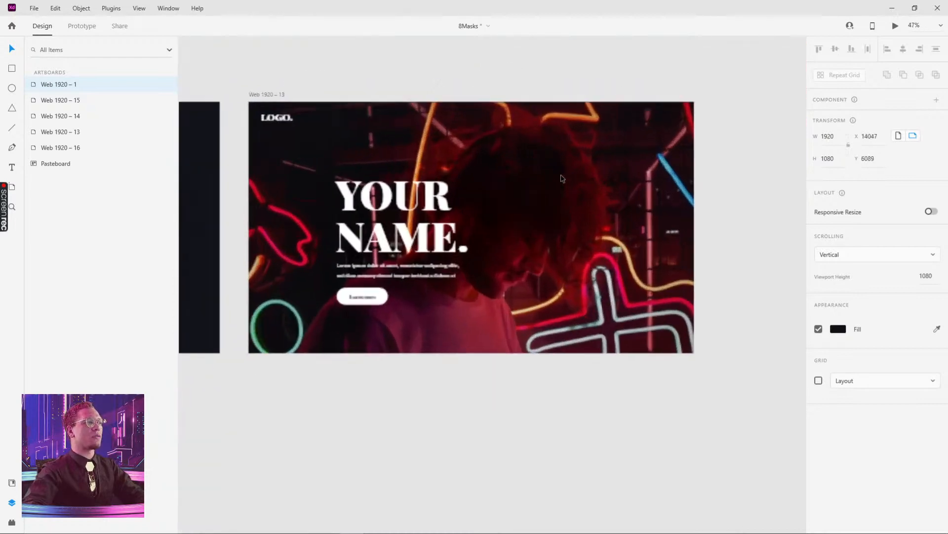
{"action": "scroll", "coordinate": [562, 178], "scroll_direction": "up", "scroll_amount": 1}
{"action": "left_click", "coordinate": [287, 149]}
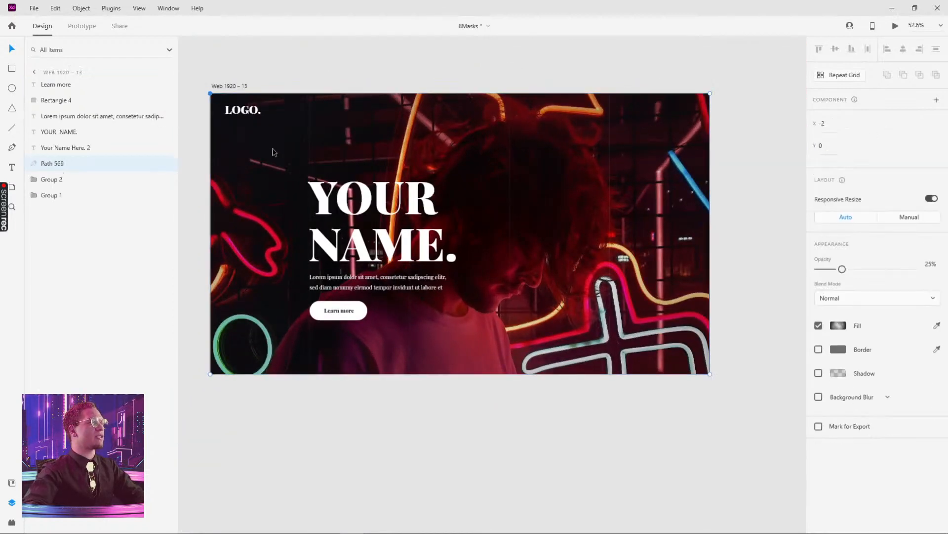
{"action": "left_click", "coordinate": [334, 59]}
{"action": "left_click", "coordinate": [291, 143]}
{"action": "left_click_drag", "start_coordinate": [292, 141], "coordinate": [585, 453]}
{"action": "left_click_drag", "start_coordinate": [424, 440], "coordinate": [462, 429]}
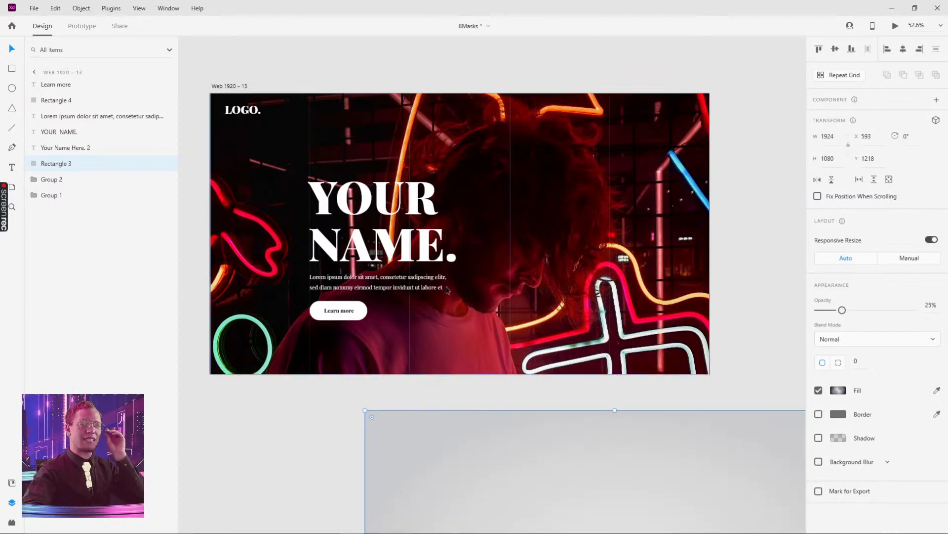
Step: Examine the individual mask group strips that make up the hero image in Web 1920 – 13
{"action": "double_click", "coordinate": [290, 132]}
{"action": "left_click_drag", "start_coordinate": [285, 159], "coordinate": [305, 131]}
{"action": "key", "text": "ctrl+z"}
{"action": "left_click", "coordinate": [363, 136]}
{"action": "left_click", "coordinate": [457, 129]}
{"action": "left_click", "coordinate": [551, 127]}
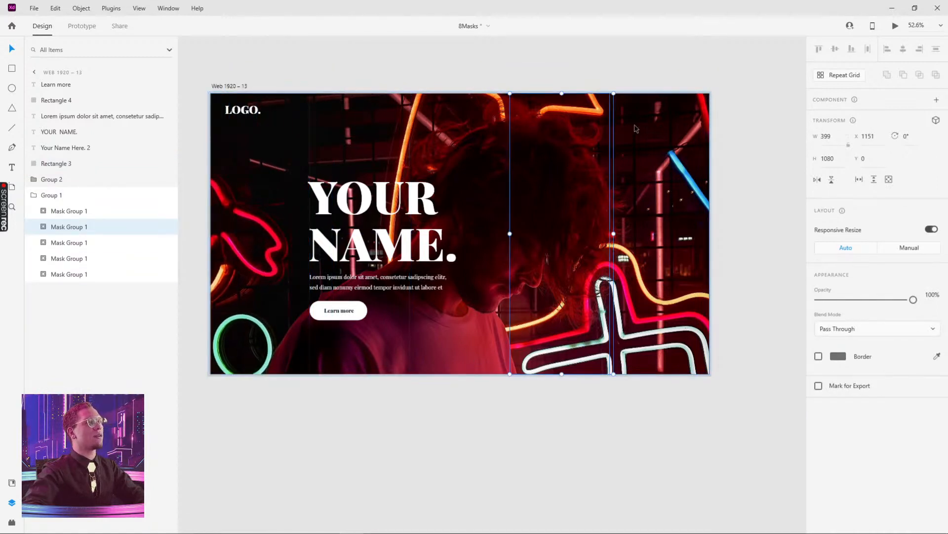
{"action": "left_click", "coordinate": [636, 128]}
{"action": "left_click", "coordinate": [644, 70]}
{"action": "left_click", "coordinate": [647, 148]}
{"action": "double_click", "coordinate": [648, 148]}
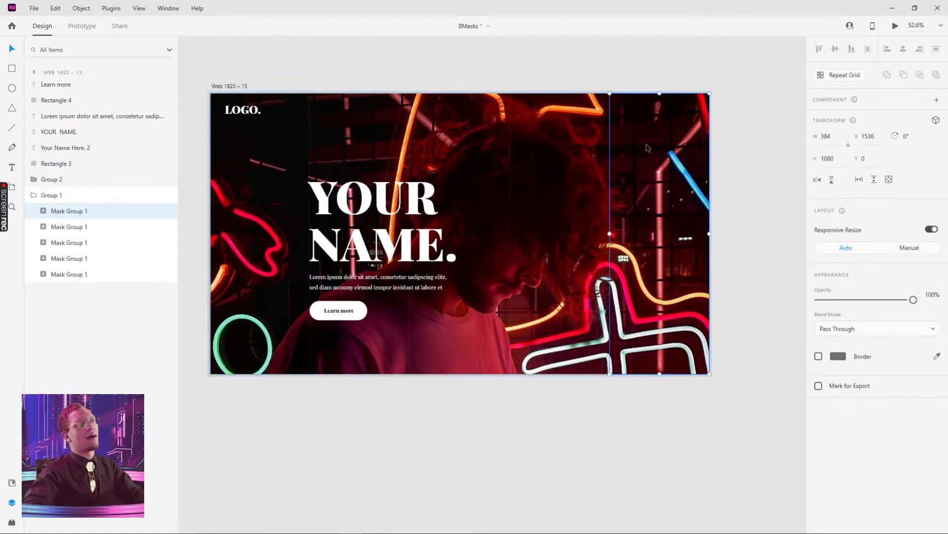
{"action": "left_click_drag", "start_coordinate": [652, 158], "coordinate": [734, 108]}
{"action": "key", "text": "ctrl+z"}
{"action": "left_click", "coordinate": [509, 40]}
Step: Draw a full-height rectangle about 312 × 1080 along the left edge of the Web 1920 – 1 artboard
{"action": "scroll", "coordinate": [330, 160], "scroll_direction": "down", "scroll_amount": 3}
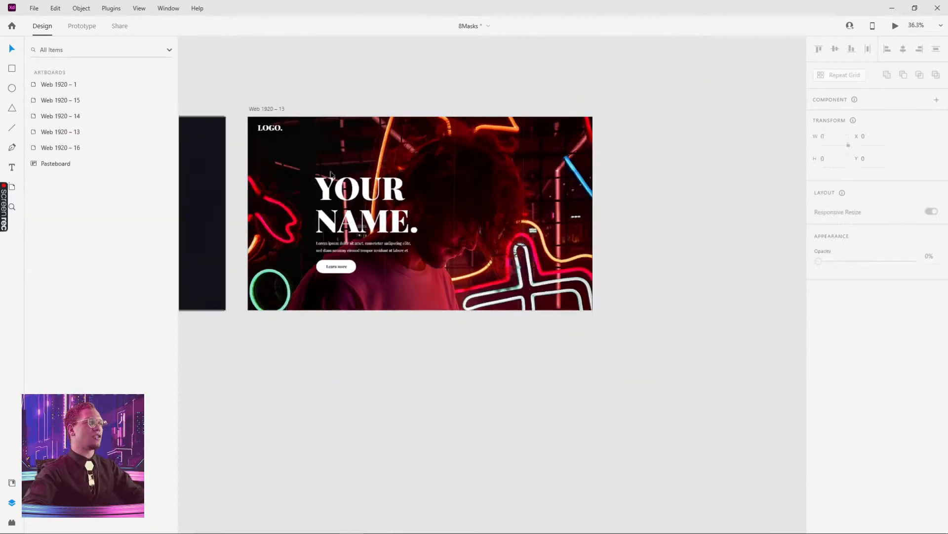
{"action": "left_click_drag", "start_coordinate": [330, 161], "coordinate": [542, 43]}
{"action": "left_click_drag", "start_coordinate": [323, 224], "coordinate": [632, 101]}
{"action": "scroll", "coordinate": [362, 200], "scroll_direction": "up", "scroll_amount": 2}
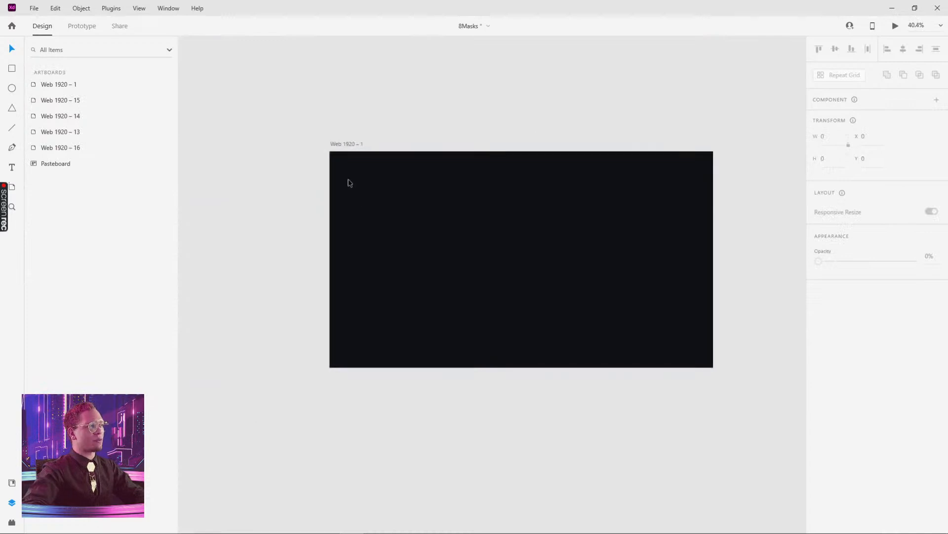
{"action": "key", "text": "r"}
{"action": "mouse_move", "coordinate": [332, 154]}
{"action": "left_mouse_down"}
{"action": "mouse_move", "coordinate": [332, 189]}
{"action": "mouse_move", "coordinate": [378, 289]}
{"action": "mouse_move", "coordinate": [395, 368]}
{"action": "left_mouse_up"}
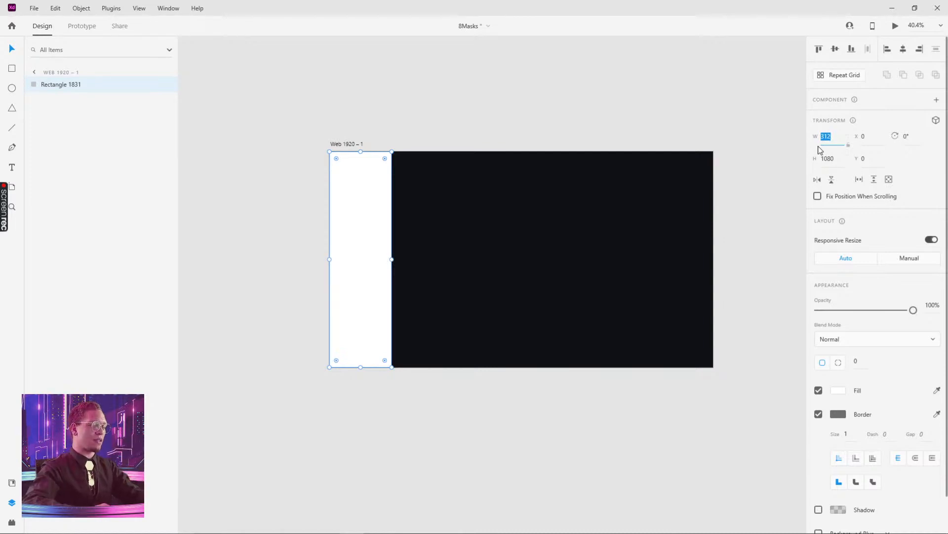
Step: Set the rectangle's width to one fifth of the artboard by entering 1920/5
{"action": "type", "text": "1920"}
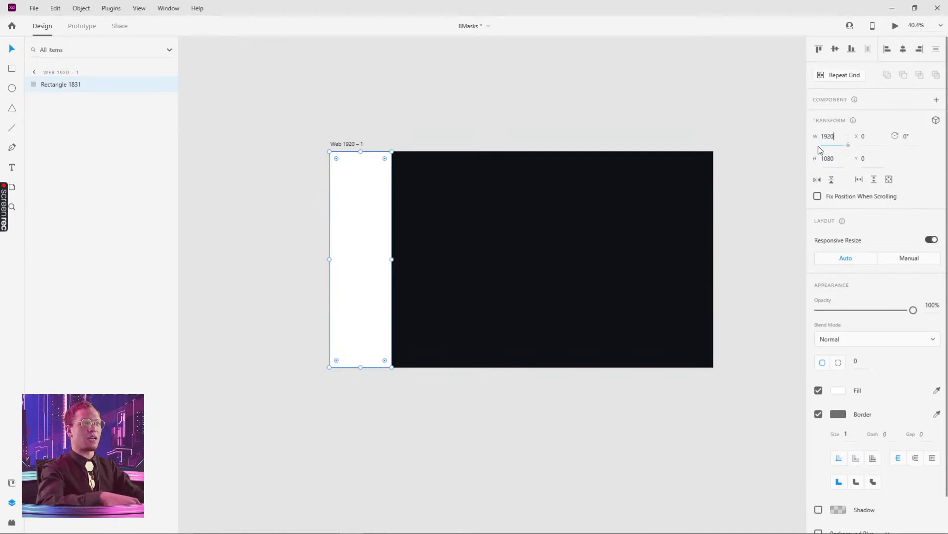
{"action": "type", "text": "/5"}
{"action": "key", "text": "Return"}
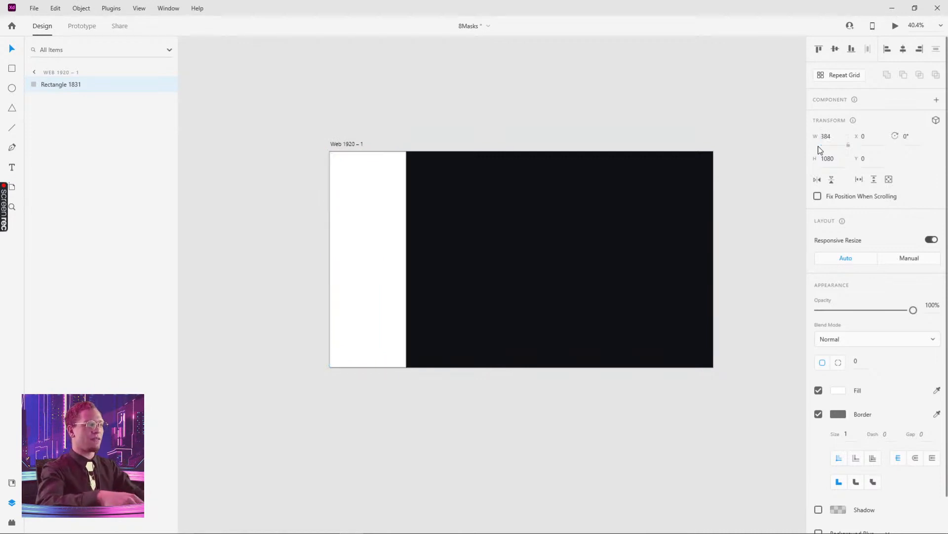
{"action": "left_click", "coordinate": [520, 103]}
{"action": "left_click", "coordinate": [357, 228]}
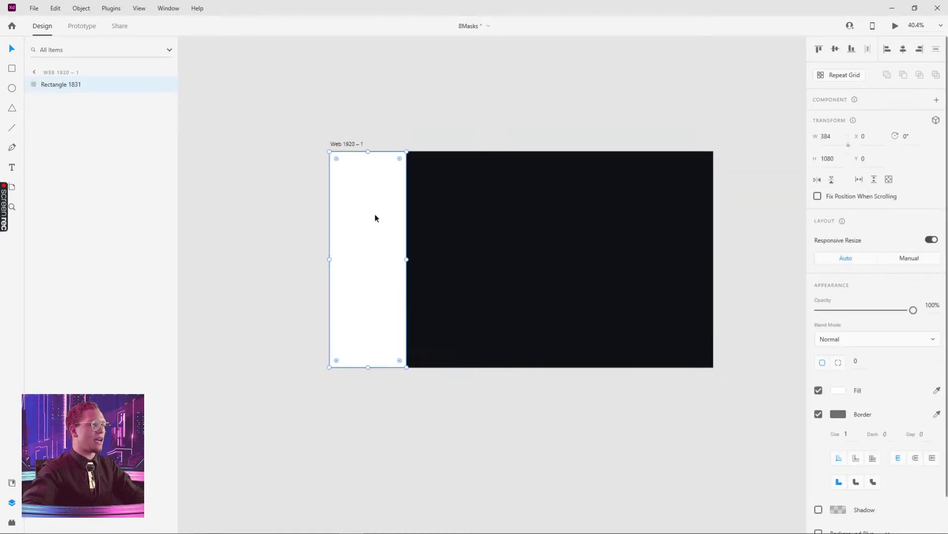
{"action": "key", "text": "ctrl+r"}
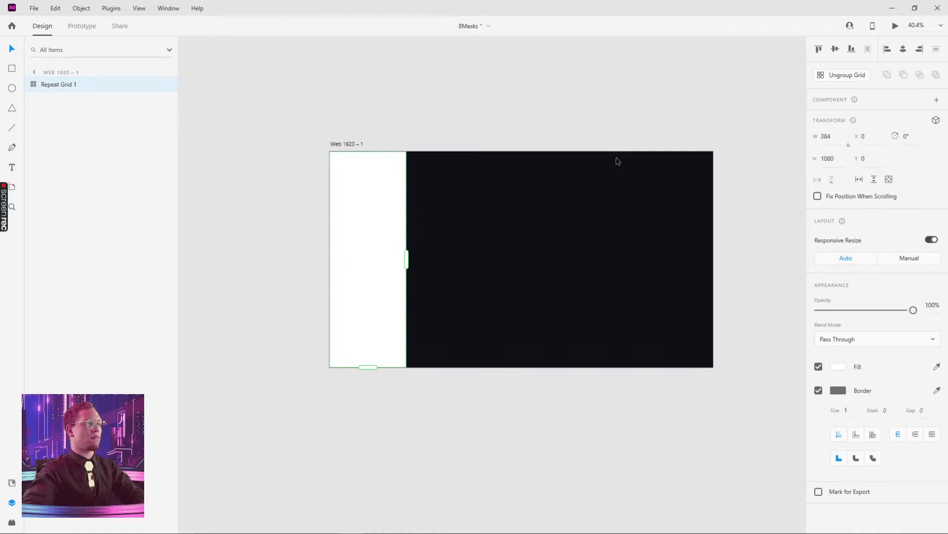
{"action": "left_click", "coordinate": [850, 77]}
{"action": "left_click", "coordinate": [513, 144]}
{"action": "left_click_drag", "start_coordinate": [349, 279], "coordinate": [400, 290]}
{"action": "key", "text": "ctrl+z"}
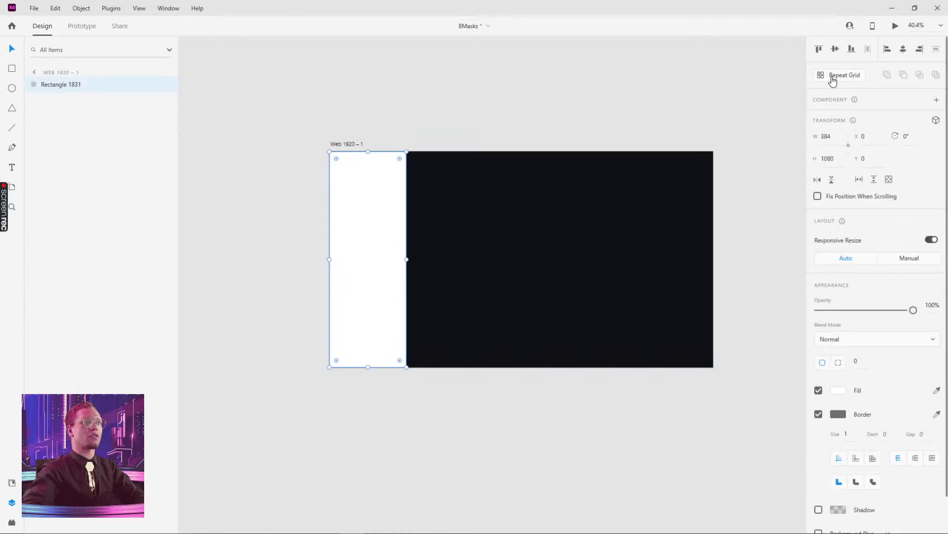
Step: Turn the rectangle into a repeat grid of five columns across the artboard and narrow the gaps to thin lines
{"action": "left_click", "coordinate": [835, 81]}
{"action": "left_click_drag", "start_coordinate": [406, 260], "coordinate": [730, 246]}
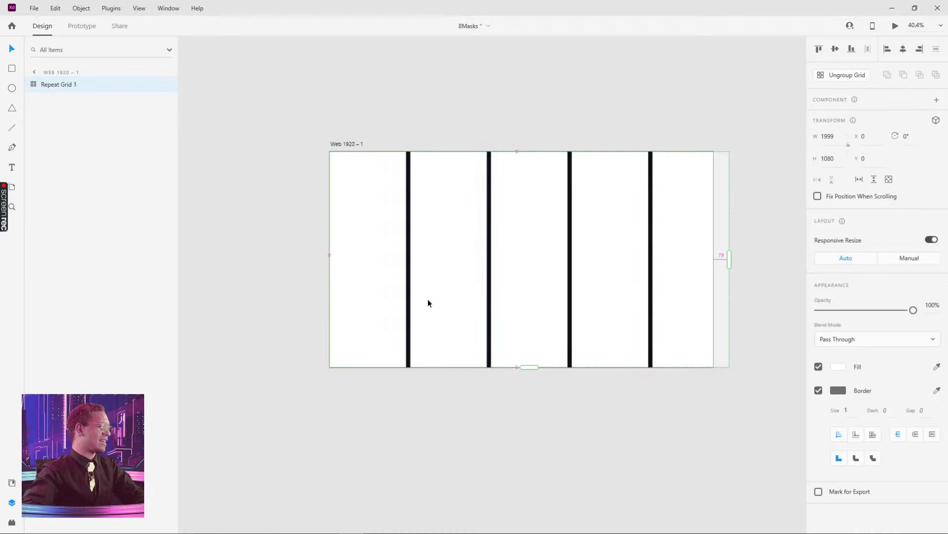
{"action": "scroll", "coordinate": [427, 302], "scroll_direction": "up", "scroll_amount": 2}
{"action": "scroll", "coordinate": [427, 302], "scroll_direction": "up", "scroll_amount": 5}
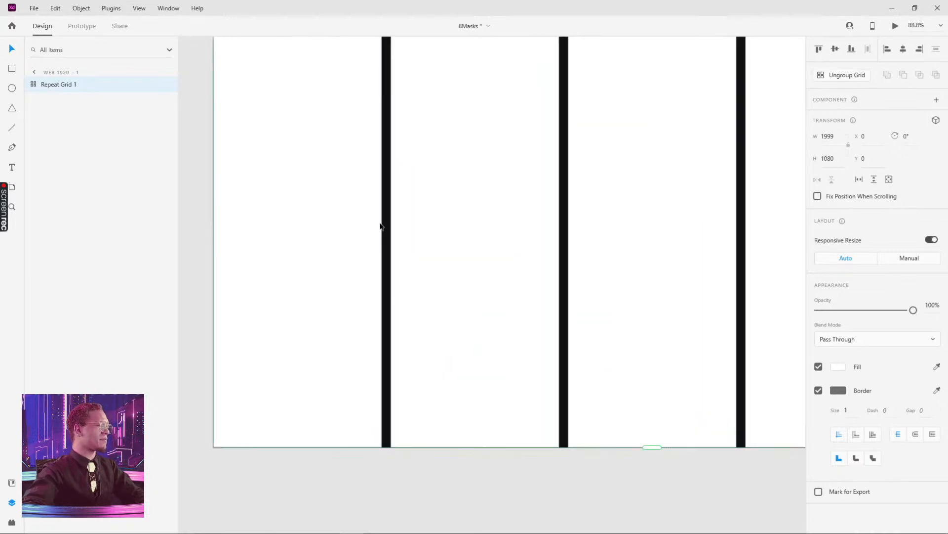
{"action": "mouse_move", "coordinate": [387, 223]}
{"action": "left_mouse_down"}
{"action": "mouse_move", "coordinate": [421, 222]}
{"action": "mouse_move", "coordinate": [381, 233]}
{"action": "left_mouse_up"}
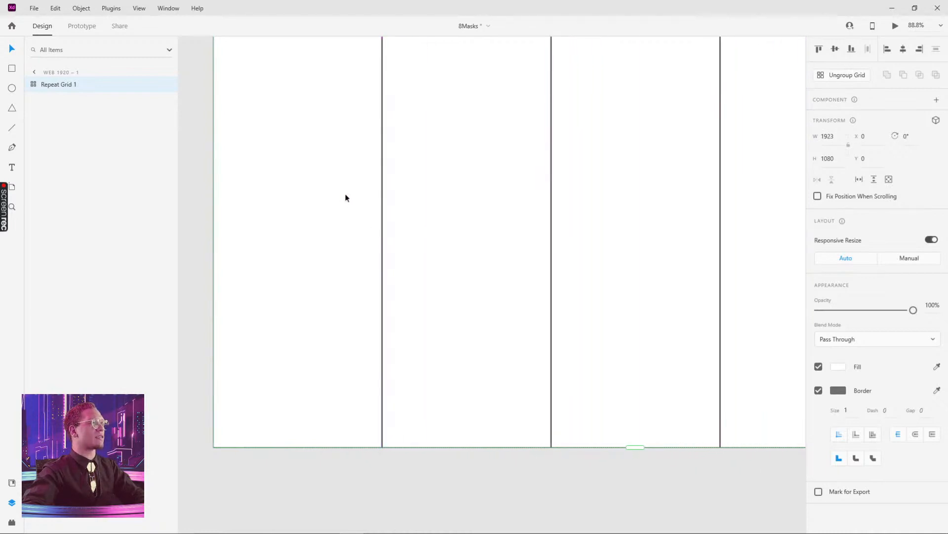
Step: Close the remaining gap between the repeat grid columns and remove the grid's border
{"action": "scroll", "coordinate": [381, 207], "scroll_direction": "up", "scroll_amount": 10}
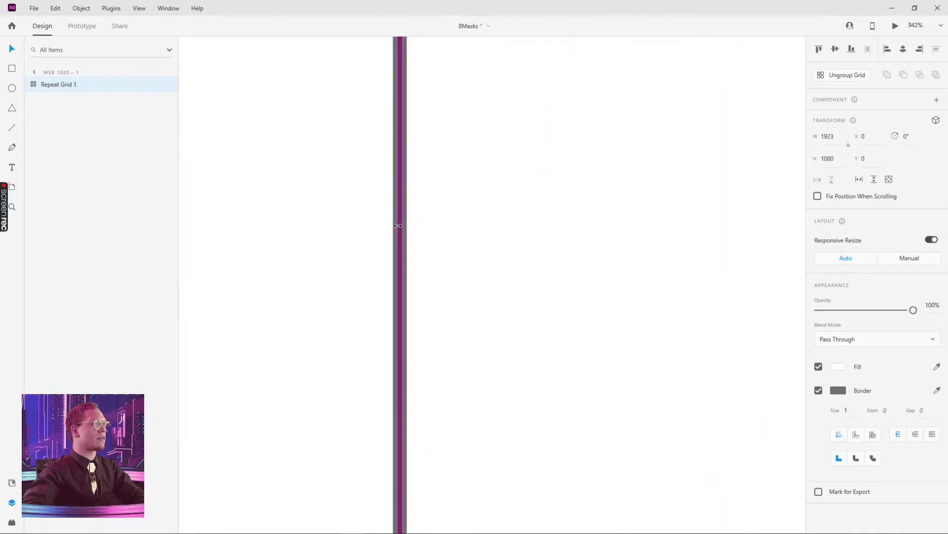
{"action": "left_click_drag", "start_coordinate": [398, 226], "coordinate": [394, 226]}
{"action": "left_click", "coordinate": [819, 390]}
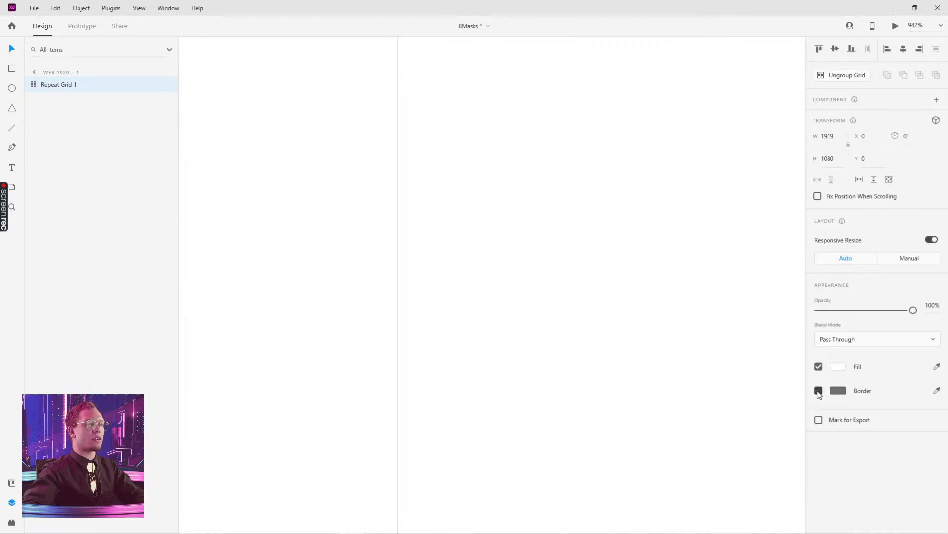
{"action": "scroll", "coordinate": [489, 282], "scroll_direction": "down", "scroll_amount": 10}
{"action": "scroll", "coordinate": [494, 276], "scroll_direction": "down", "scroll_amount": 4}
{"action": "left_click", "coordinate": [650, 436]}
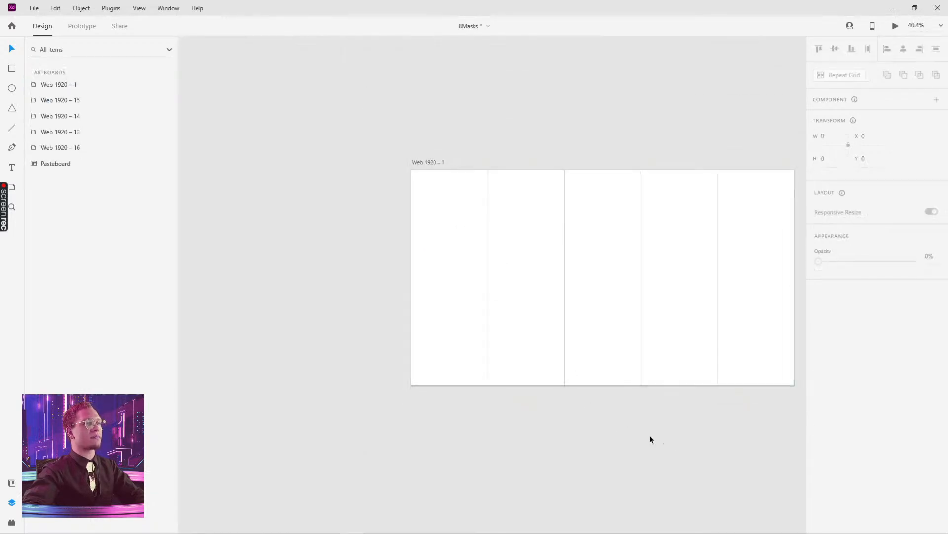
Step: Set the repeat grid's overall width to 1920 and check the seams between the columns
{"action": "left_click_drag", "start_coordinate": [722, 317], "coordinate": [574, 305]}
{"action": "left_click", "coordinate": [577, 297]}
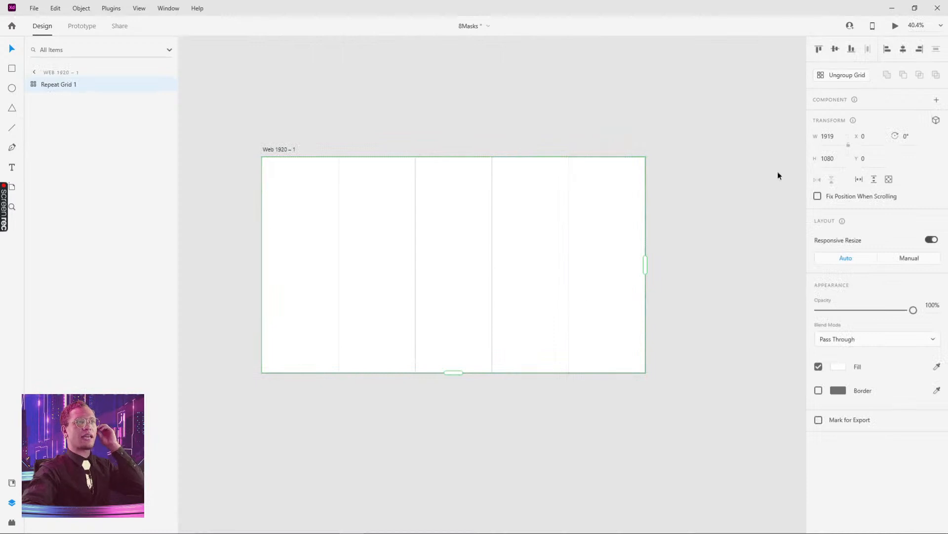
{"action": "left_click", "coordinate": [837, 134]}
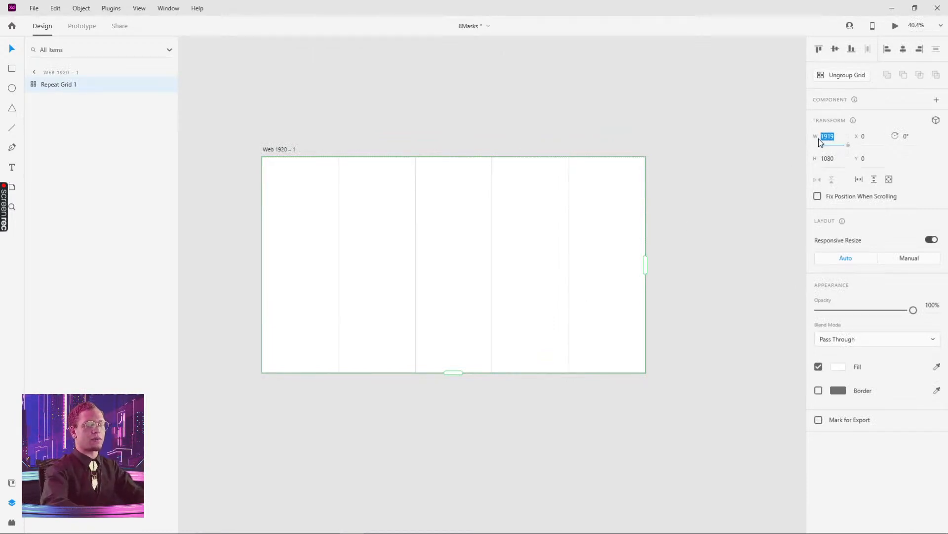
{"action": "type", "text": "19"}
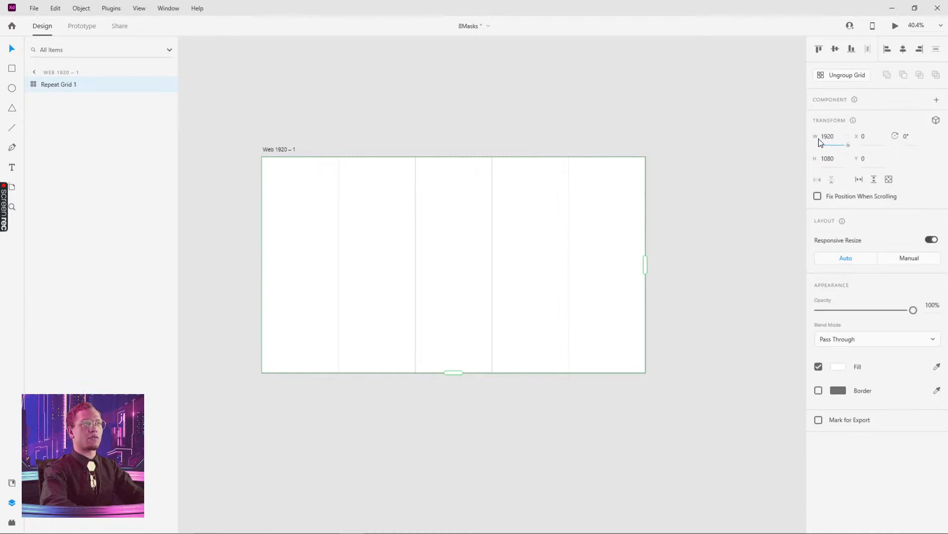
{"action": "key", "text": "Return"}
{"action": "left_click", "coordinate": [764, 107]}
{"action": "left_click", "coordinate": [542, 268]}
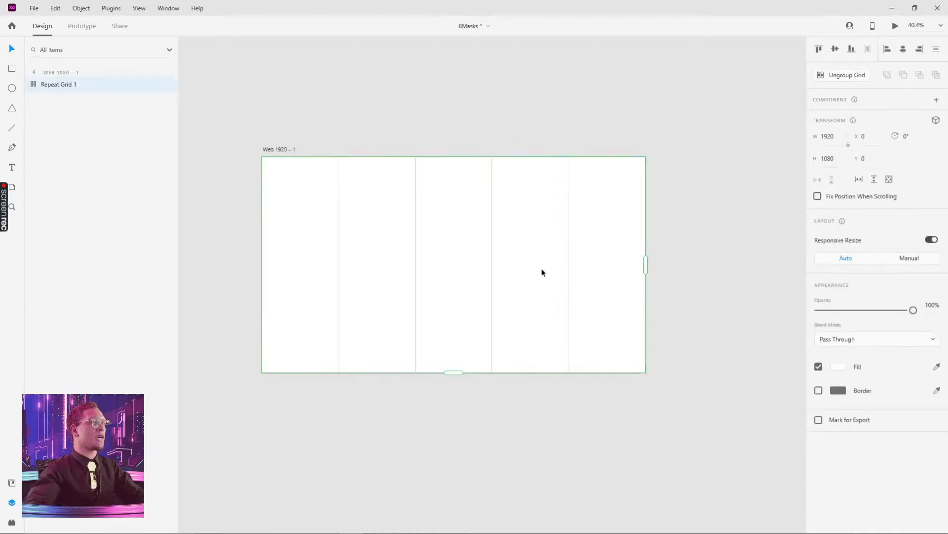
{"action": "scroll", "coordinate": [495, 230], "scroll_direction": "up", "scroll_amount": 4}
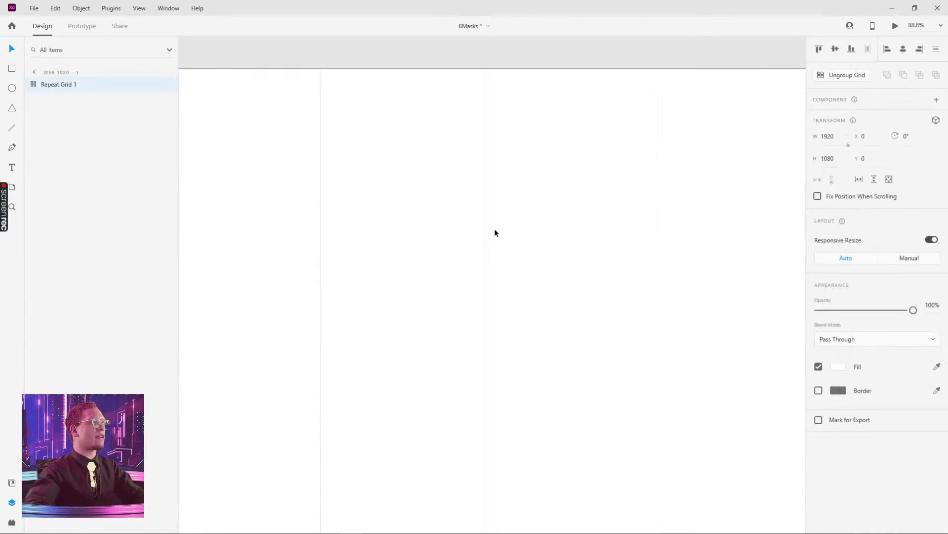
{"action": "scroll", "coordinate": [496, 232], "scroll_direction": "down", "scroll_amount": 5}
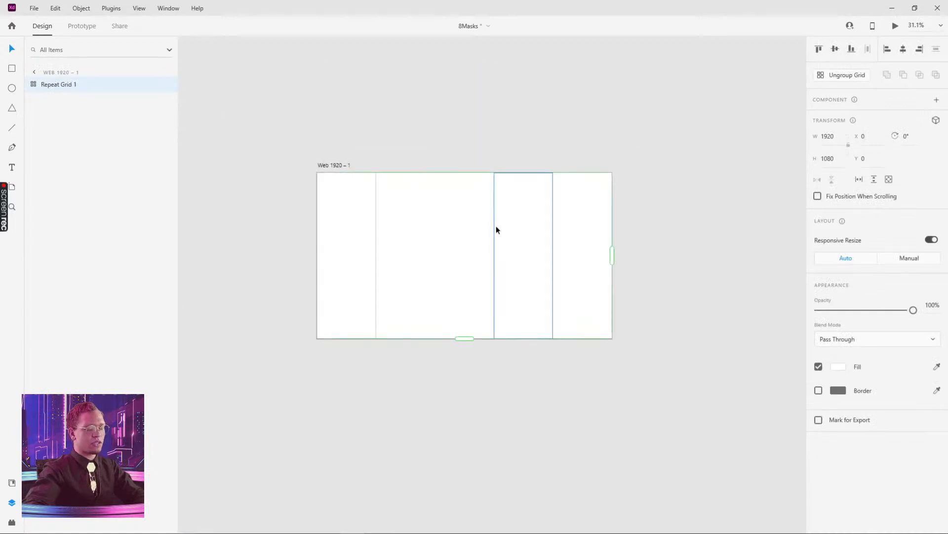
Step: Ungroup the repeat grid into separate rectangles, select the rightmost one, and undo the ungrouping
{"action": "left_click", "coordinate": [841, 76]}
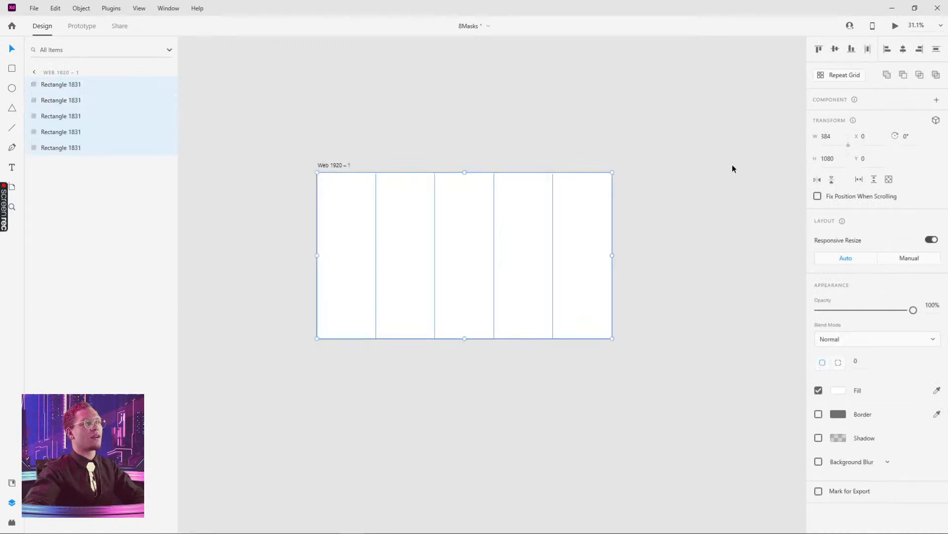
{"action": "left_click", "coordinate": [628, 236]}
{"action": "left_click", "coordinate": [597, 249]}
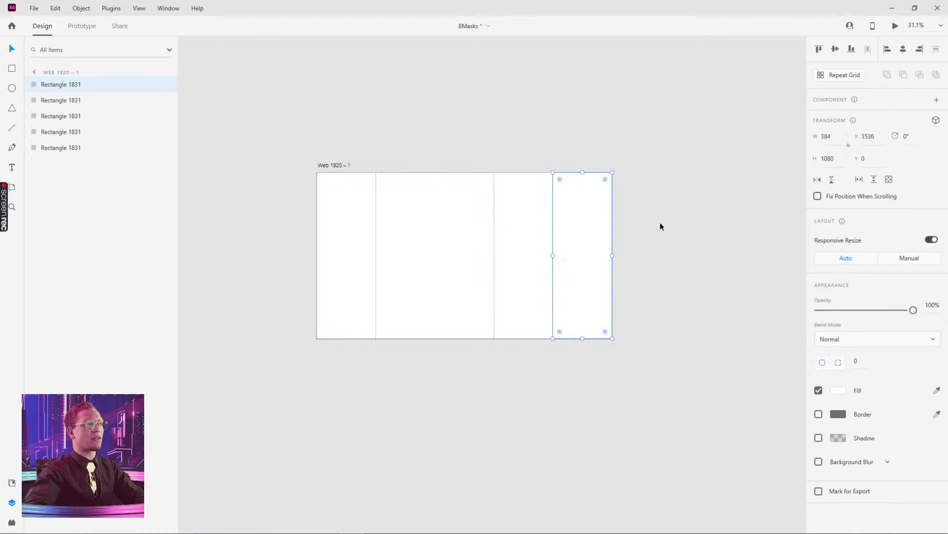
{"action": "key", "text": "ctrl+z"}
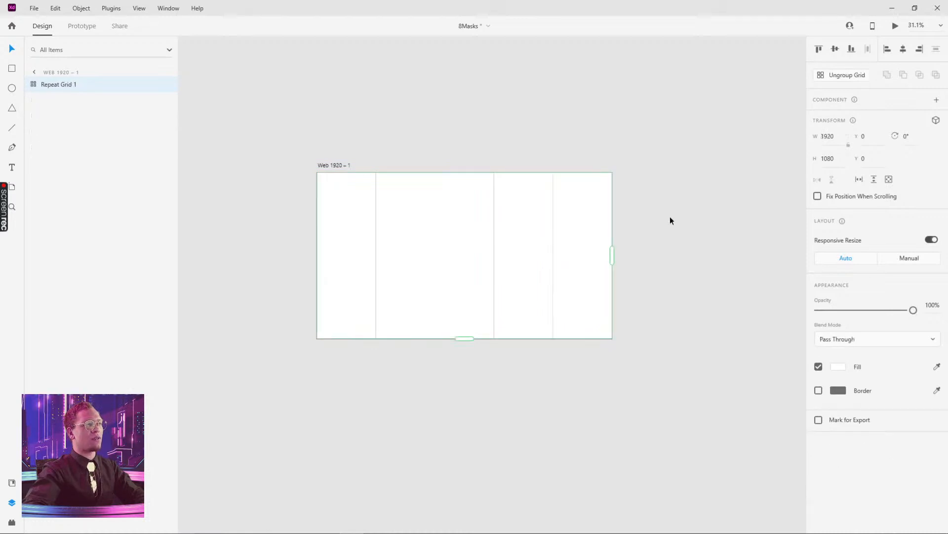
Step: Fill the repeat grid's strips with the neon portrait photo from the Inspiration section of the challenge sheet
{"action": "key", "text": "alt+Tab"}
{"action": "scroll", "coordinate": [650, 98], "scroll_direction": "down", "scroll_amount": 4}
{"action": "scroll", "coordinate": [650, 97], "scroll_direction": "up", "scroll_amount": 3}
{"action": "scroll", "coordinate": [650, 98], "scroll_direction": "left", "scroll_amount": 2}
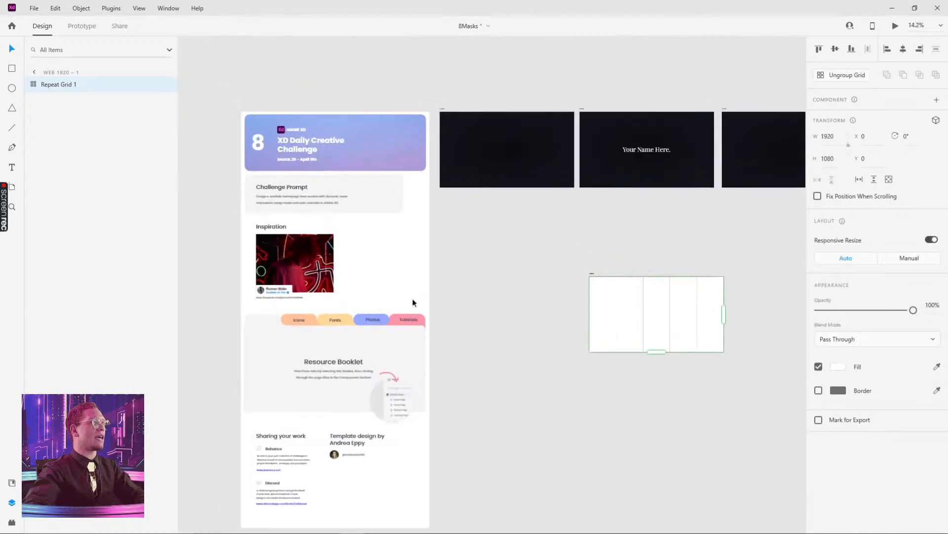
{"action": "left_click", "coordinate": [303, 249], "text": "ctrl"}
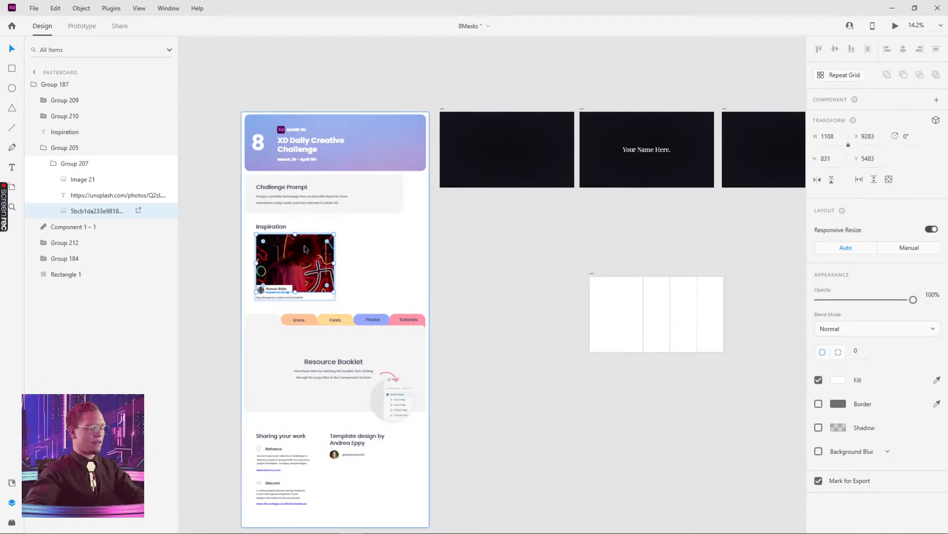
{"action": "left_click", "coordinate": [630, 327]}
{"action": "key", "text": "ctrl+v"}
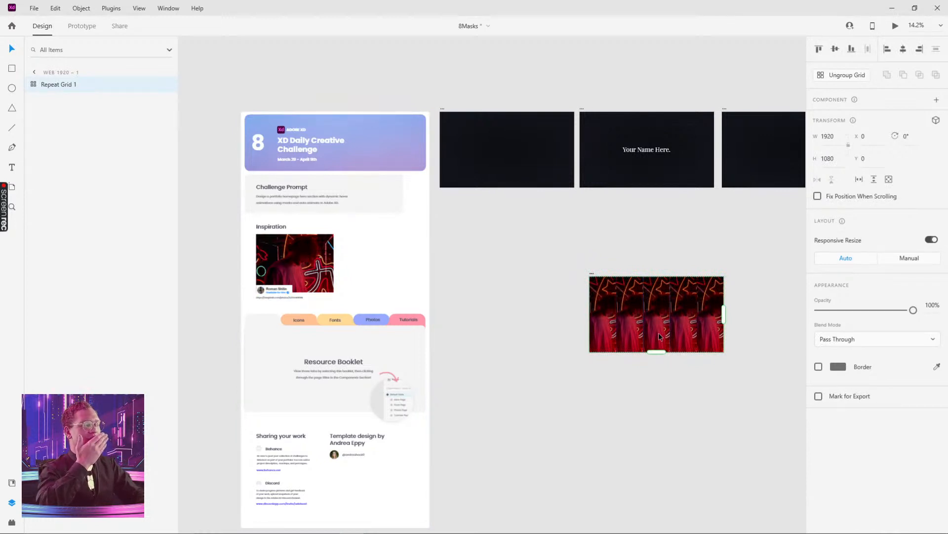
Step: Undo the photo fill on the repeat grid's strips
{"action": "key", "text": "ctrl+z"}
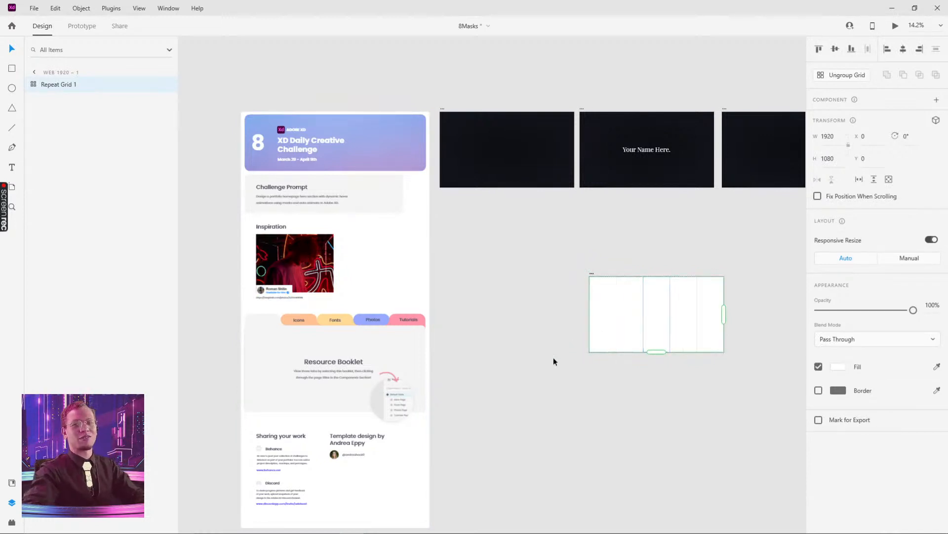
{"action": "left_click_drag", "start_coordinate": [636, 384], "coordinate": [475, 384]}
{"action": "scroll", "coordinate": [496, 364], "scroll_direction": "up", "scroll_amount": 3}
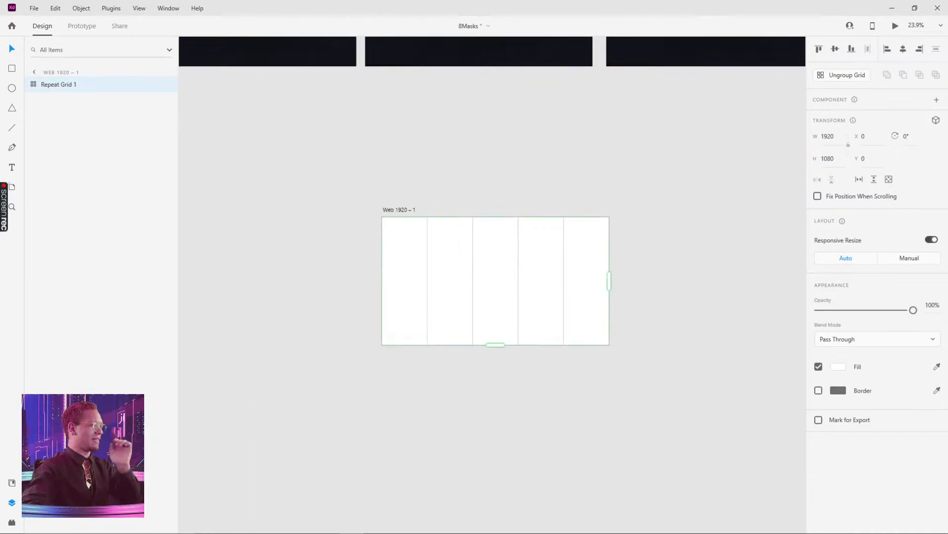
Step: Examine how the mask groups on the finished Web 1920 – 13 artboard combine strip rectangles with the full-width photo
{"action": "left_click_drag", "start_coordinate": [657, 180], "coordinate": [453, 313]}
{"action": "left_click_drag", "start_coordinate": [669, 236], "coordinate": [468, 346]}
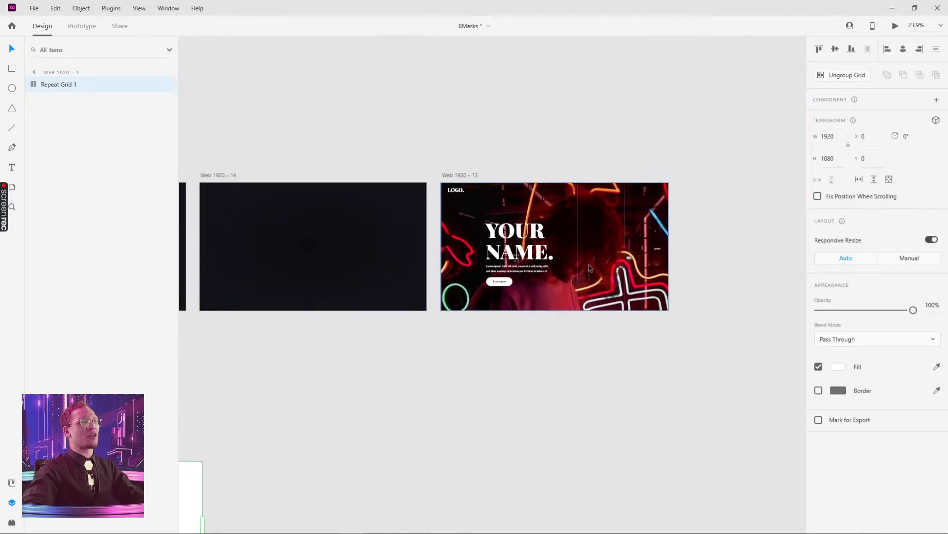
{"action": "scroll", "coordinate": [588, 264], "scroll_direction": "up", "scroll_amount": 6}
{"action": "left_click", "coordinate": [601, 253], "text": "ctrl"}
{"action": "double_click", "coordinate": [602, 253]}
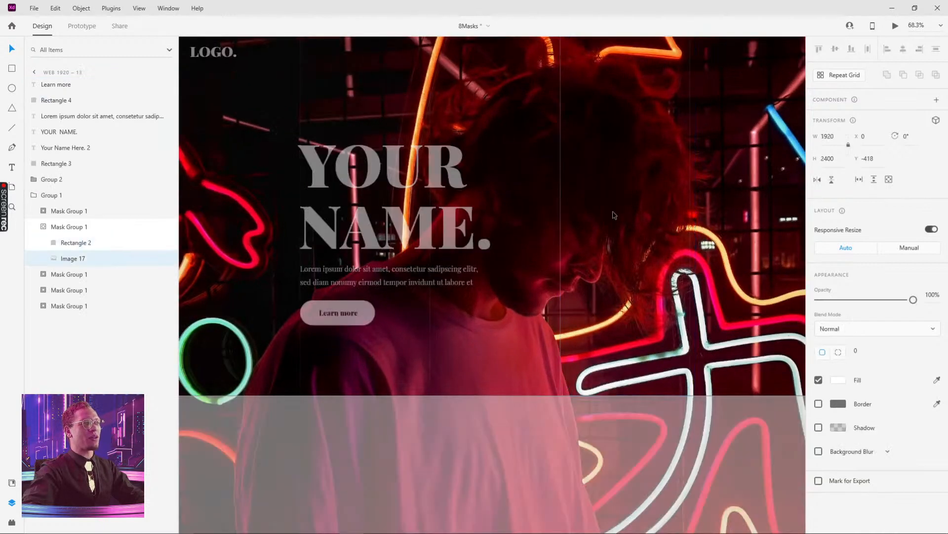
{"action": "scroll", "coordinate": [613, 213], "scroll_direction": "down", "scroll_amount": 6}
{"action": "left_click", "coordinate": [704, 193]}
{"action": "left_click", "coordinate": [632, 223], "text": "ctrl"}
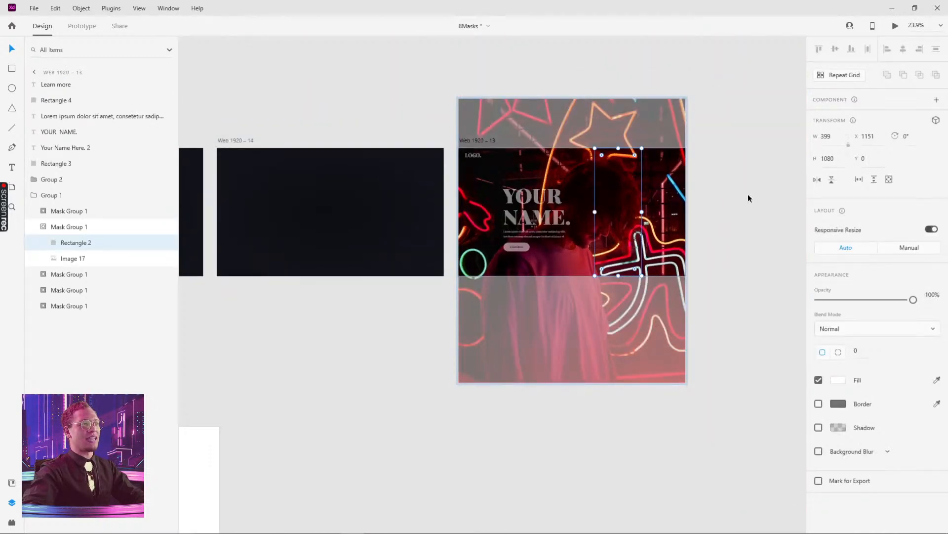
{"action": "left_click", "coordinate": [748, 196]}
{"action": "left_click", "coordinate": [667, 212], "text": "ctrl"}
{"action": "left_click", "coordinate": [745, 201]}
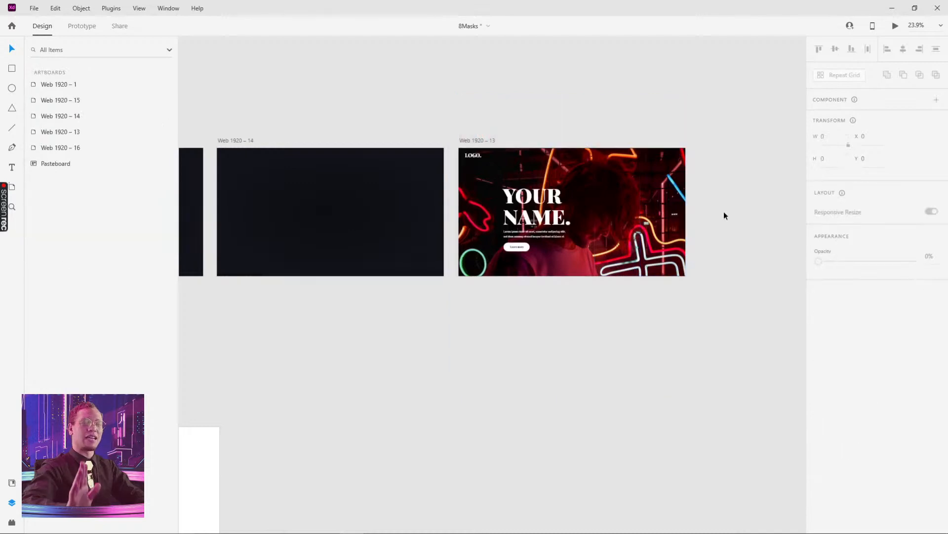
Step: Copy the neon portrait photo from the Inspiration section and paste it into the repeat grid on Web 1920 – 1 as its fill
{"action": "left_click_drag", "start_coordinate": [396, 389], "coordinate": [655, 302]}
{"action": "left_click_drag", "start_coordinate": [439, 261], "coordinate": [729, 263]}
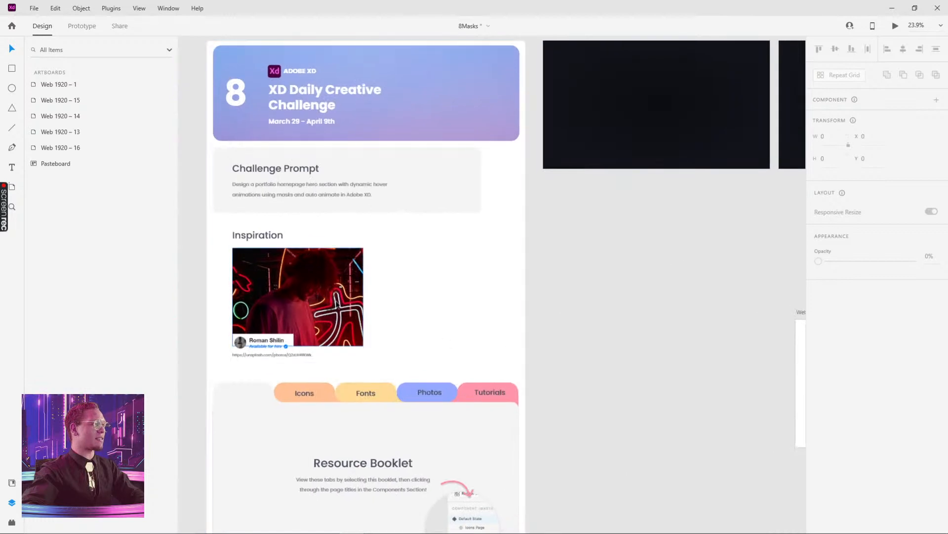
{"action": "left_click", "coordinate": [329, 297], "text": "ctrl"}
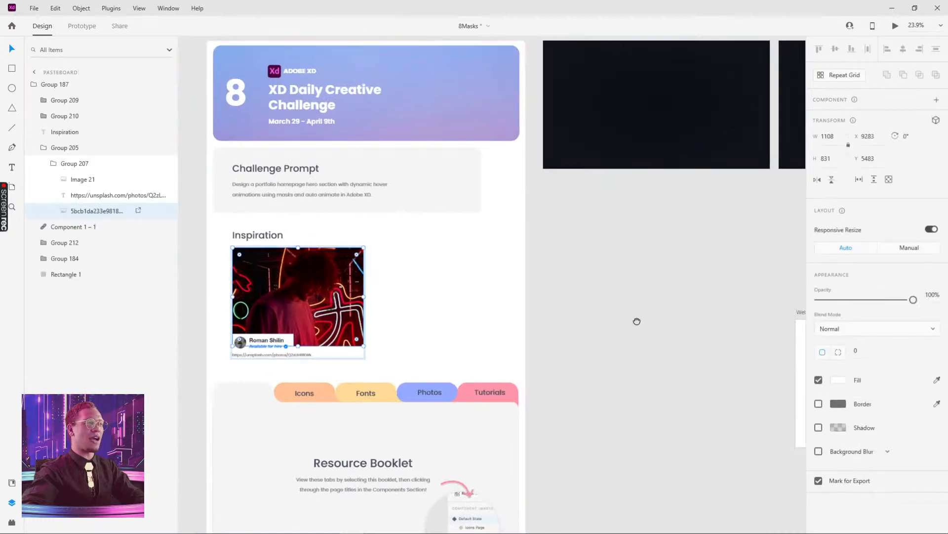
{"action": "left_click_drag", "start_coordinate": [635, 321], "coordinate": [248, 266]}
{"action": "left_click", "coordinate": [469, 335]}
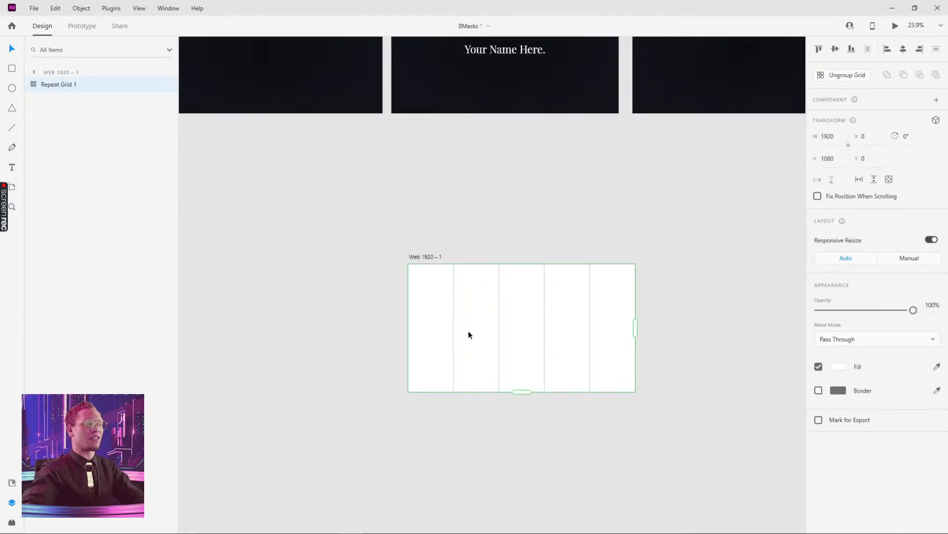
{"action": "scroll", "coordinate": [540, 324], "scroll_direction": "up", "scroll_amount": 5}
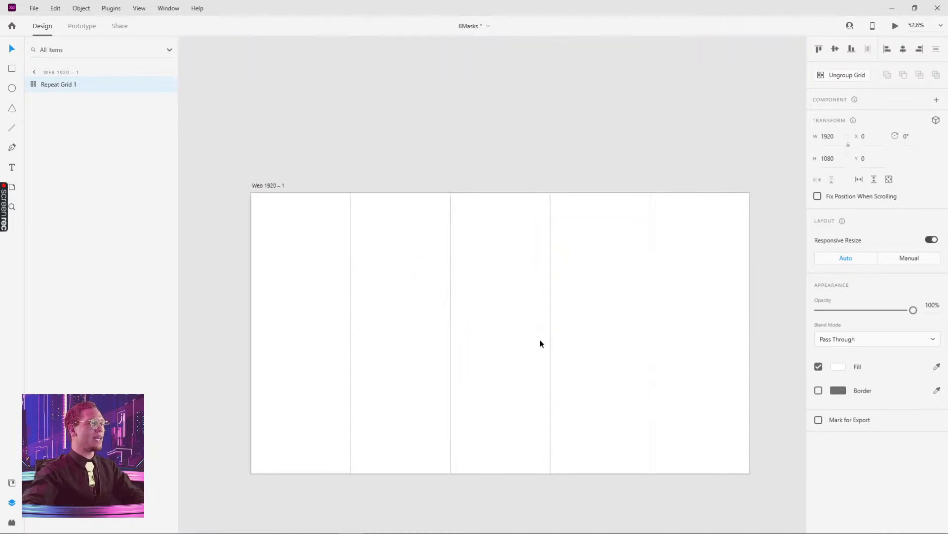
{"action": "left_click_drag", "start_coordinate": [451, 297], "coordinate": [476, 190]}
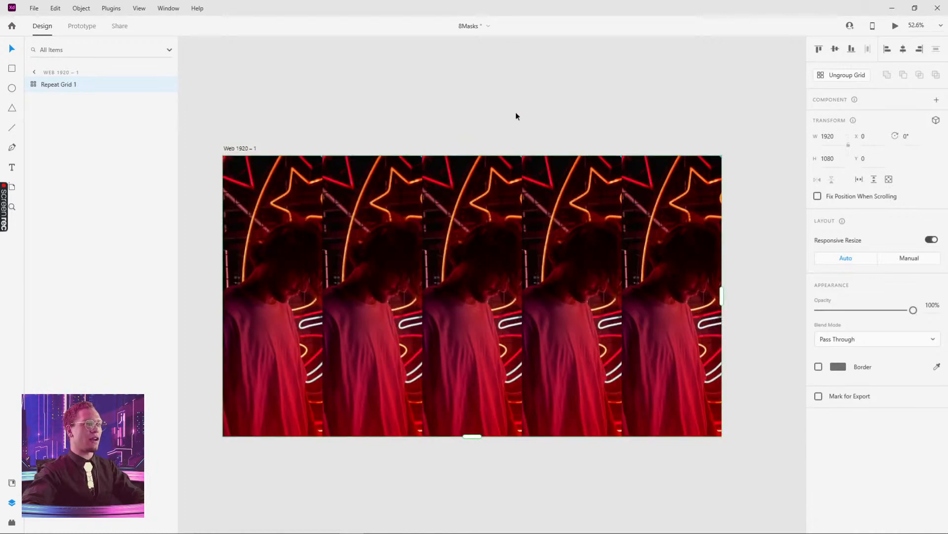
Step: Open the photo inside the middle strip for cropping, and undo the grid's photo fill
{"action": "double_click", "coordinate": [473, 266]}
{"action": "double_click", "coordinate": [473, 267]}
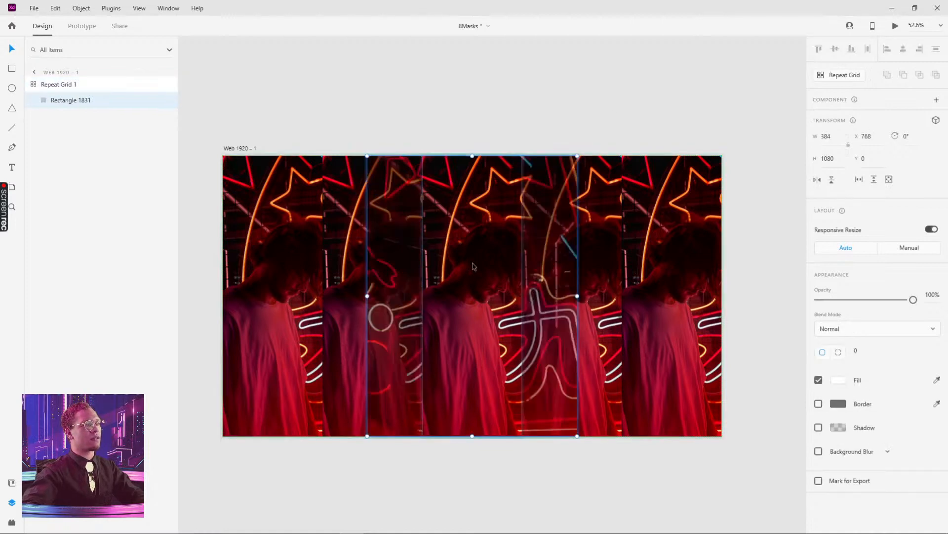
{"action": "key", "text": "ctrl+z"}
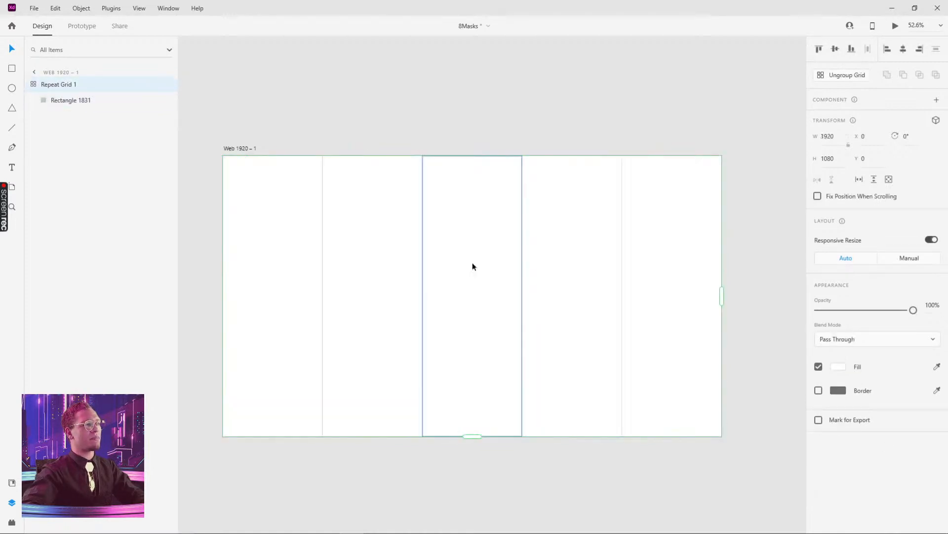
Step: Copy the Inspiration section's neon portrait photo again and fill all five repeat grid strips with it
{"action": "left_click", "coordinate": [427, 118]}
{"action": "scroll", "coordinate": [308, 107], "scroll_direction": "down", "scroll_amount": 3}
{"action": "left_click_drag", "start_coordinate": [308, 106], "coordinate": [635, 203]}
{"action": "left_click_drag", "start_coordinate": [262, 189], "coordinate": [550, 200]}
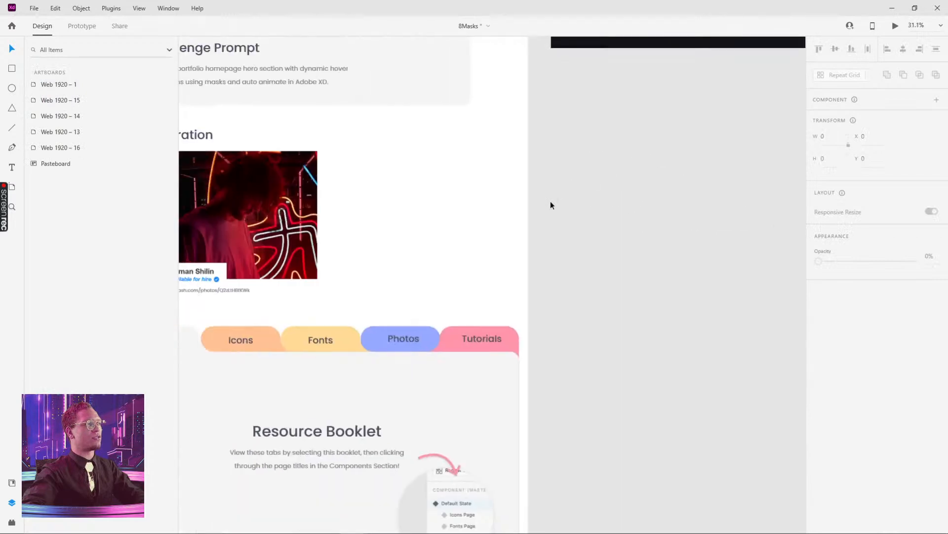
{"action": "left_click", "coordinate": [263, 210], "text": "ctrl"}
{"action": "left_click_drag", "start_coordinate": [641, 237], "coordinate": [494, 283]}
{"action": "left_click", "coordinate": [534, 298]}
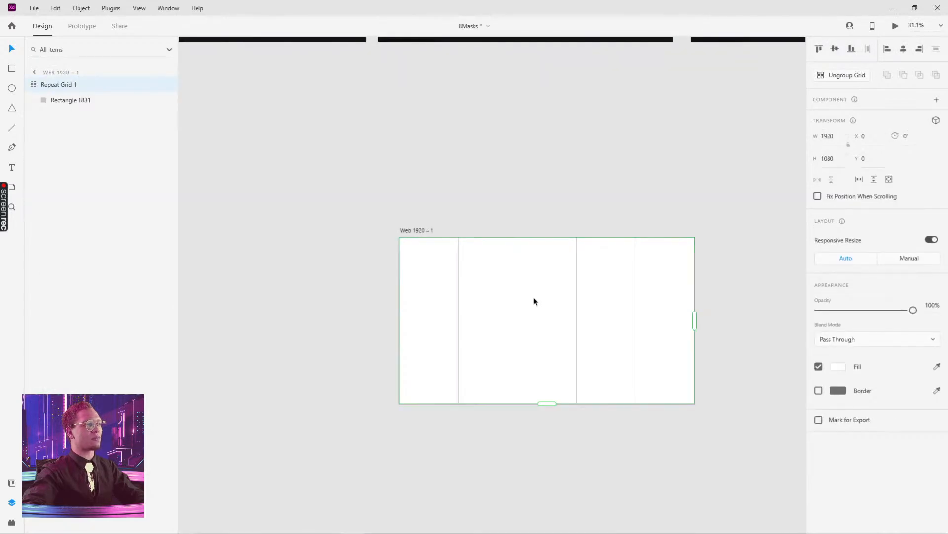
{"action": "key", "text": "ctrl+v"}
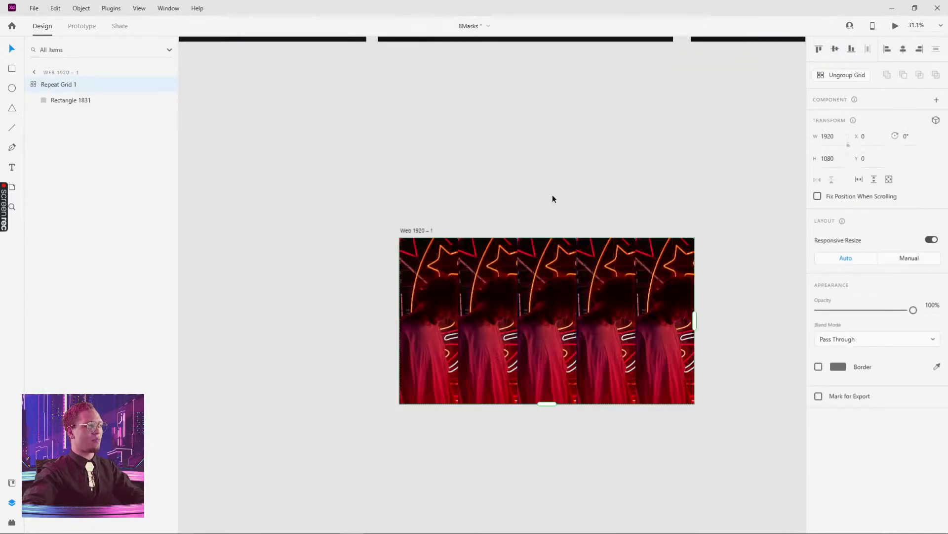
{"action": "scroll", "coordinate": [534, 300], "scroll_direction": "up", "scroll_amount": 3}
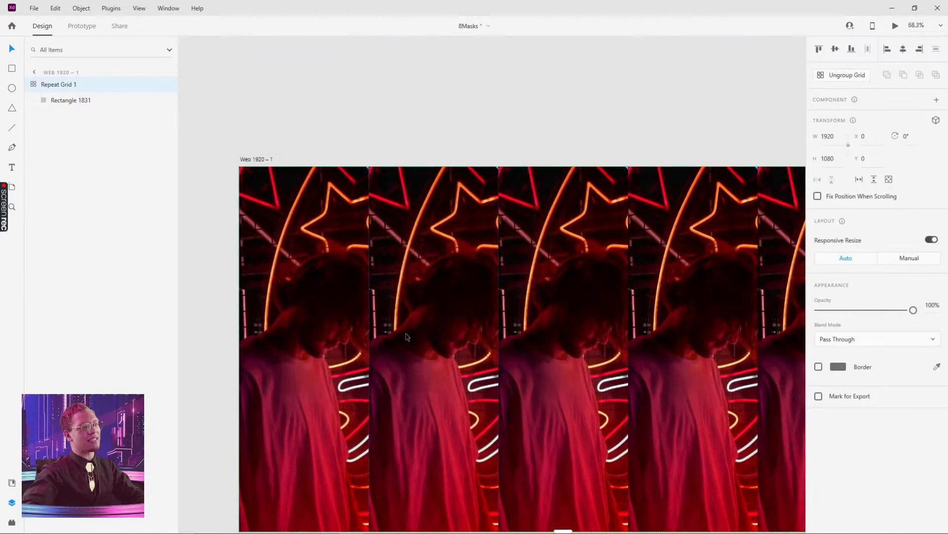
{"action": "scroll", "coordinate": [415, 333], "scroll_direction": "down", "scroll_amount": 4}
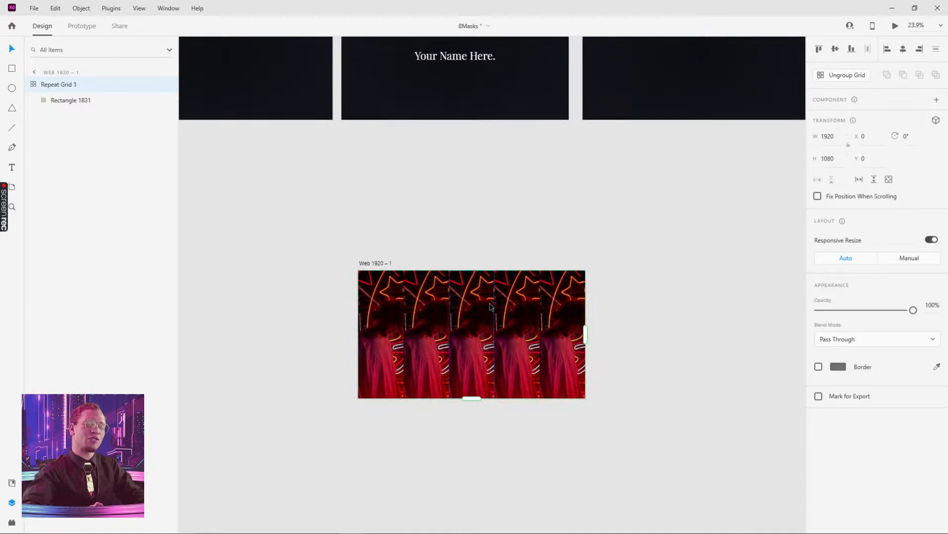
Step: Undo the repeat grid's photo fill and redo it
{"action": "key", "text": "ctrl+z"}
{"action": "left_click", "coordinate": [528, 224]}
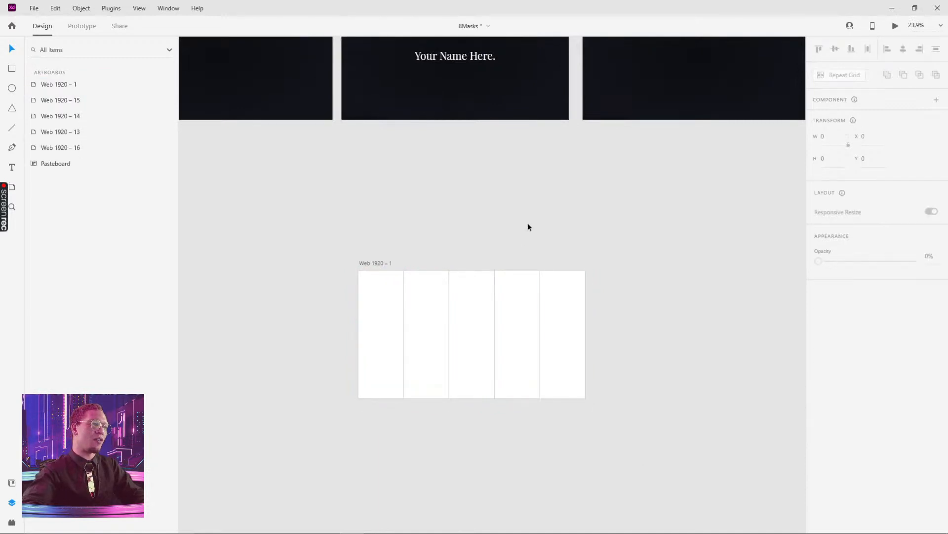
{"action": "key", "text": "ctrl+shift+z"}
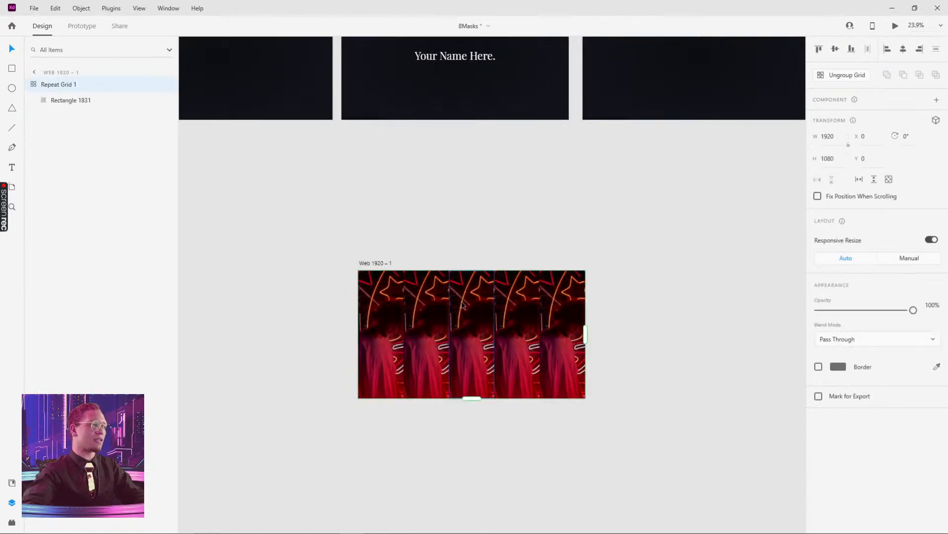
Step: Enlarge the photo inside the first strip until its right edge meets the artboard's right edge
{"action": "double_click", "coordinate": [375, 325]}
{"action": "double_click", "coordinate": [376, 325]}
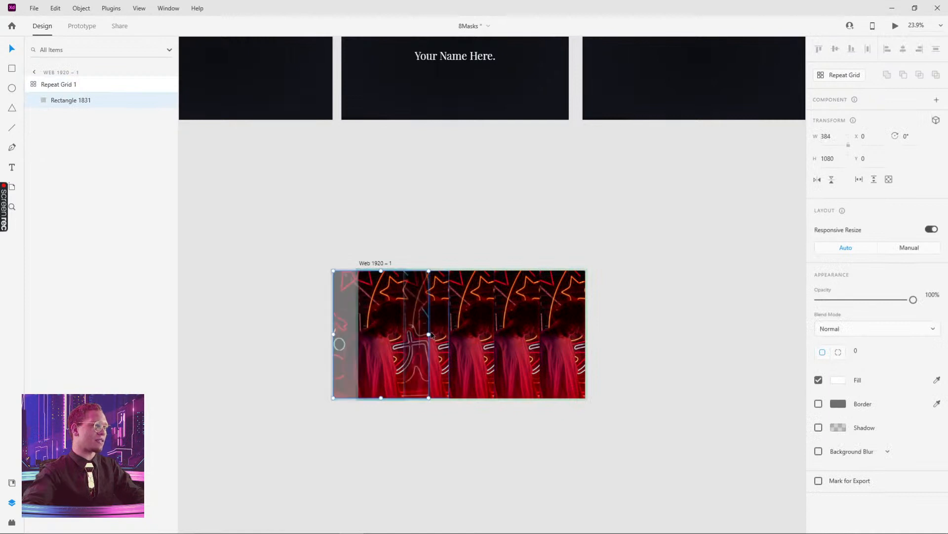
{"action": "left_click_drag", "start_coordinate": [431, 334], "coordinate": [586, 323]}
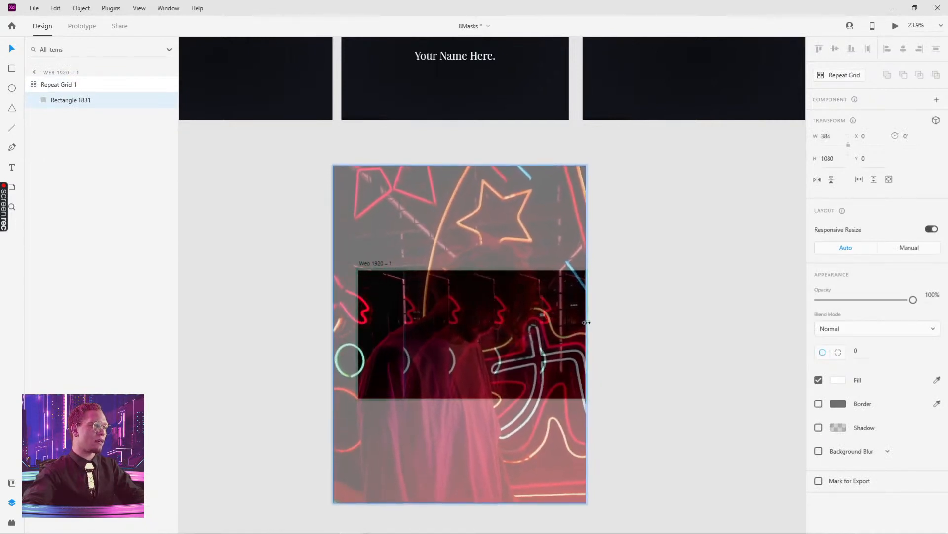
{"action": "scroll", "coordinate": [544, 331], "scroll_direction": "up", "scroll_amount": 4}
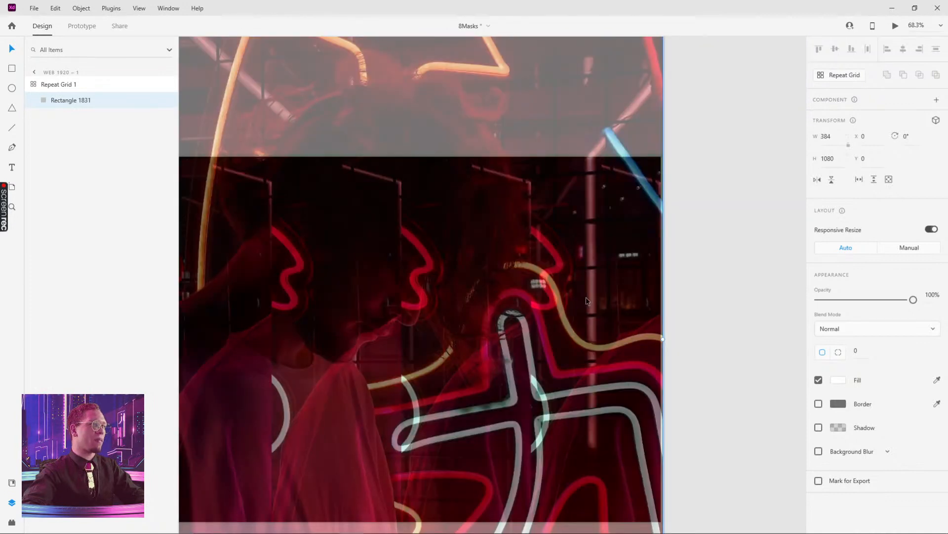
{"action": "mouse_move", "coordinate": [613, 347]}
{"action": "left_mouse_down"}
{"action": "mouse_move", "coordinate": [622, 348]}
{"action": "mouse_move", "coordinate": [612, 348]}
{"action": "left_mouse_up"}
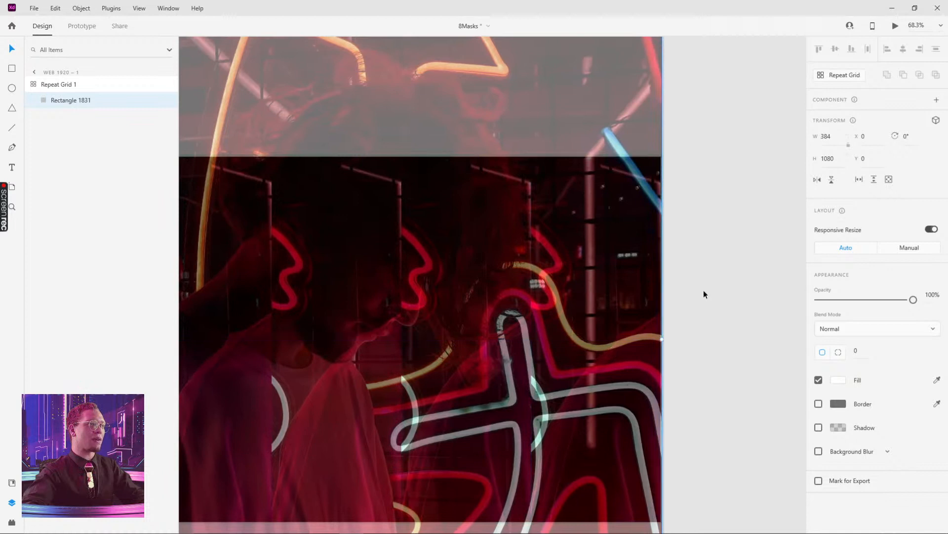
{"action": "left_click", "coordinate": [704, 291]}
{"action": "scroll", "coordinate": [701, 291], "scroll_direction": "down", "scroll_amount": 3}
Step: Try to adjust the photo's placement in the second strip separately, and revert the photo to its original scale in the strips
{"action": "double_click", "coordinate": [420, 318]}
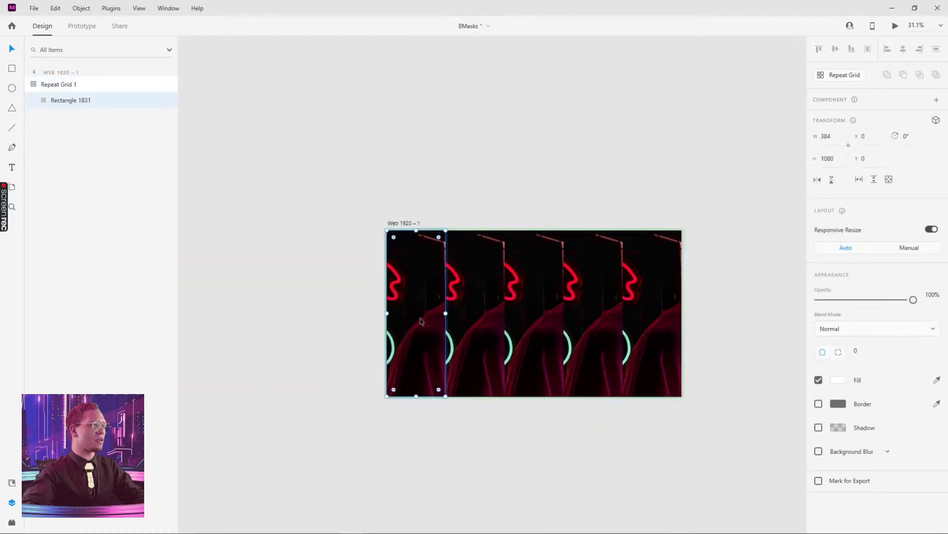
{"action": "double_click", "coordinate": [469, 300]}
{"action": "mouse_move", "coordinate": [479, 296]}
{"action": "left_mouse_down"}
{"action": "mouse_move", "coordinate": [457, 295]}
{"action": "mouse_move", "coordinate": [481, 296]}
{"action": "left_mouse_up"}
{"action": "left_click", "coordinate": [377, 190]}
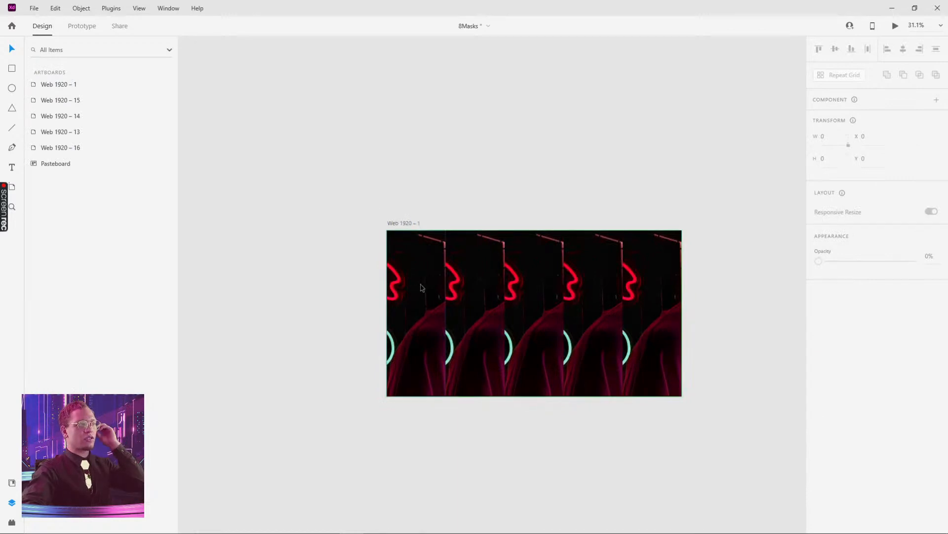
{"action": "double_click", "coordinate": [420, 289]}
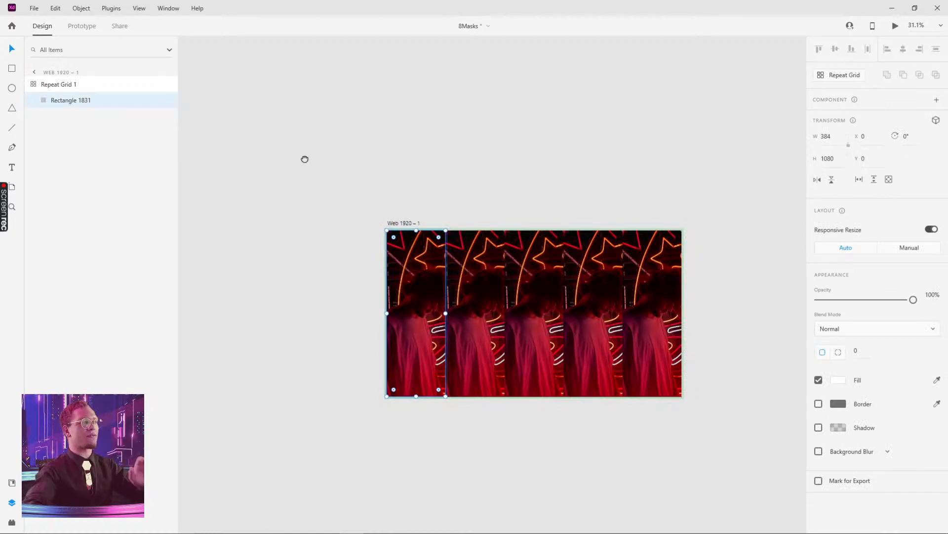
Step: Copy the neon portrait photo from the challenge sheet once more and reapply it to the repeat grid
{"action": "left_click_drag", "start_coordinate": [304, 159], "coordinate": [750, 249]}
{"action": "left_click", "coordinate": [369, 247], "text": "ctrl"}
{"action": "left_click_drag", "start_coordinate": [588, 233], "coordinate": [216, 182]}
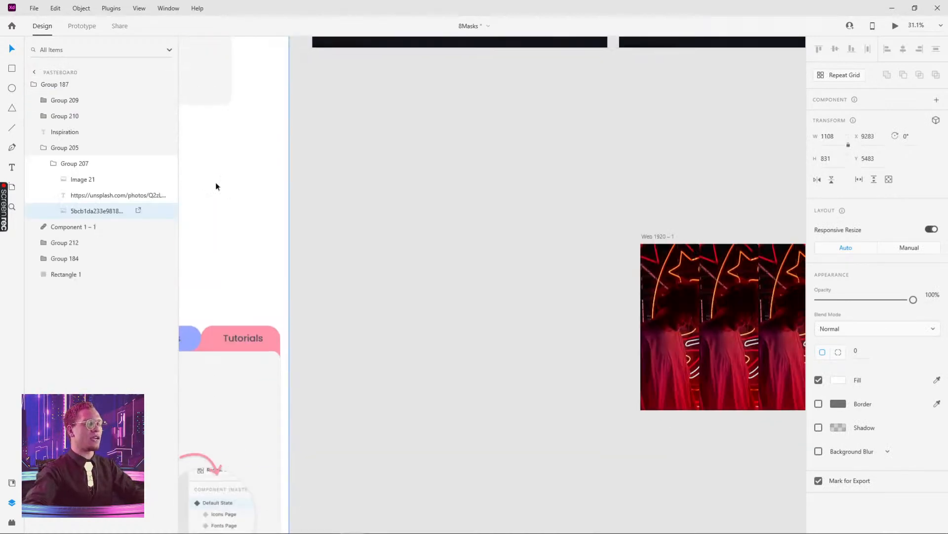
{"action": "left_click_drag", "start_coordinate": [658, 283], "coordinate": [390, 223]}
{"action": "left_click", "coordinate": [511, 267]}
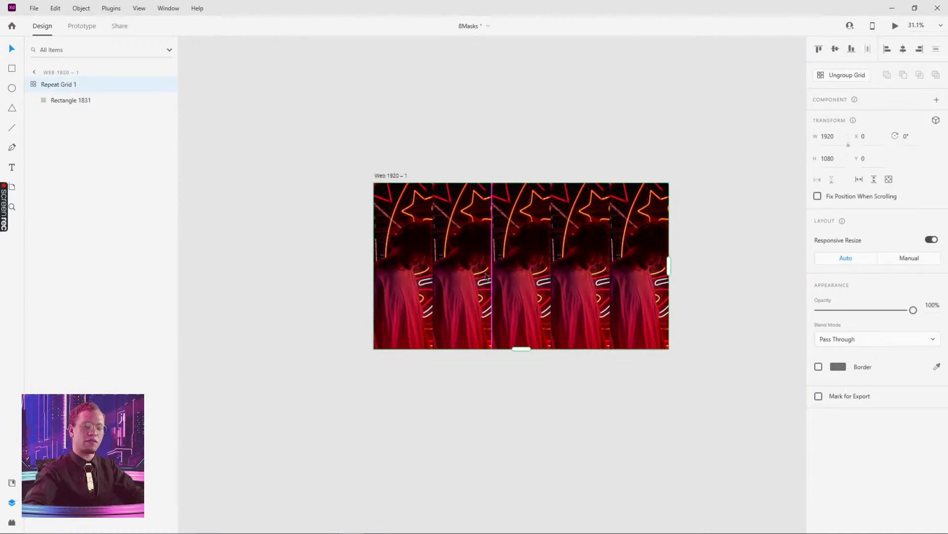
Step: Scale the photo inside the first strip so it spans the artboard's full width from edge to edge
{"action": "double_click", "coordinate": [413, 262]}
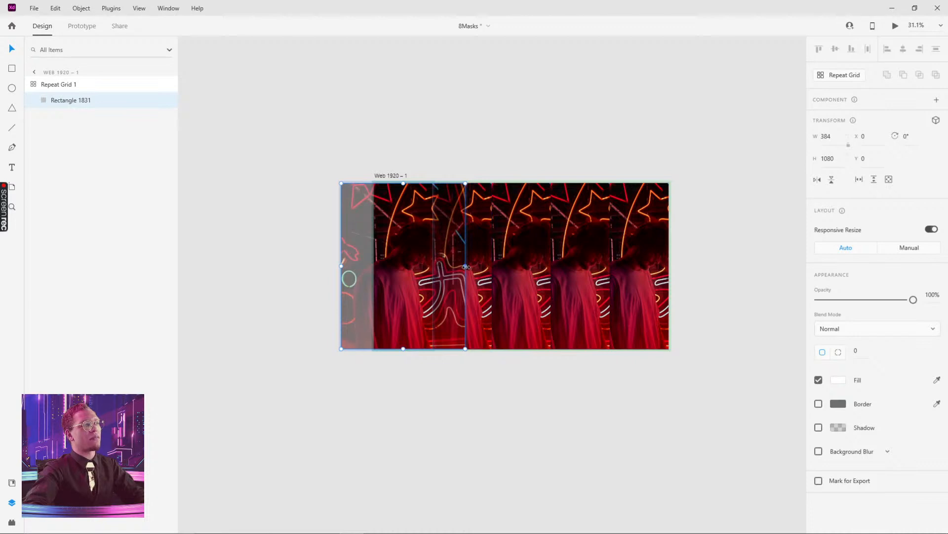
{"action": "left_click_drag", "start_coordinate": [467, 267], "coordinate": [669, 262]}
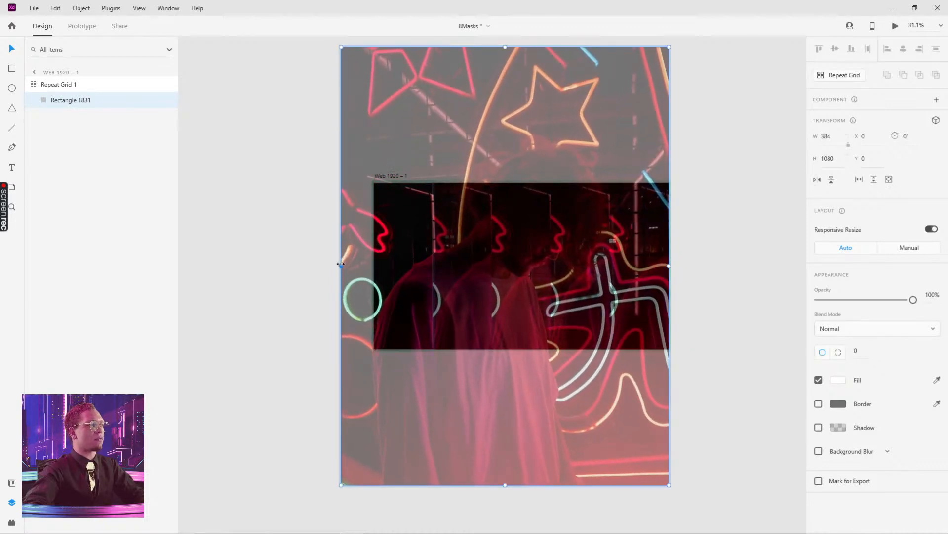
{"action": "left_click_drag", "start_coordinate": [341, 264], "coordinate": [376, 265]}
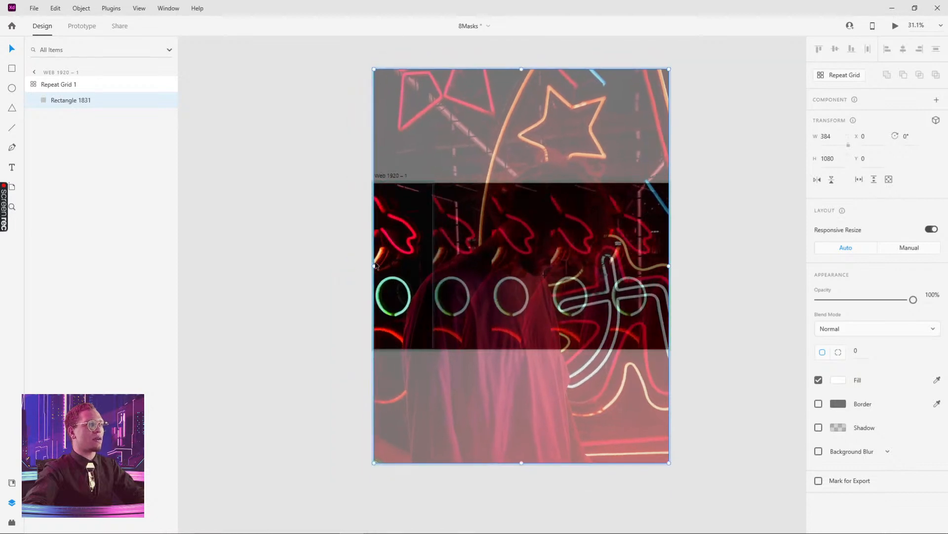
{"action": "left_click", "coordinate": [734, 206]}
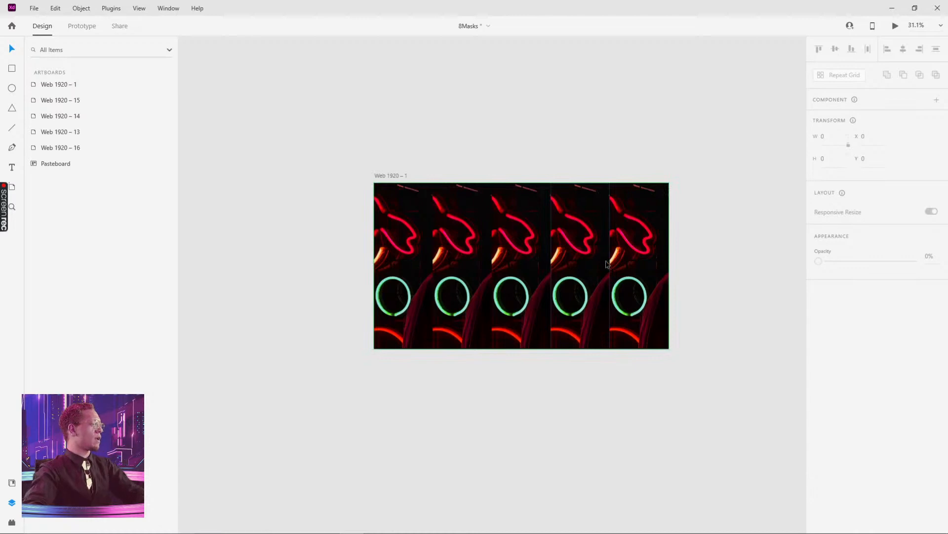
Step: Check how the enlarged photo is positioned inside the second strip
{"action": "scroll", "coordinate": [457, 261], "scroll_direction": "up", "scroll_amount": 3}
{"action": "double_click", "coordinate": [455, 267]}
{"action": "double_click", "coordinate": [465, 256]}
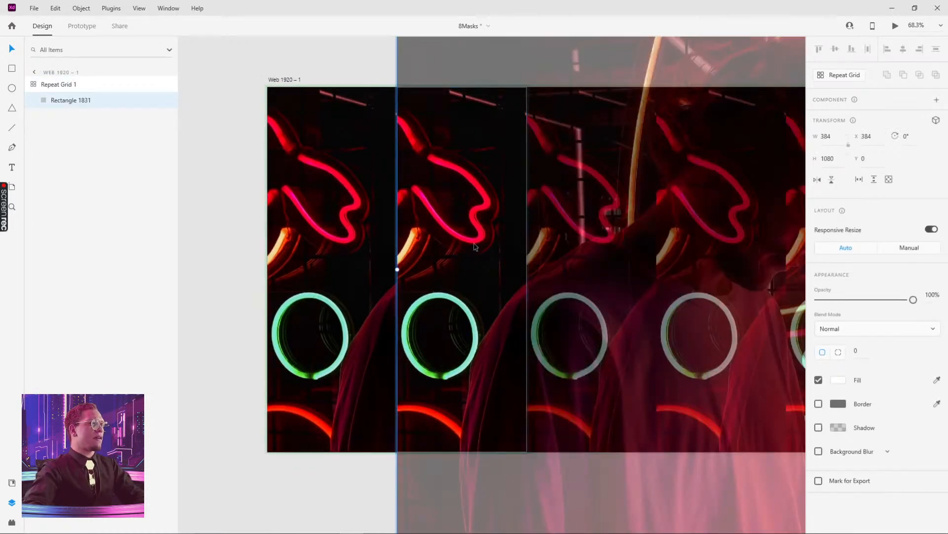
{"action": "left_click", "coordinate": [348, 62]}
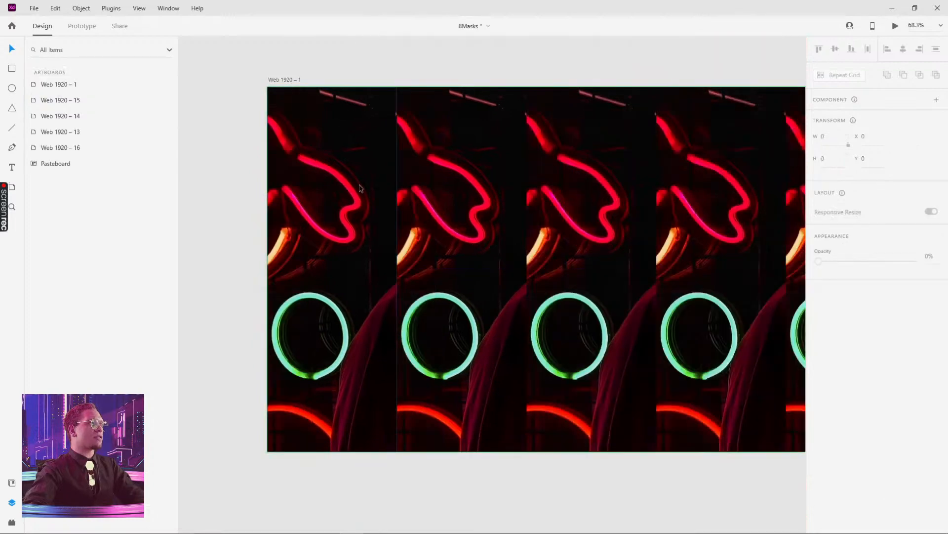
Step: Check the photo inside the third strip, and ungroup the repeat grid into five separate strips
{"action": "left_click", "coordinate": [360, 192]}
{"action": "scroll", "coordinate": [468, 196], "scroll_direction": "down", "scroll_amount": 3}
{"action": "double_click", "coordinate": [504, 223]}
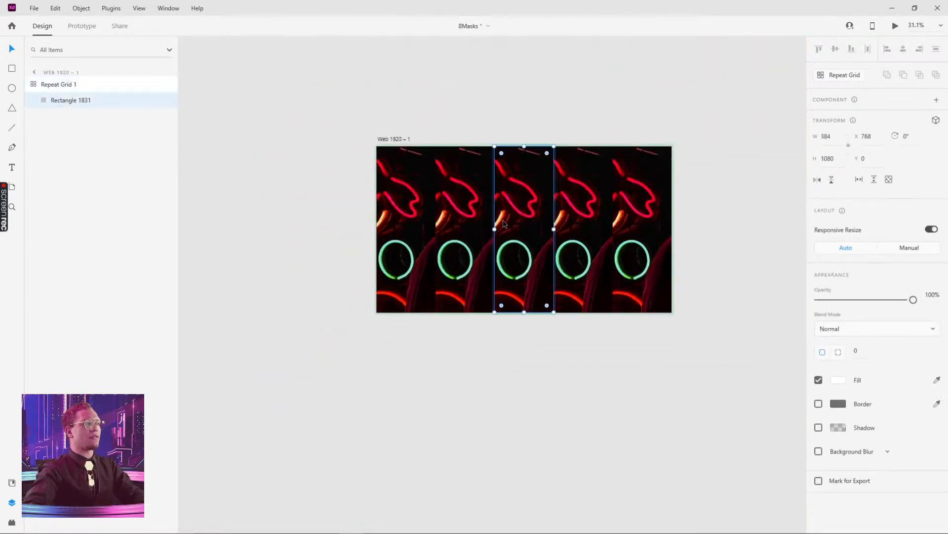
{"action": "double_click", "coordinate": [508, 222]}
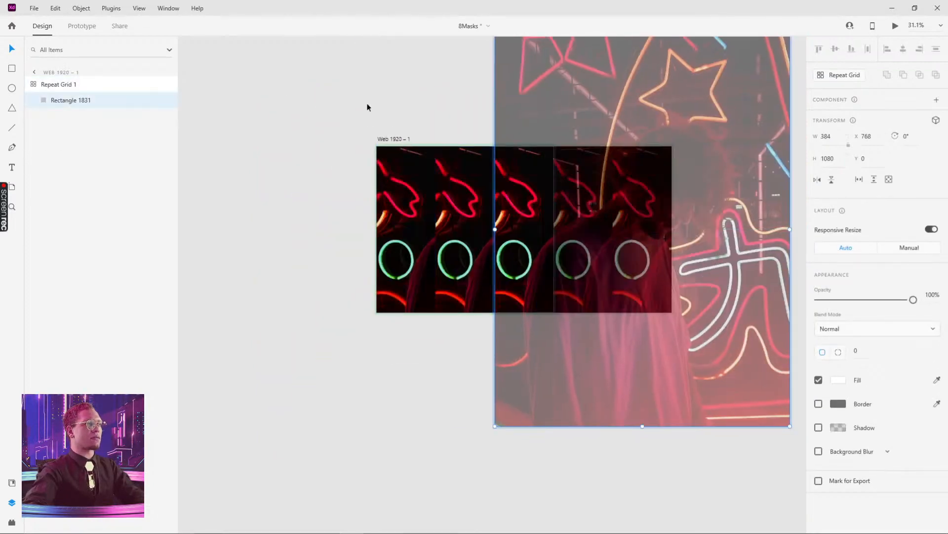
{"action": "left_click", "coordinate": [366, 106]}
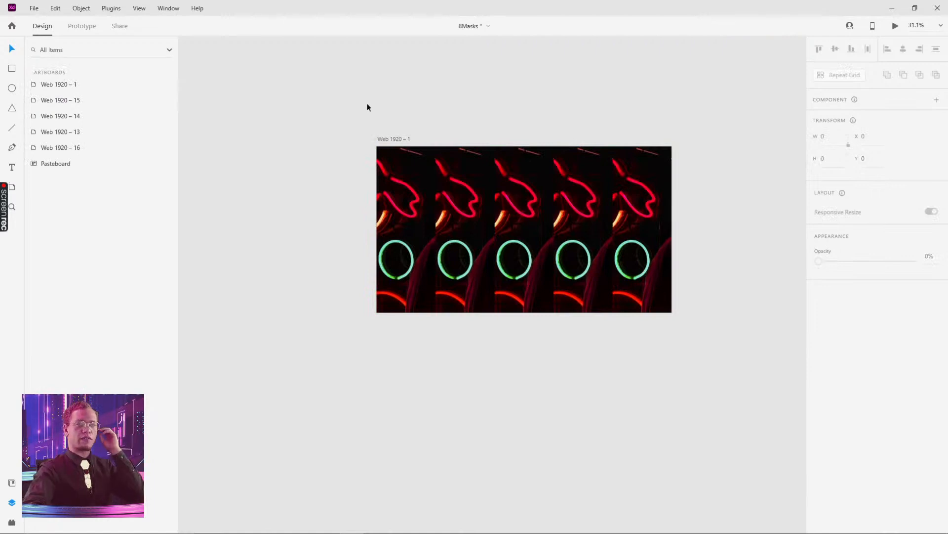
{"action": "left_click", "coordinate": [514, 169]}
{"action": "left_click", "coordinate": [819, 76]}
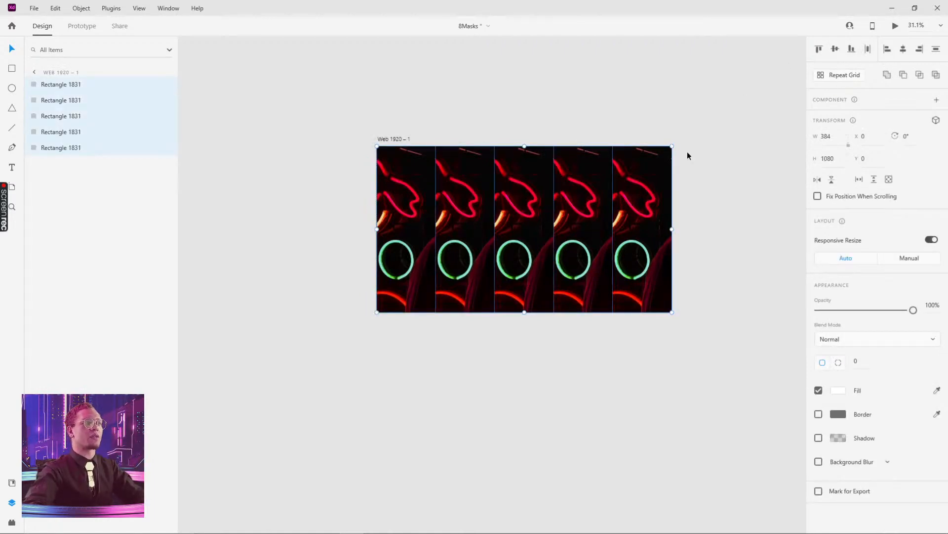
Step: Shift the photo inside the second strip so it starts at the artboard's edge and continues the first strip's image
{"action": "scroll", "coordinate": [453, 236], "scroll_direction": "up", "scroll_amount": 4}
{"action": "double_click", "coordinate": [483, 219]}
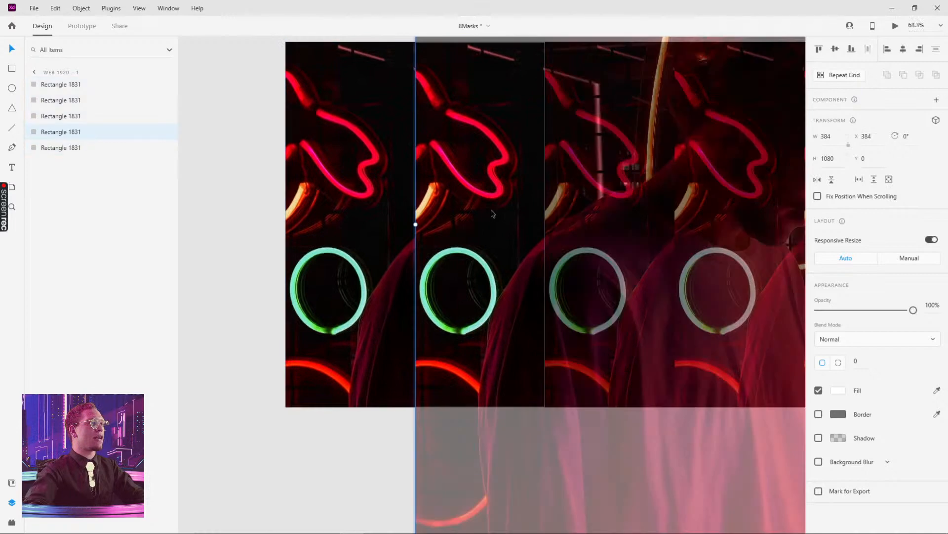
{"action": "left_click_drag", "start_coordinate": [458, 214], "coordinate": [360, 214]}
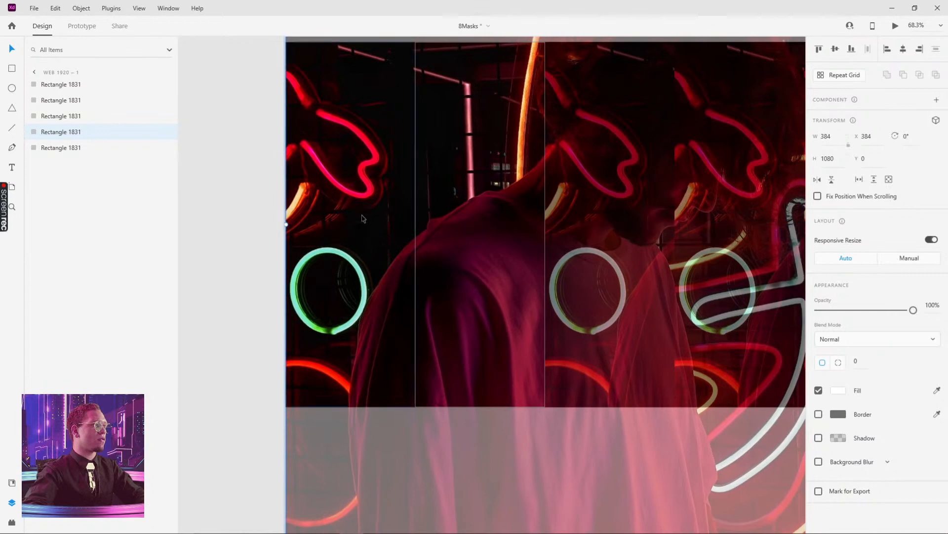
{"action": "scroll", "coordinate": [341, 250], "scroll_direction": "up", "scroll_amount": 5}
{"action": "scroll", "coordinate": [339, 253], "scroll_direction": "up", "scroll_amount": 2}
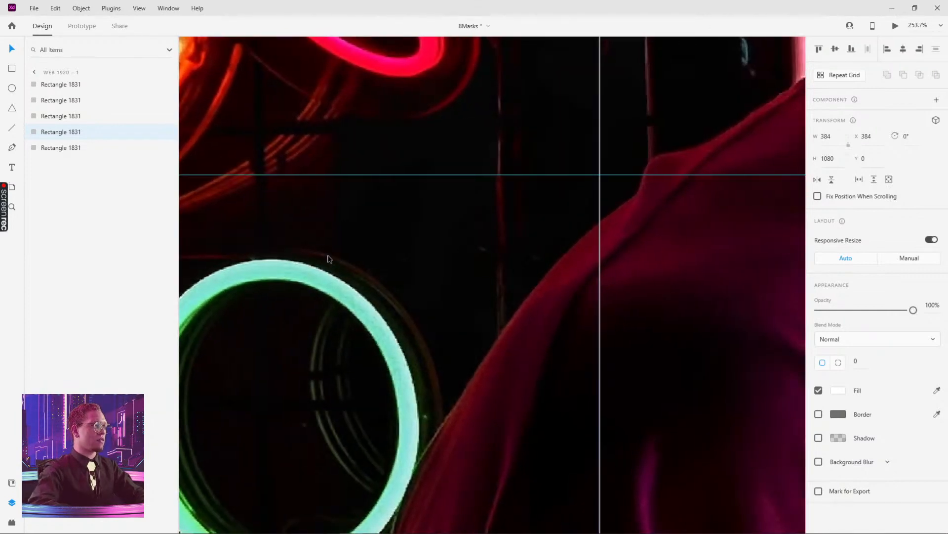
{"action": "scroll", "coordinate": [621, 223], "scroll_direction": "down", "scroll_amount": 8}
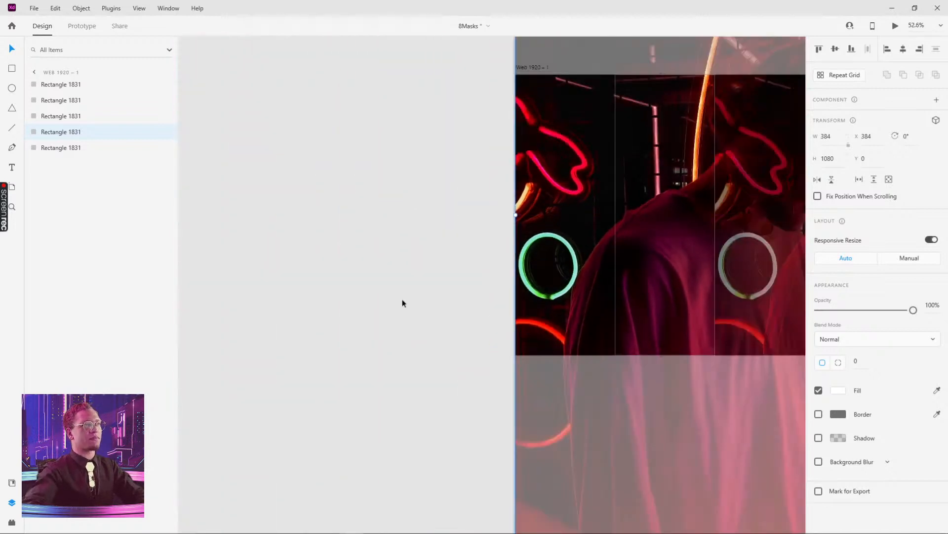
{"action": "left_click", "coordinate": [403, 299]}
{"action": "left_click_drag", "start_coordinate": [294, 280], "coordinate": [394, 277]}
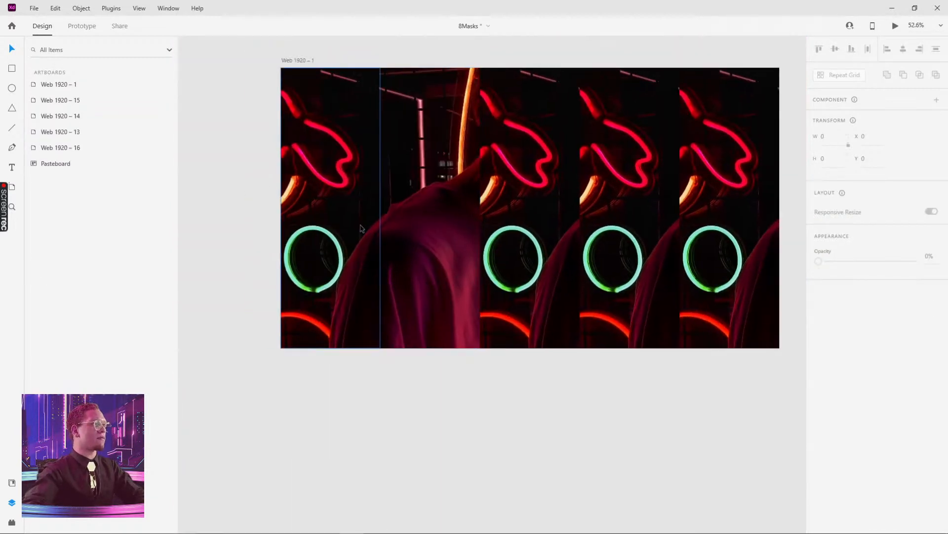
Step: Shift the photo inside the third strip to the artboard's starting edge so it continues the second strip's image
{"action": "left_click_drag", "start_coordinate": [434, 195], "coordinate": [406, 237]}
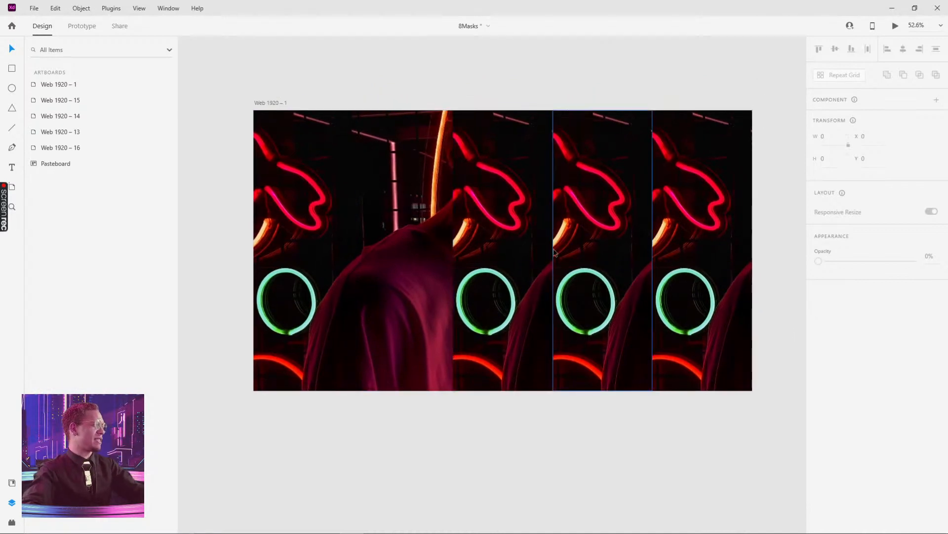
{"action": "double_click", "coordinate": [510, 233]}
{"action": "left_click_drag", "start_coordinate": [510, 233], "coordinate": [317, 229]}
{"action": "scroll", "coordinate": [317, 228], "scroll_direction": "up", "scroll_amount": 6}
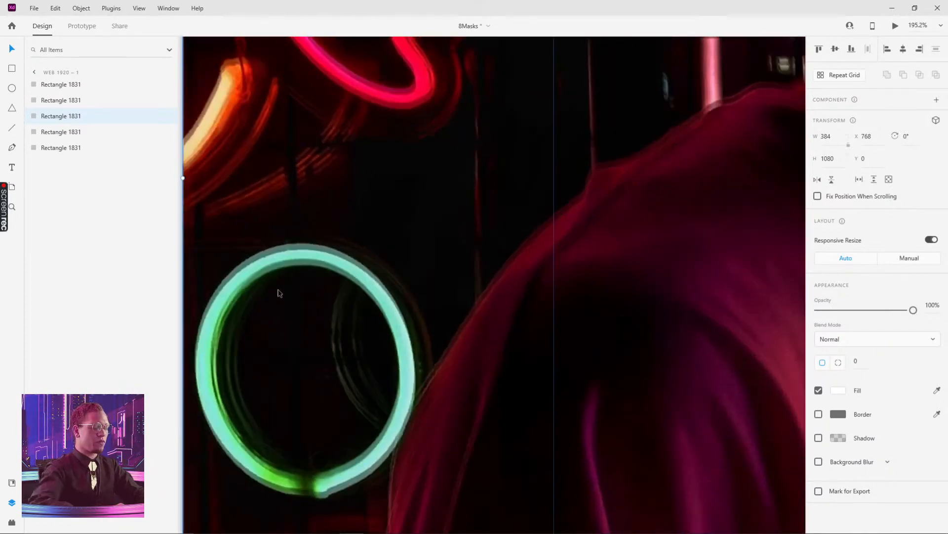
{"action": "scroll", "coordinate": [279, 293], "scroll_direction": "down", "scroll_amount": 6}
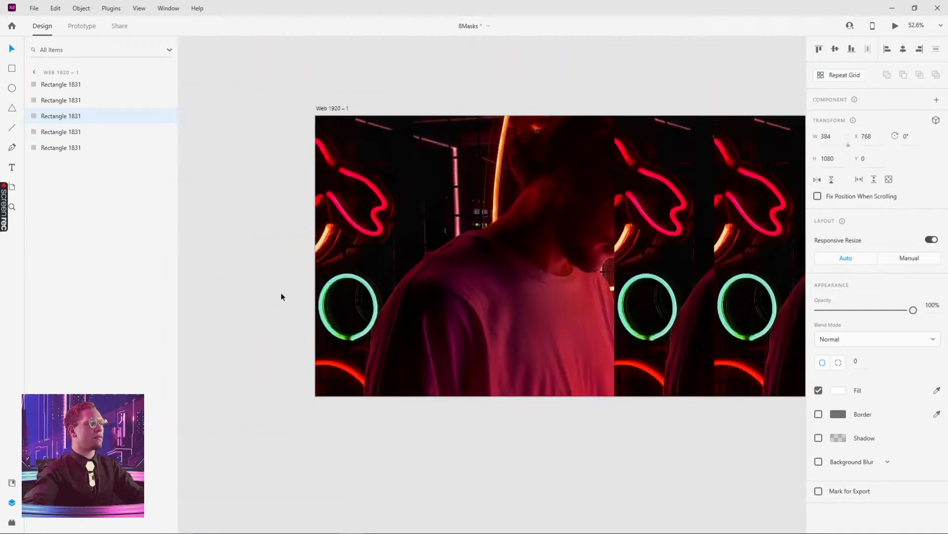
{"action": "left_click", "coordinate": [284, 296]}
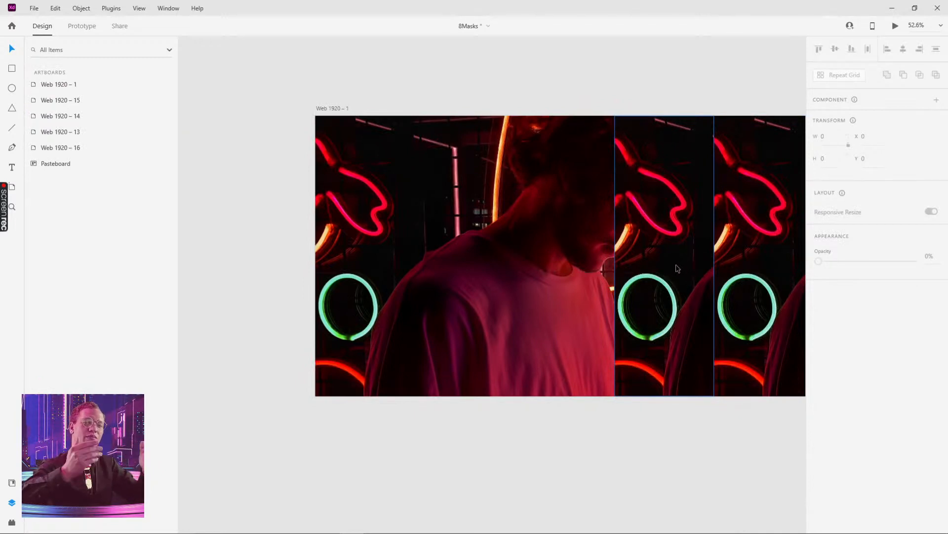
{"action": "left_click", "coordinate": [555, 309]}
{"action": "left_click", "coordinate": [467, 304]}
{"action": "left_click", "coordinate": [387, 301]}
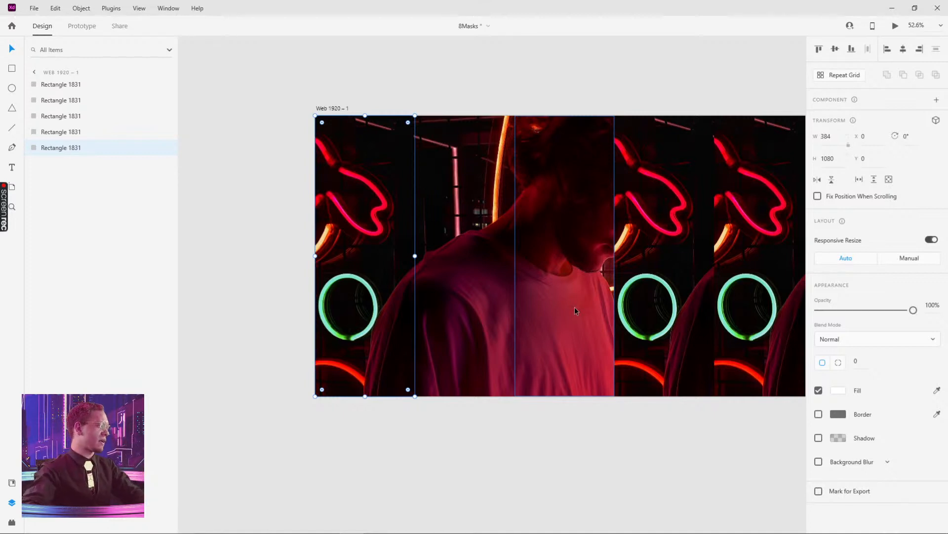
Step: Try to shift the photo inside the fourth strip into line with the neighbouring strips, and undo the move
{"action": "left_click_drag", "start_coordinate": [694, 338], "coordinate": [532, 333]}
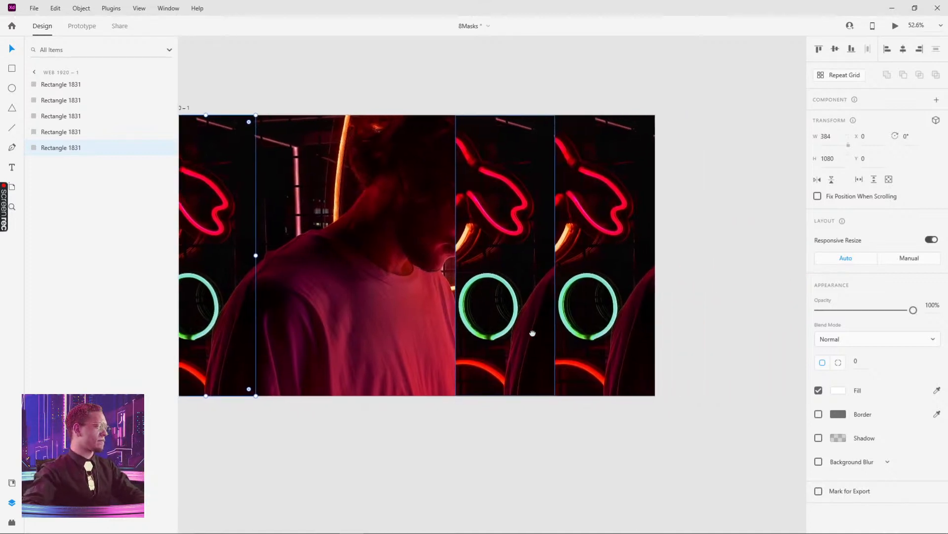
{"action": "left_click", "coordinate": [490, 245]}
{"action": "double_click", "coordinate": [490, 244]}
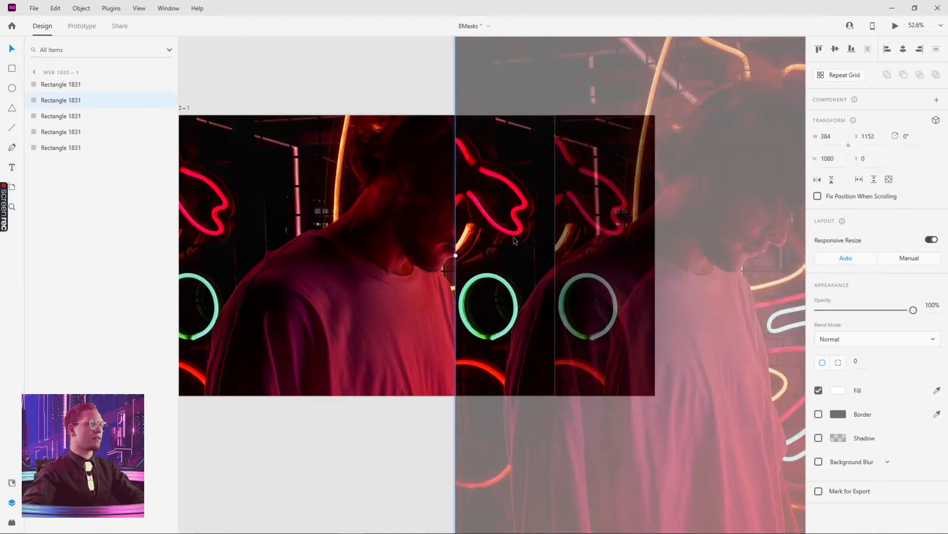
{"action": "left_click_drag", "start_coordinate": [516, 241], "coordinate": [255, 243]}
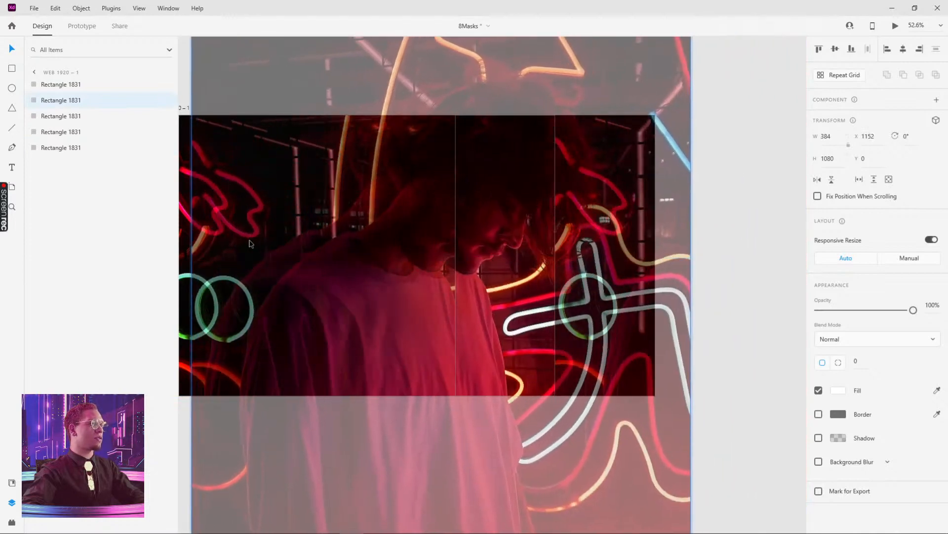
{"action": "key", "text": "ctrl+z"}
Step: Shift and nudge the photo inside the fourth strip until it spans the artboard and matches the first three strips
{"action": "scroll", "coordinate": [429, 330], "scroll_direction": "down", "scroll_amount": 3}
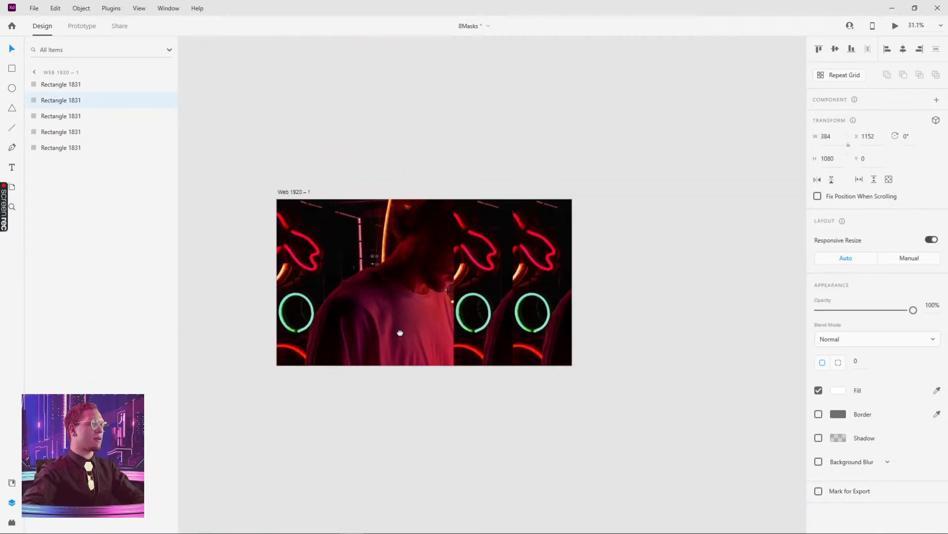
{"action": "left_click_drag", "start_coordinate": [450, 283], "coordinate": [408, 269]}
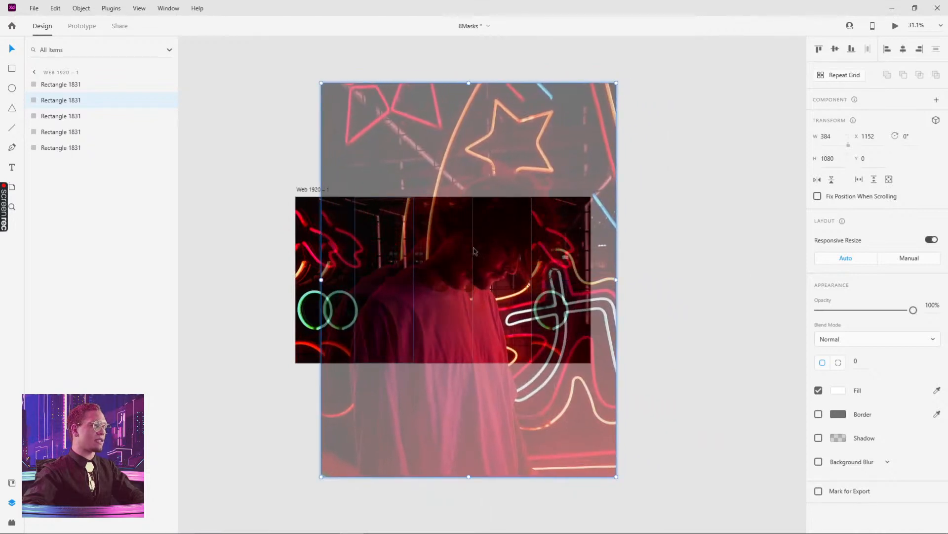
{"action": "key", "text": "shift+Left"}
{"action": "key", "text": "shift+Left"}
{"action": "key", "text": "shift+Left"}
{"action": "key", "text": "shift+Left"}
{"action": "key", "text": "shift+Left"}
{"action": "key", "text": "shift+Left"}
{"action": "key", "text": "shift+Left"}
{"action": "key", "text": "shift+Left"}
{"action": "key", "text": "shift+Left"}
{"action": "key", "text": "shift+Left"}
{"action": "key", "text": "shift+Left"}
{"action": "key", "text": "shift+Left"}
{"action": "key", "text": "shift+Left"}
{"action": "key", "text": "shift+Left"}
{"action": "key", "text": "shift+Left"}
{"action": "key", "text": "shift+Left"}
{"action": "key", "text": "shift+Left"}
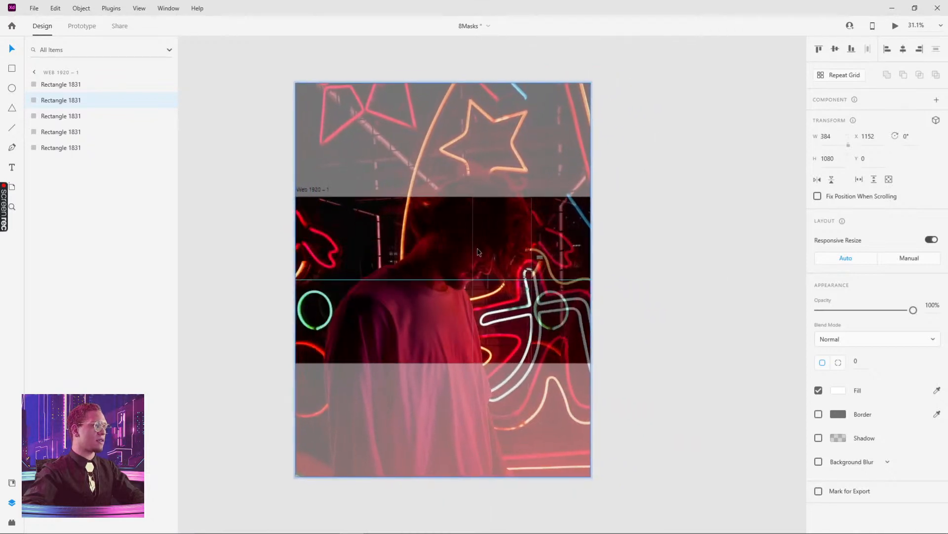
{"action": "scroll", "coordinate": [296, 314], "scroll_direction": "up", "scroll_amount": 6}
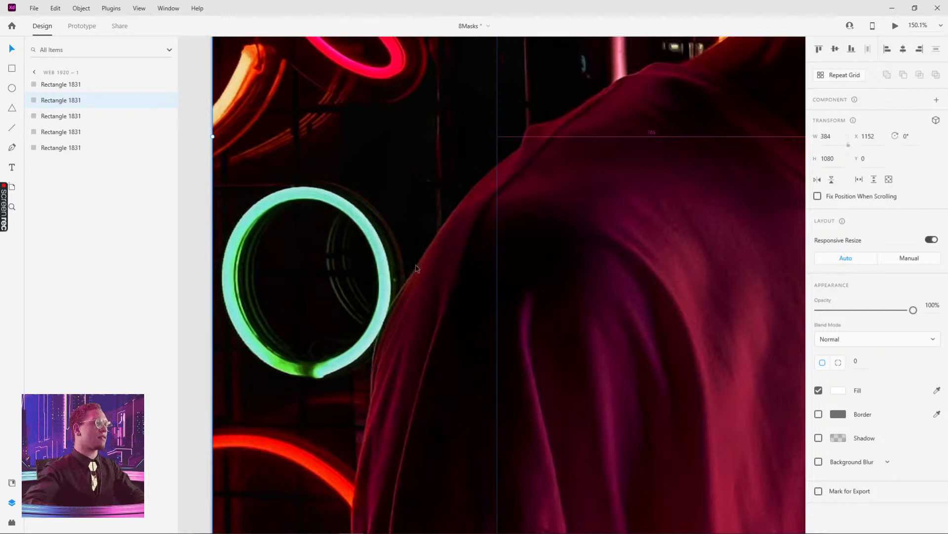
{"action": "scroll", "coordinate": [464, 277], "scroll_direction": "down", "scroll_amount": 4}
{"action": "scroll", "coordinate": [520, 268], "scroll_direction": "down", "scroll_amount": 1}
{"action": "left_click_drag", "start_coordinate": [652, 240], "coordinate": [349, 254]}
{"action": "left_click", "coordinate": [544, 164]}
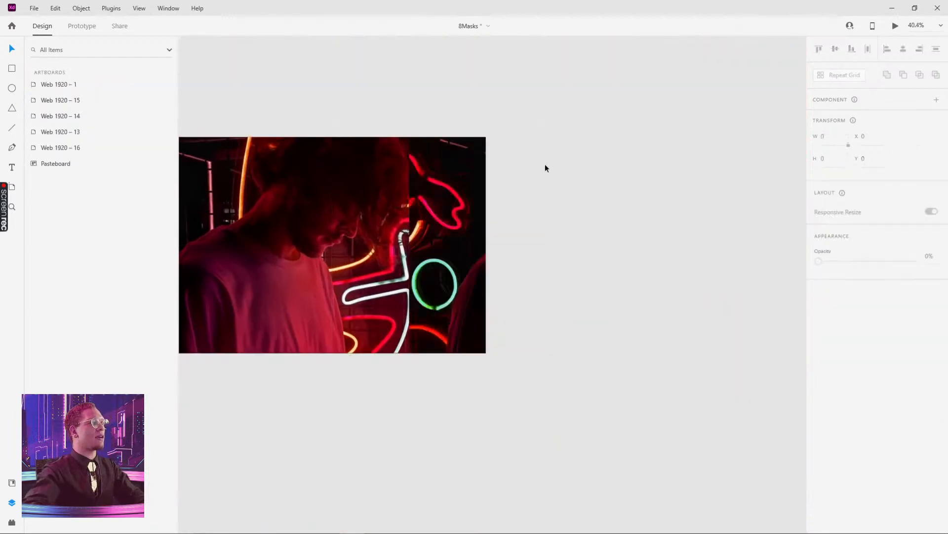
Step: Move the photo inside the fifth strip partway back toward the artboard's starting edge
{"action": "scroll", "coordinate": [429, 196], "scroll_direction": "up", "scroll_amount": 2}
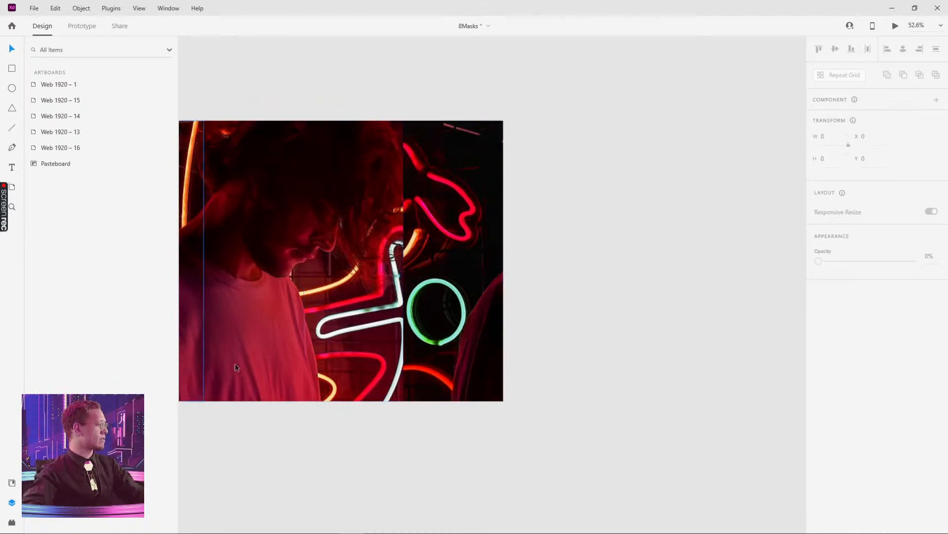
{"action": "double_click", "coordinate": [474, 257]}
{"action": "left_click_drag", "start_coordinate": [482, 230], "coordinate": [643, 202]}
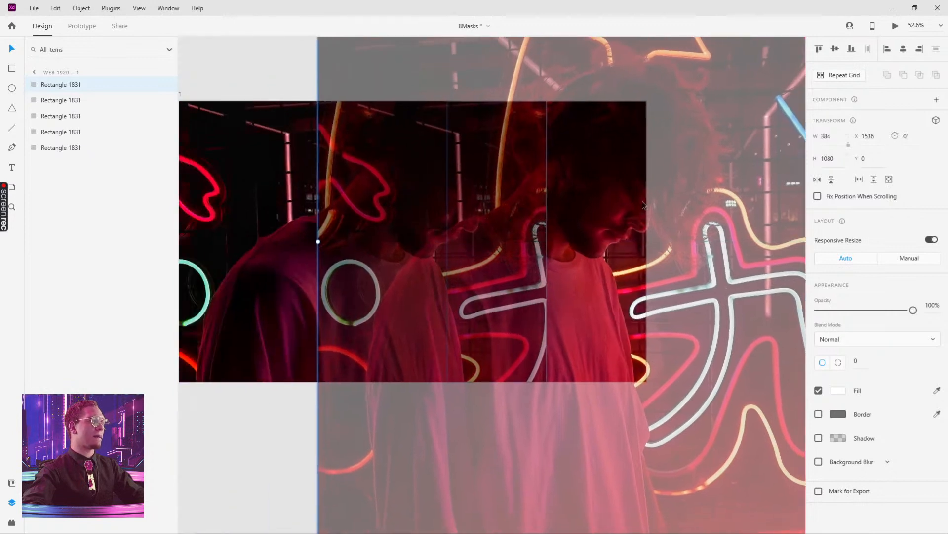
Step: Try to align the fifth strip's photo to the left, and undo the alignment
{"action": "left_click", "coordinate": [887, 51]}
{"action": "scroll", "coordinate": [558, 255], "scroll_direction": "left", "scroll_amount": 5}
{"action": "key", "text": "ctrl+z"}
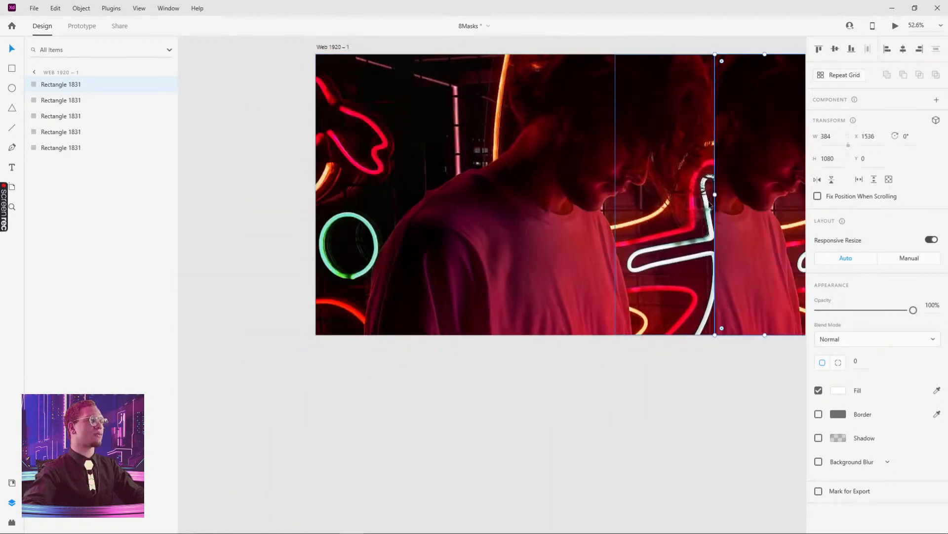
Step: Reposition the photo inside the fifth strip so it covers the full width of the artboard
{"action": "scroll", "coordinate": [558, 255], "scroll_direction": "right", "scroll_amount": 5}
{"action": "scroll", "coordinate": [609, 240], "scroll_direction": "down", "scroll_amount": 3}
{"action": "double_click", "coordinate": [610, 241]}
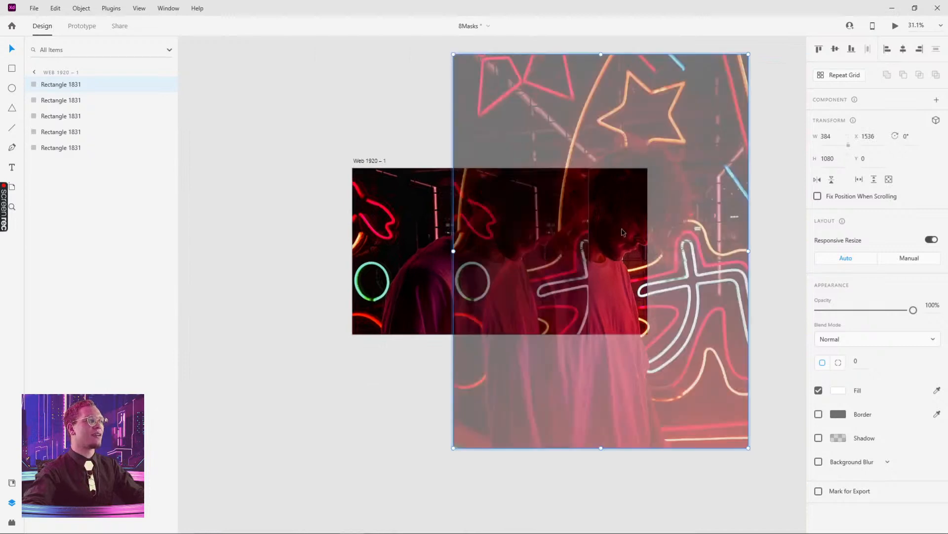
{"action": "left_click_drag", "start_coordinate": [624, 232], "coordinate": [524, 229]}
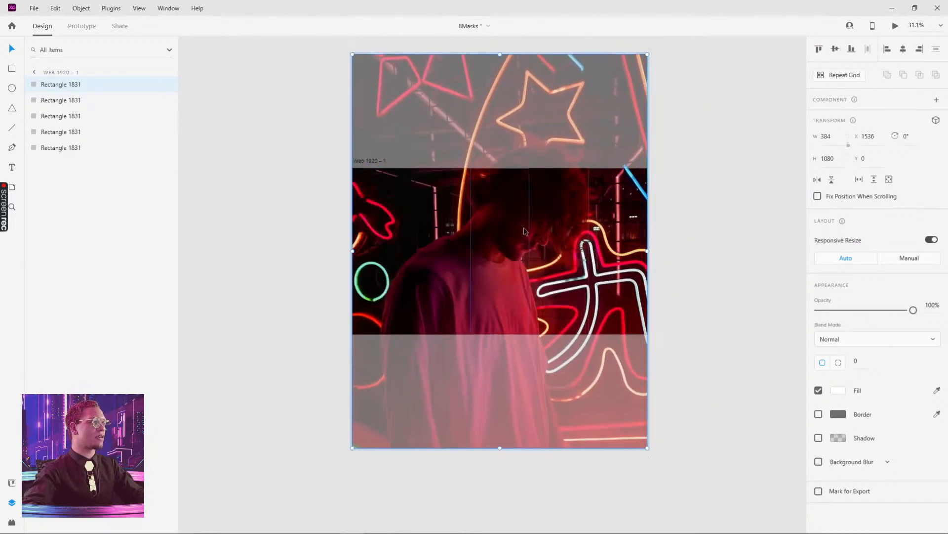
Step: Nudge the fifth strip's photo slightly left until the neon circle lines up precisely with the other strips
{"action": "scroll", "coordinate": [442, 250], "scroll_direction": "up", "scroll_amount": 5}
{"action": "scroll", "coordinate": [254, 339], "scroll_direction": "up", "scroll_amount": 2}
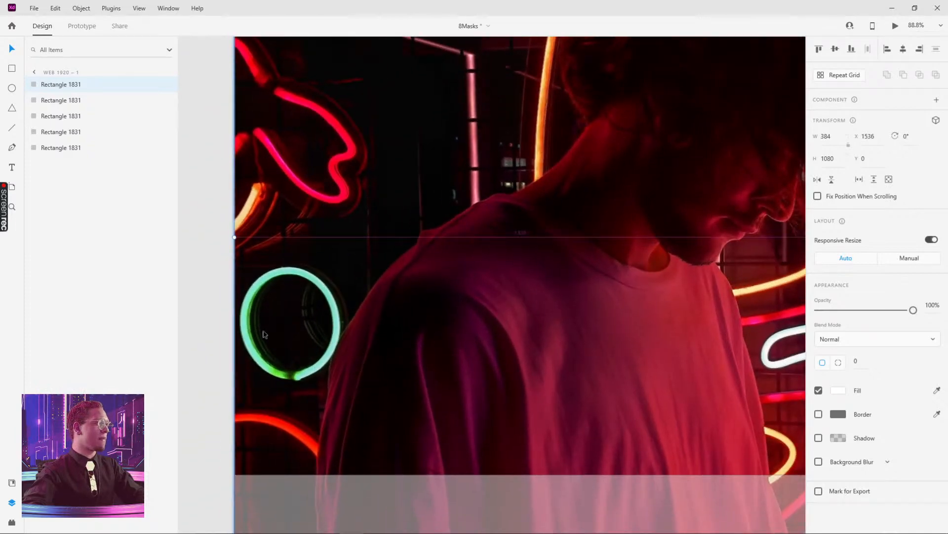
{"action": "scroll", "coordinate": [230, 337], "scroll_direction": "up", "scroll_amount": 5}
{"action": "scroll", "coordinate": [231, 338], "scroll_direction": "left", "scroll_amount": 2}
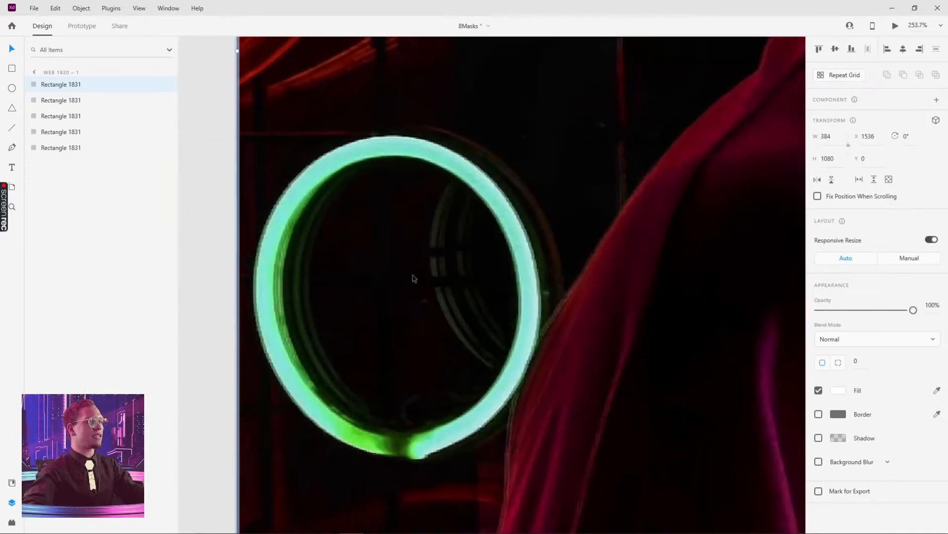
{"action": "scroll", "coordinate": [374, 271], "scroll_direction": "left", "scroll_amount": 1}
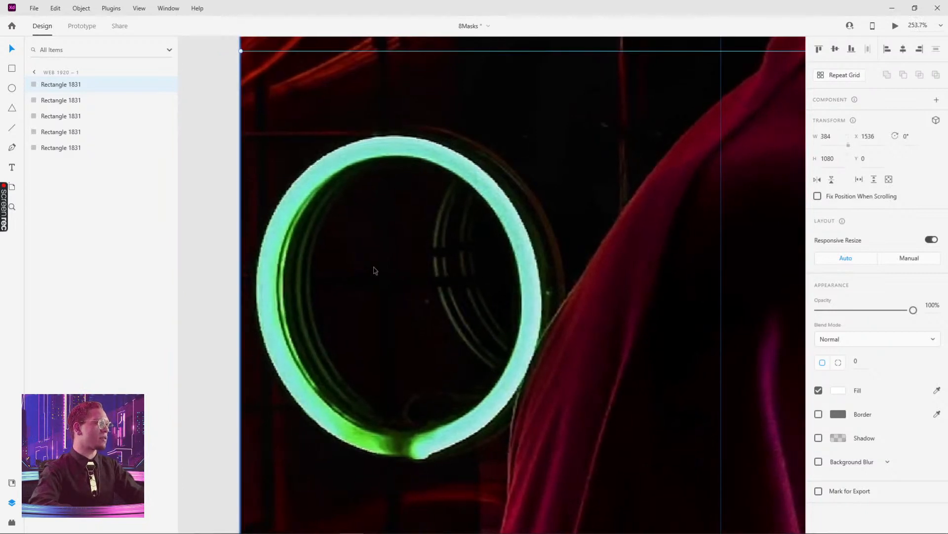
{"action": "key", "text": "Left"}
{"action": "key", "text": "Left"}
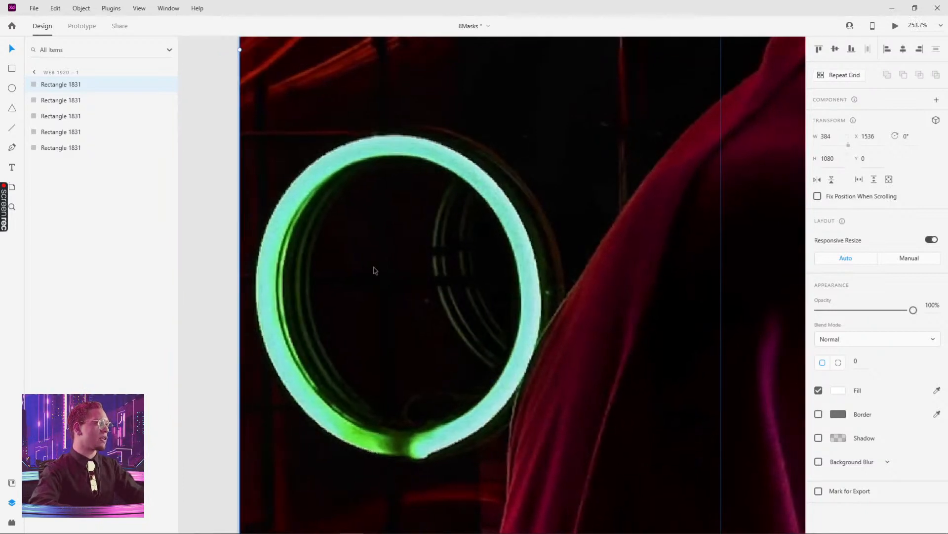
{"action": "scroll", "coordinate": [568, 237], "scroll_direction": "down", "scroll_amount": 5}
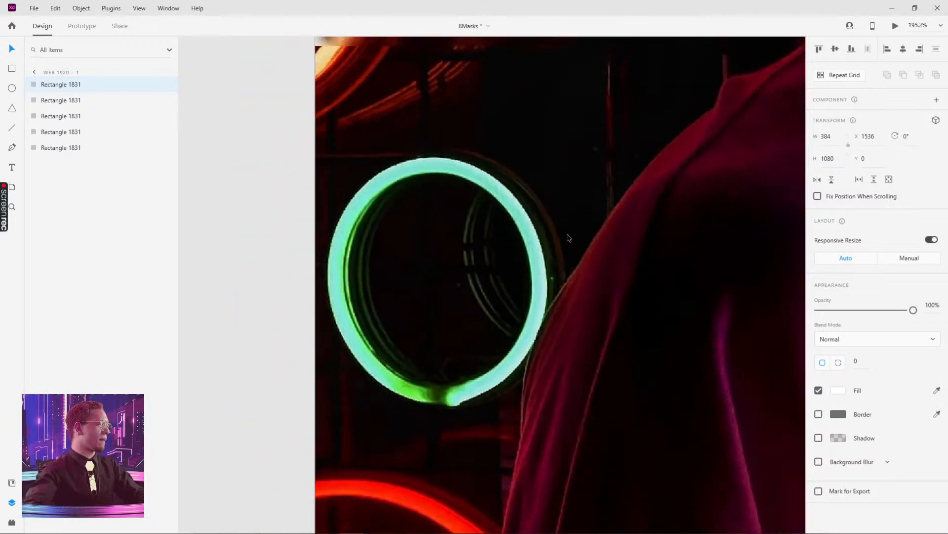
{"action": "left_click", "coordinate": [349, 248]}
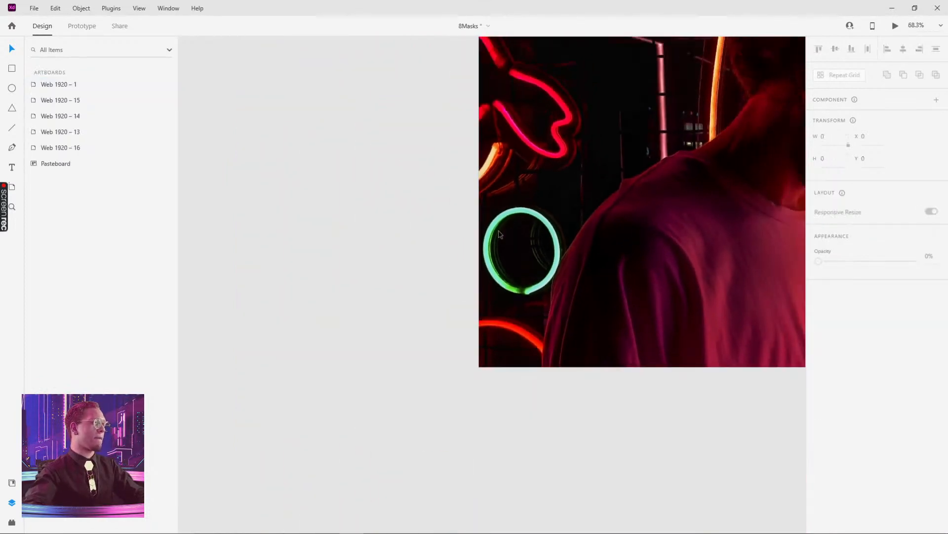
Step: Inspect the assembled portrait for visible seams between the strips, especially at the fourth and fifth
{"action": "scroll", "coordinate": [546, 259], "scroll_direction": "down", "scroll_amount": 3}
{"action": "scroll", "coordinate": [503, 220], "scroll_direction": "right", "scroll_amount": 3}
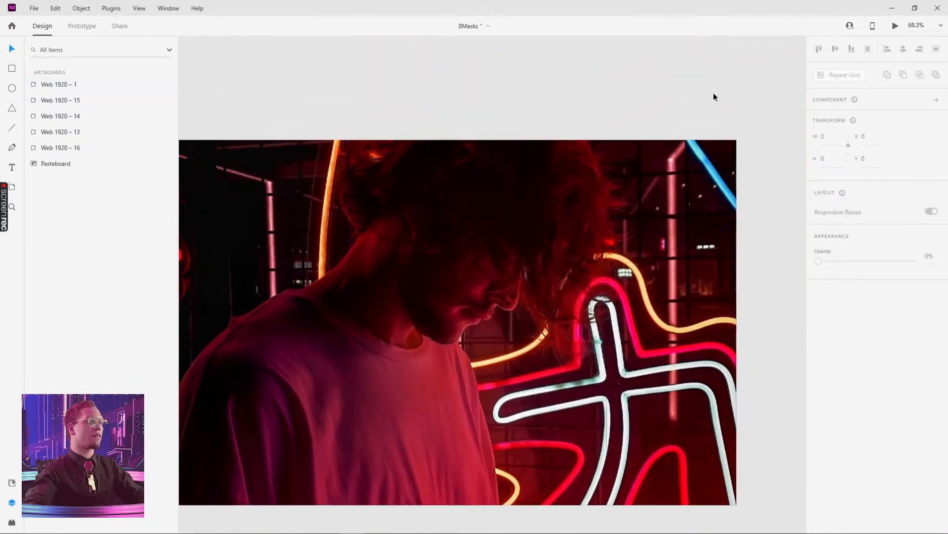
{"action": "scroll", "coordinate": [712, 97], "scroll_direction": "down", "scroll_amount": 4}
{"action": "scroll", "coordinate": [601, 236], "scroll_direction": "up", "scroll_amount": 5}
{"action": "scroll", "coordinate": [602, 236], "scroll_direction": "up", "scroll_amount": 1}
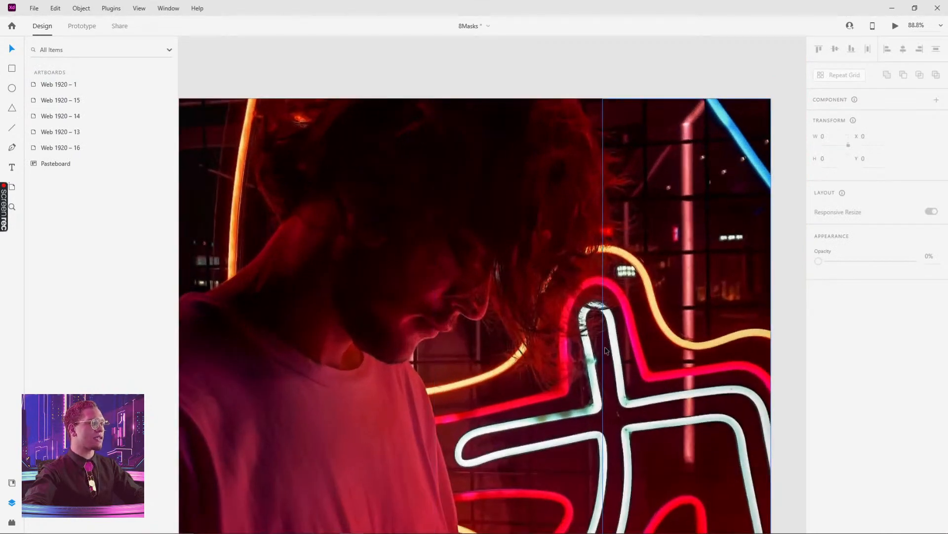
Step: Group the five photo strips on the Web 1920 – 1 artboard and duplicate that artboard beside the original
{"action": "scroll", "coordinate": [543, 69], "scroll_direction": "left", "scroll_amount": 5}
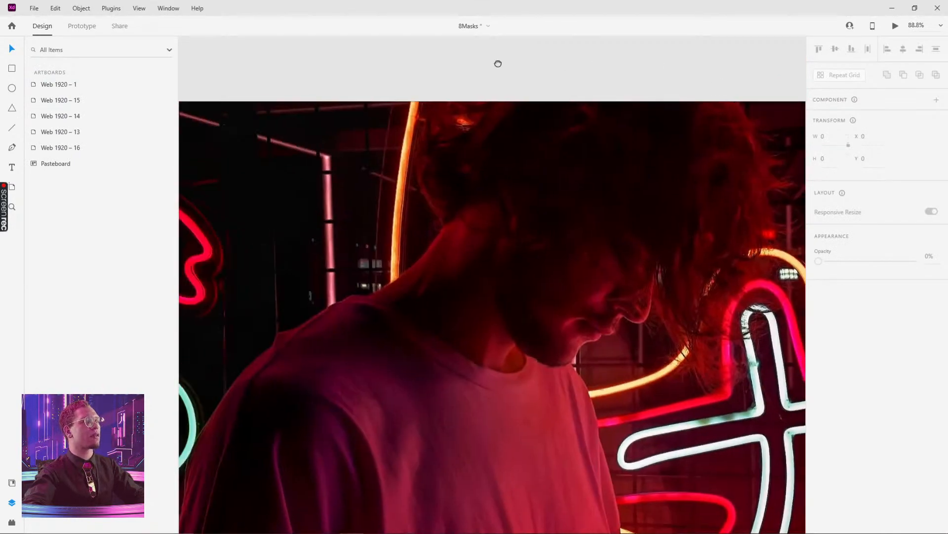
{"action": "scroll", "coordinate": [474, 74], "scroll_direction": "up", "scroll_amount": 1}
{"action": "scroll", "coordinate": [465, 91], "scroll_direction": "right", "scroll_amount": 5}
{"action": "scroll", "coordinate": [576, 85], "scroll_direction": "down", "scroll_amount": 6}
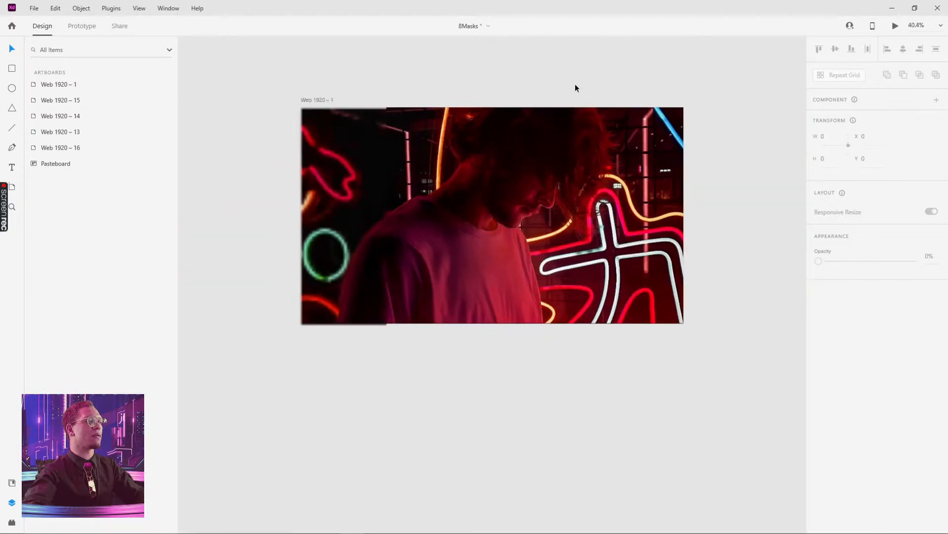
{"action": "left_click_drag", "start_coordinate": [566, 102], "coordinate": [523, 180]}
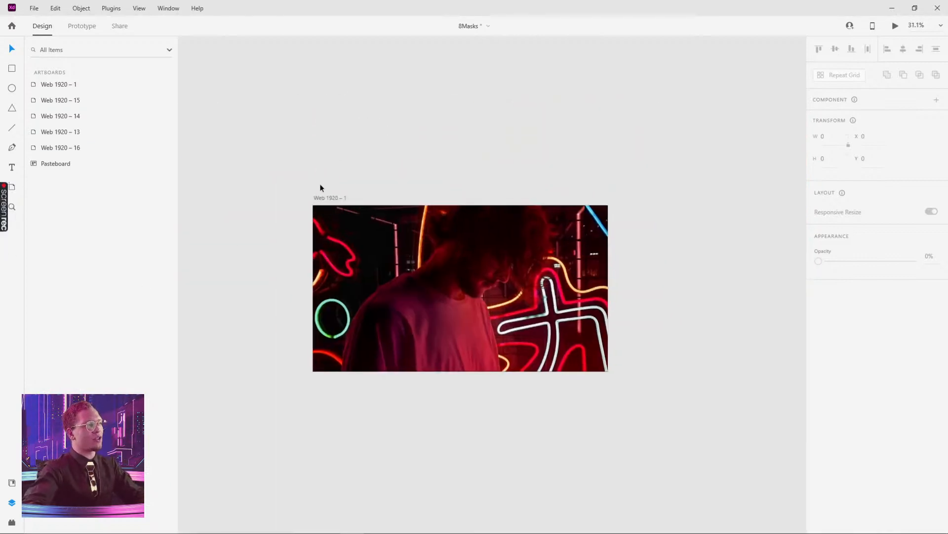
{"action": "left_click_drag", "start_coordinate": [329, 200], "coordinate": [278, 98]}
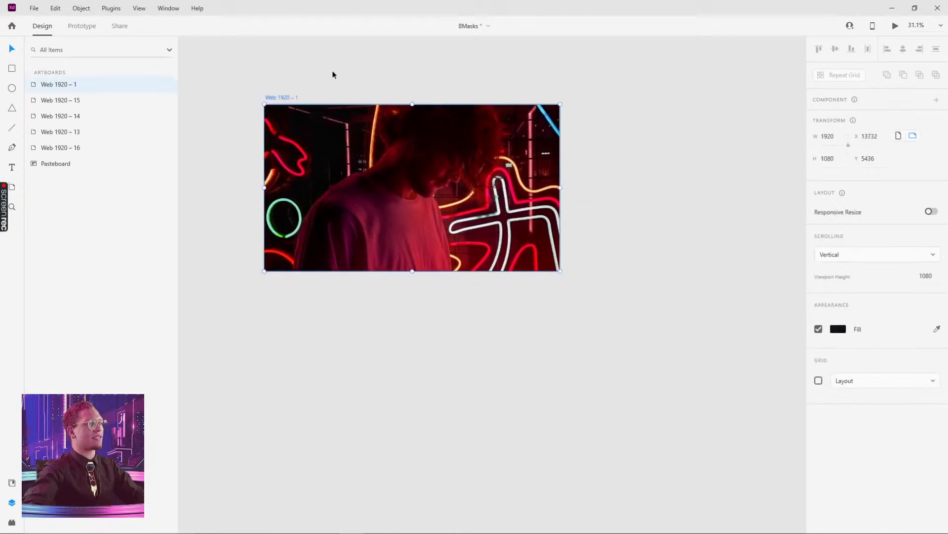
{"action": "left_click_drag", "start_coordinate": [332, 72], "coordinate": [338, 150]}
{"action": "left_click_drag", "start_coordinate": [241, 214], "coordinate": [700, 324]}
{"action": "key", "text": "ctrl+g"}
{"action": "key", "text": "Escape"}
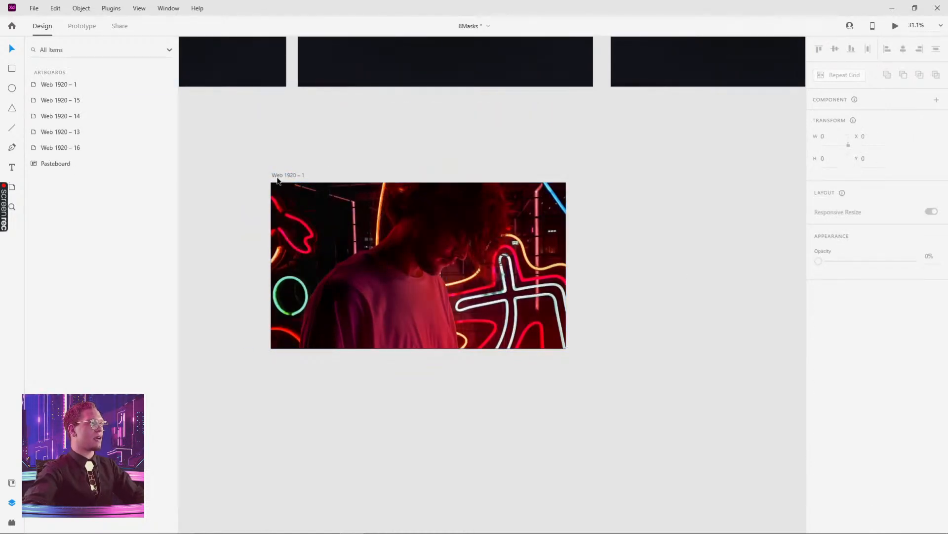
{"action": "left_click_drag", "start_coordinate": [275, 178], "coordinate": [588, 169]}
Step: Inside Web 1920 – 1's group, move the first strip straight down below the artboard and the second lower still, to about Y 2309
{"action": "left_click", "coordinate": [302, 268]}
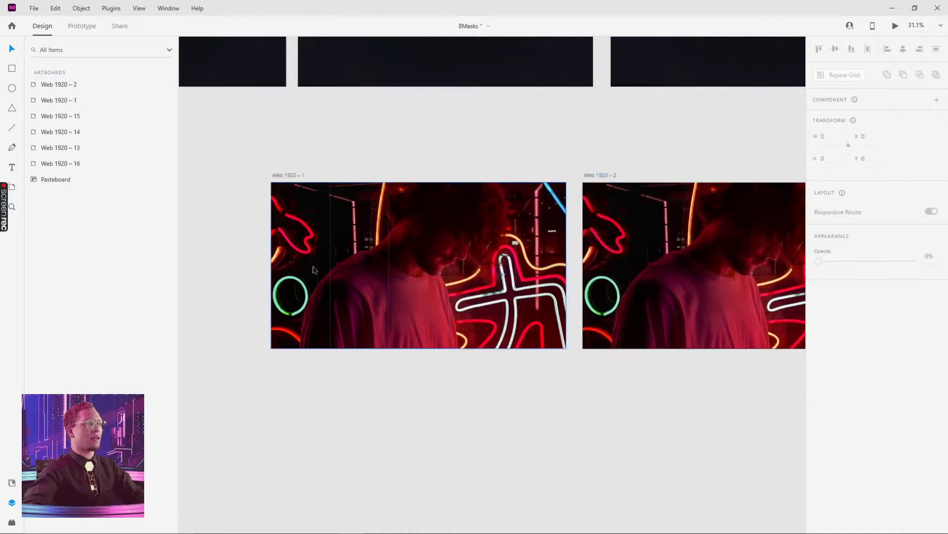
{"action": "double_click", "coordinate": [302, 269]}
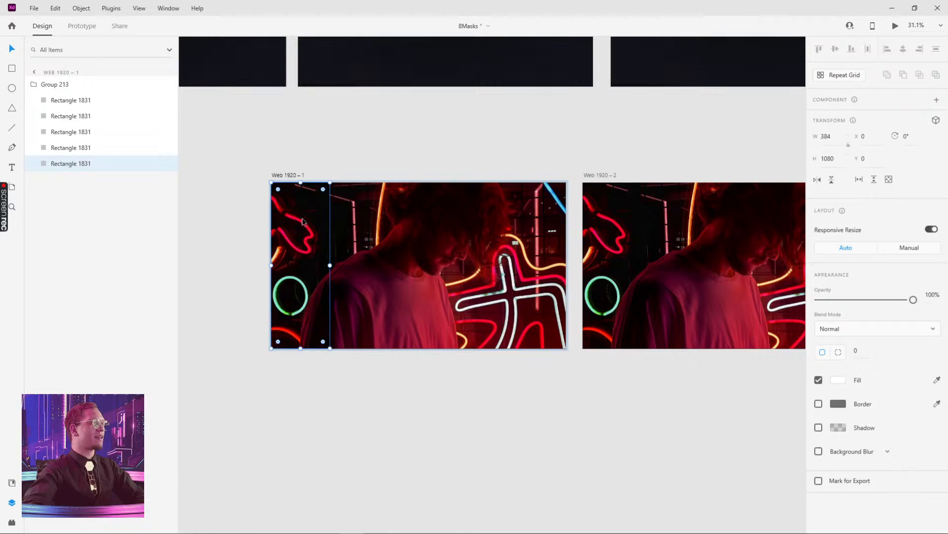
{"action": "left_click_drag", "start_coordinate": [303, 221], "coordinate": [291, 380]}
{"action": "scroll", "coordinate": [240, 344], "scroll_direction": "down", "scroll_amount": 4}
{"action": "left_click_drag", "start_coordinate": [240, 344], "coordinate": [313, 242]}
{"action": "left_click_drag", "start_coordinate": [379, 202], "coordinate": [371, 411]}
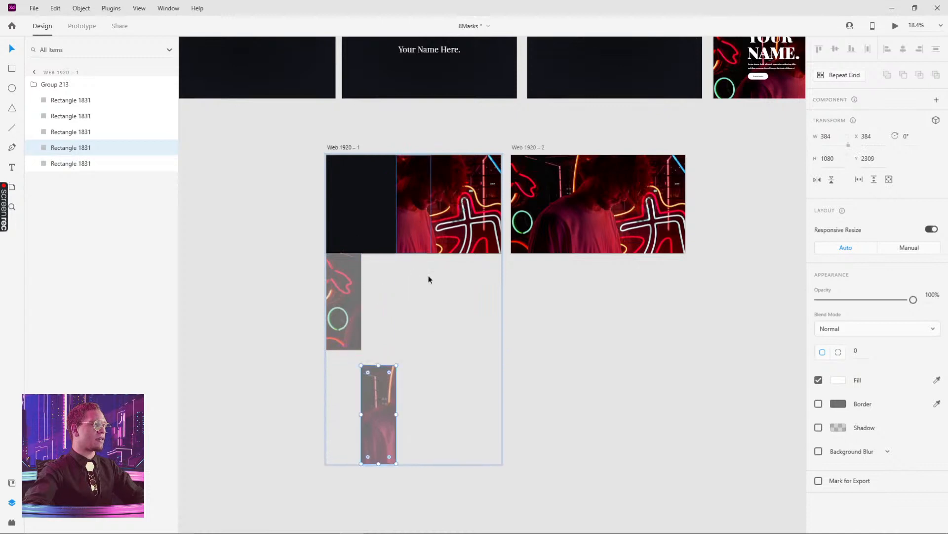
Step: Move the third and fourth strips straight down below the artboard, continuing the descending staircase
{"action": "scroll", "coordinate": [429, 279], "scroll_direction": "down", "scroll_amount": 5}
{"action": "left_click_drag", "start_coordinate": [419, 99], "coordinate": [429, 420]}
{"action": "scroll", "coordinate": [535, 297], "scroll_direction": "down", "scroll_amount": 2}
{"action": "left_click", "coordinate": [445, 73]}
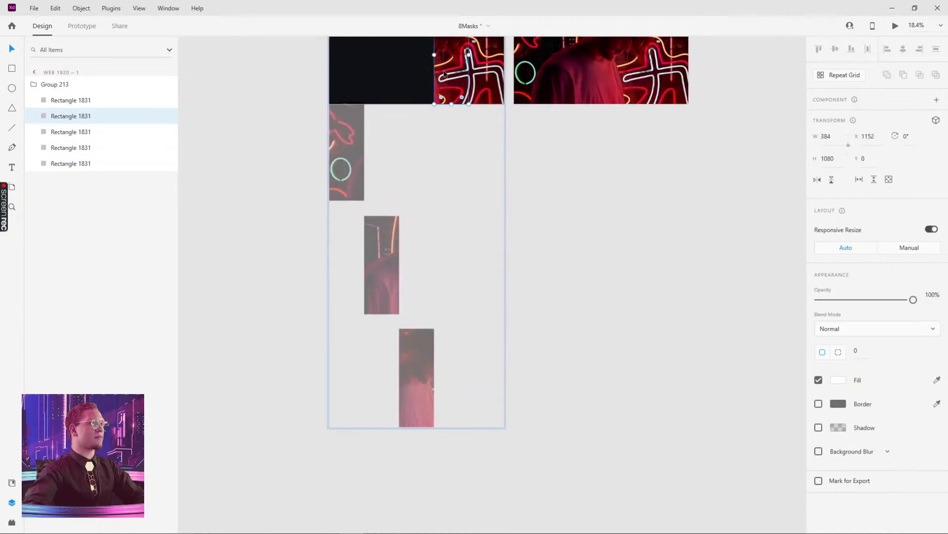
{"action": "left_click_drag", "start_coordinate": [445, 73], "coordinate": [450, 507]}
Step: Move the fifth strip straight down to about Y 6409, below the fourth, leaving the Web 1920 – 1 artboard empty
{"action": "scroll", "coordinate": [601, 338], "scroll_direction": "down", "scroll_amount": 4}
{"action": "left_click_drag", "start_coordinate": [606, 298], "coordinate": [582, 254]}
{"action": "left_click_drag", "start_coordinate": [513, 128], "coordinate": [499, 381], "text": "shift"}
{"action": "left_click", "coordinate": [568, 188]}
{"action": "double_click", "coordinate": [511, 123]}
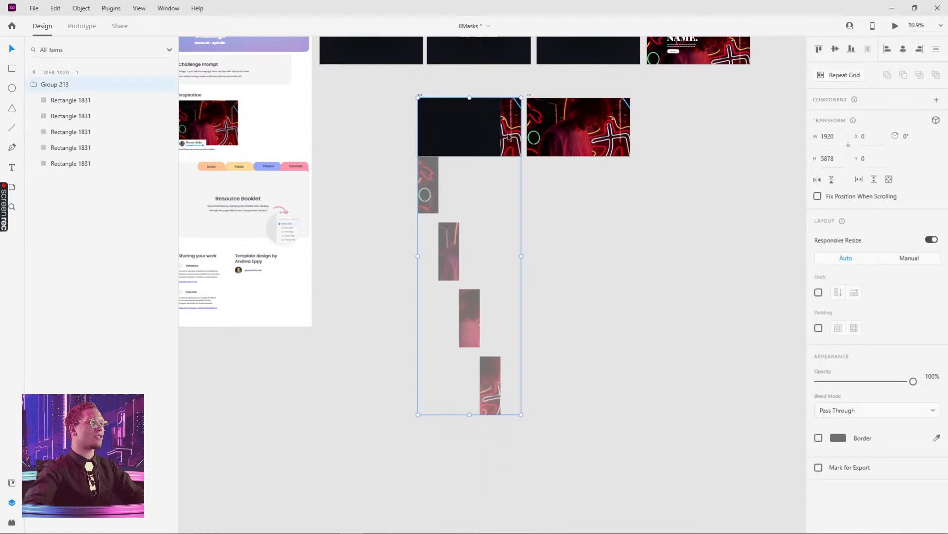
{"action": "left_click_drag", "start_coordinate": [511, 125], "coordinate": [517, 461]}
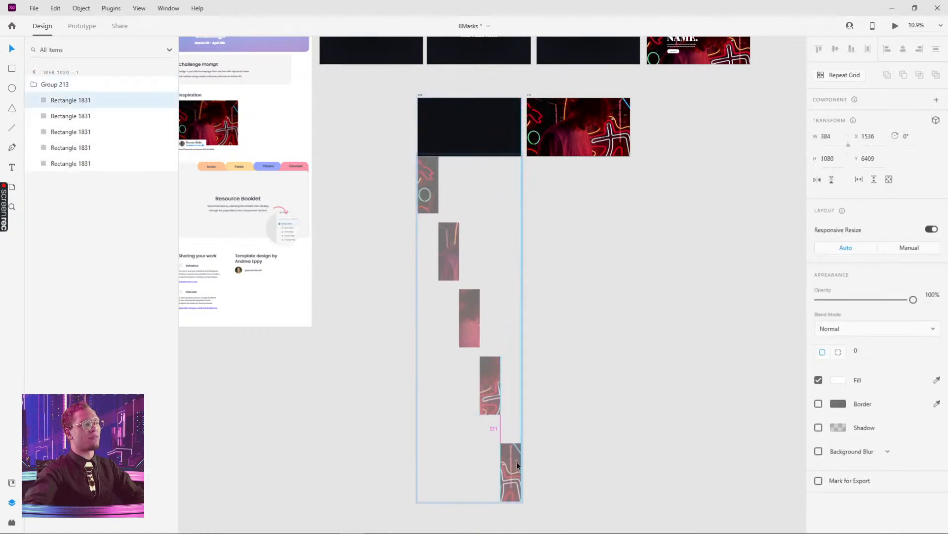
{"action": "left_click", "coordinate": [579, 390]}
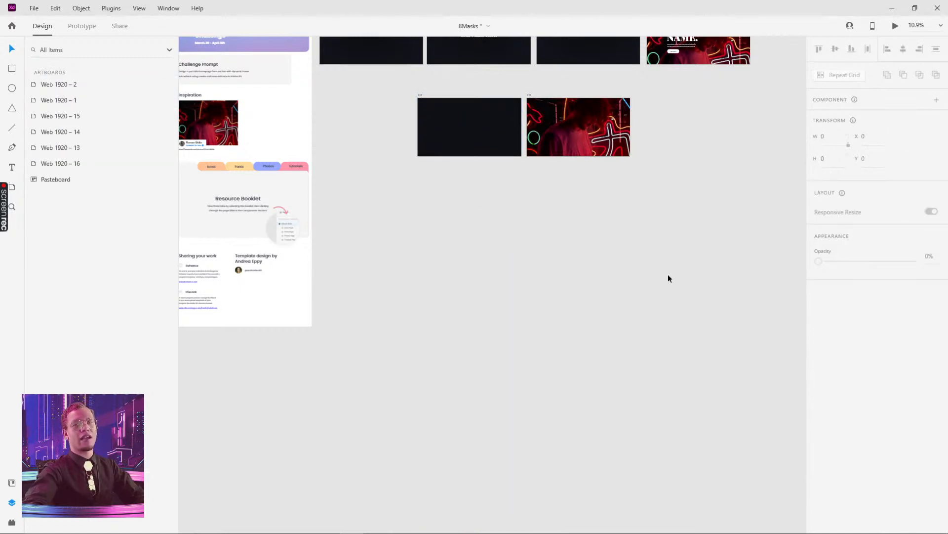
Step: Switch to prototyping and link the Web 1920 – 1 artboard to Web 1920 – 2
{"action": "left_click", "coordinate": [421, 97]}
{"action": "left_click", "coordinate": [598, 144]}
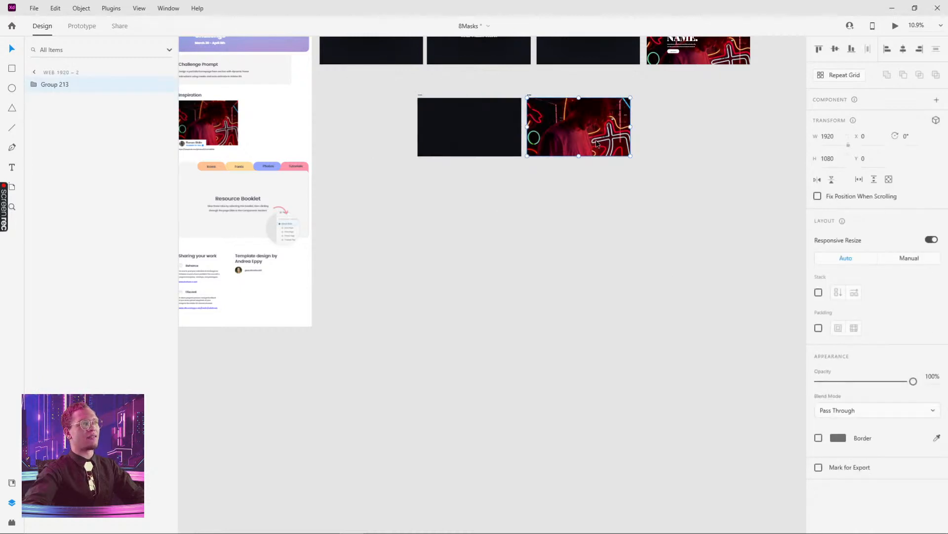
{"action": "scroll", "coordinate": [424, 88], "scroll_direction": "up", "scroll_amount": 5}
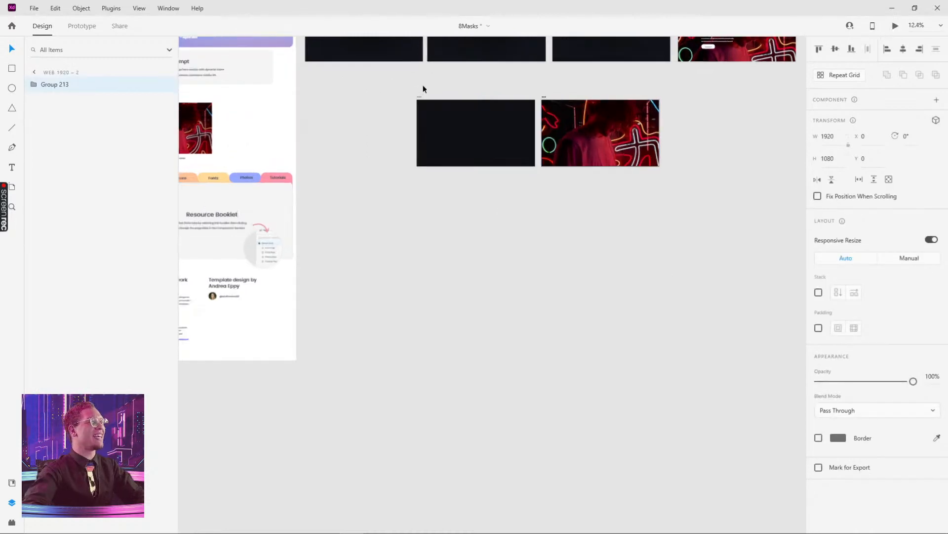
{"action": "left_click", "coordinate": [423, 113]}
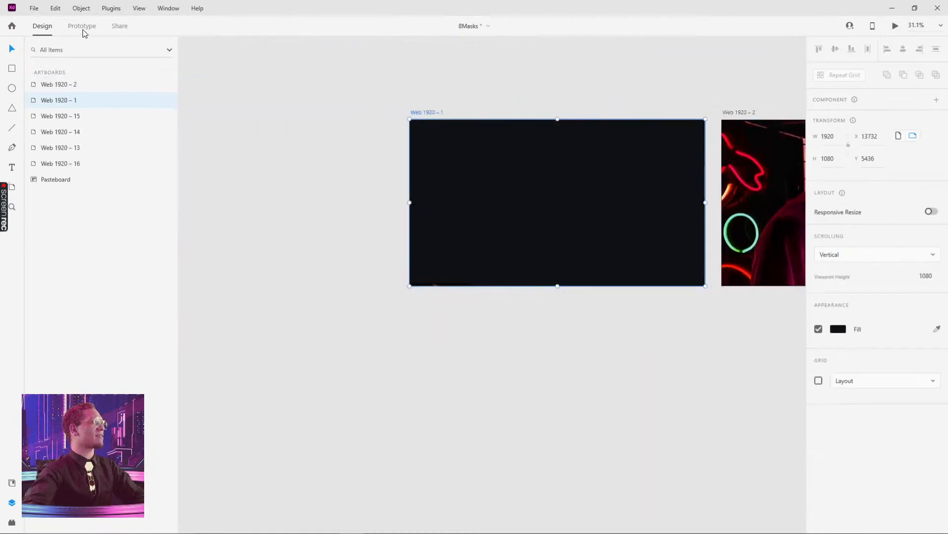
{"action": "left_click_drag", "start_coordinate": [511, 69], "coordinate": [370, 96]}
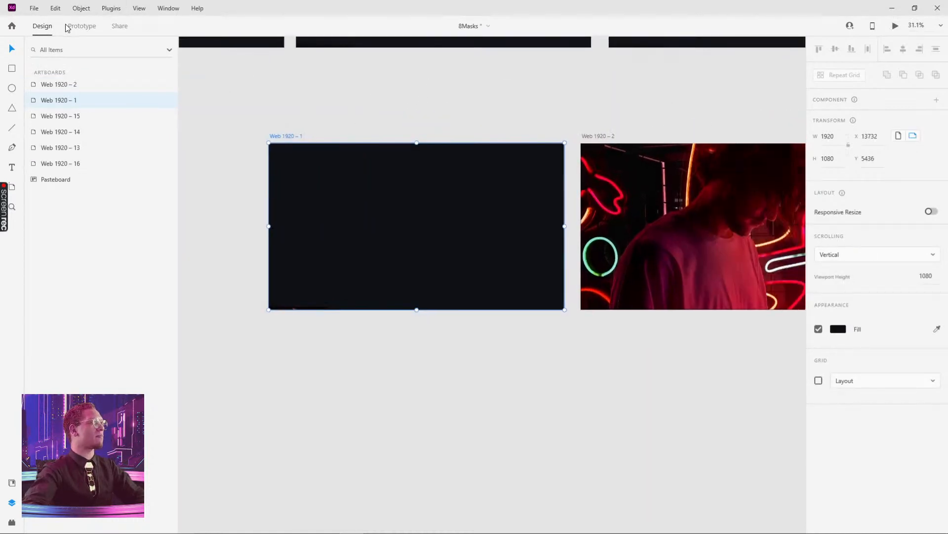
{"action": "left_click", "coordinate": [68, 27]}
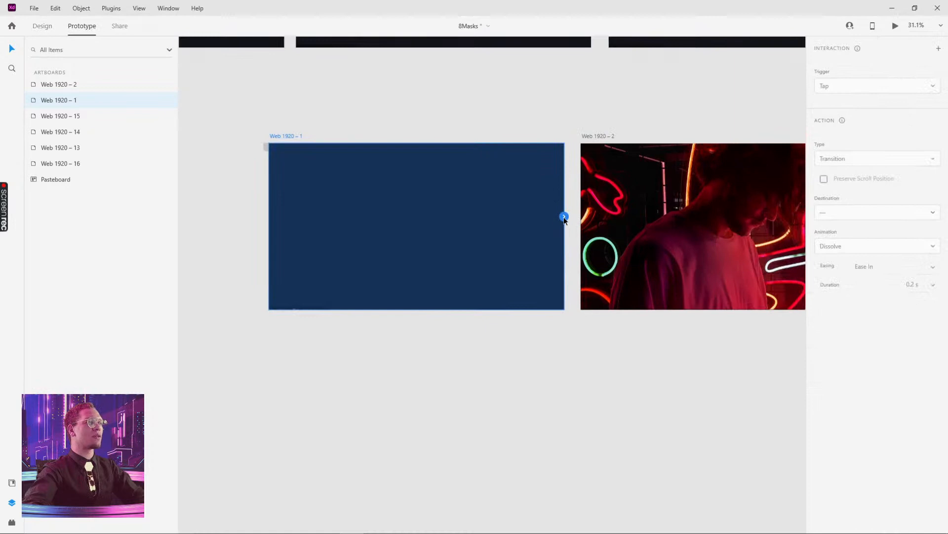
{"action": "left_click_drag", "start_coordinate": [564, 220], "coordinate": [598, 213]}
Step: Set the interaction's trigger to Time with a delay of 1.5 s
{"action": "left_click", "coordinate": [840, 85]}
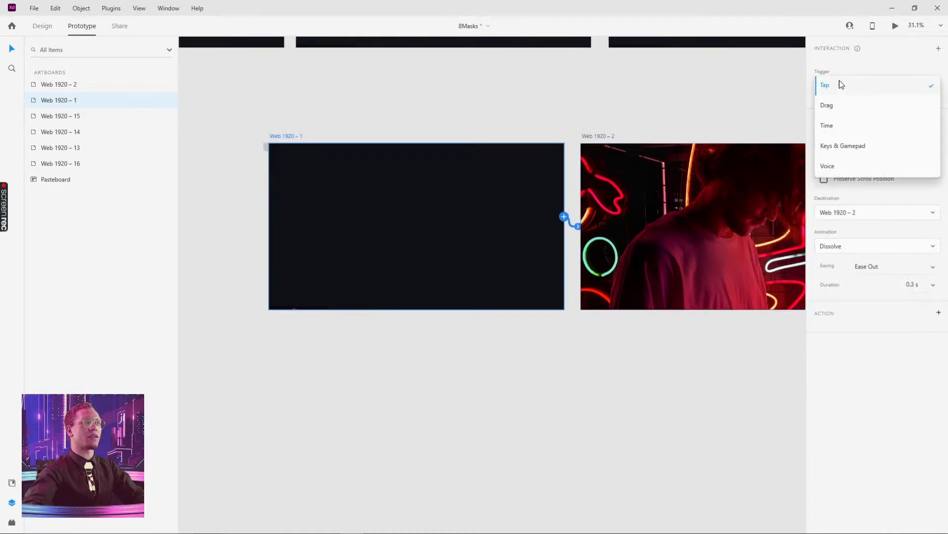
{"action": "left_click", "coordinate": [838, 126]}
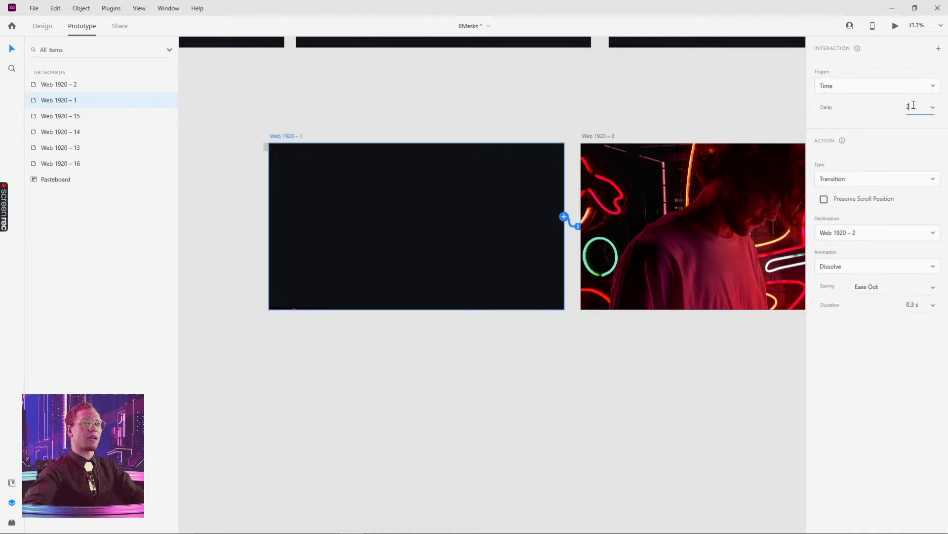
{"action": "key", "text": "BackSpace"}
{"action": "type", "text": "1.5"}
{"action": "key", "text": "Return"}
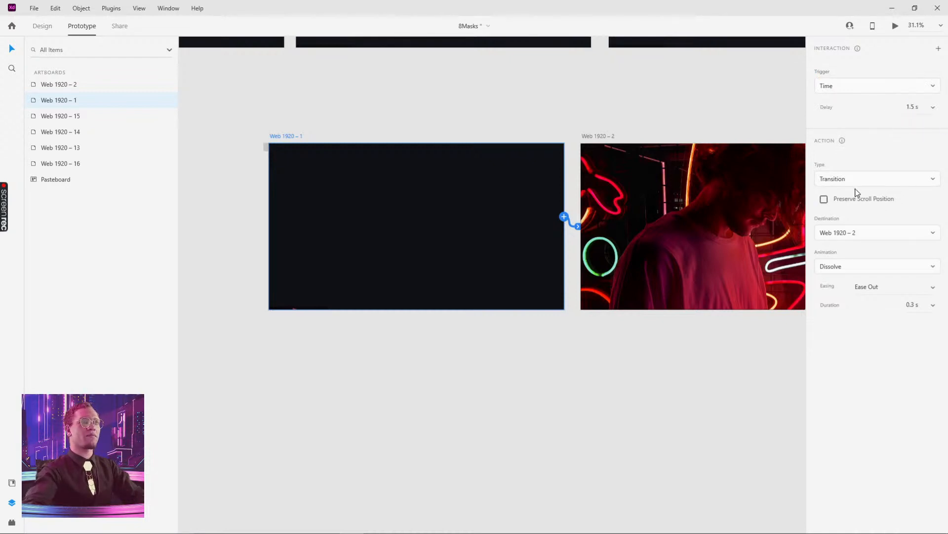
Step: Change the interaction's action type to Auto-Animate with Snap easing
{"action": "left_click", "coordinate": [877, 181]}
{"action": "left_click", "coordinate": [852, 204]}
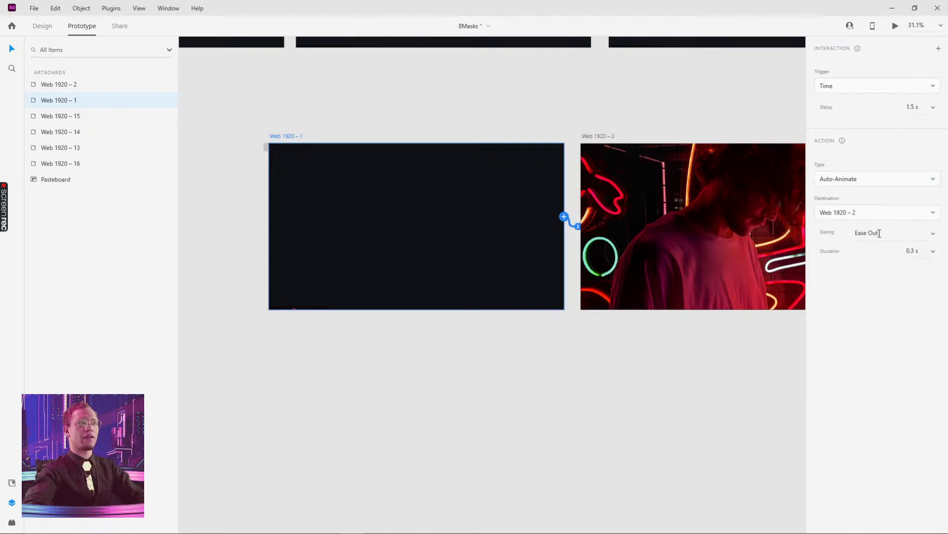
{"action": "left_click", "coordinate": [924, 231]}
{"action": "left_click", "coordinate": [933, 234]}
{"action": "left_click", "coordinate": [875, 298]}
Step: Set the duration of the auto-animate transition to 2.5 s
{"action": "left_click", "coordinate": [934, 253]}
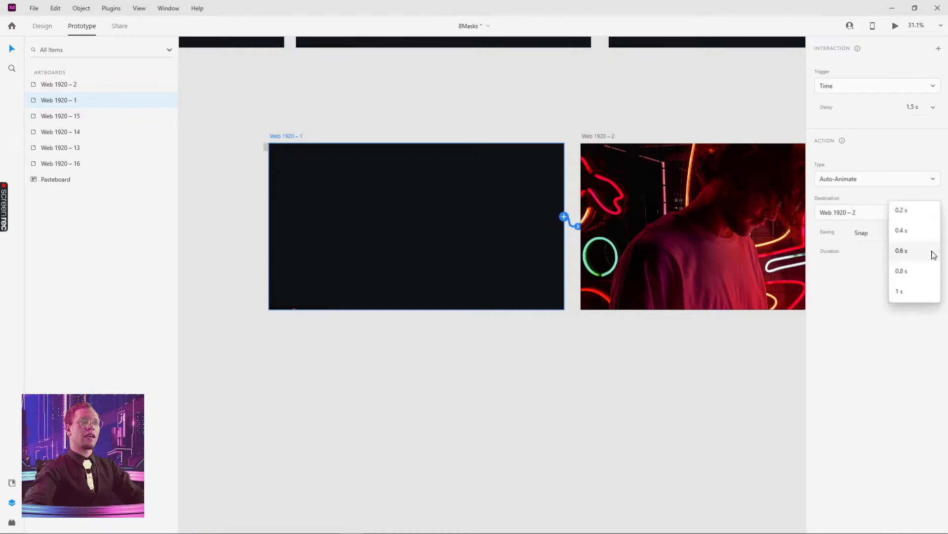
{"action": "left_click", "coordinate": [905, 250]}
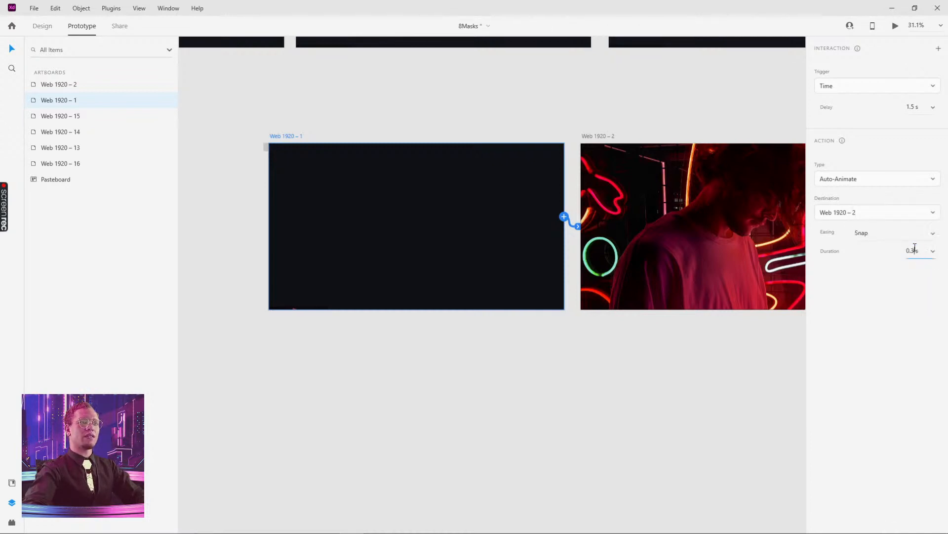
{"action": "type", "text": "2.5"}
{"action": "key", "text": "Return"}
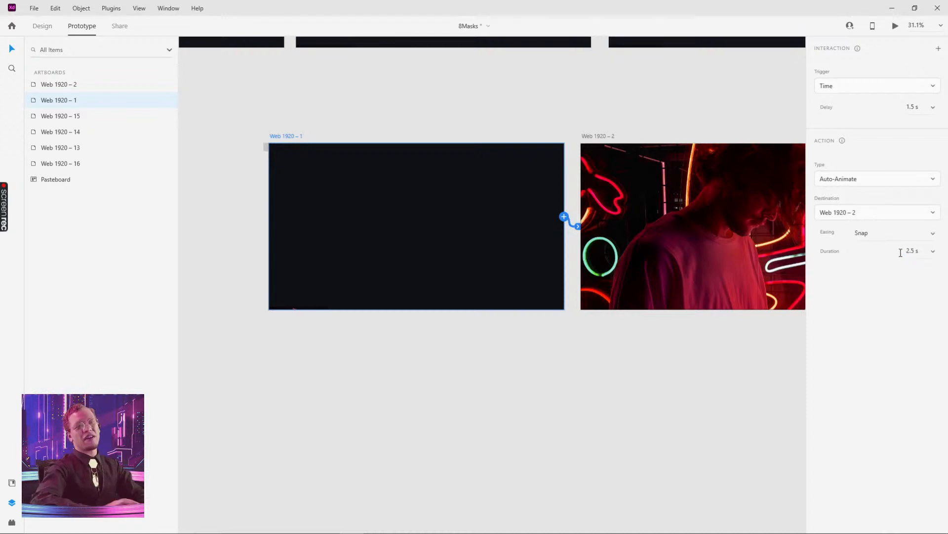
Step: Link Web 1920 – 2 back to Web 1920 – 1 with the same timed auto-animate interaction so the animation loops
{"action": "left_click_drag", "start_coordinate": [724, 340], "coordinate": [613, 352]}
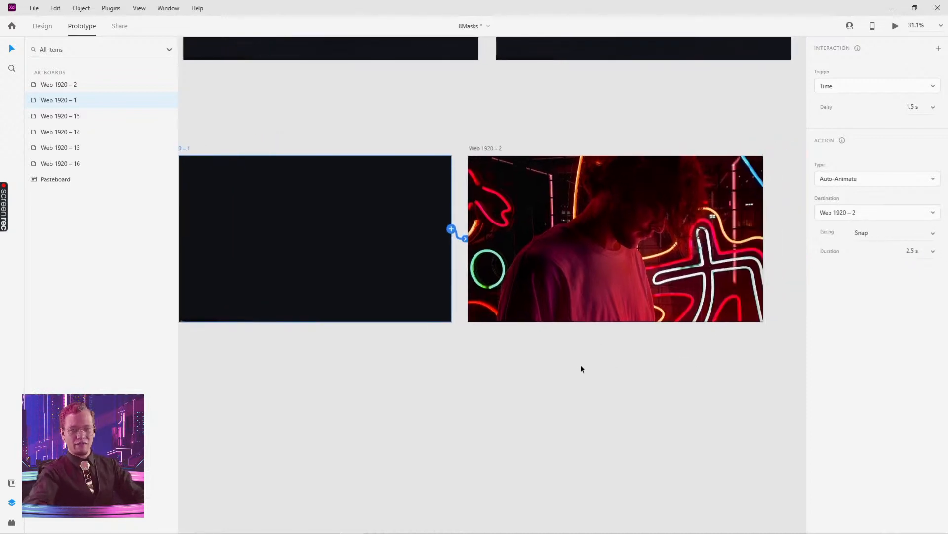
{"action": "left_click", "coordinate": [493, 150]}
{"action": "scroll", "coordinate": [543, 129], "scroll_direction": "down", "scroll_amount": 3}
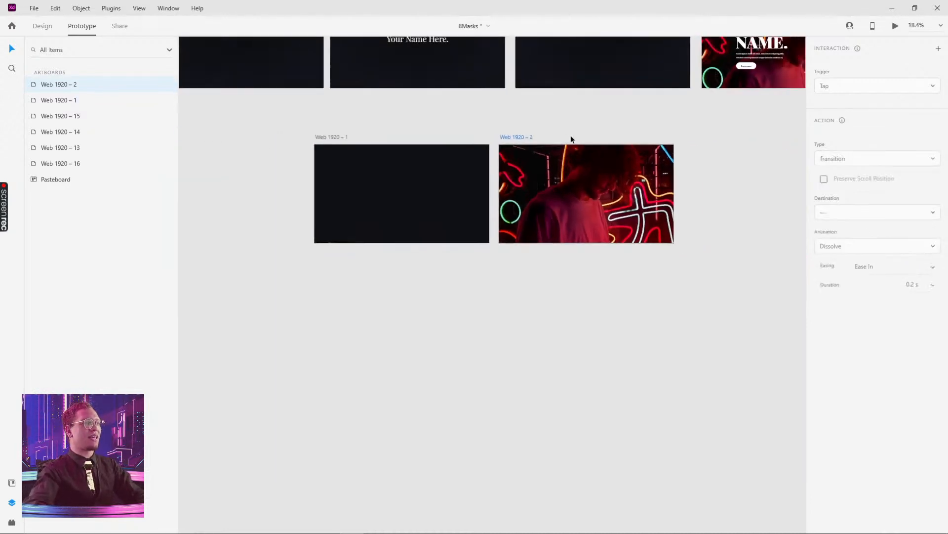
{"action": "left_click_drag", "start_coordinate": [670, 186], "coordinate": [443, 171]}
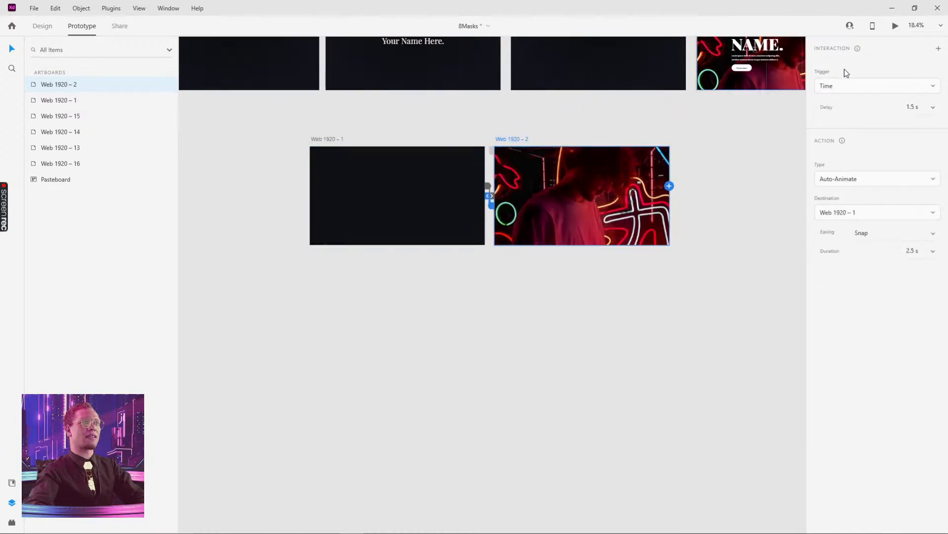
Step: Preview the looping prototype from Web 1920 – 1 in a maximized preview window, and close the preview
{"action": "left_click", "coordinate": [327, 140]}
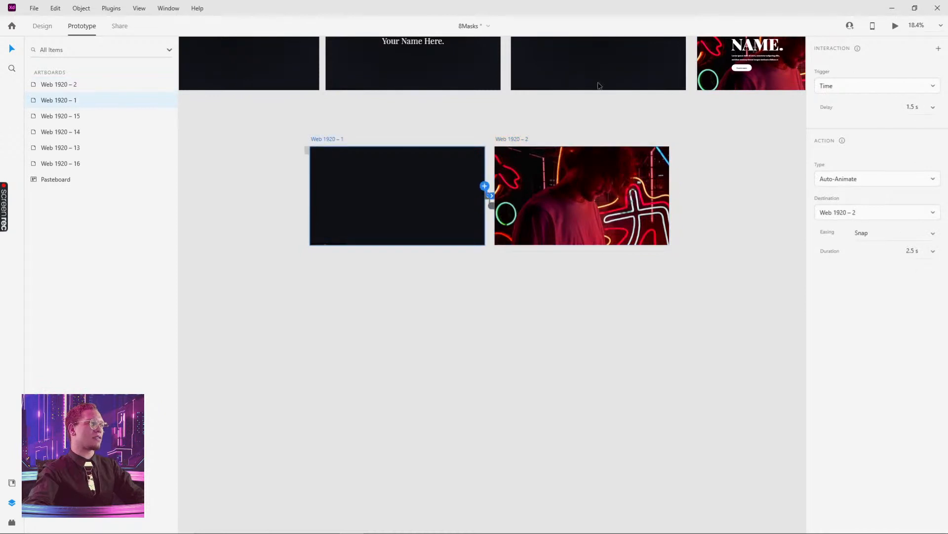
{"action": "left_click", "coordinate": [895, 26]}
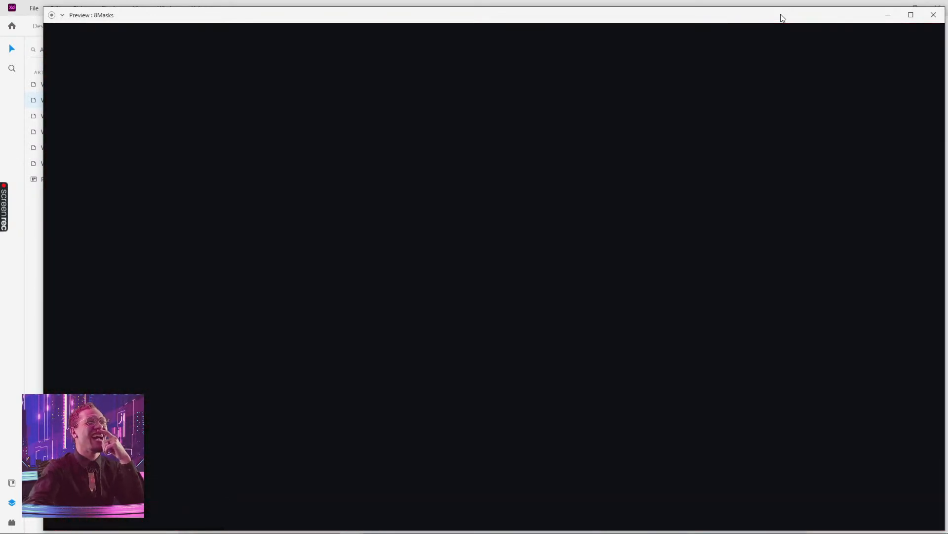
{"action": "double_click", "coordinate": [783, 18]}
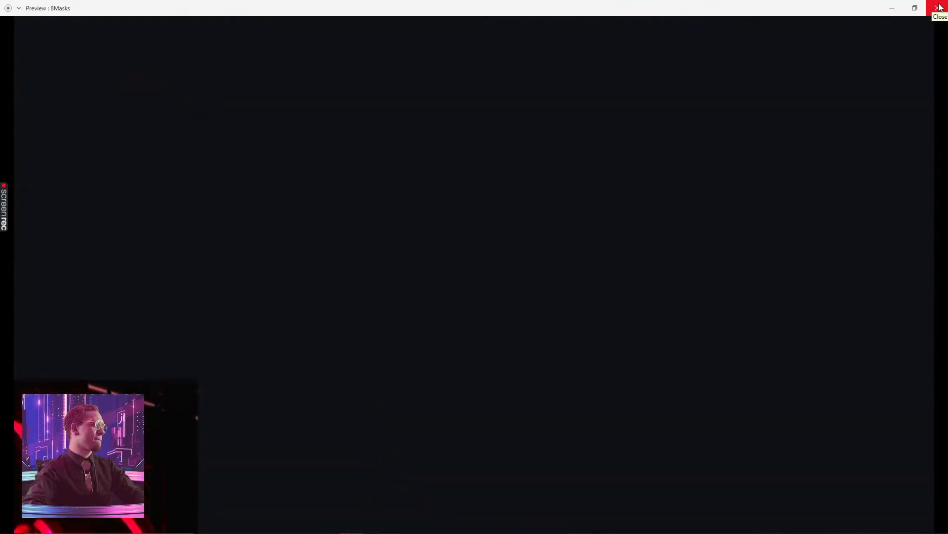
{"action": "left_click", "coordinate": [940, 7]}
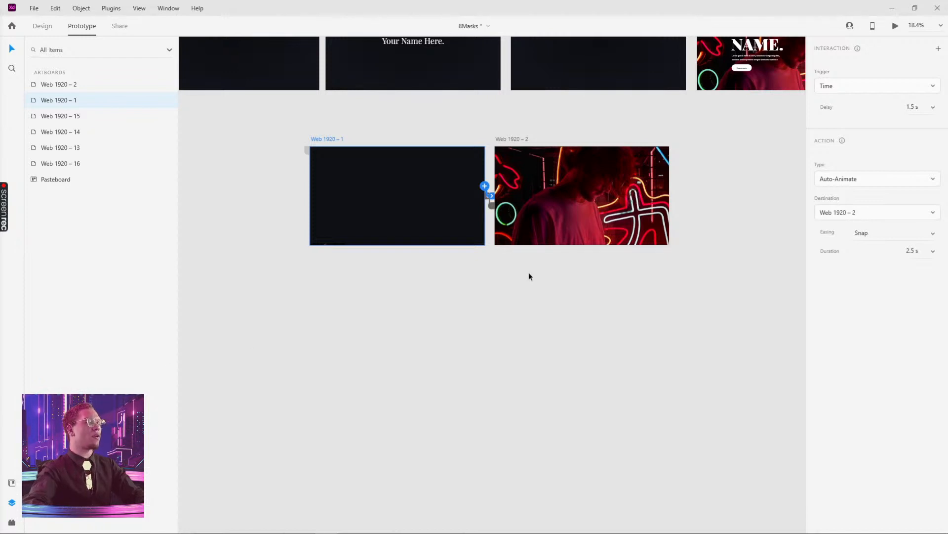
Step: Examine the seam between the first and second strips on Web 1920 – 2 at high magnification
{"action": "left_click_drag", "start_coordinate": [529, 276], "coordinate": [477, 322]}
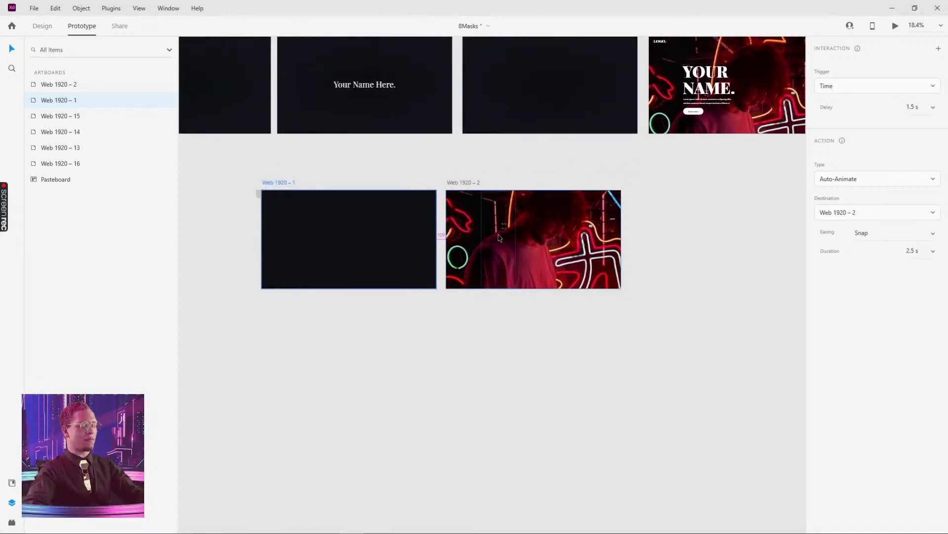
{"action": "scroll", "coordinate": [499, 238], "scroll_direction": "up", "scroll_amount": 10}
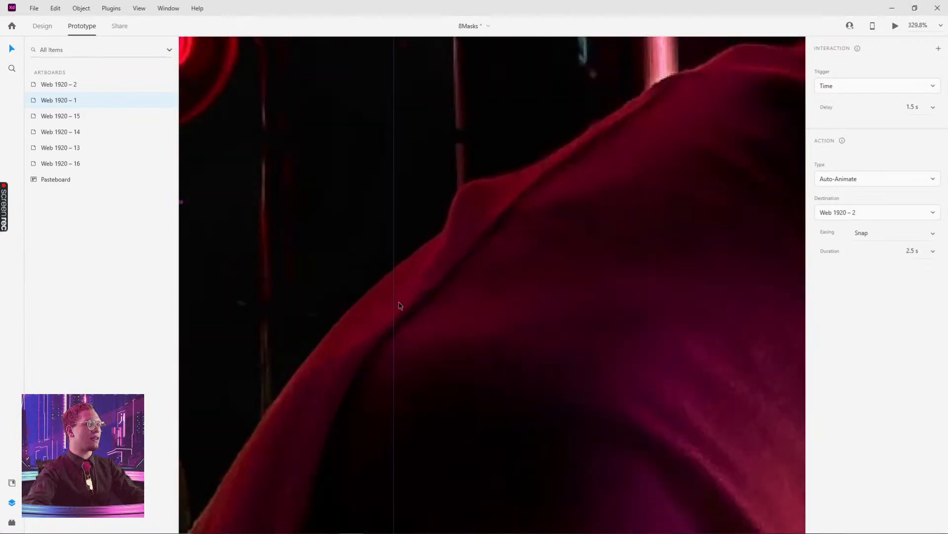
{"action": "scroll", "coordinate": [400, 305], "scroll_direction": "up", "scroll_amount": 10}
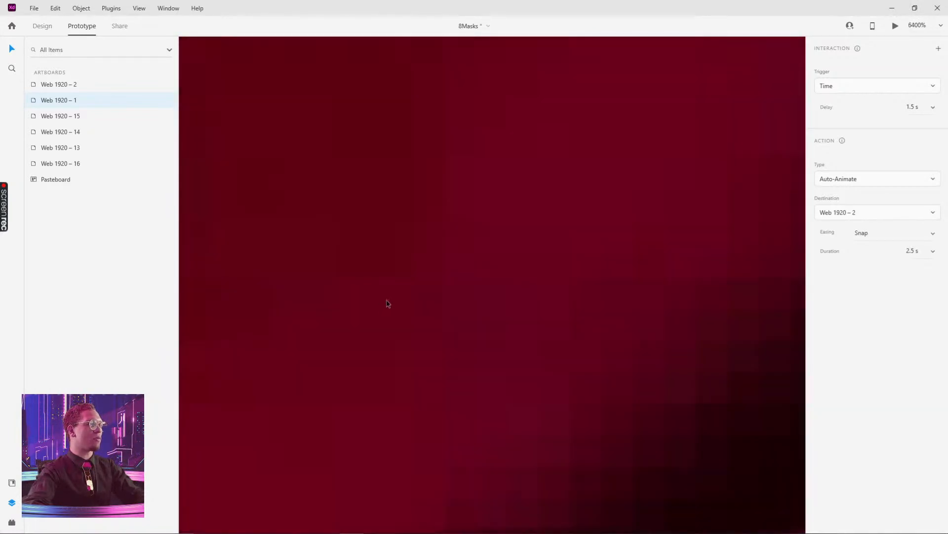
{"action": "scroll", "coordinate": [387, 304], "scroll_direction": "down", "scroll_amount": 15}
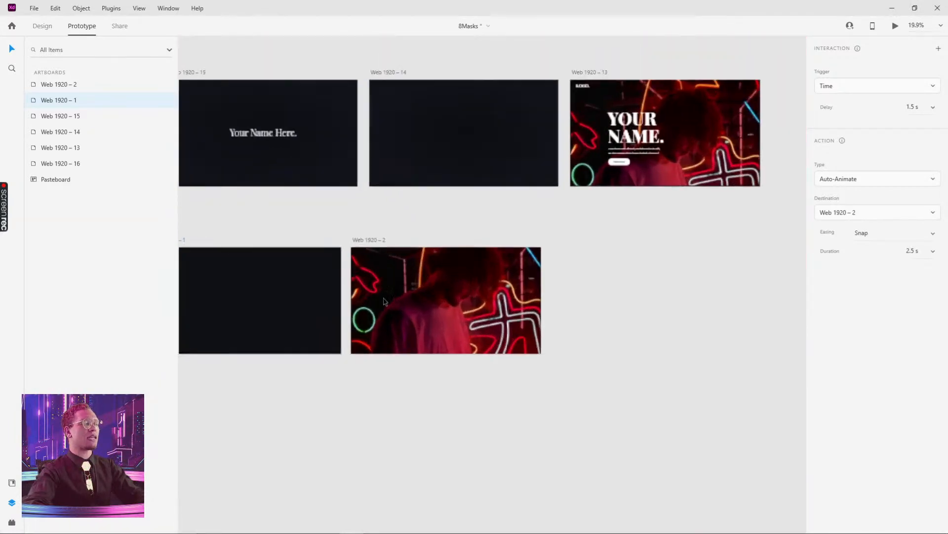
Step: Review the Web 1920 – 1 artboard's interaction settings and return to Design mode
{"action": "scroll", "coordinate": [385, 301], "scroll_direction": "left", "scroll_amount": 5}
{"action": "left_click", "coordinate": [607, 197]}
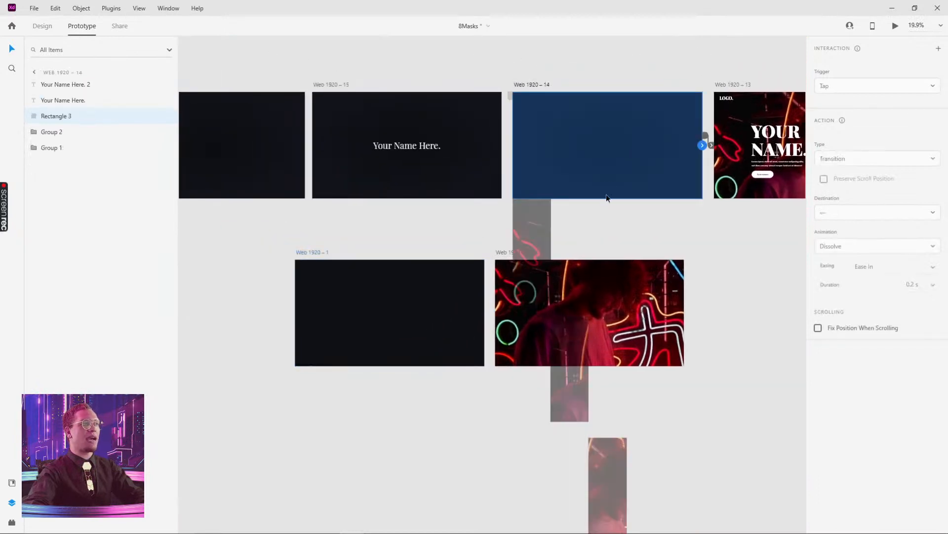
{"action": "left_click", "coordinate": [383, 256]}
{"action": "left_click", "coordinate": [311, 256]}
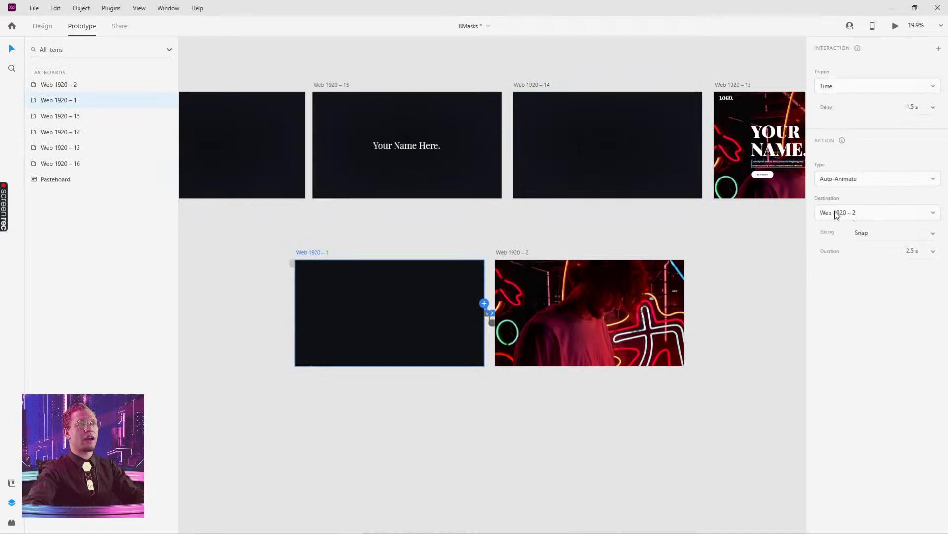
{"action": "left_click", "coordinate": [44, 27]}
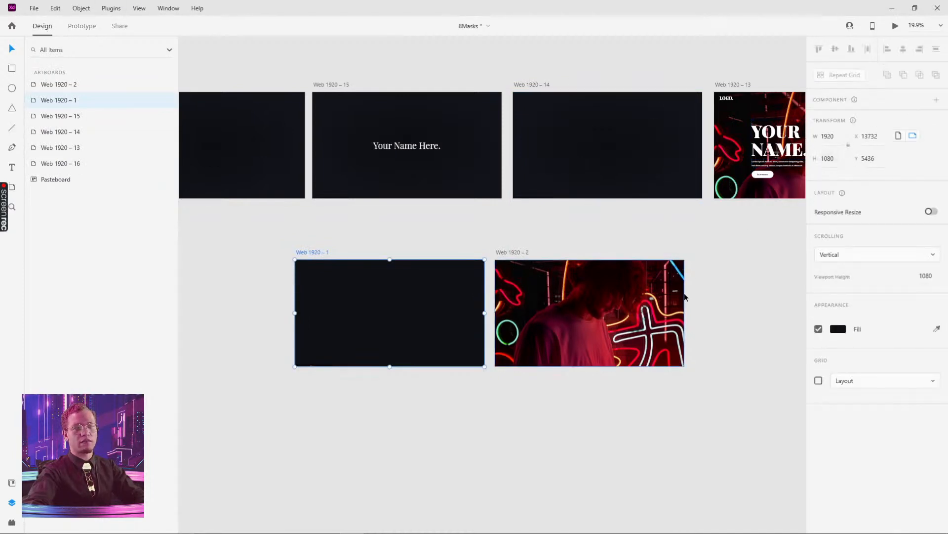
Step: Add a new 1920 × 1080 artboard beside Web 1920 – 2
{"action": "scroll", "coordinate": [510, 276], "scroll_direction": "right", "scroll_amount": 5}
{"action": "key", "text": "a"}
{"action": "left_click_drag", "start_coordinate": [499, 263], "coordinate": [694, 370]}
{"action": "key", "text": "ctrl+z"}
{"action": "left_click", "coordinate": [651, 307]}
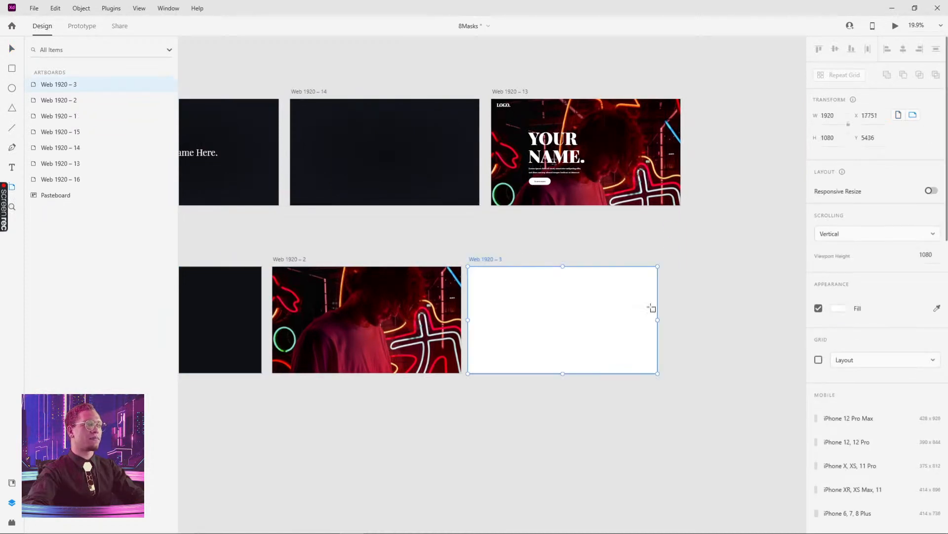
Step: Draw a rectangle about 446 × 622 px in the upper part of Web 1920 – 3 and fill it light pink
{"action": "key", "text": "v"}
{"action": "left_click_drag", "start_coordinate": [478, 270], "coordinate": [522, 331]}
{"action": "left_click", "coordinate": [838, 391]}
{"action": "left_click_drag", "start_coordinate": [735, 366], "coordinate": [724, 323]}
{"action": "left_click", "coordinate": [574, 319]}
{"action": "scroll", "coordinate": [477, 311], "scroll_direction": "up", "scroll_amount": 5}
{"action": "key", "text": "v"}
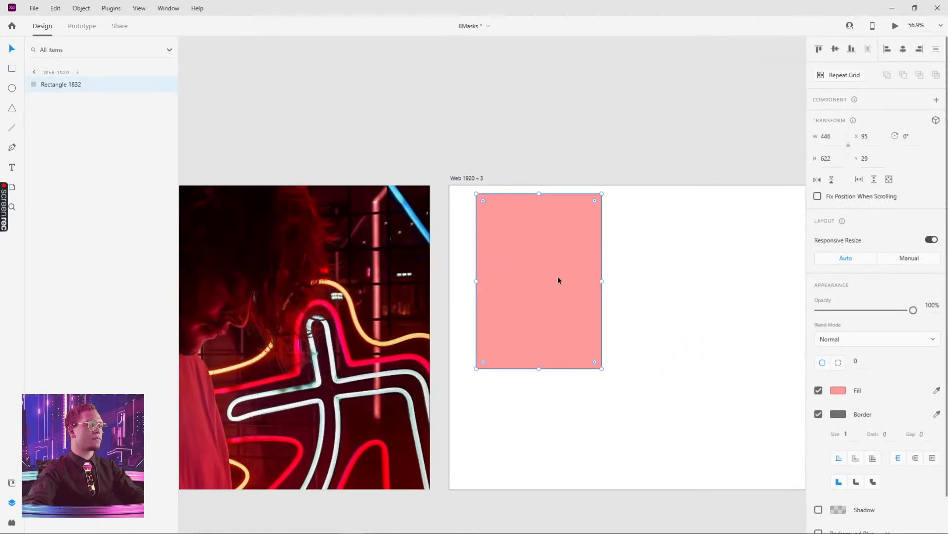
Step: Set the pink rectangle's width to 1920/6, giving 320 px
{"action": "left_click", "coordinate": [836, 139]}
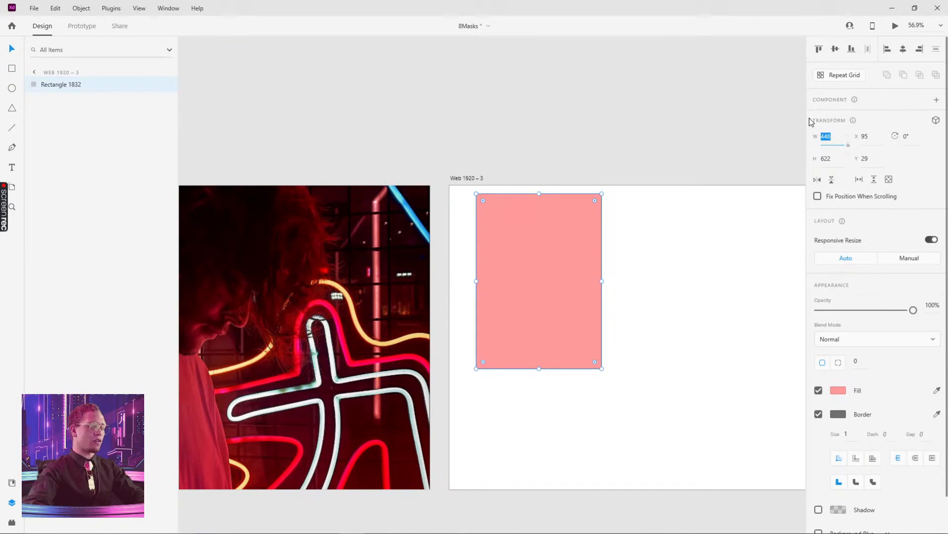
{"action": "type", "text": "1920"}
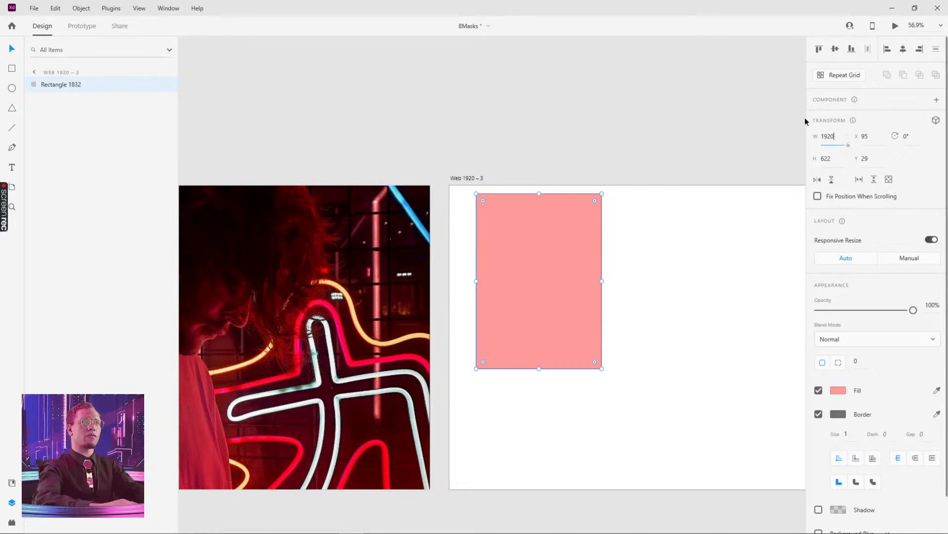
{"action": "key", "text": "Up"}
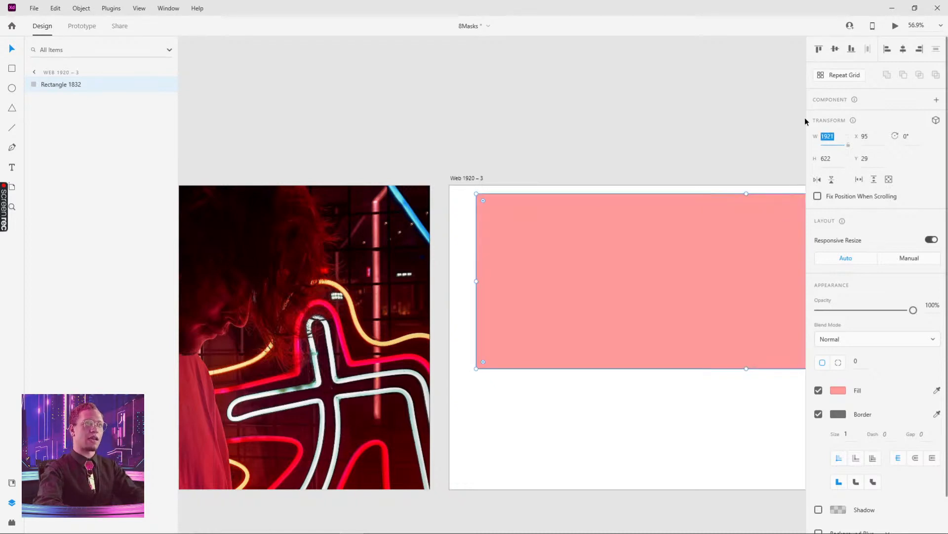
{"action": "type", "text": "1920"}
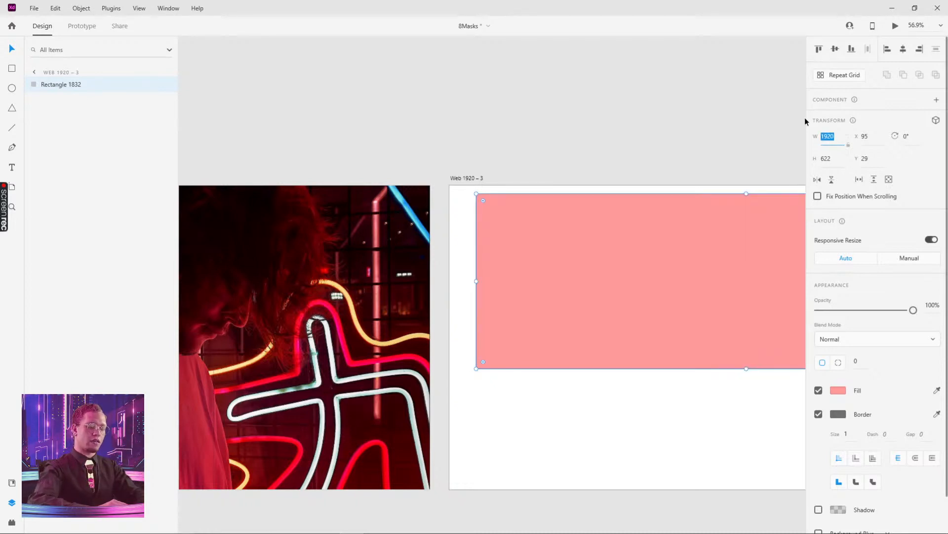
{"action": "left_click", "coordinate": [838, 139]}
{"action": "type", "text": "/6"}
{"action": "key", "text": "Return"}
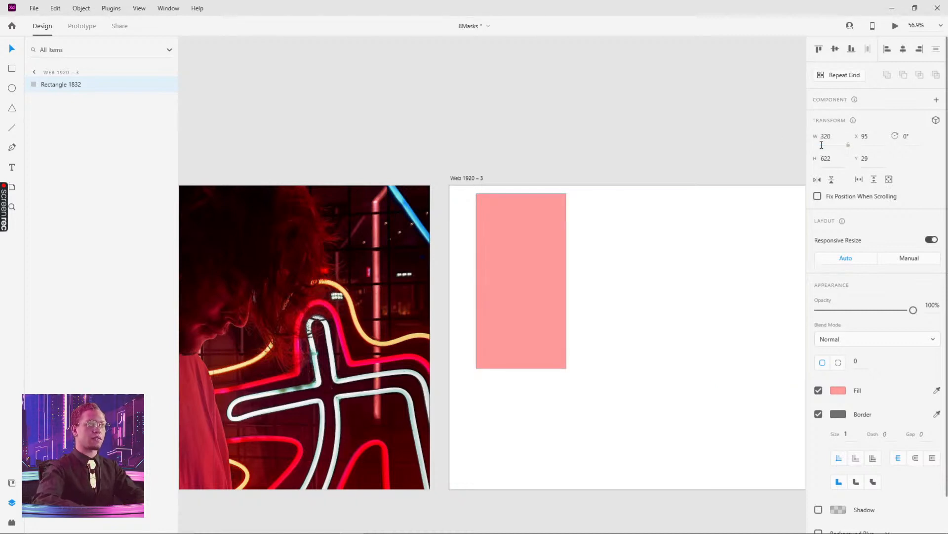
Step: Align the pink rectangle with the upper-left corner of Web 1920 – 3 and stretch it to the artboard's full 1080 px height
{"action": "left_click", "coordinate": [696, 122]}
{"action": "left_click_drag", "start_coordinate": [521, 271], "coordinate": [497, 260]}
{"action": "left_click_drag", "start_coordinate": [496, 363], "coordinate": [494, 489]}
Step: Turn the pink strip into a repeat grid and extend it about 2022 px across Web 1920 – 3
{"action": "key", "text": "ctrl+r"}
{"action": "scroll", "coordinate": [623, 374], "scroll_direction": "down", "scroll_amount": 4}
{"action": "left_click_drag", "start_coordinate": [613, 365], "coordinate": [671, 328]}
Step: Reduce the gap between the repeat grid's strips to 0 and set the grid's width to 1920 px
{"action": "scroll", "coordinate": [628, 306], "scroll_direction": "up", "scroll_amount": 10}
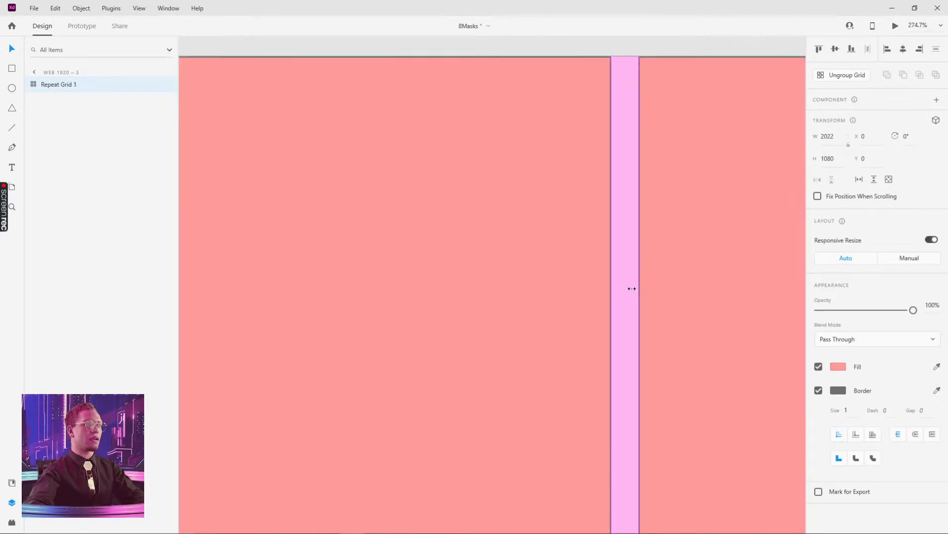
{"action": "scroll", "coordinate": [641, 99], "scroll_direction": "down", "scroll_amount": 6}
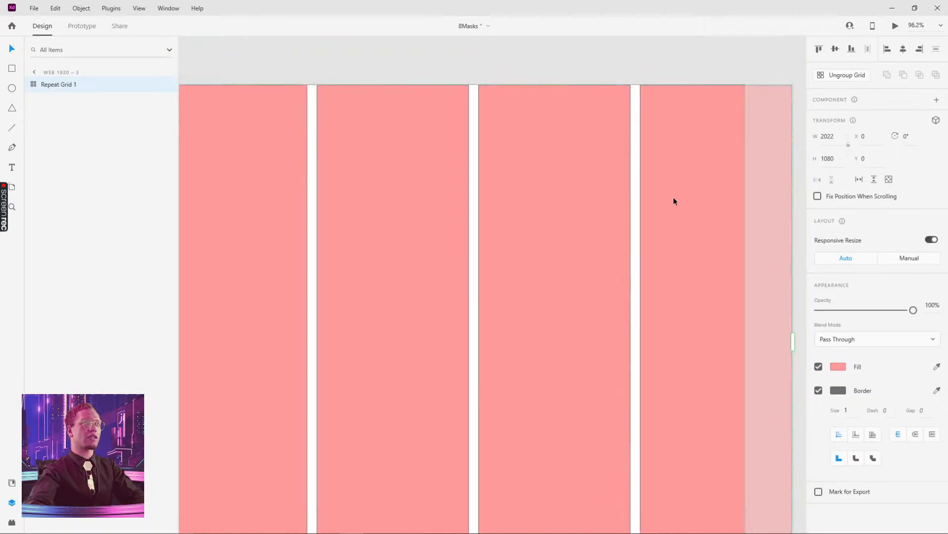
{"action": "left_click_drag", "start_coordinate": [632, 187], "coordinate": [589, 197]}
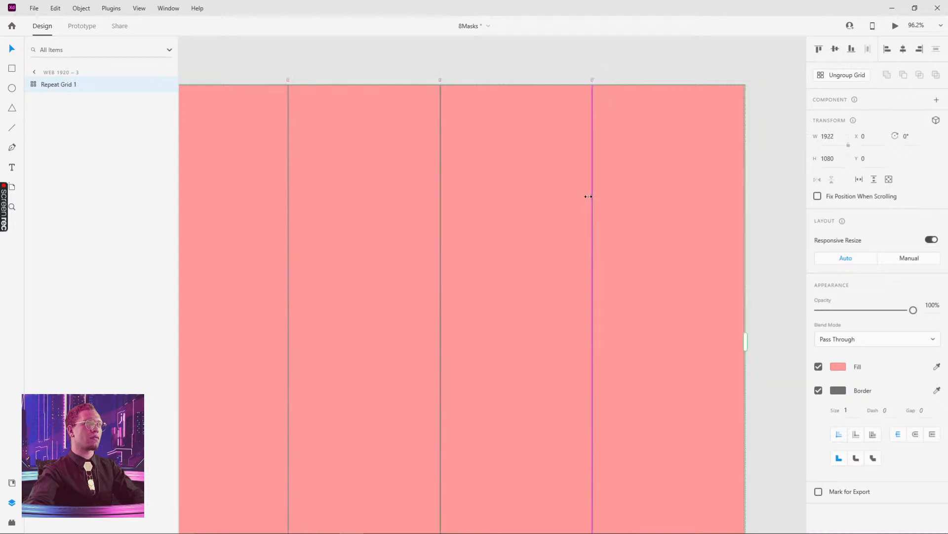
{"action": "left_click", "coordinate": [758, 127]}
{"action": "left_click", "coordinate": [659, 176]}
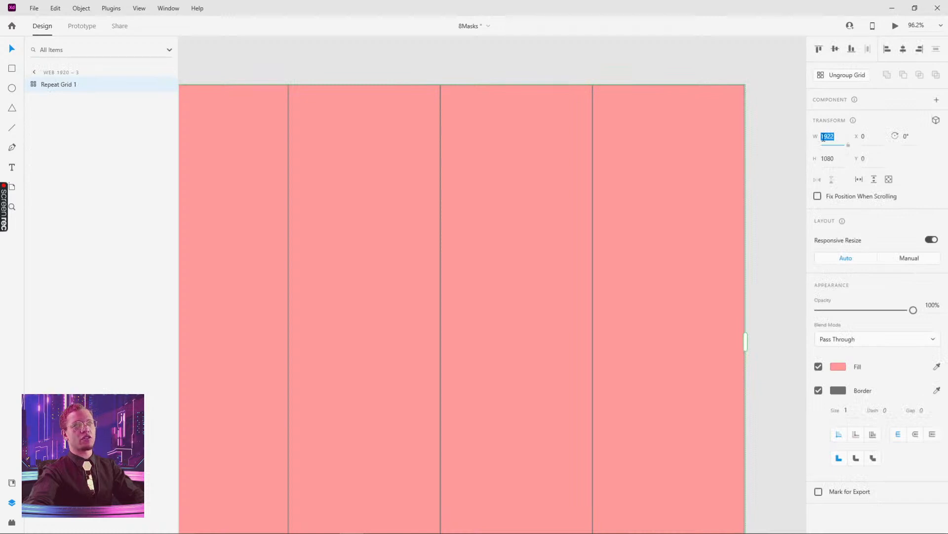
{"action": "key", "text": "Return"}
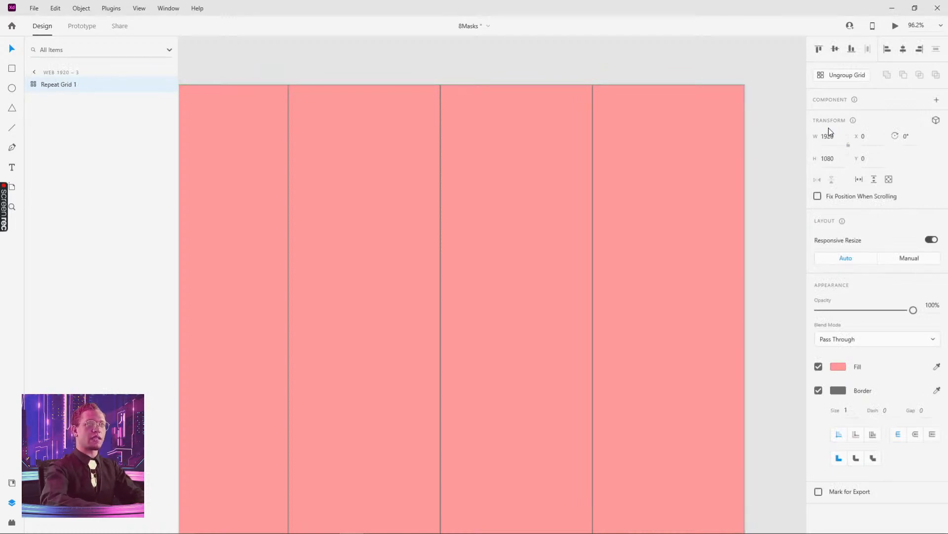
Step: Remove the border from the repeat grid and examine the seams between its strips
{"action": "scroll", "coordinate": [752, 134], "scroll_direction": "down", "scroll_amount": 4}
{"action": "scroll", "coordinate": [752, 135], "scroll_direction": "down", "scroll_amount": 2}
{"action": "left_click", "coordinate": [766, 111]}
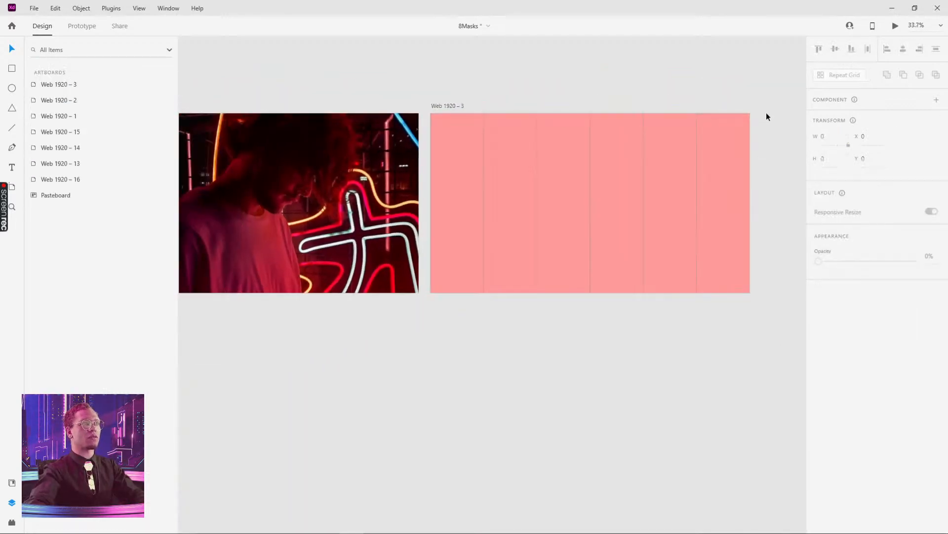
{"action": "left_click", "coordinate": [673, 196]}
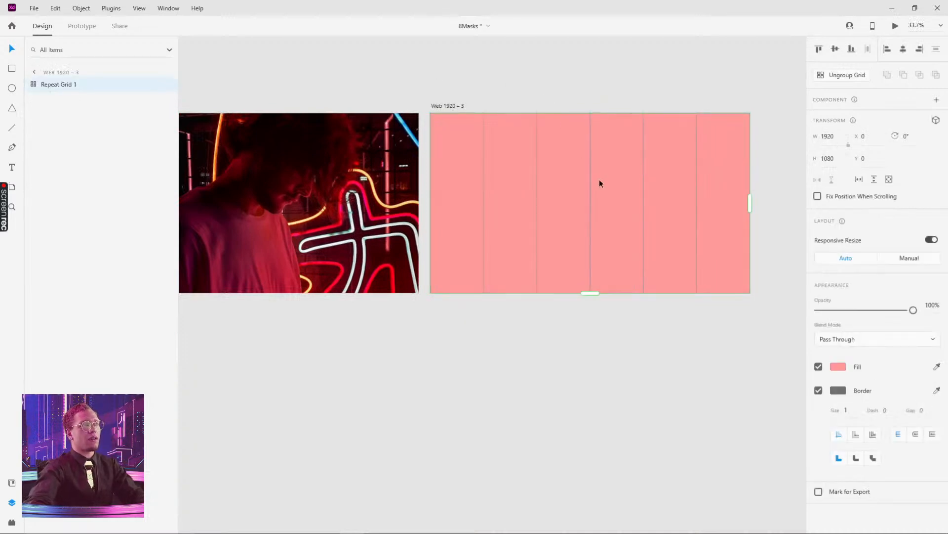
{"action": "left_click", "coordinate": [818, 391]}
{"action": "scroll", "coordinate": [701, 189], "scroll_direction": "up", "scroll_amount": 10}
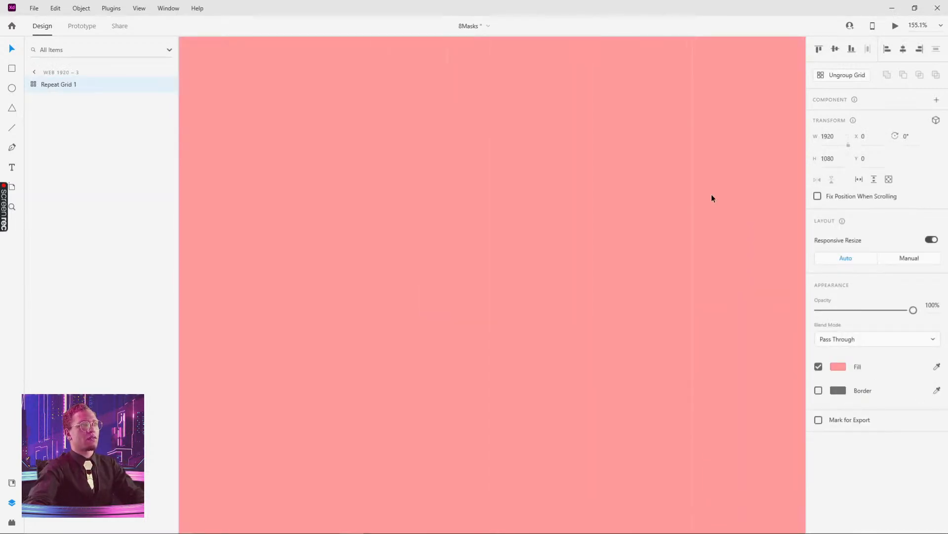
{"action": "scroll", "coordinate": [570, 209], "scroll_direction": "down", "scroll_amount": 12}
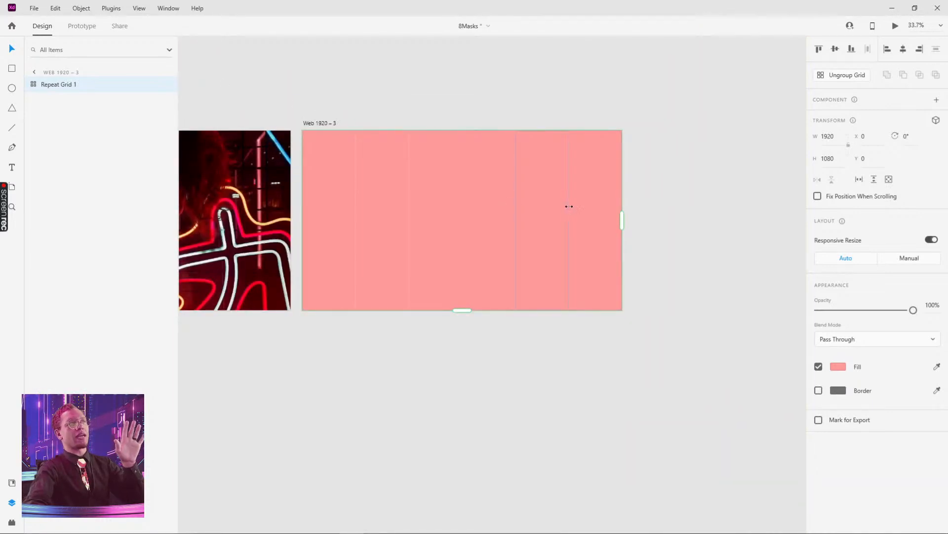
{"action": "left_click", "coordinate": [698, 157]}
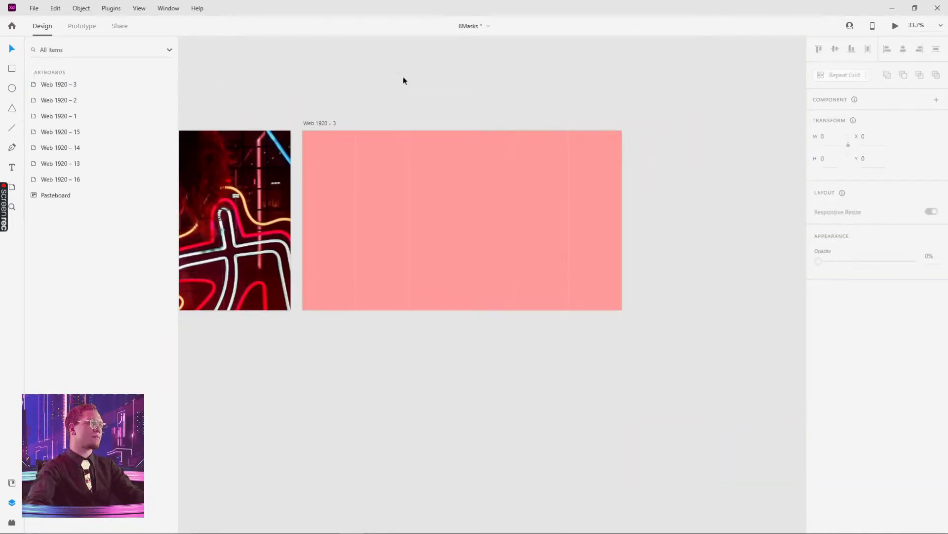
Step: Move the strip rectangle inside the repeat grid down to Y 184
{"action": "scroll", "coordinate": [536, 112], "scroll_direction": "left", "scroll_amount": 4}
{"action": "scroll", "coordinate": [536, 76], "scroll_direction": "left", "scroll_amount": 3}
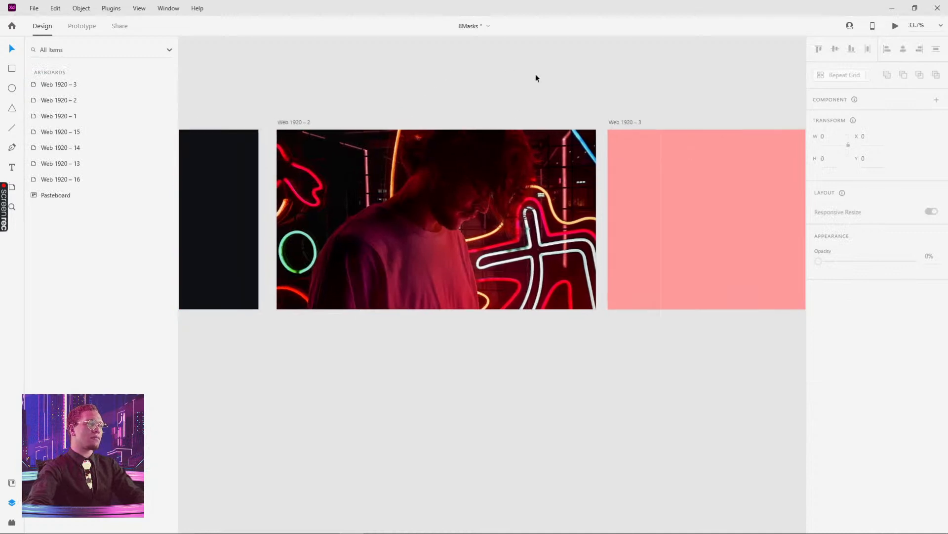
{"action": "double_click", "coordinate": [637, 173]}
{"action": "left_click_drag", "start_coordinate": [636, 173], "coordinate": [642, 188]}
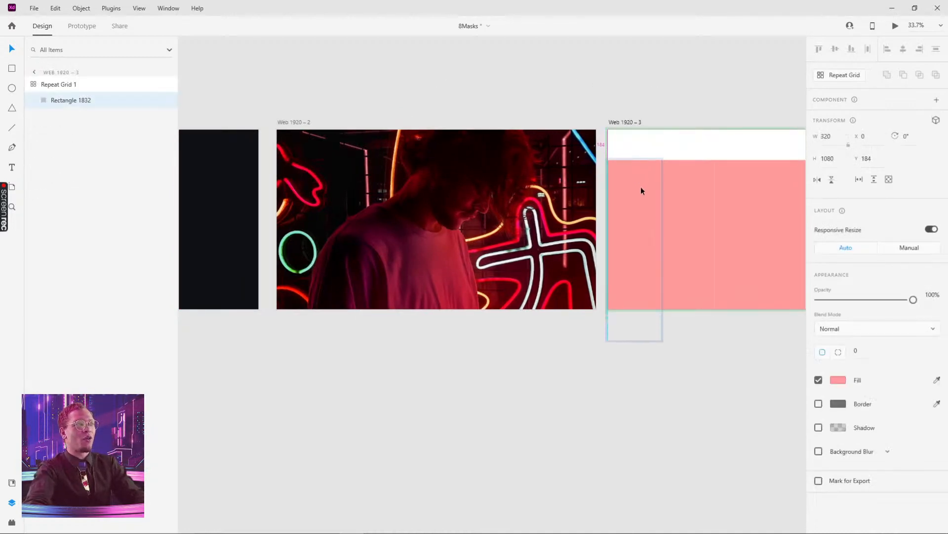
Step: Fill the Web 1920 – 3 artboard with the pink sampled from the strips
{"action": "left_click", "coordinate": [634, 123]}
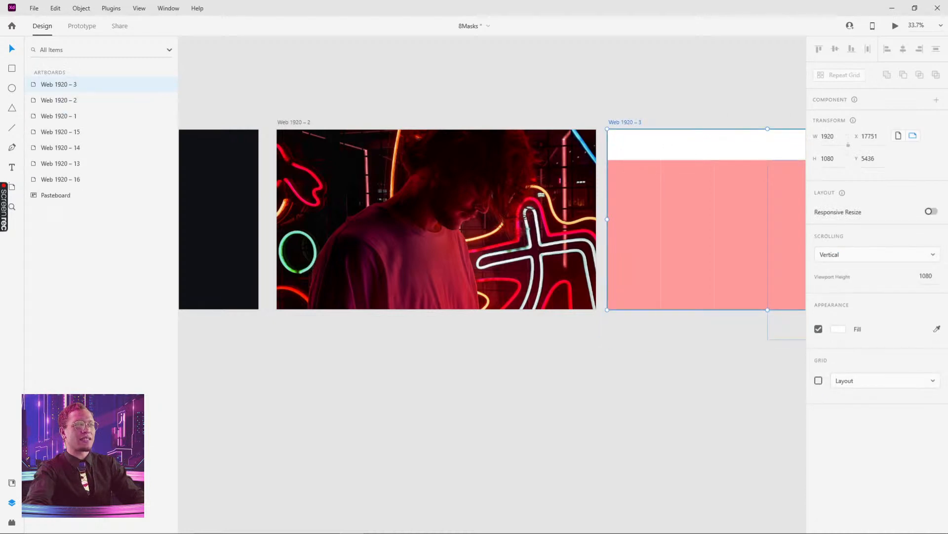
{"action": "key", "text": "i"}
{"action": "left_click", "coordinate": [749, 223]}
{"action": "left_click", "coordinate": [731, 396]}
Step: Move the repeat grid up to Y -540 and turn its border on
{"action": "scroll", "coordinate": [731, 396], "scroll_direction": "right", "scroll_amount": 3}
{"action": "left_click_drag", "start_coordinate": [653, 237], "coordinate": [658, 187]}
{"action": "left_click", "coordinate": [819, 390]}
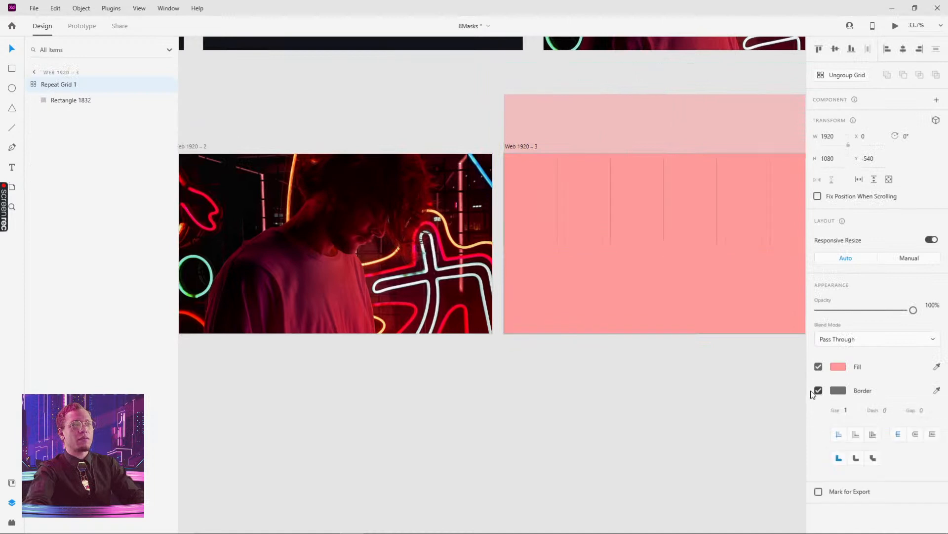
{"action": "left_click", "coordinate": [626, 270]}
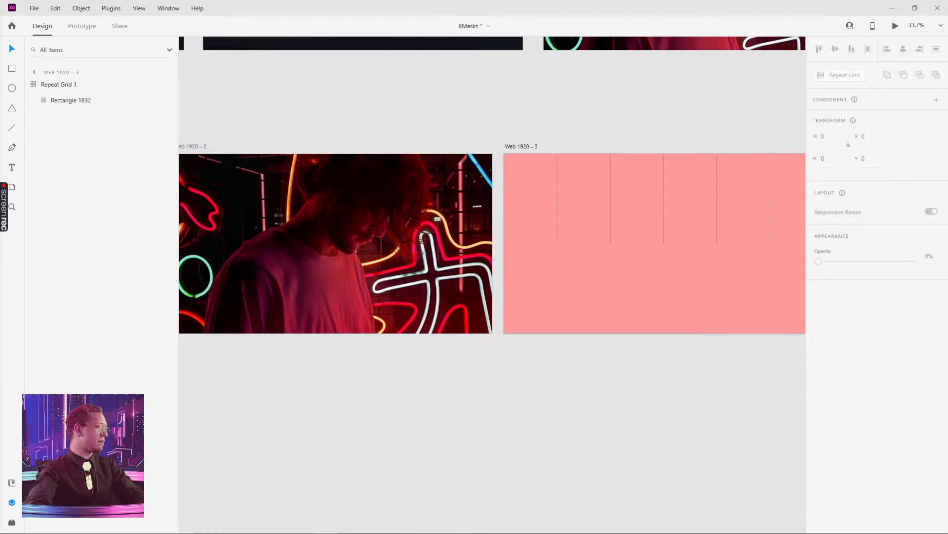
Step: Select the second strip's rectangle inside the strip group on Web 1920 – 2
{"action": "scroll", "coordinate": [363, 407], "scroll_direction": "left", "scroll_amount": 5}
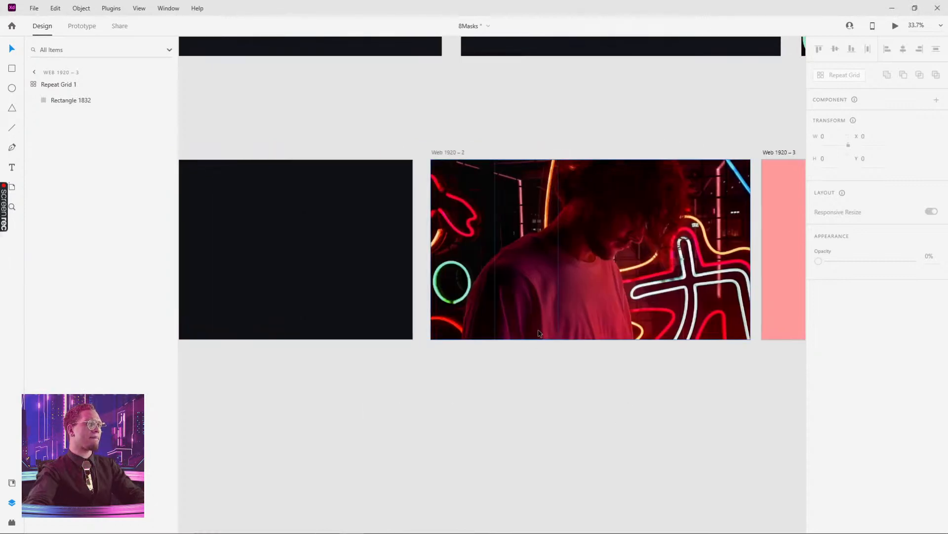
{"action": "scroll", "coordinate": [513, 262], "scroll_direction": "up", "scroll_amount": 3}
{"action": "left_click", "coordinate": [531, 247]}
{"action": "double_click", "coordinate": [538, 246]}
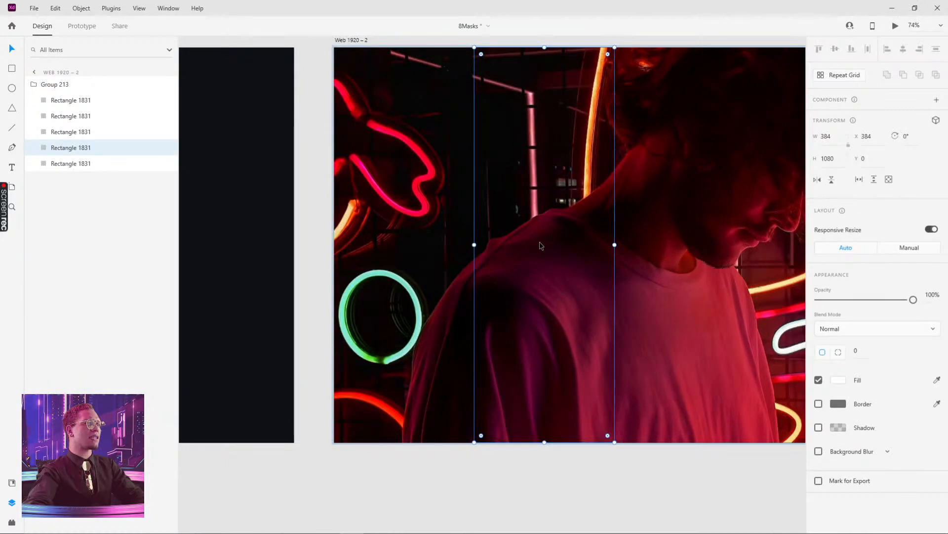
Step: Shift the image fill within the second vertical strip of Web 1920 – 2, then realign it with the neighbouring strips
{"action": "left_click_drag", "start_coordinate": [553, 240], "coordinate": [538, 239]}
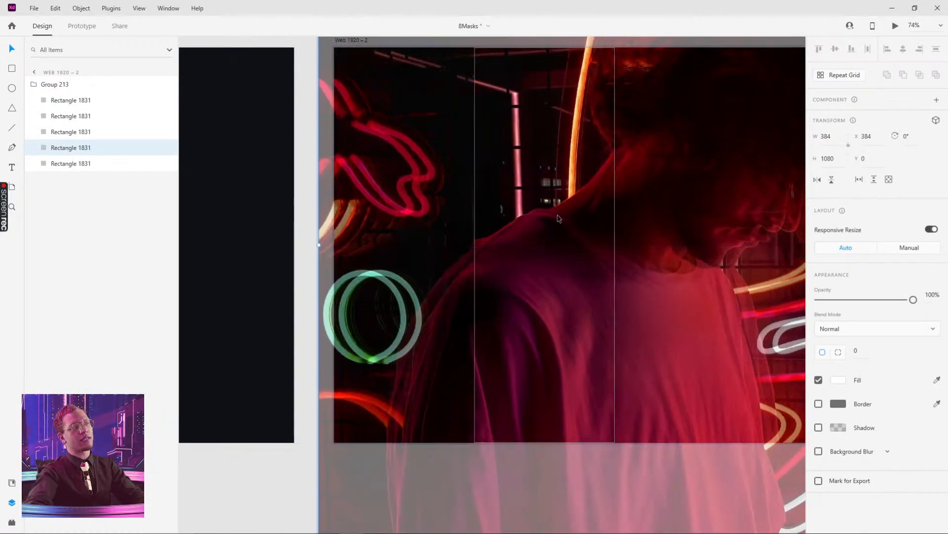
{"action": "mouse_move", "coordinate": [569, 212]}
{"action": "left_mouse_down"}
{"action": "mouse_move", "coordinate": [523, 207]}
{"action": "mouse_move", "coordinate": [585, 212]}
{"action": "left_mouse_up"}
{"action": "left_click", "coordinate": [309, 227]}
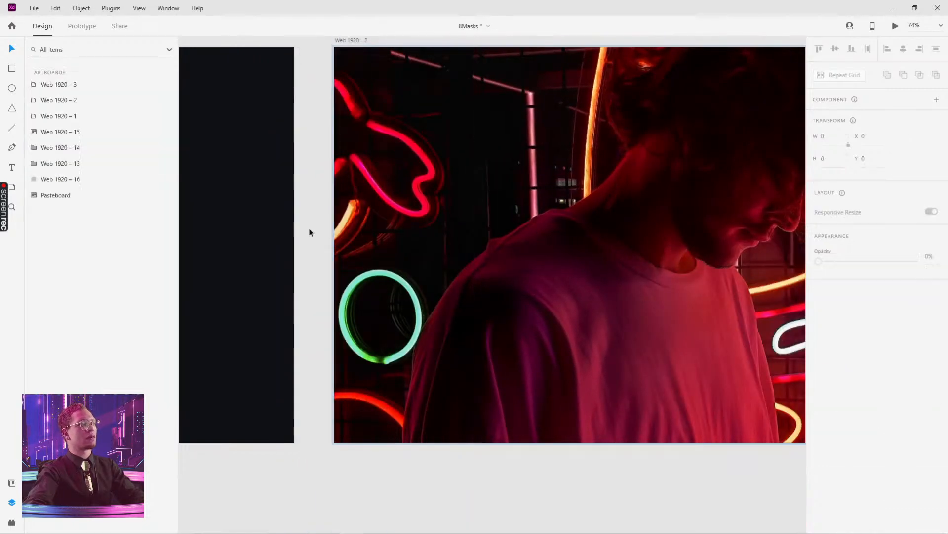
Step: Delete the Web 1920 – 3 artboard
{"action": "scroll", "coordinate": [415, 226], "scroll_direction": "down", "scroll_amount": 6}
{"action": "left_click_drag", "start_coordinate": [751, 210], "coordinate": [678, 230]}
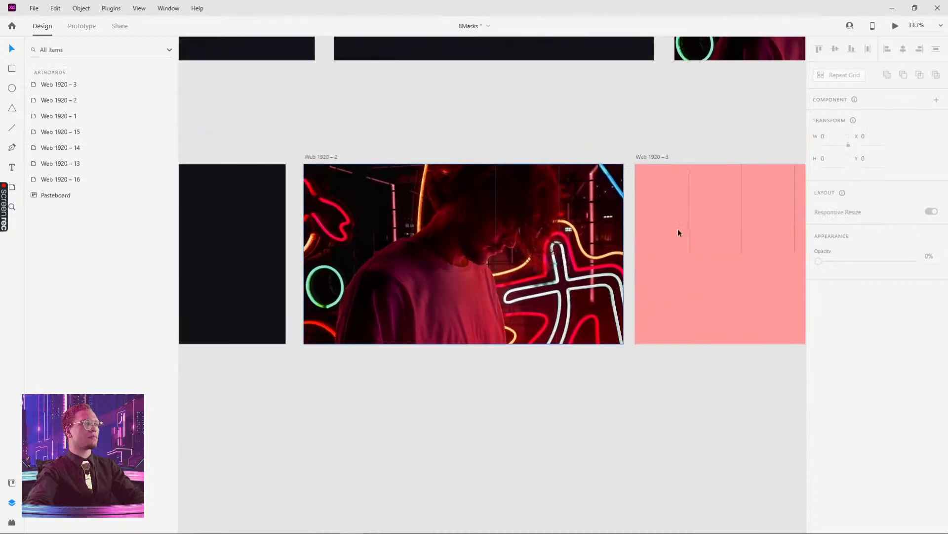
{"action": "left_click", "coordinate": [651, 156]}
{"action": "key", "text": "Delete"}
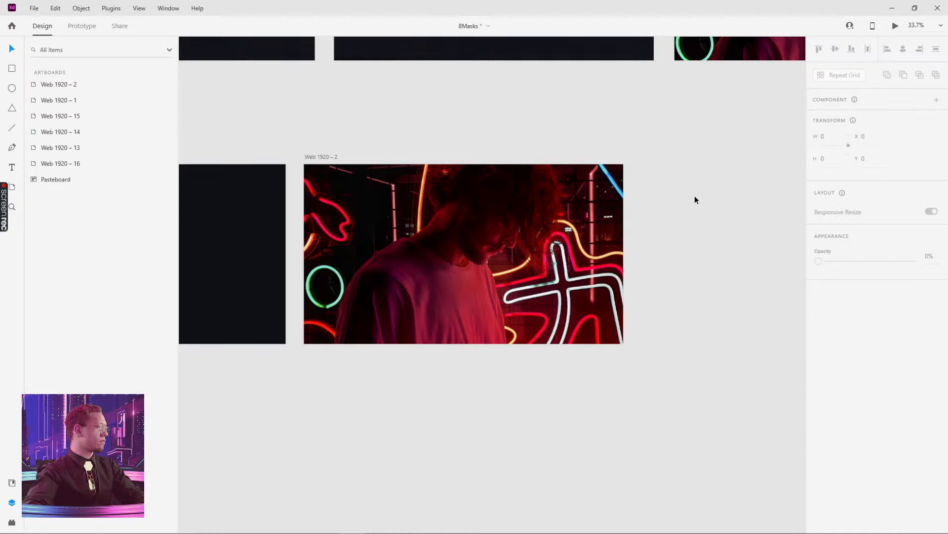
{"action": "scroll", "coordinate": [695, 200], "scroll_direction": "down", "scroll_amount": 3}
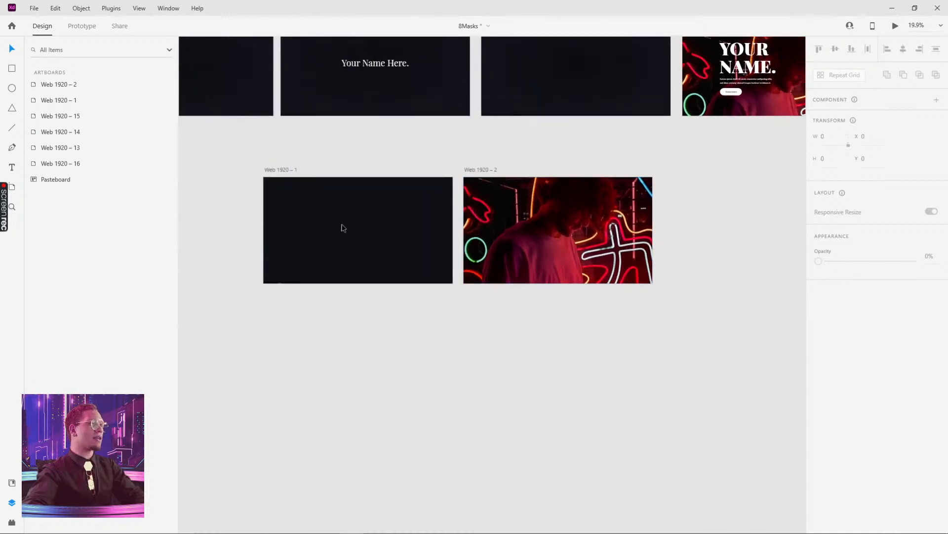
Step: Launch the prototype preview starting from the Web 1920 – 1 artboard and close it again
{"action": "left_click", "coordinate": [271, 170]}
{"action": "left_click_drag", "start_coordinate": [316, 139], "coordinate": [345, 247]}
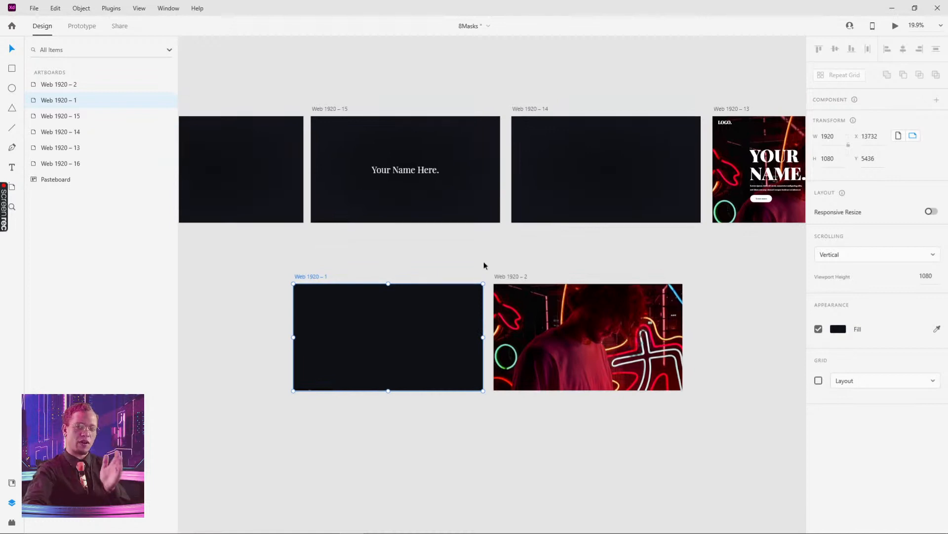
{"action": "left_click", "coordinate": [893, 28]}
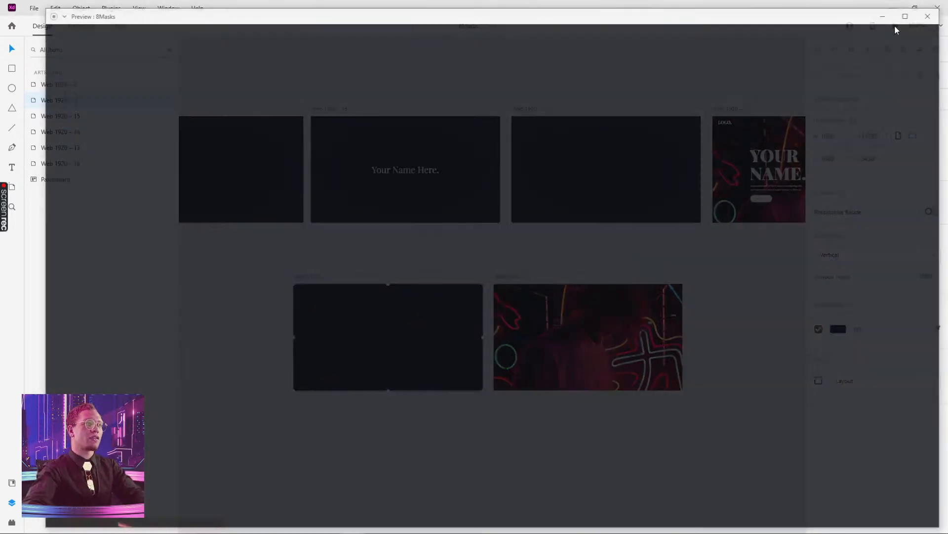
{"action": "left_click", "coordinate": [931, 14]}
Step: Switch to prototyping and show the interaction settings of the Web 1920 – 1 artboard
{"action": "scroll", "coordinate": [545, 282], "scroll_direction": "up", "scroll_amount": 1}
{"action": "scroll", "coordinate": [545, 282], "scroll_direction": "up", "scroll_amount": 3}
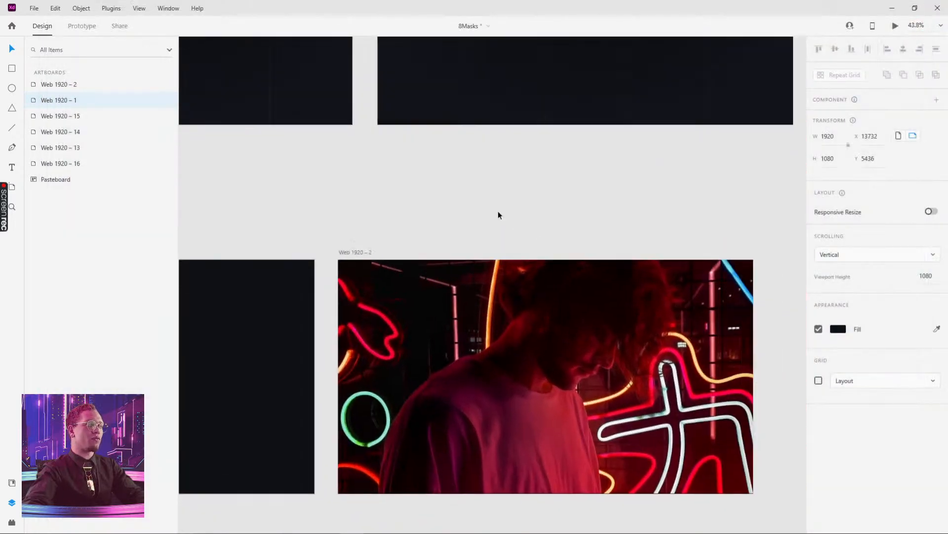
{"action": "left_click", "coordinate": [474, 296]}
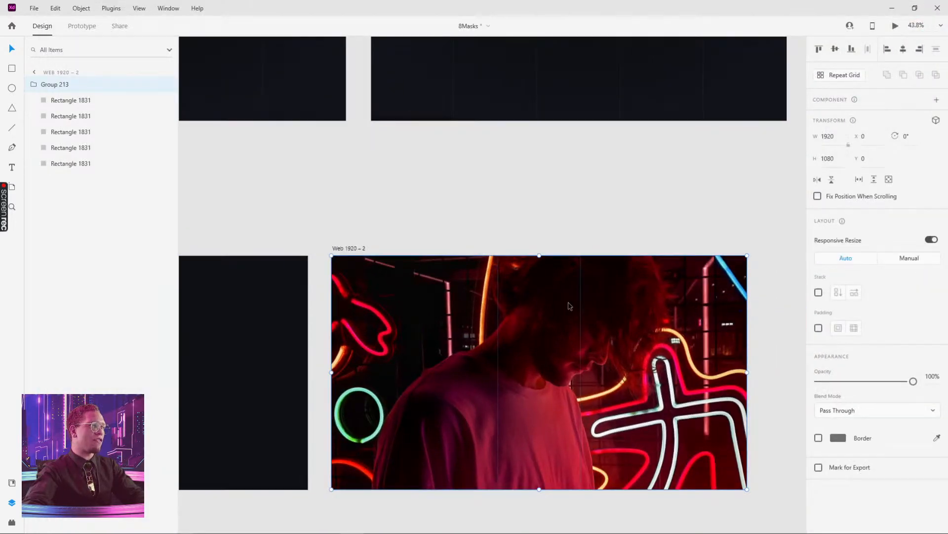
{"action": "left_click", "coordinate": [354, 248]}
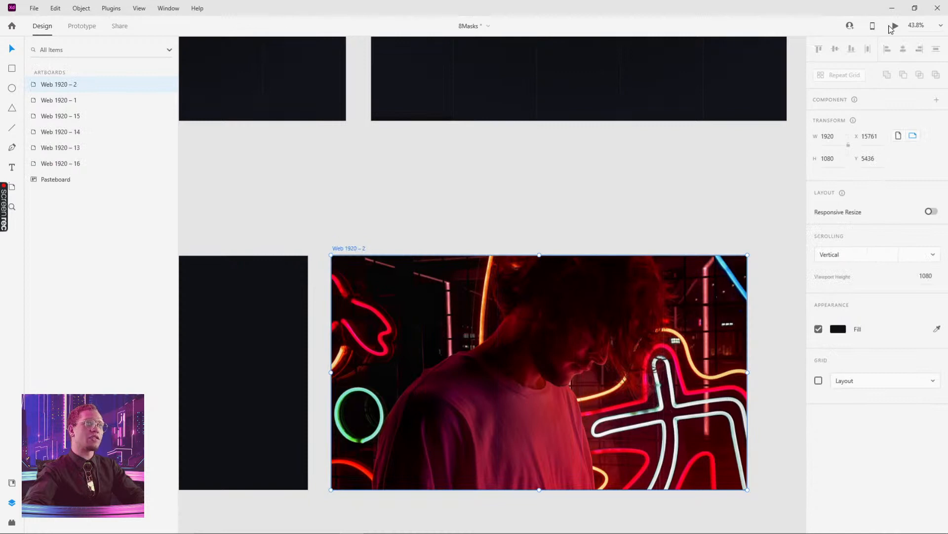
{"action": "left_click", "coordinate": [82, 26]}
{"action": "left_click_drag", "start_coordinate": [329, 186], "coordinate": [636, 161]}
{"action": "left_click", "coordinate": [237, 201]}
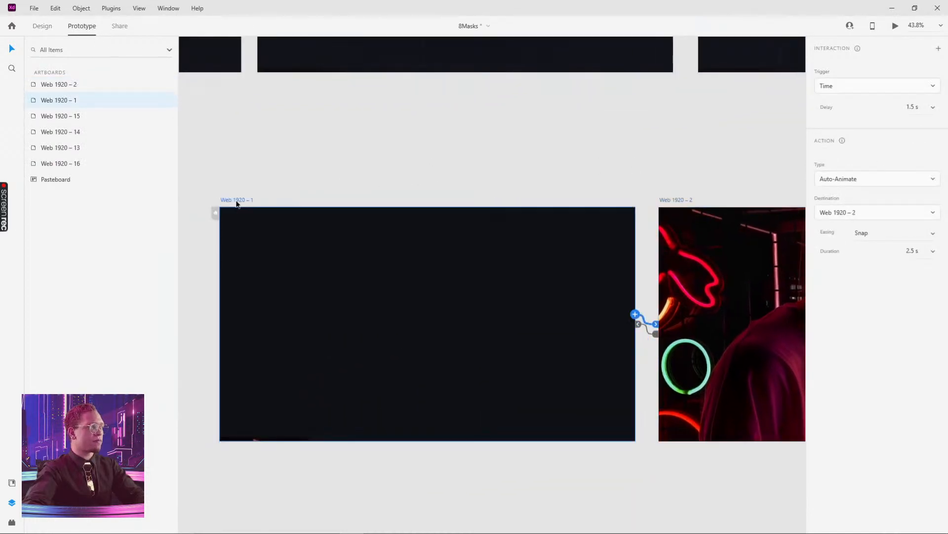
Step: Examine how the strips of Group 213 are staggered below the Web 1920 – 1 artboard compared with Web 1920 – 2
{"action": "left_click", "coordinate": [292, 436]}
{"action": "scroll", "coordinate": [375, 428], "scroll_direction": "down", "scroll_amount": 3}
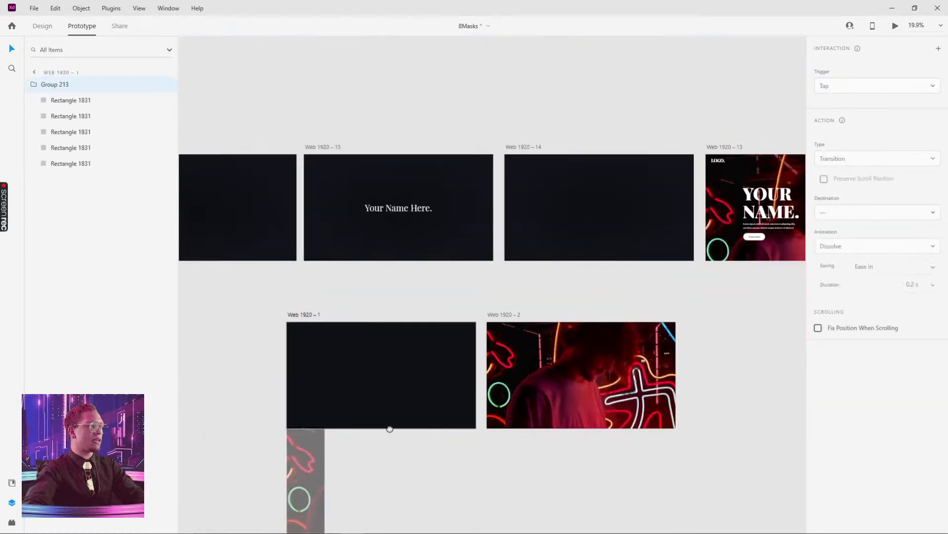
{"action": "scroll", "coordinate": [356, 278], "scroll_direction": "down", "scroll_amount": 4}
{"action": "scroll", "coordinate": [434, 313], "scroll_direction": "down", "scroll_amount": 4}
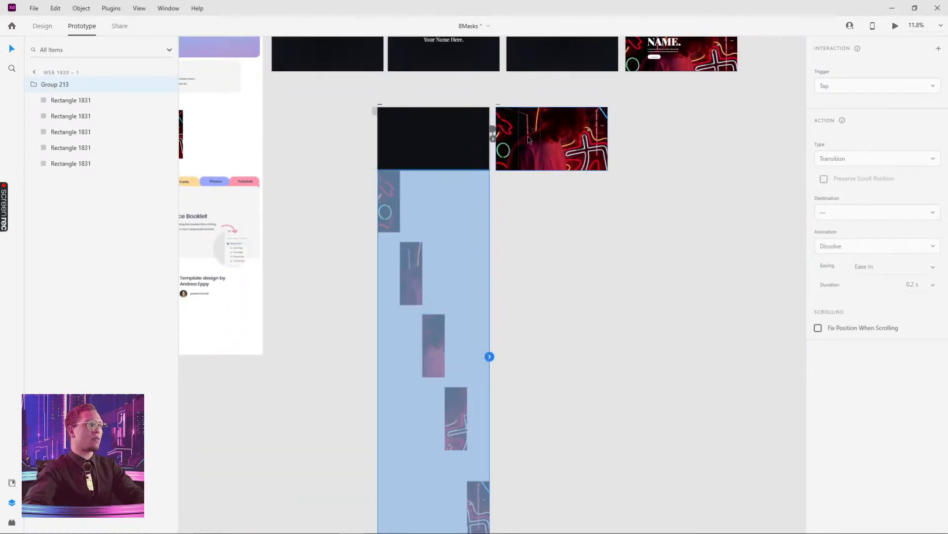
{"action": "scroll", "coordinate": [543, 134], "scroll_direction": "down", "scroll_amount": 3}
{"action": "scroll", "coordinate": [543, 134], "scroll_direction": "left", "scroll_amount": 2}
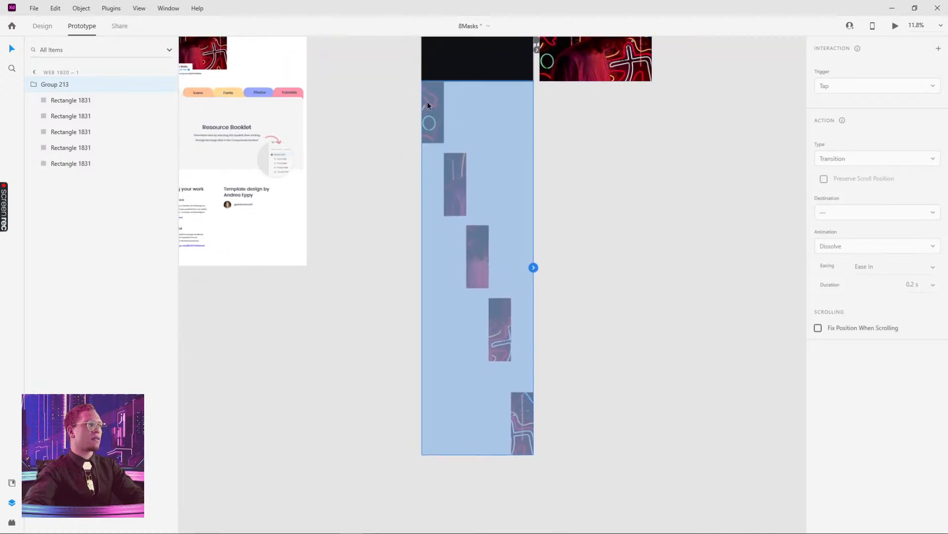
{"action": "scroll", "coordinate": [568, 330], "scroll_direction": "up", "scroll_amount": 7}
{"action": "scroll", "coordinate": [568, 330], "scroll_direction": "right", "scroll_amount": 3}
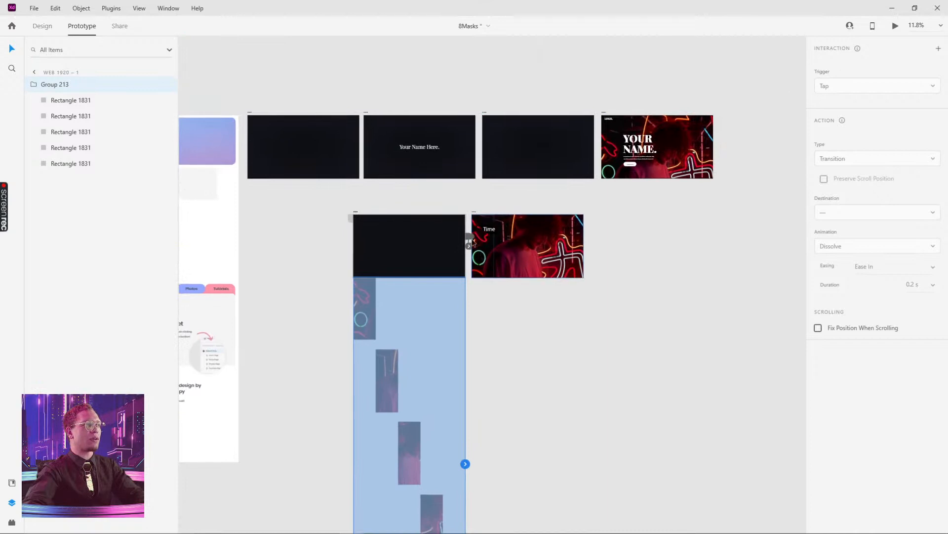
{"action": "scroll", "coordinate": [468, 244], "scroll_direction": "up", "scroll_amount": 5}
Step: Review the easing and duration of the auto-animate interaction from Web 1920 – 1 to Web 1920 – 2
{"action": "left_click", "coordinate": [460, 246]}
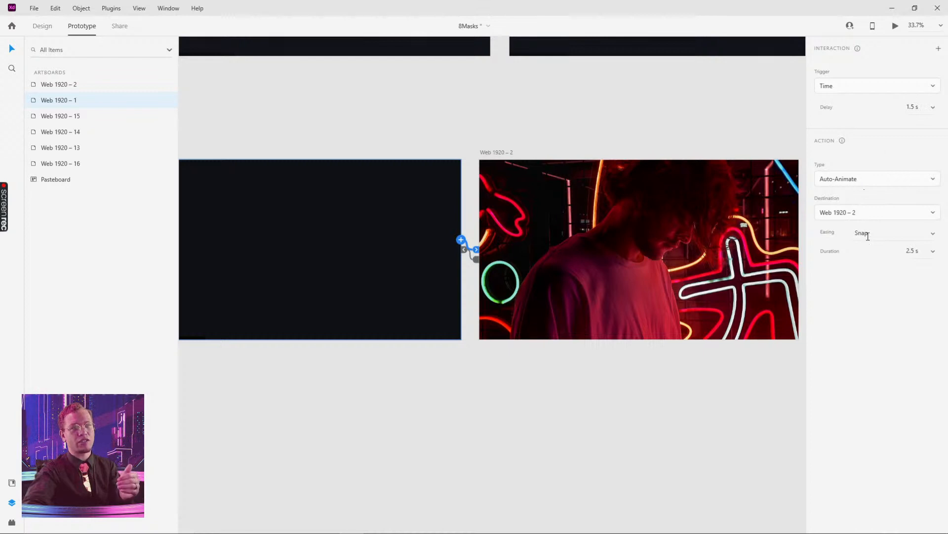
{"action": "left_click", "coordinate": [856, 233]}
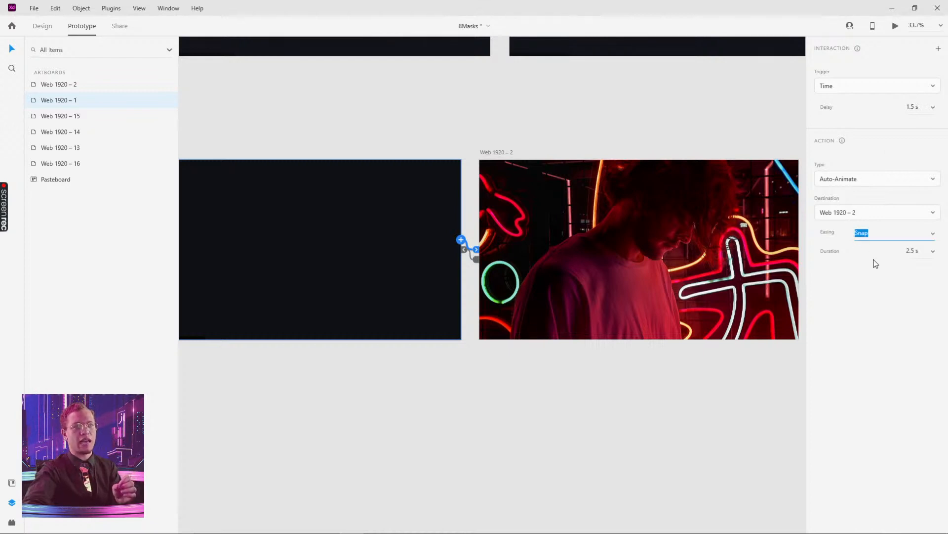
{"action": "left_click", "coordinate": [873, 258]}
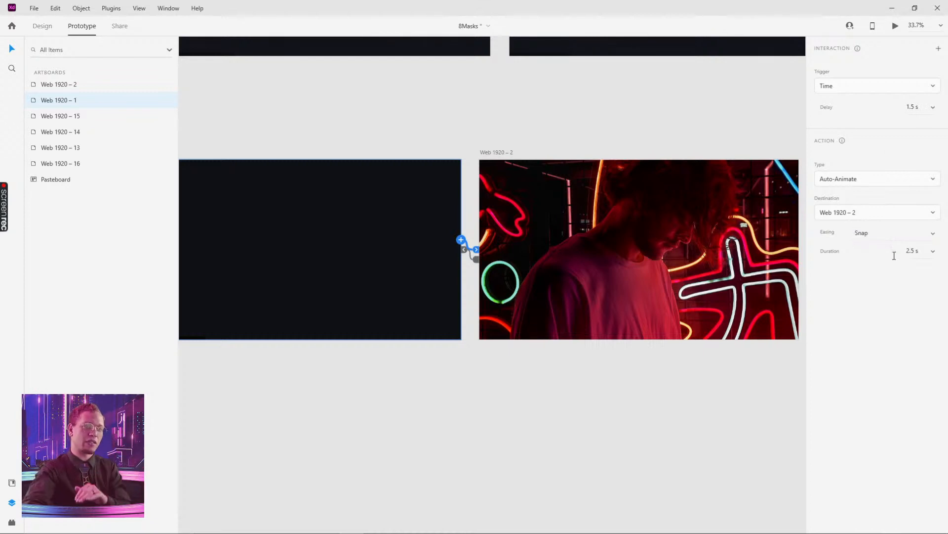
{"action": "left_click", "coordinate": [675, 137]}
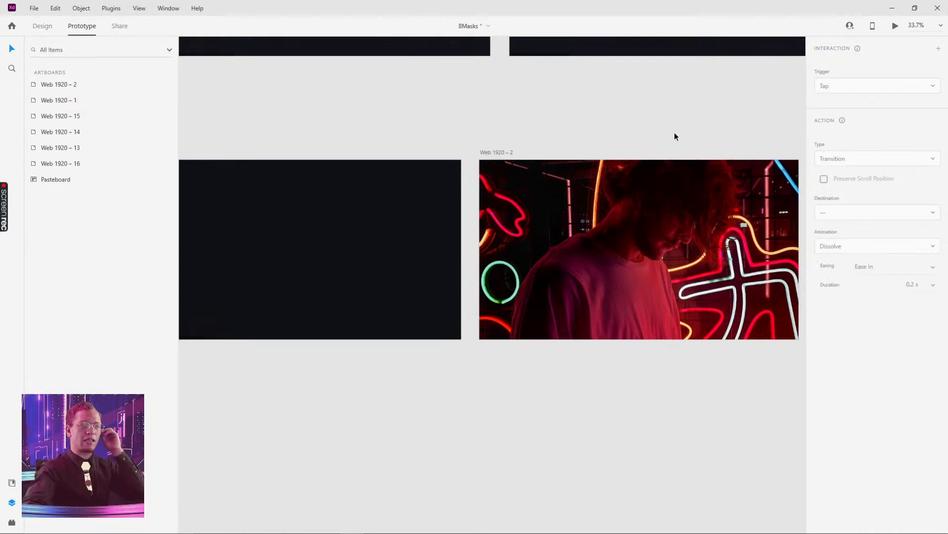
Step: Browse the home window's Learn tutorials by category, from Get Started through Design Systems, and close the window
{"action": "scroll", "coordinate": [627, 108], "scroll_direction": "down", "scroll_amount": 3}
{"action": "left_click_drag", "start_coordinate": [628, 108], "coordinate": [514, 180]}
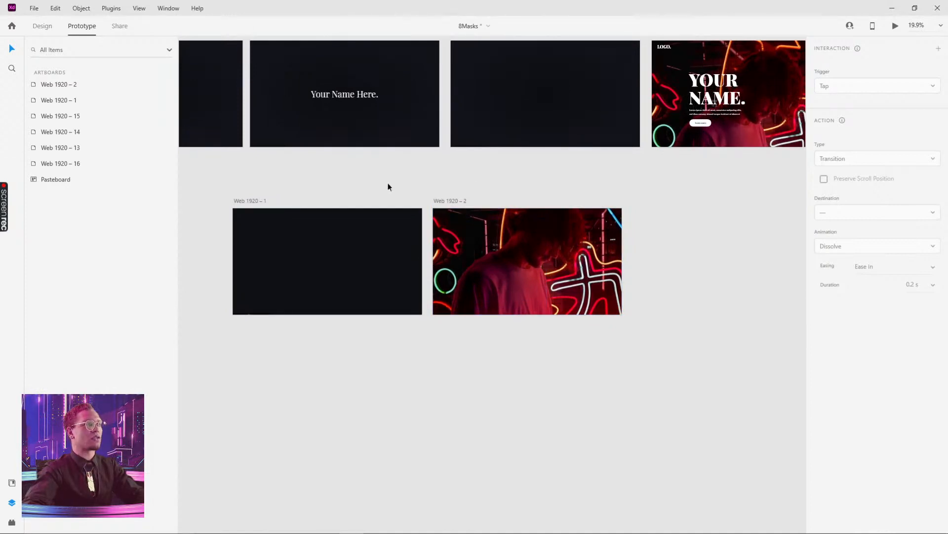
{"action": "left_click", "coordinate": [14, 27]}
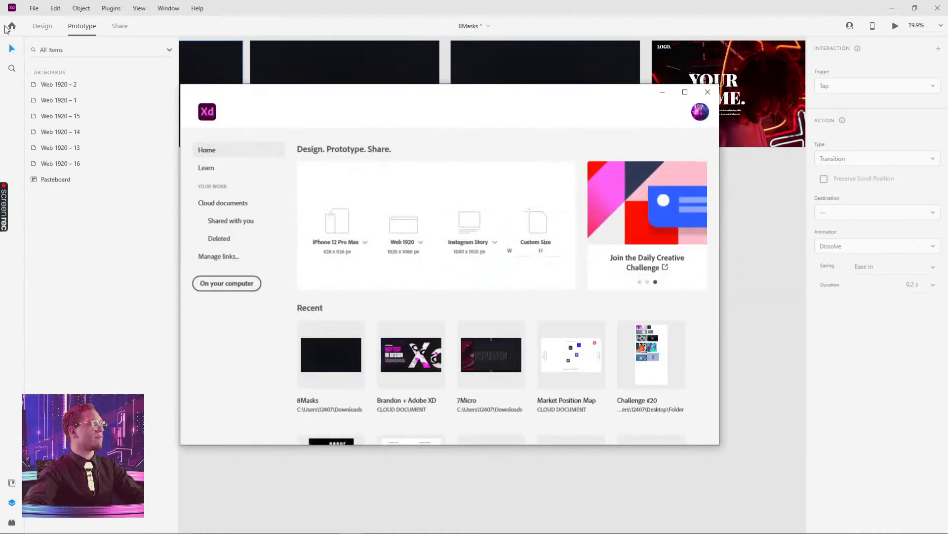
{"action": "left_click", "coordinate": [707, 93]}
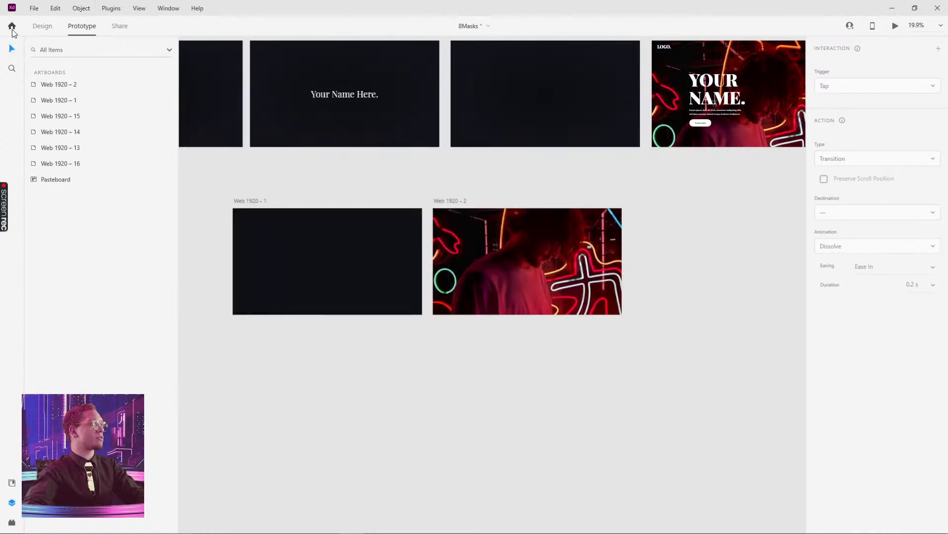
{"action": "left_click", "coordinate": [12, 29]}
{"action": "left_click", "coordinate": [206, 167]}
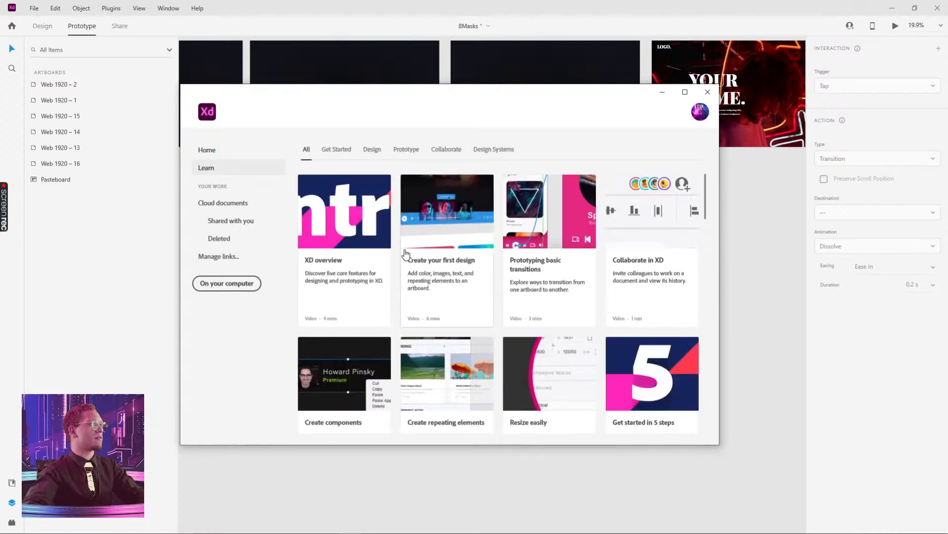
{"action": "left_click", "coordinate": [342, 155]}
{"action": "left_click", "coordinate": [373, 153]}
{"action": "left_click", "coordinate": [413, 153]}
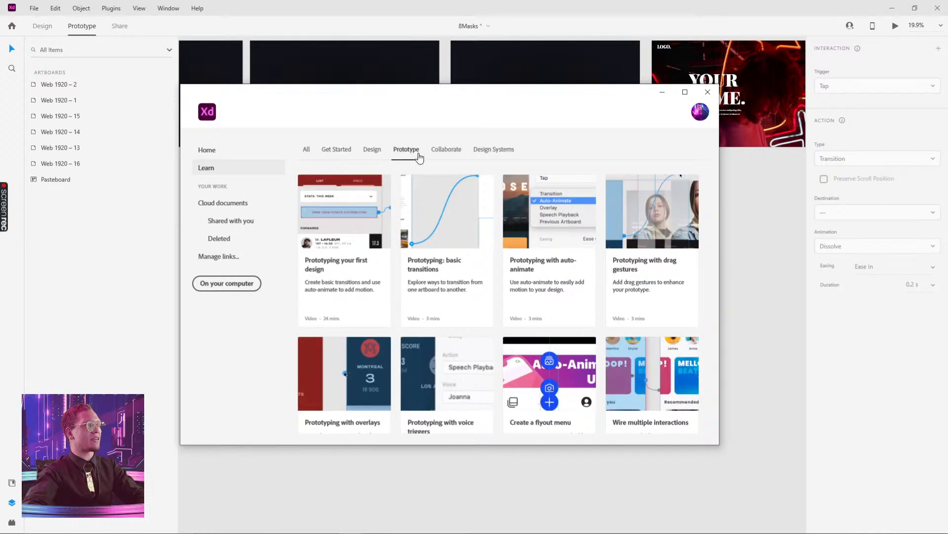
{"action": "left_click", "coordinate": [443, 155]}
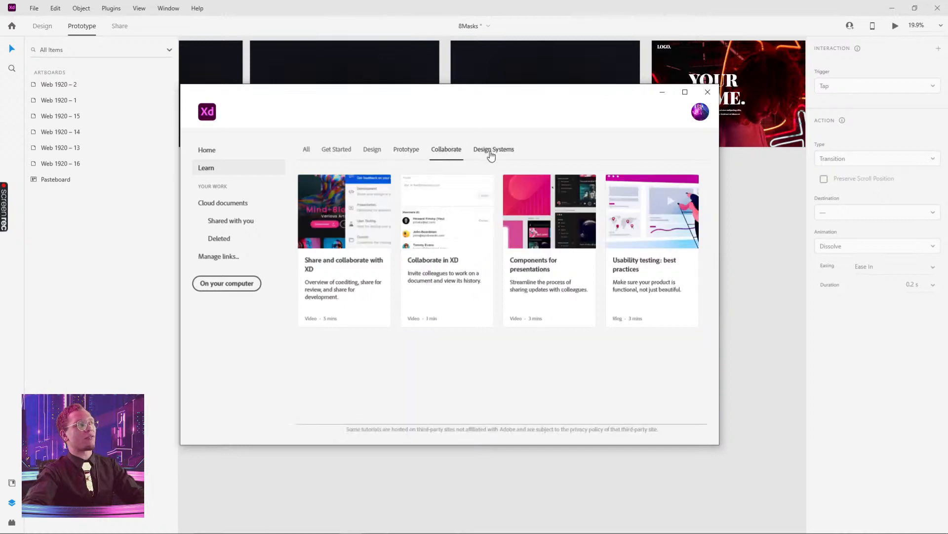
{"action": "left_click", "coordinate": [493, 150]}
{"action": "left_click", "coordinate": [708, 92]}
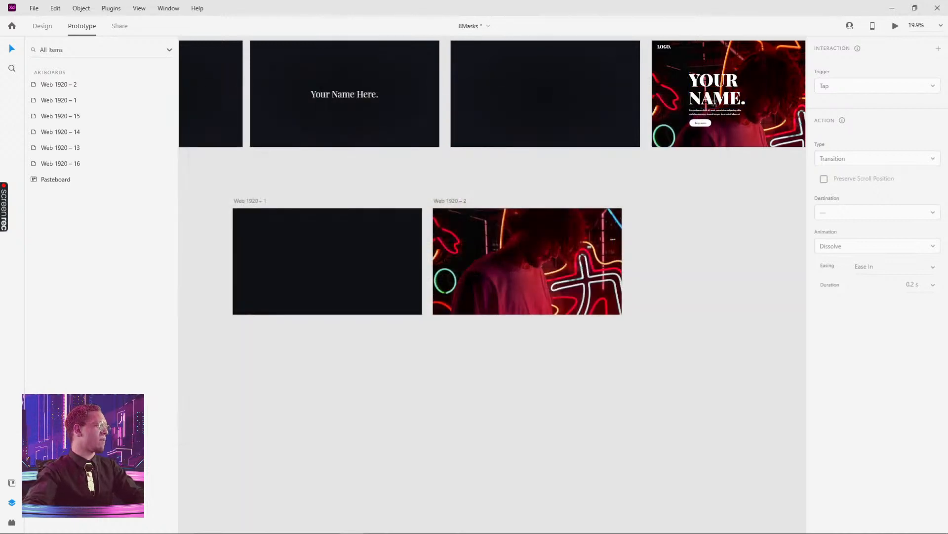
Step: Return to designing and inspect the text properties of the "YOUR NAME." heading and the "LOGO." text on Web 1920 – 13
{"action": "scroll", "coordinate": [624, 410], "scroll_direction": "up", "scroll_amount": 3}
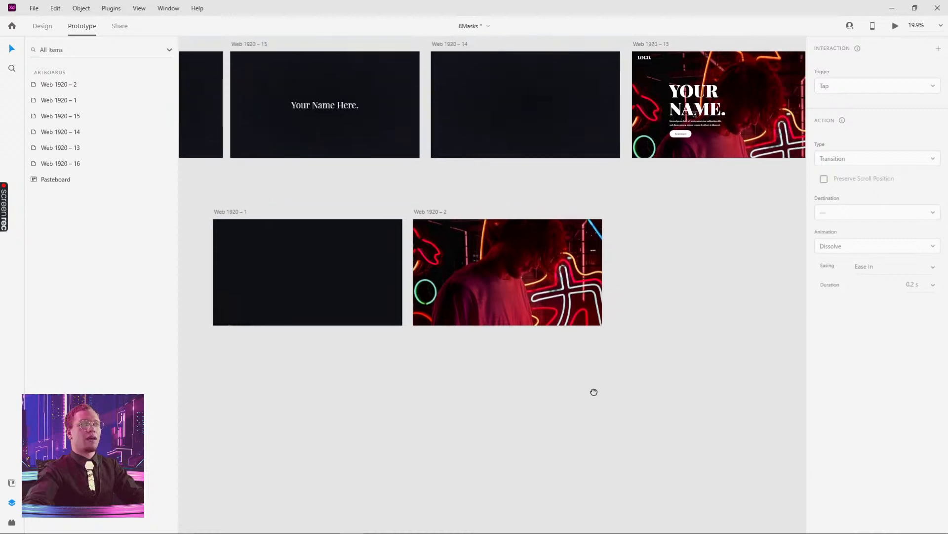
{"action": "scroll", "coordinate": [643, 198], "scroll_direction": "up", "scroll_amount": 5}
{"action": "left_click", "coordinate": [600, 133]}
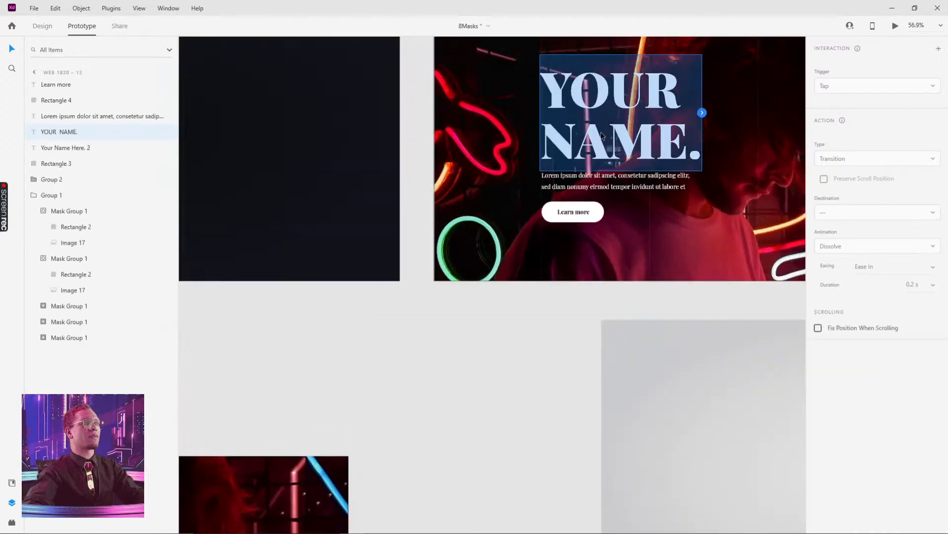
{"action": "left_click_drag", "start_coordinate": [674, 113], "coordinate": [531, 255]}
{"action": "left_click", "coordinate": [49, 28]}
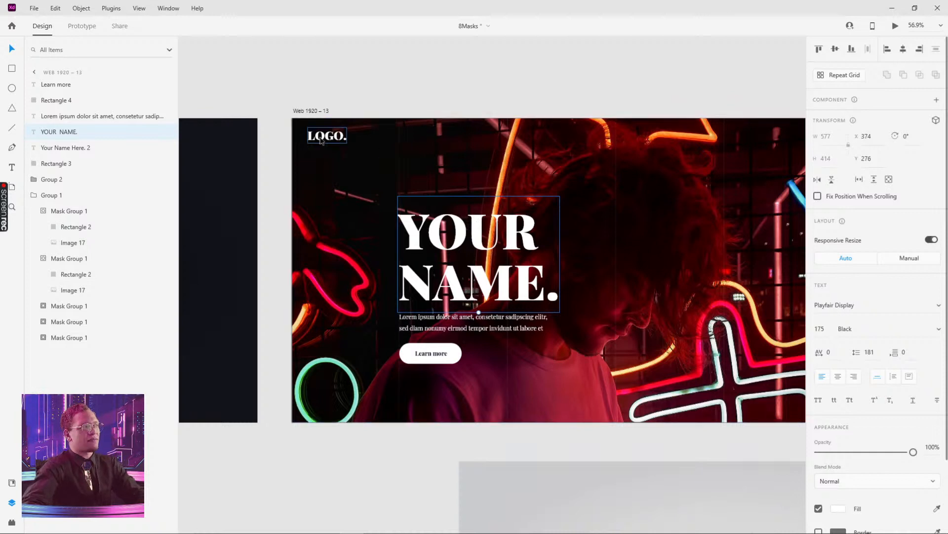
{"action": "left_click", "coordinate": [327, 136]}
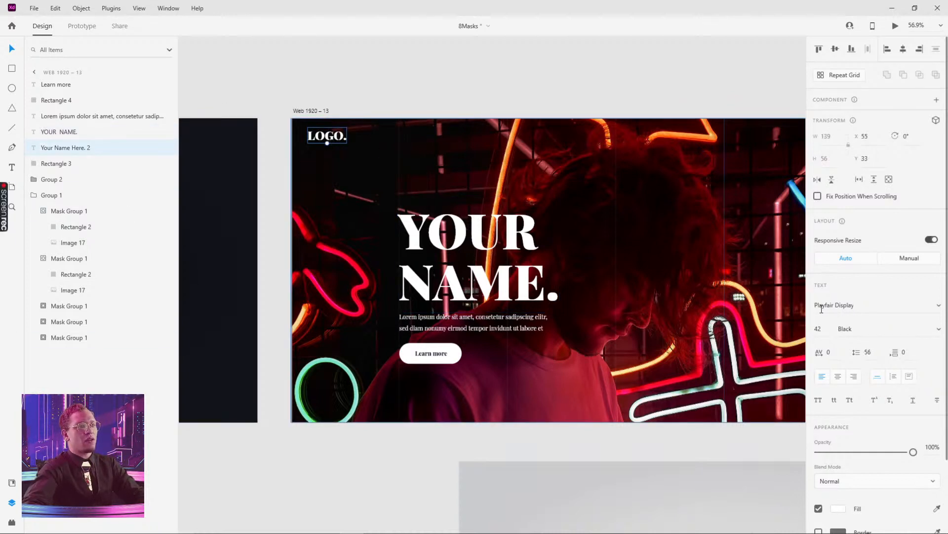
Step: Add the text "logo" near the upper-left corner of the Web 1920 – 2 artboard and set its fill to #FFFFFF
{"action": "scroll", "coordinate": [519, 288], "scroll_direction": "down", "scroll_amount": 5}
{"action": "left_click_drag", "start_coordinate": [420, 458], "coordinate": [738, 247]}
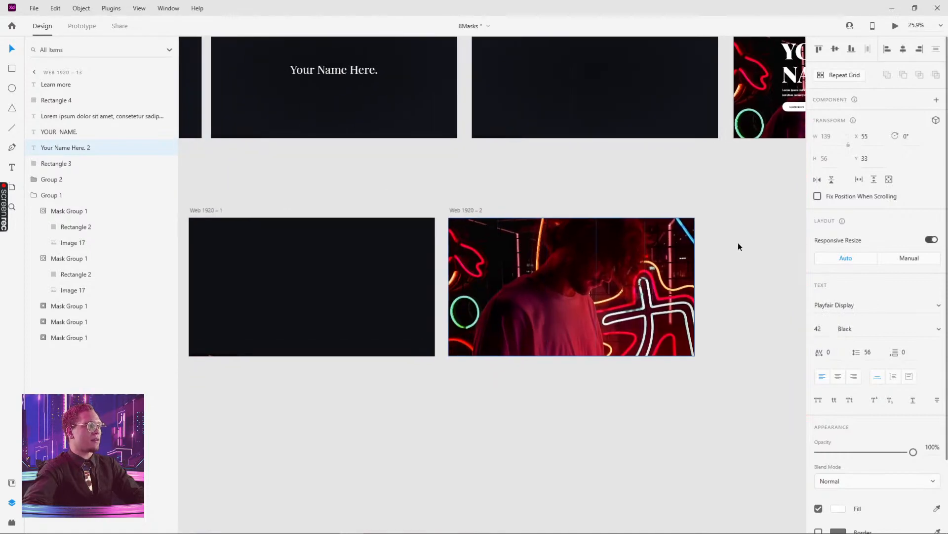
{"action": "left_click_drag", "start_coordinate": [794, 214], "coordinate": [570, 217]}
{"action": "left_click_drag", "start_coordinate": [657, 187], "coordinate": [598, 249]}
{"action": "scroll", "coordinate": [532, 238], "scroll_direction": "left", "scroll_amount": 5}
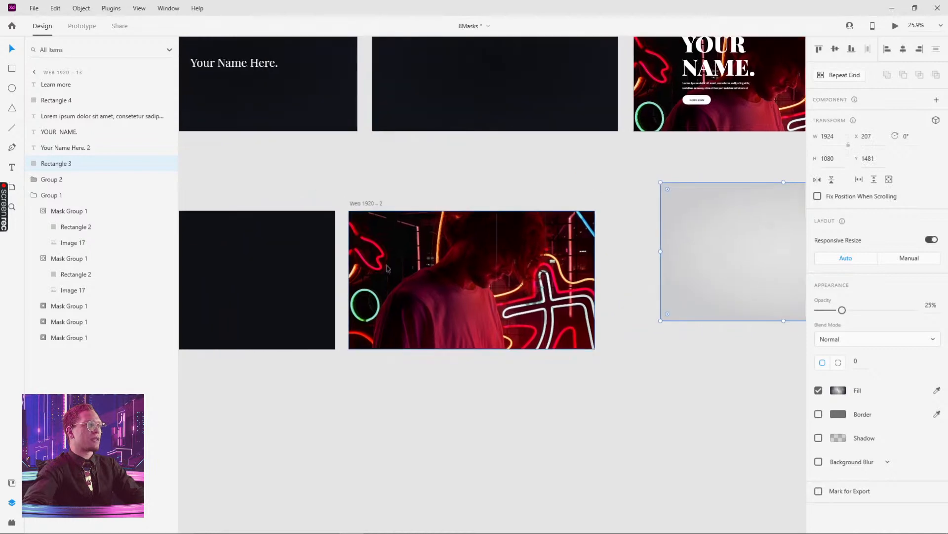
{"action": "scroll", "coordinate": [373, 234], "scroll_direction": "up", "scroll_amount": 5}
{"action": "key", "text": "t"}
{"action": "left_click", "coordinate": [340, 203]}
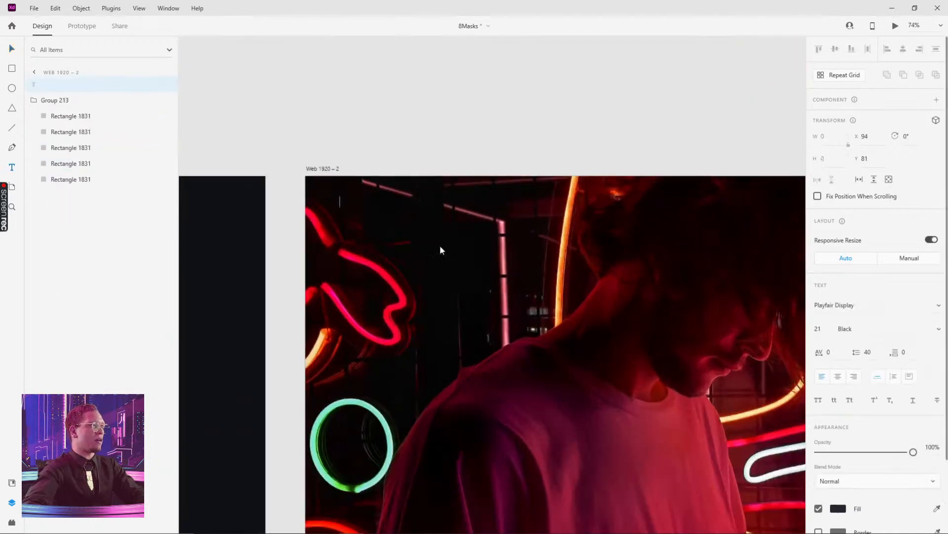
{"action": "type", "text": "Hogo"}
{"action": "key", "text": "ctrl+a"}
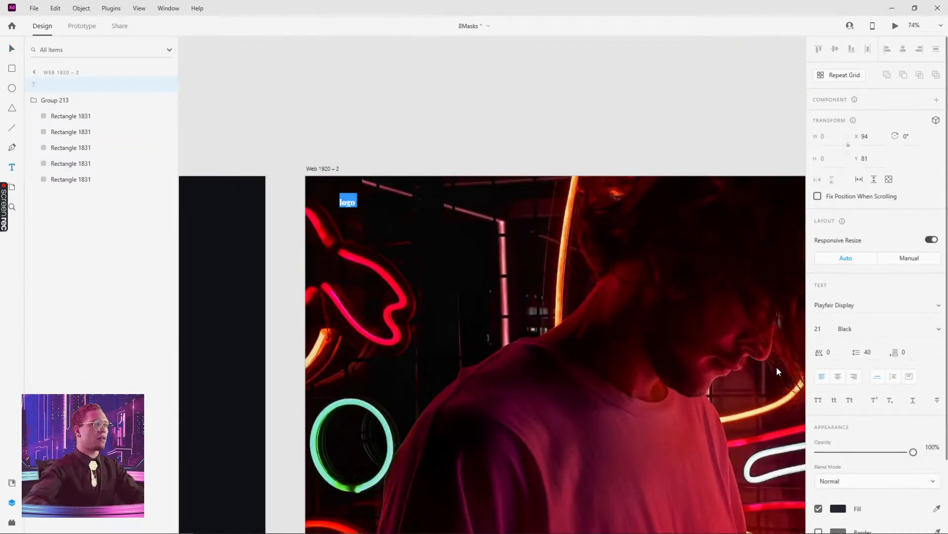
{"action": "left_click", "coordinate": [838, 508]}
{"action": "left_click_drag", "start_coordinate": [736, 444], "coordinate": [597, 156]}
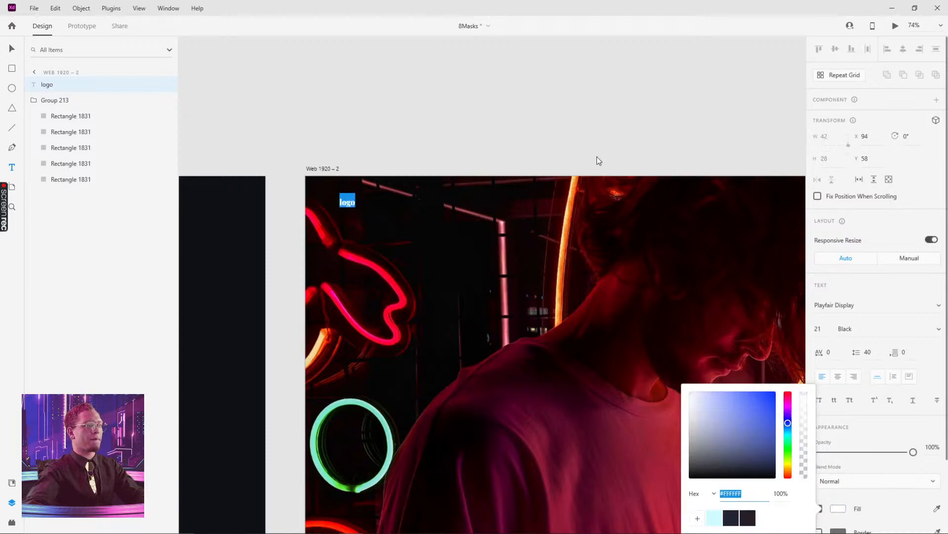
Step: Convert the "logo" text to uppercase, enlarge it to size 57 and place it near the artboard's upper-left corner at X 81, Y 54
{"action": "left_click", "coordinate": [597, 156]}
{"action": "left_click", "coordinate": [818, 401]}
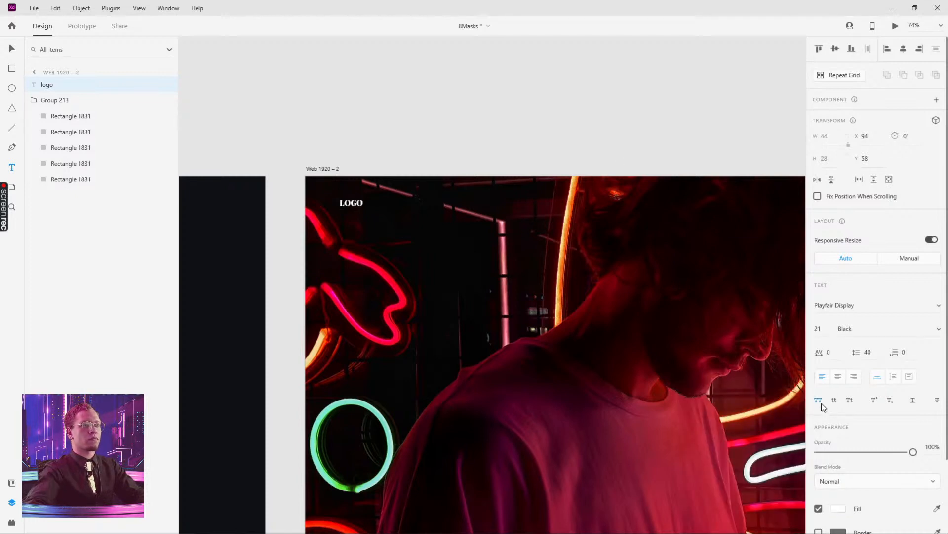
{"action": "key", "text": "v"}
{"action": "left_click_drag", "start_coordinate": [352, 208], "coordinate": [373, 210]}
{"action": "key", "text": "alt"}
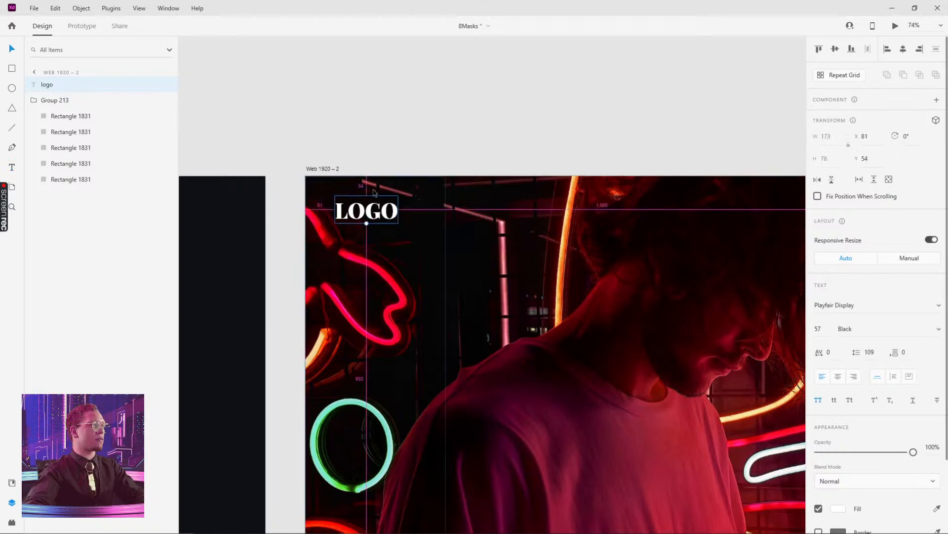
{"action": "scroll", "coordinate": [532, 121], "scroll_direction": "down", "scroll_amount": 5}
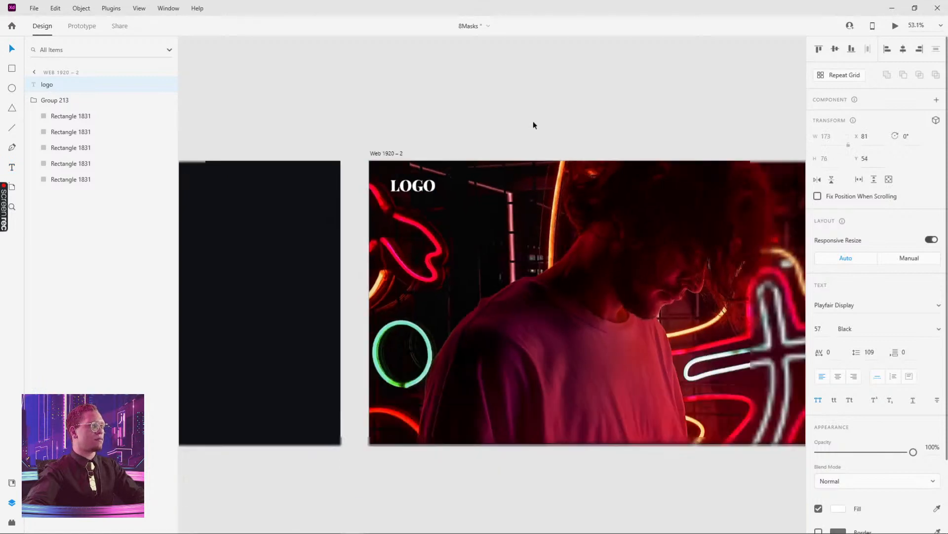
{"action": "scroll", "coordinate": [498, 238], "scroll_direction": "down", "scroll_amount": 2}
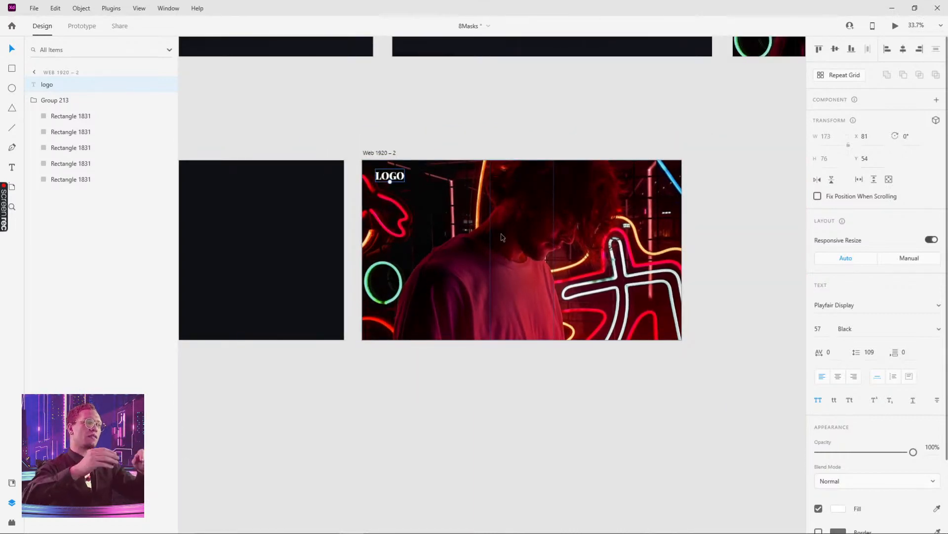
{"action": "scroll", "coordinate": [403, 264], "scroll_direction": "down", "scroll_amount": 2}
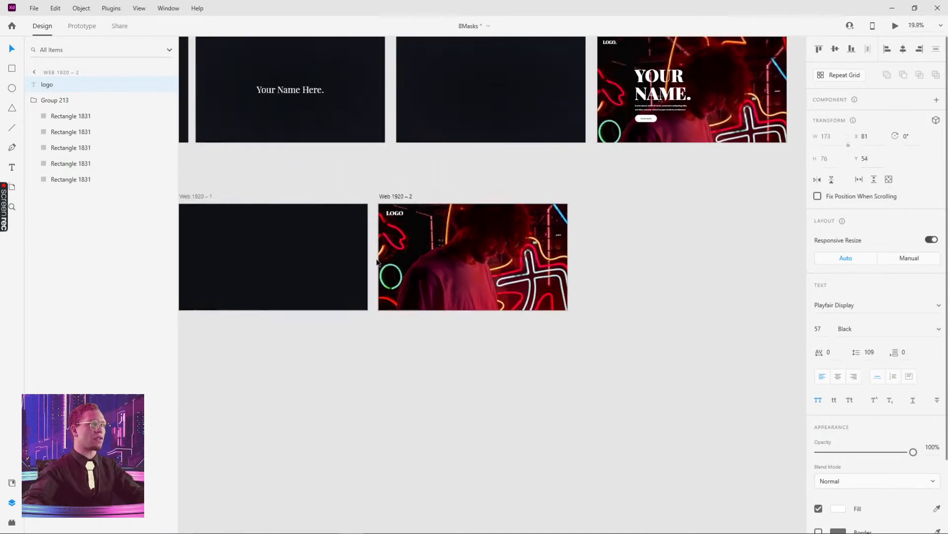
Step: Move the LOGO text above the Web 1920 – 2 artboard and draw a 1920 × 1080 rectangle covering the whole artboard
{"action": "scroll", "coordinate": [379, 255], "scroll_direction": "up", "scroll_amount": 4}
{"action": "key", "text": "r"}
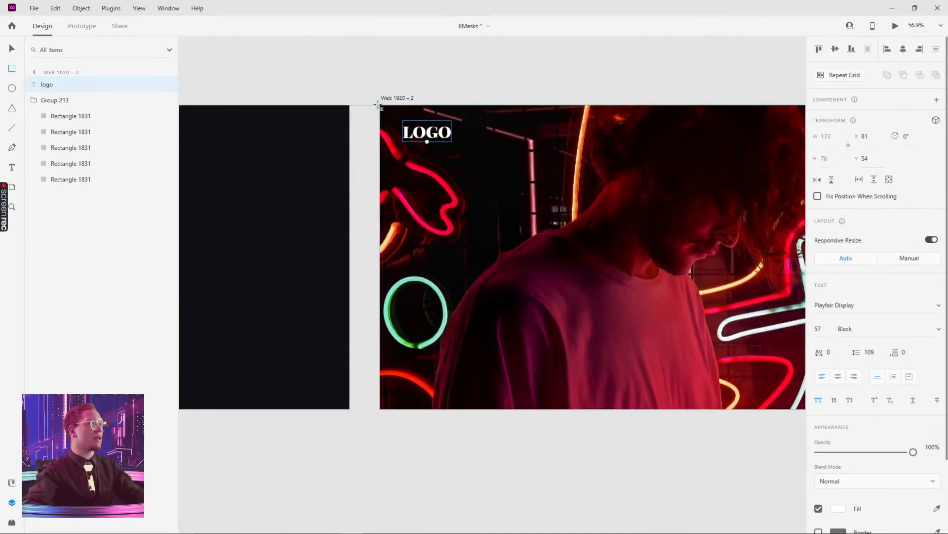
{"action": "key", "text": "v"}
{"action": "left_click_drag", "start_coordinate": [411, 124], "coordinate": [408, 67]}
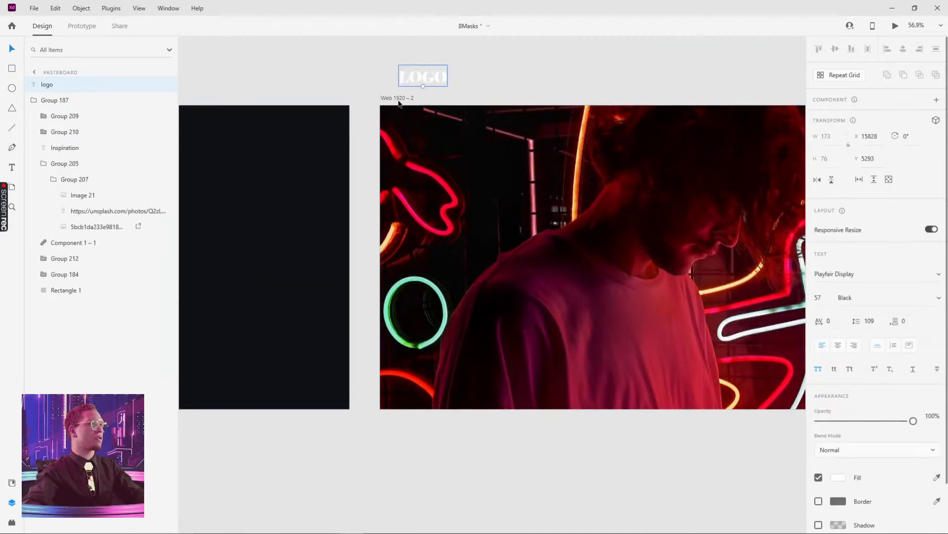
{"action": "mouse_move", "coordinate": [380, 104]}
{"action": "left_mouse_down"}
{"action": "mouse_move", "coordinate": [445, 180]}
{"action": "mouse_move", "coordinate": [802, 332]}
{"action": "mouse_move", "coordinate": [768, 409]}
{"action": "left_mouse_up"}
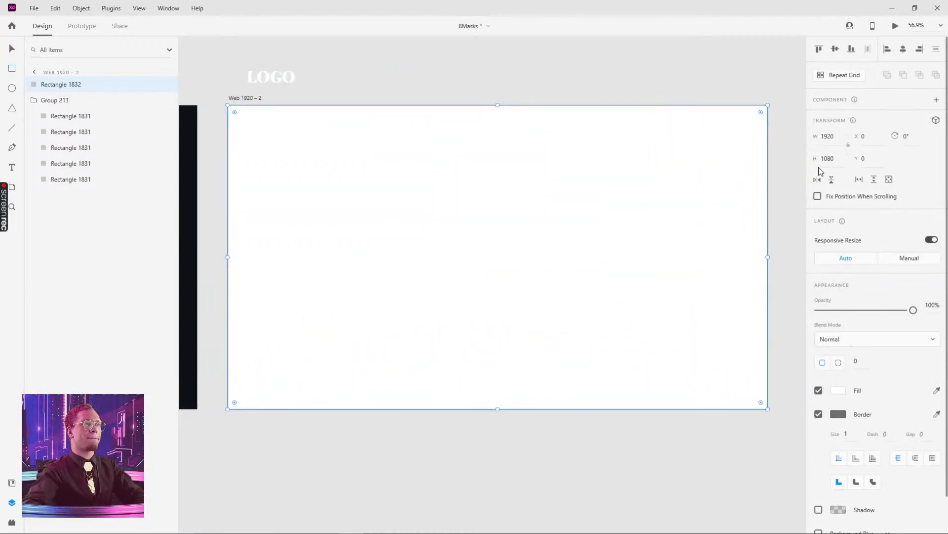
Step: Remove the covering rectangle's border, set its fill to #20171F and lower its opacity so the image shows through
{"action": "left_click", "coordinate": [819, 415]}
{"action": "left_click", "coordinate": [838, 392]}
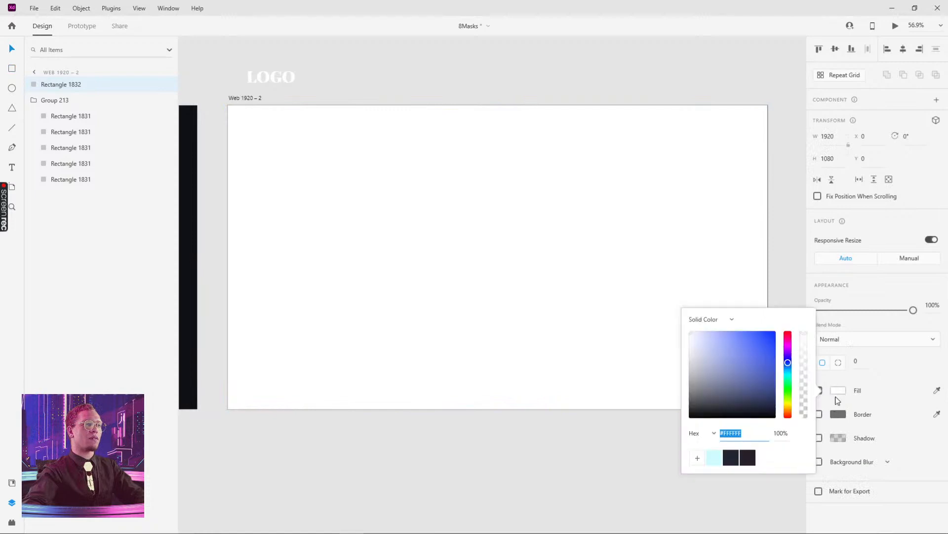
{"action": "left_click", "coordinate": [733, 461]}
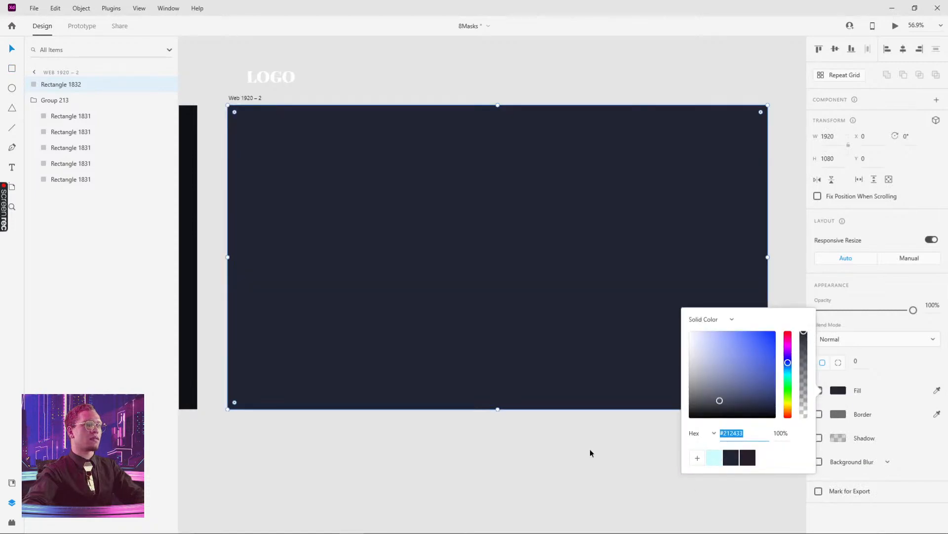
{"action": "left_click", "coordinate": [747, 462]}
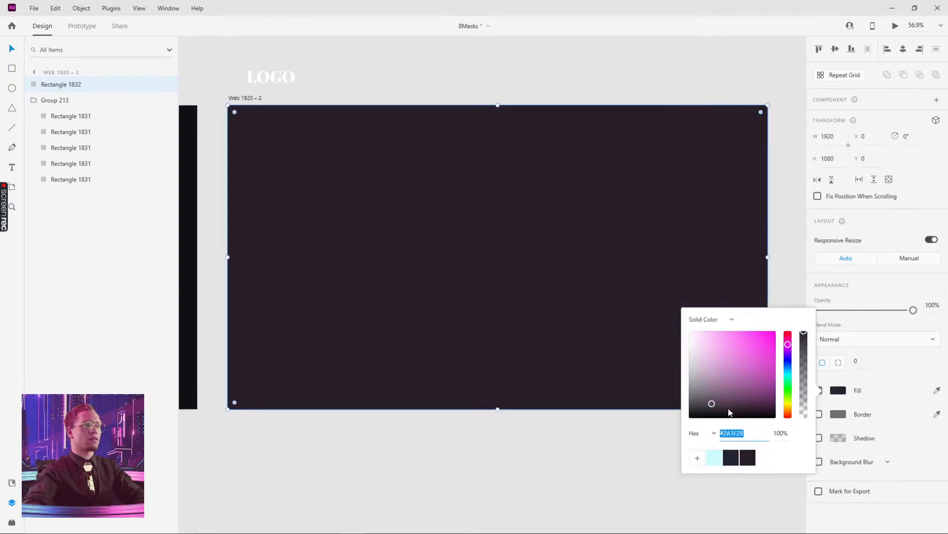
{"action": "left_click_drag", "start_coordinate": [712, 403], "coordinate": [715, 410]}
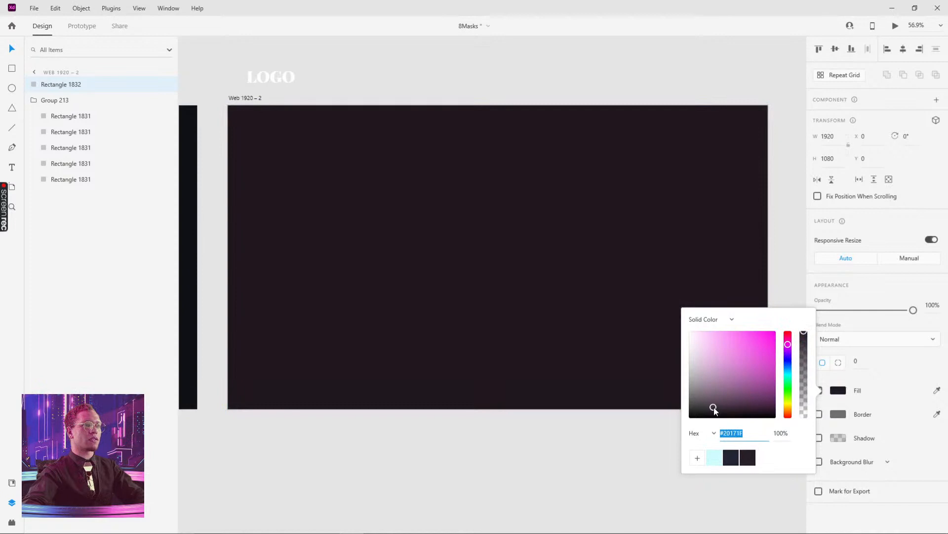
{"action": "left_click", "coordinate": [906, 344]}
{"action": "left_click_drag", "start_coordinate": [913, 310], "coordinate": [886, 311]}
{"action": "left_click", "coordinate": [641, 454]}
Step: Move the LOGO text back onto Web 1920 – 2 over the dark overlay, at X 82, Y 50
{"action": "scroll", "coordinate": [641, 454], "scroll_direction": "down", "scroll_amount": 5}
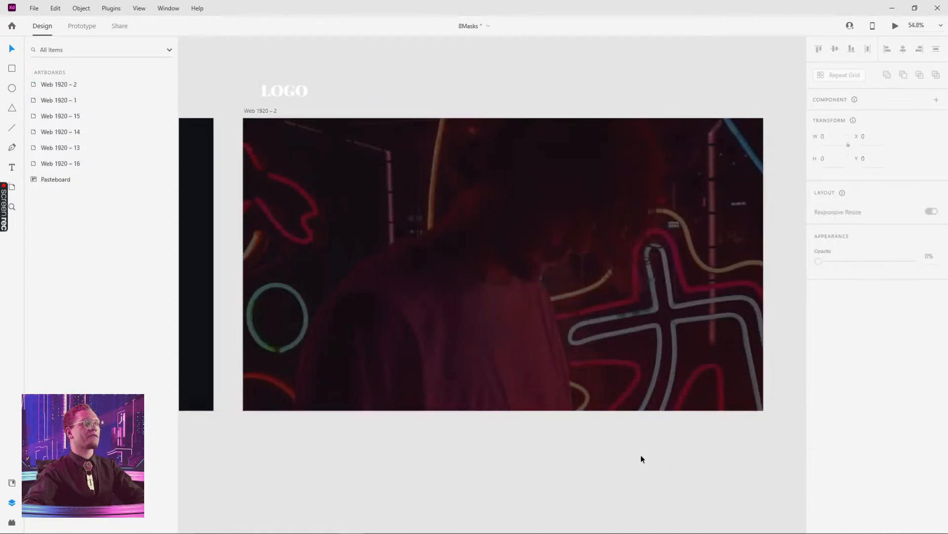
{"action": "left_click", "coordinate": [418, 234]}
{"action": "left_click_drag", "start_coordinate": [418, 234], "coordinate": [420, 267]}
{"action": "scroll", "coordinate": [421, 267], "scroll_direction": "up", "scroll_amount": 5}
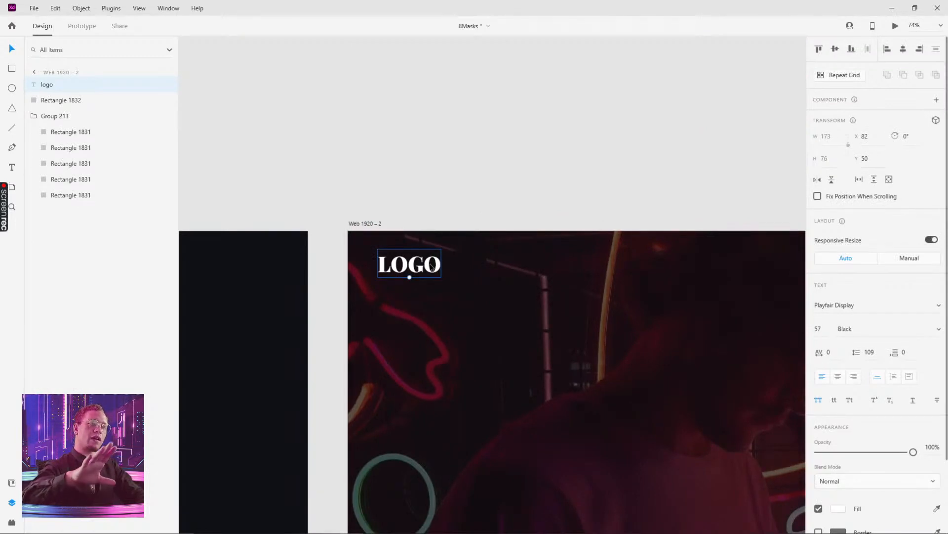
{"action": "scroll", "coordinate": [410, 148], "scroll_direction": "down", "scroll_amount": 5}
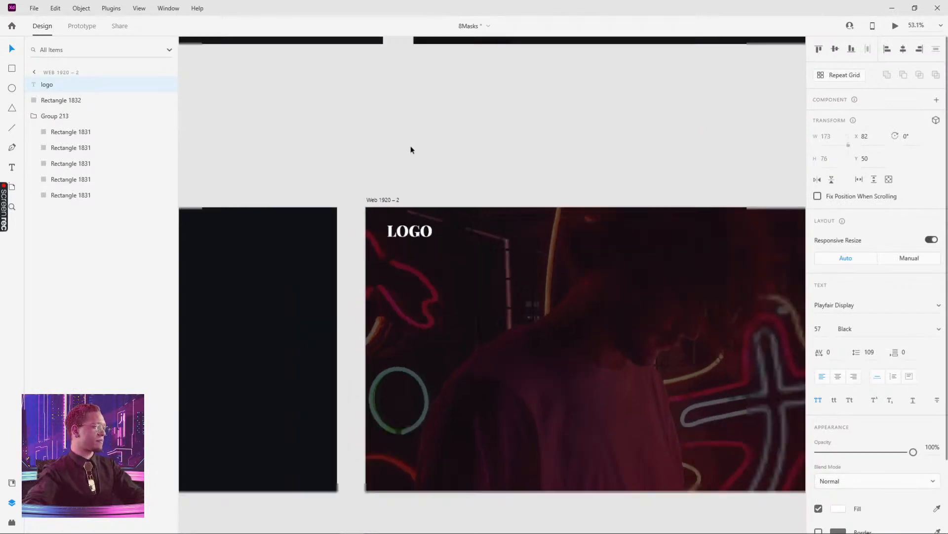
{"action": "left_click_drag", "start_coordinate": [450, 162], "coordinate": [533, 245]}
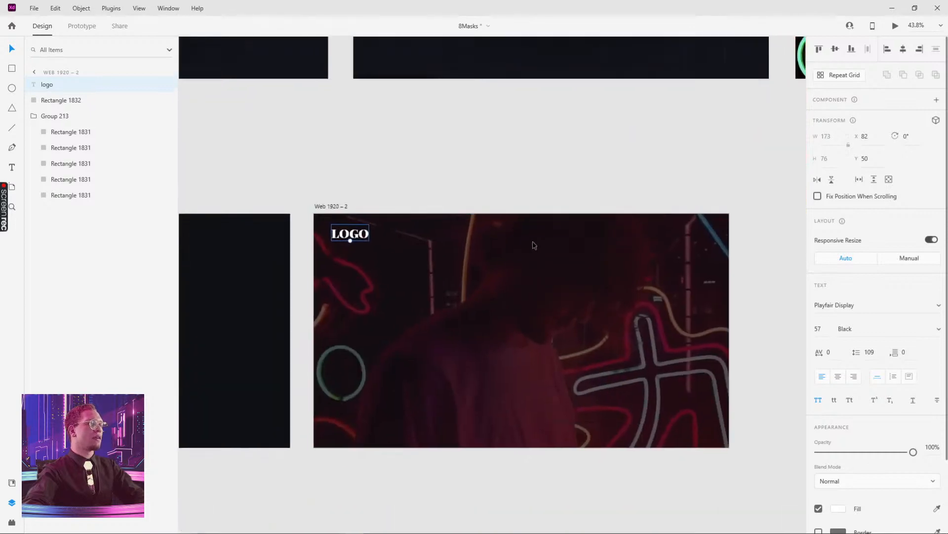
Step: Move the LOGO text and the dark overlay together off Web 1920 – 2 onto the pasteboard beside it
{"action": "left_click", "coordinate": [496, 163]}
{"action": "left_click", "coordinate": [341, 231]}
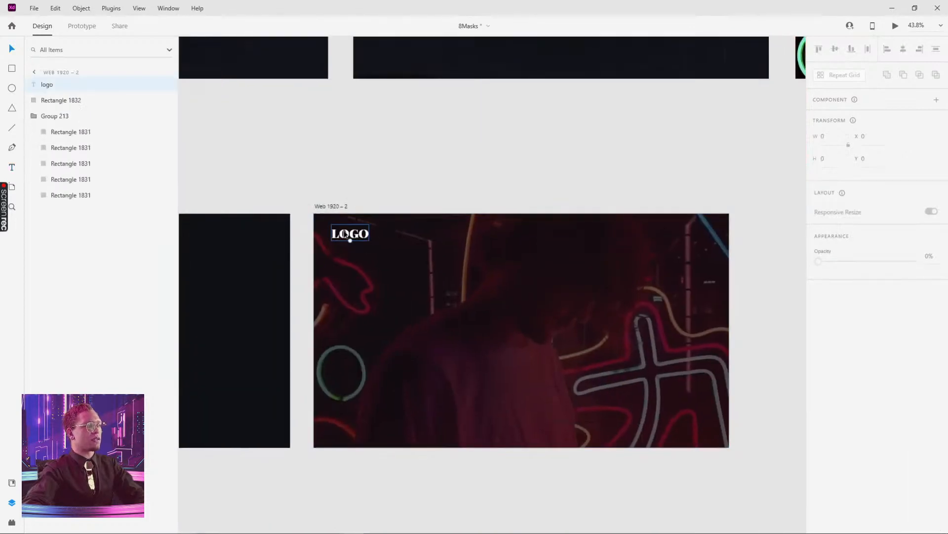
{"action": "left_click", "coordinate": [445, 284], "text": "shift"}
{"action": "left_click_drag", "start_coordinate": [444, 284], "coordinate": [713, 265]}
{"action": "left_click", "coordinate": [559, 485]}
{"action": "left_click_drag", "start_coordinate": [390, 472], "coordinate": [590, 446]}
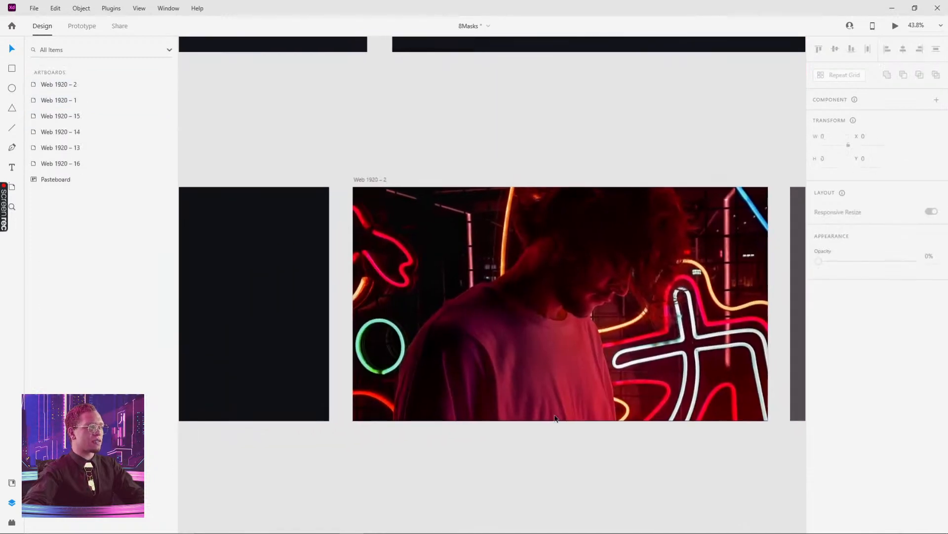
Step: Draw a vertical line about 1171 px long through Web 1920 – 2 near the boundary between the first and second strips
{"action": "key", "text": "r"}
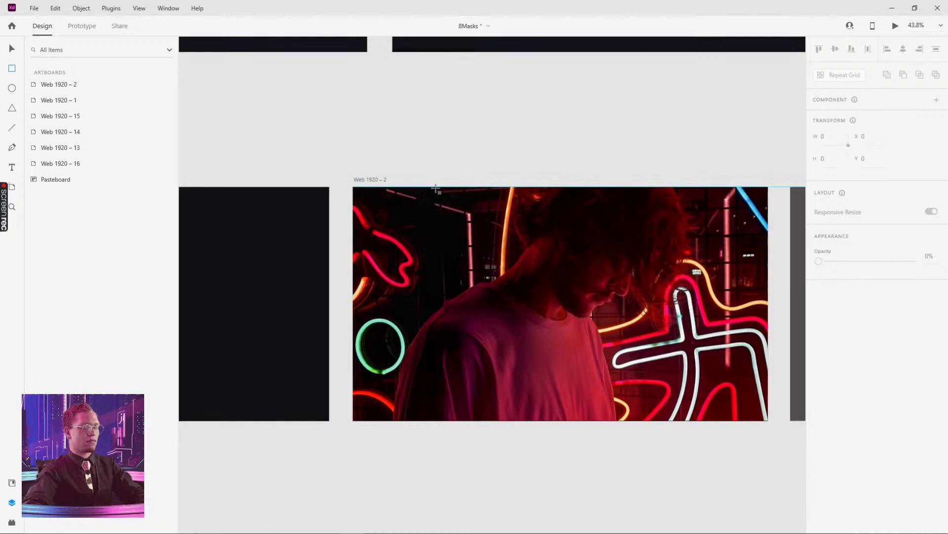
{"action": "scroll", "coordinate": [433, 178], "scroll_direction": "up", "scroll_amount": 5}
{"action": "left_click_drag", "start_coordinate": [436, 149], "coordinate": [437, 443]}
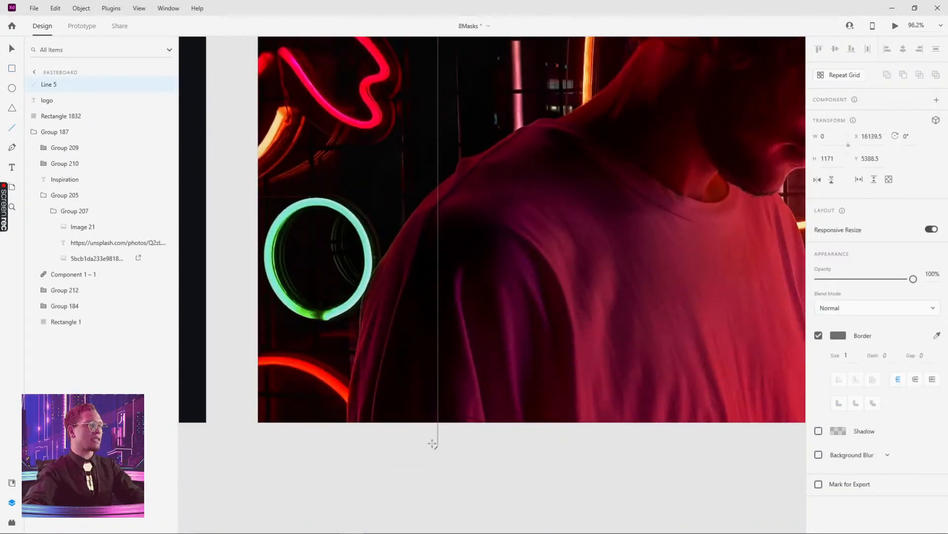
{"action": "double_click", "coordinate": [481, 235]}
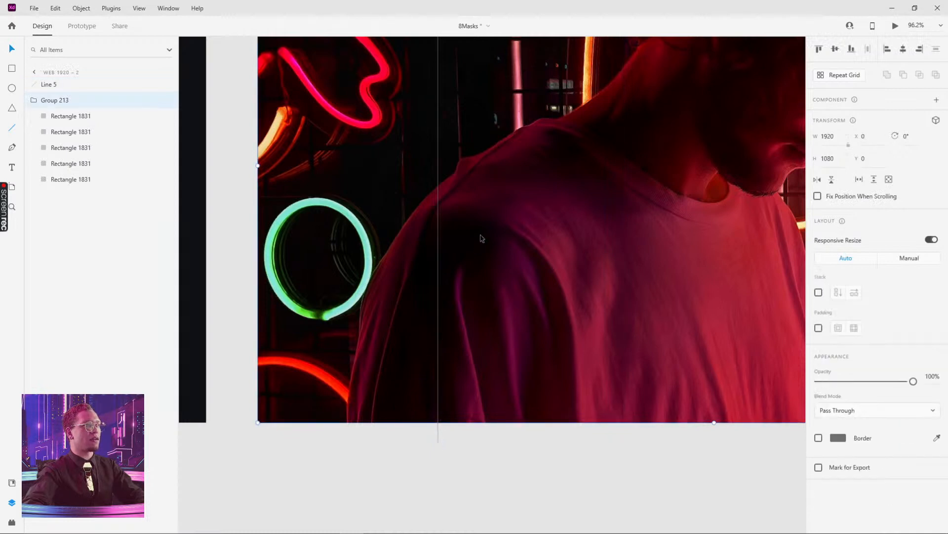
Step: Align the vertical line with the second strip's left edge, at X 383.5
{"action": "scroll", "coordinate": [477, 217], "scroll_direction": "up", "scroll_amount": 6}
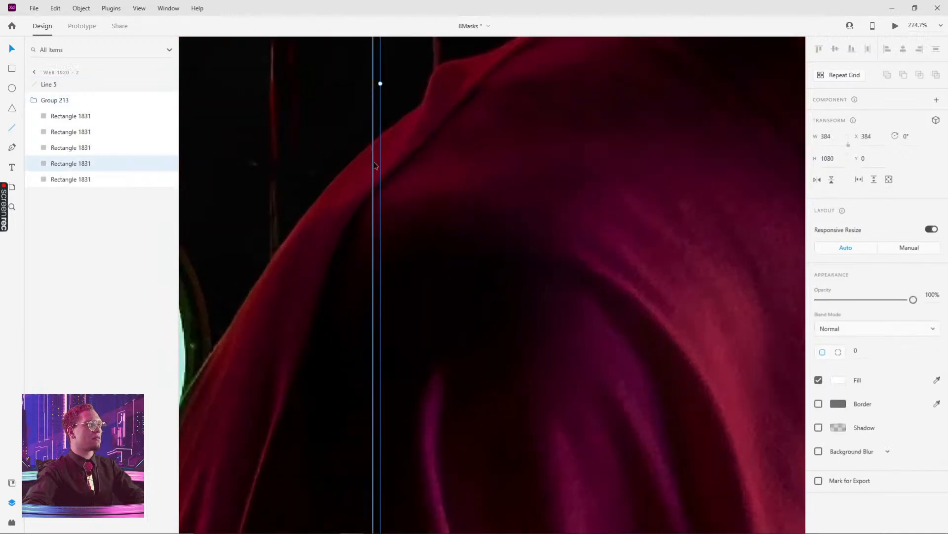
{"action": "left_click_drag", "start_coordinate": [375, 166], "coordinate": [381, 166]}
{"action": "left_click", "coordinate": [409, 159]}
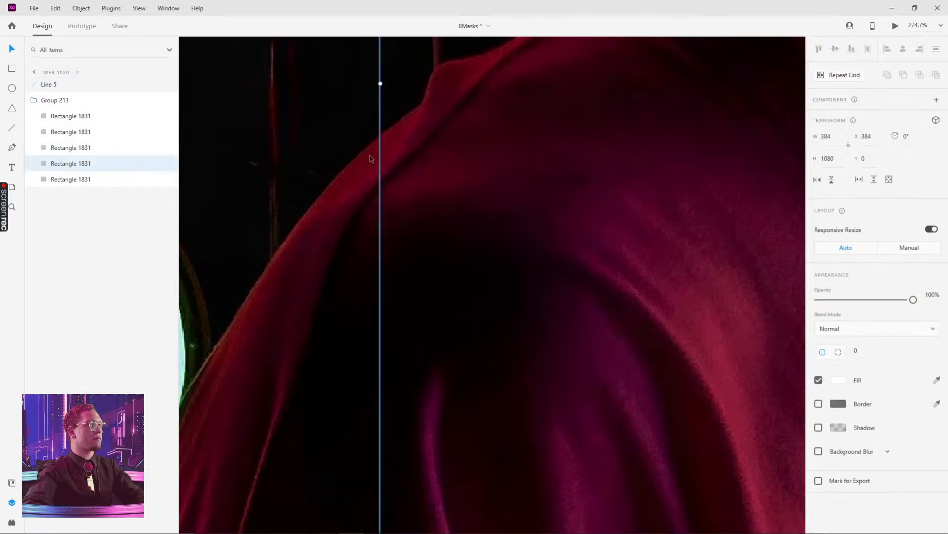
{"action": "scroll", "coordinate": [405, 157], "scroll_direction": "up", "scroll_amount": 6}
{"action": "scroll", "coordinate": [439, 182], "scroll_direction": "down", "scroll_amount": 15}
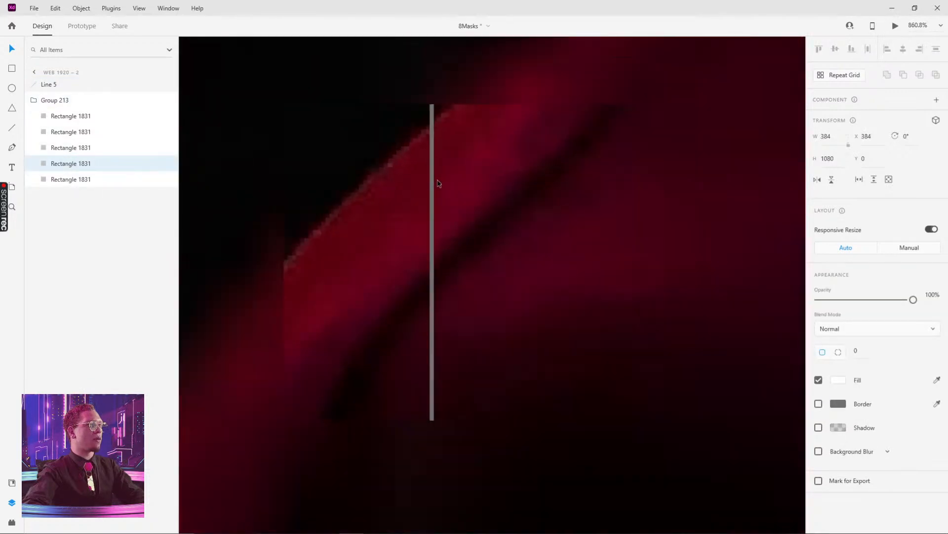
{"action": "left_click", "coordinate": [500, 344]}
Step: Shift the second image strip upward inside the masked group to Y -183
{"action": "left_click_drag", "start_coordinate": [492, 62], "coordinate": [432, 299]}
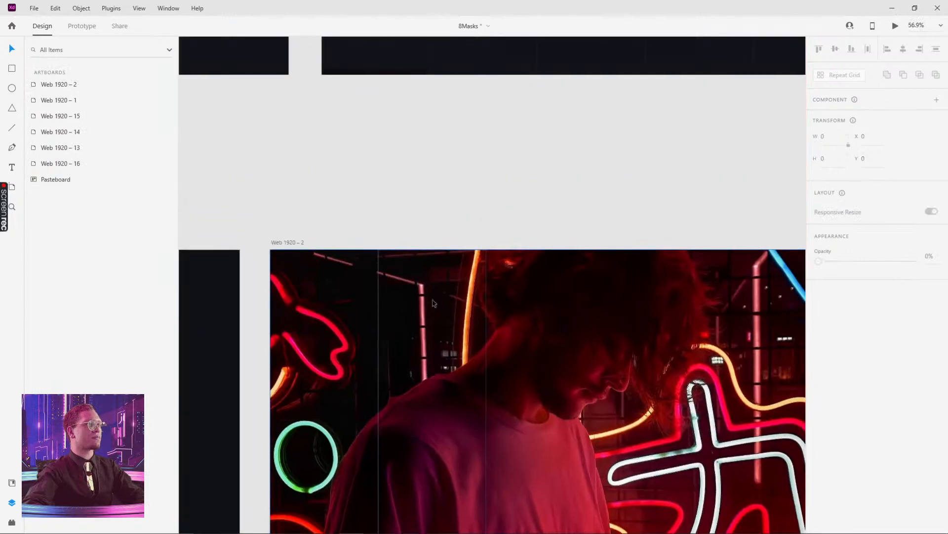
{"action": "double_click", "coordinate": [432, 298]}
{"action": "left_click_drag", "start_coordinate": [425, 348], "coordinate": [426, 297]}
{"action": "left_click_drag", "start_coordinate": [450, 339], "coordinate": [414, 194]}
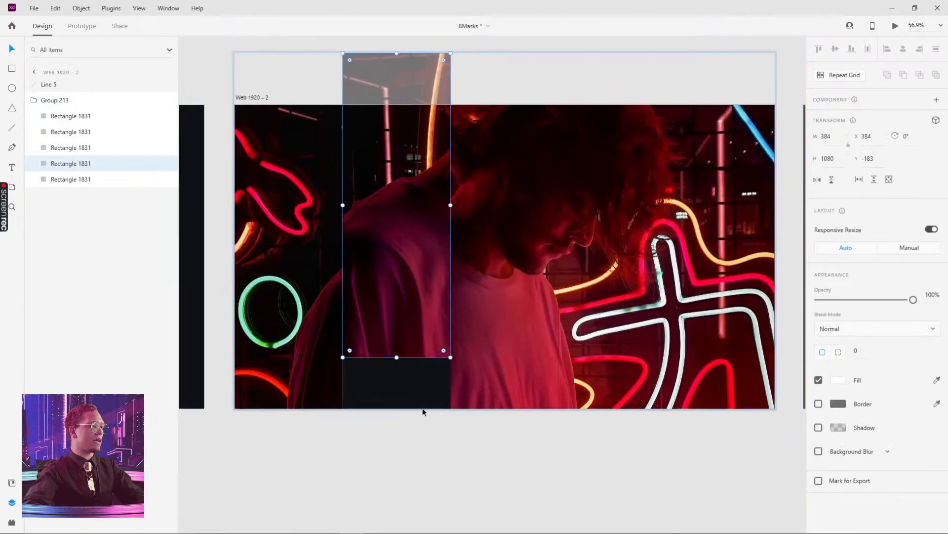
{"action": "left_click", "coordinate": [422, 416]}
Step: Change the vertical divider line's border color to white
{"action": "left_click", "coordinate": [343, 386]}
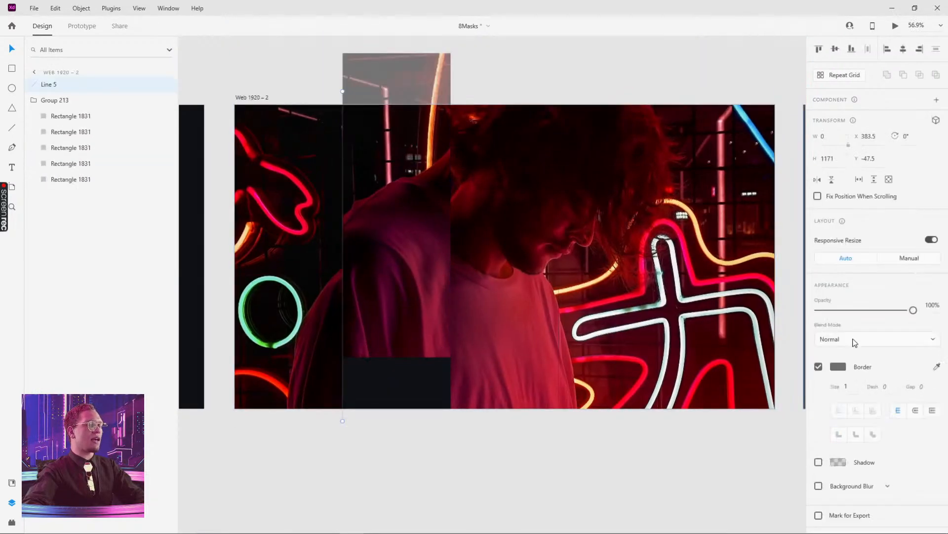
{"action": "left_click", "coordinate": [838, 369]}
{"action": "left_click", "coordinate": [532, 460]}
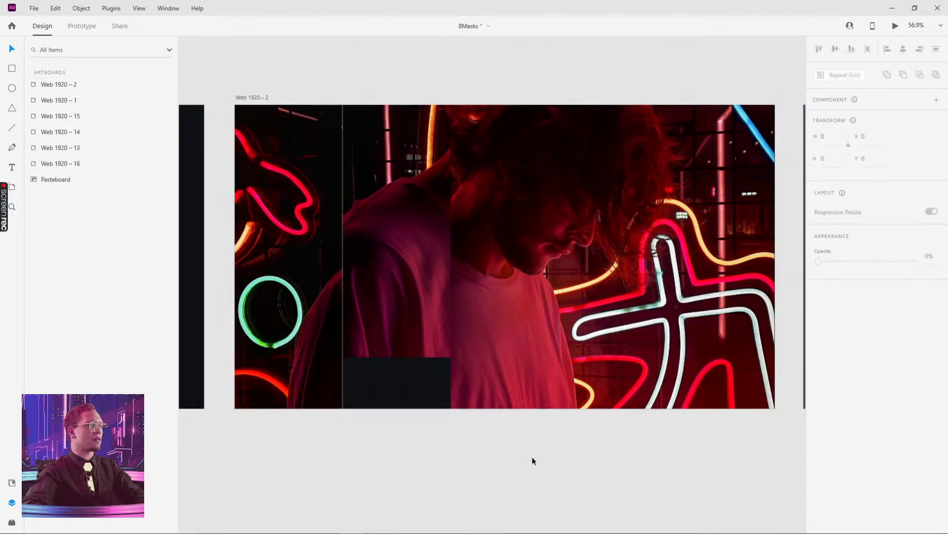
Step: Turn the white divider line into a repeat grid across the artboard, spacing the copies to match the strip boundaries
{"action": "left_click", "coordinate": [343, 389]}
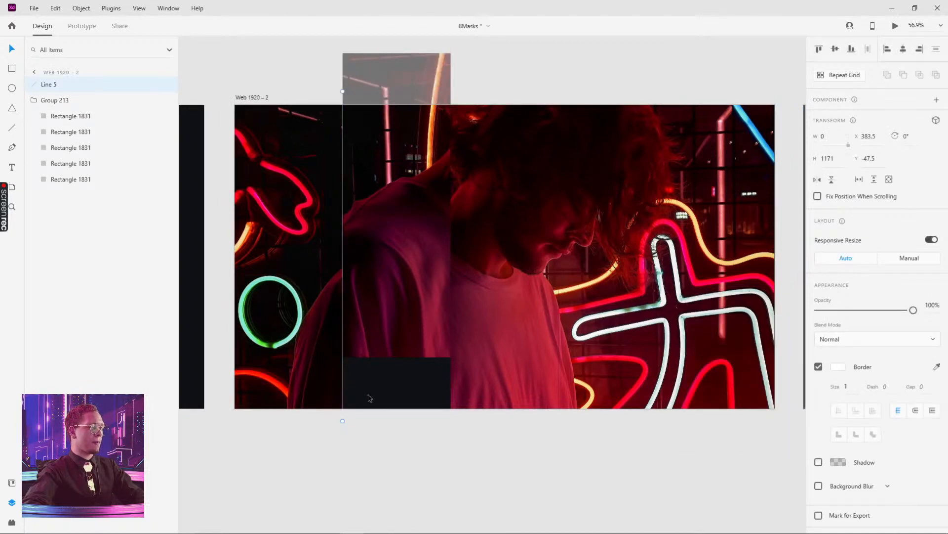
{"action": "key", "text": "ctrl+r"}
{"action": "left_click_drag", "start_coordinate": [345, 256], "coordinate": [371, 253]}
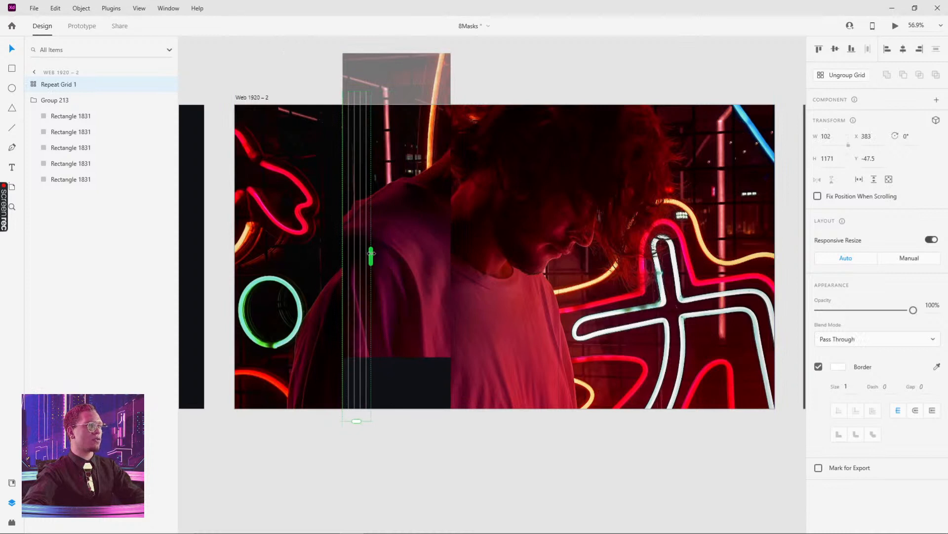
{"action": "left_click_drag", "start_coordinate": [372, 253], "coordinate": [665, 246]}
{"action": "left_click", "coordinate": [625, 464]}
Step: Offset the middle image strip downward and the fourth image strip upward inside the masked group
{"action": "left_click", "coordinate": [570, 278]}
{"action": "double_click", "coordinate": [506, 277]}
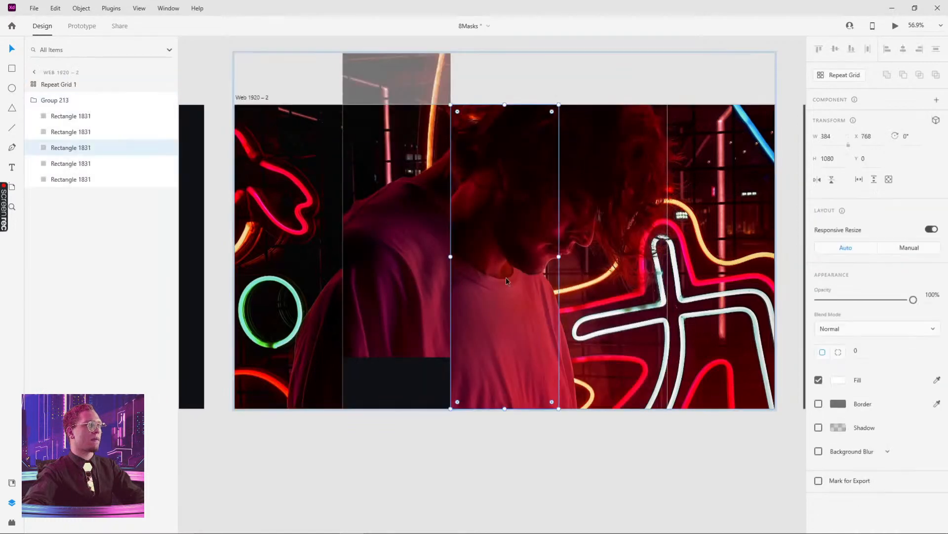
{"action": "left_click_drag", "start_coordinate": [511, 231], "coordinate": [511, 262]}
{"action": "left_click", "coordinate": [650, 456]}
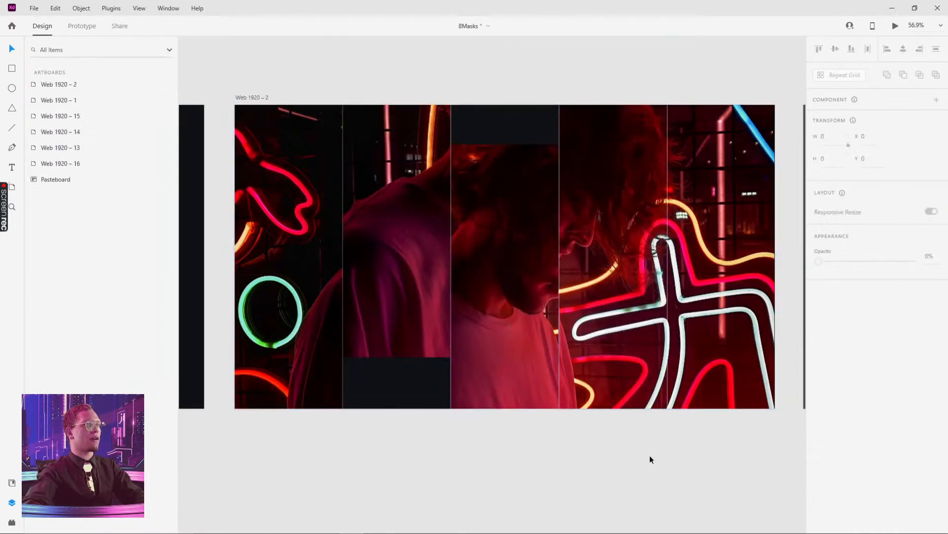
{"action": "double_click", "coordinate": [620, 226]}
{"action": "left_click_drag", "start_coordinate": [620, 226], "coordinate": [621, 182]}
{"action": "left_click", "coordinate": [707, 477]}
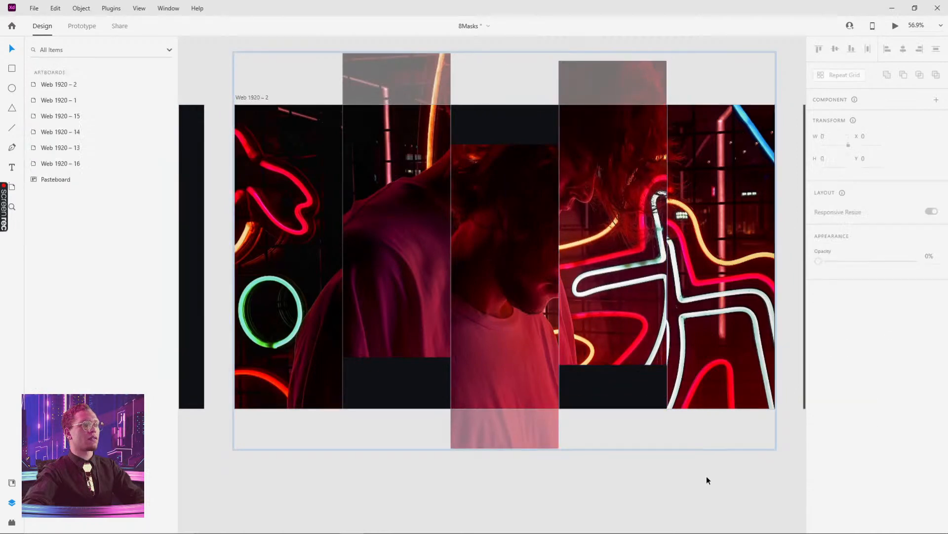
Step: Fine-tune the repeat grid's spacing so the white divider lines sit exactly on the boundaries between the image strips
{"action": "scroll", "coordinate": [370, 391], "scroll_direction": "up", "scroll_amount": 5}
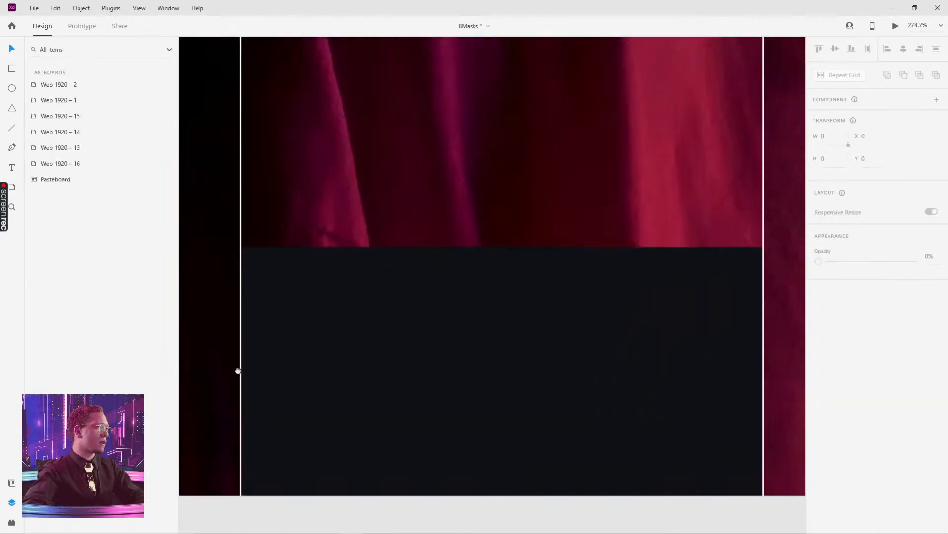
{"action": "left_click_drag", "start_coordinate": [238, 370], "coordinate": [298, 367]}
{"action": "left_click_drag", "start_coordinate": [687, 382], "coordinate": [319, 385]}
{"action": "left_click_drag", "start_coordinate": [546, 316], "coordinate": [351, 349]}
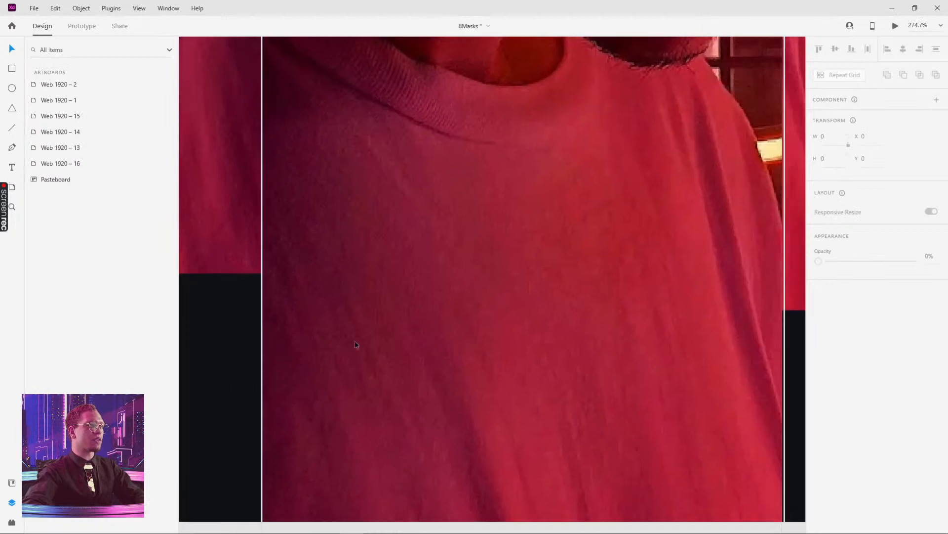
{"action": "left_click_drag", "start_coordinate": [758, 269], "coordinate": [507, 299]}
{"action": "left_click", "coordinate": [533, 366]}
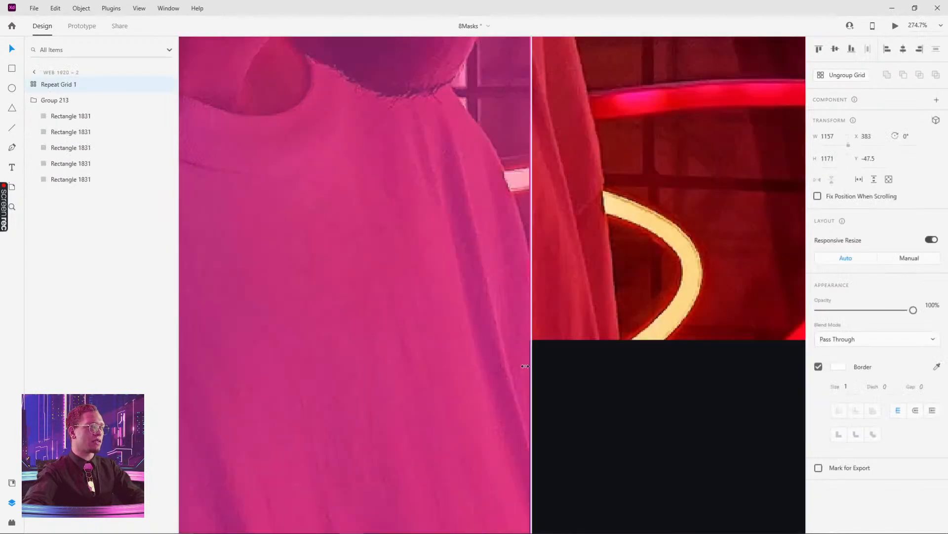
{"action": "left_click_drag", "start_coordinate": [525, 366], "coordinate": [519, 367]}
{"action": "left_click_drag", "start_coordinate": [334, 309], "coordinate": [695, 262]}
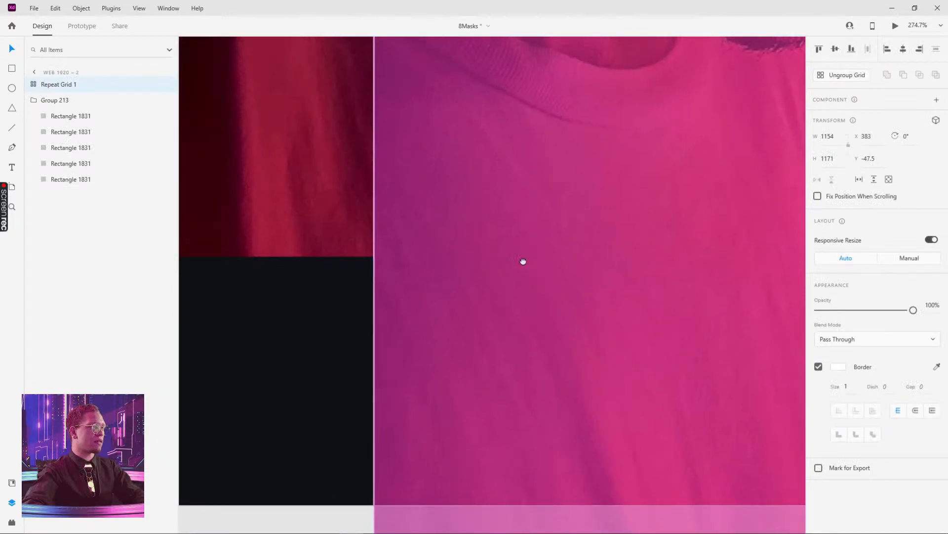
{"action": "left_click_drag", "start_coordinate": [761, 210], "coordinate": [301, 278]}
{"action": "left_click_drag", "start_coordinate": [737, 252], "coordinate": [325, 243]}
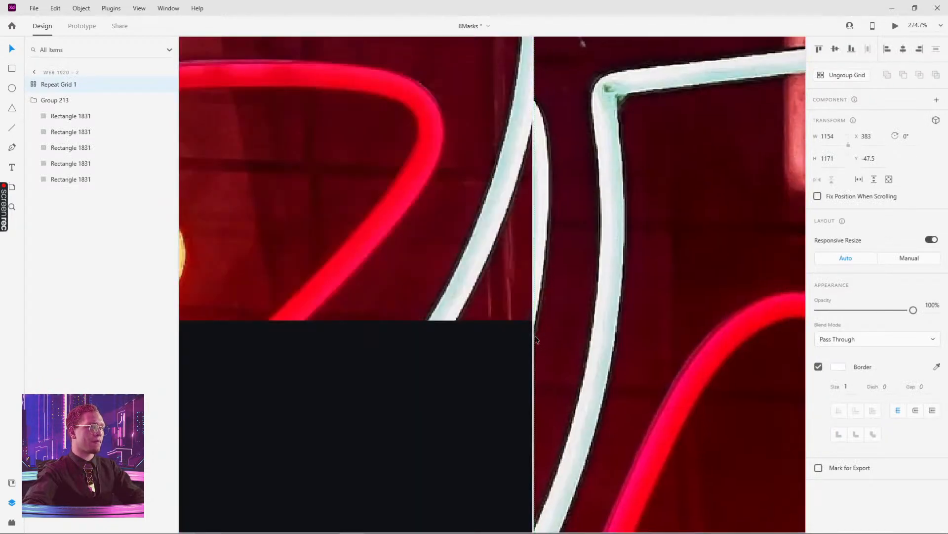
{"action": "left_click_drag", "start_coordinate": [534, 200], "coordinate": [500, 378]}
{"action": "left_click_drag", "start_coordinate": [486, 118], "coordinate": [487, 318]}
Step: Ungroup the repeat grid into separate divider lines and check their alignment with the strip edges
{"action": "left_click", "coordinate": [846, 75]}
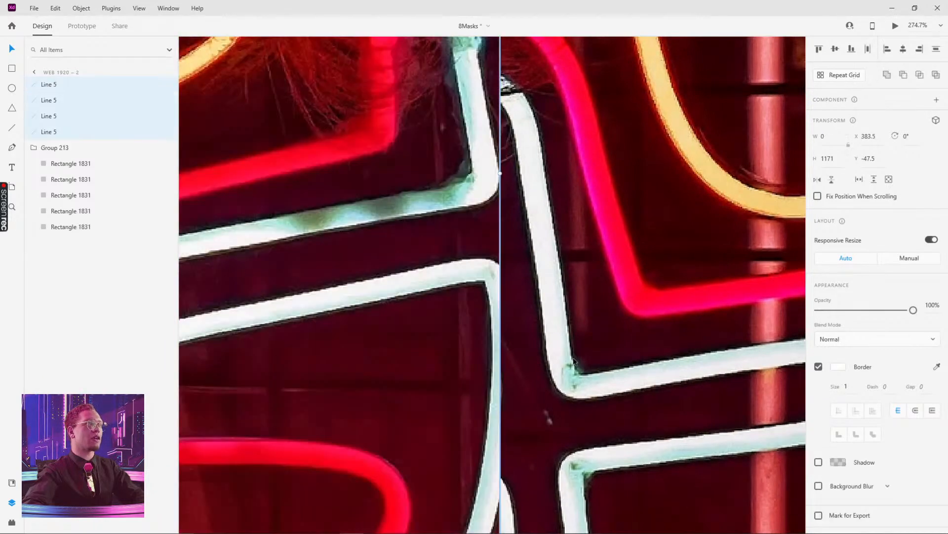
{"action": "scroll", "coordinate": [573, 361], "scroll_direction": "up", "scroll_amount": 8}
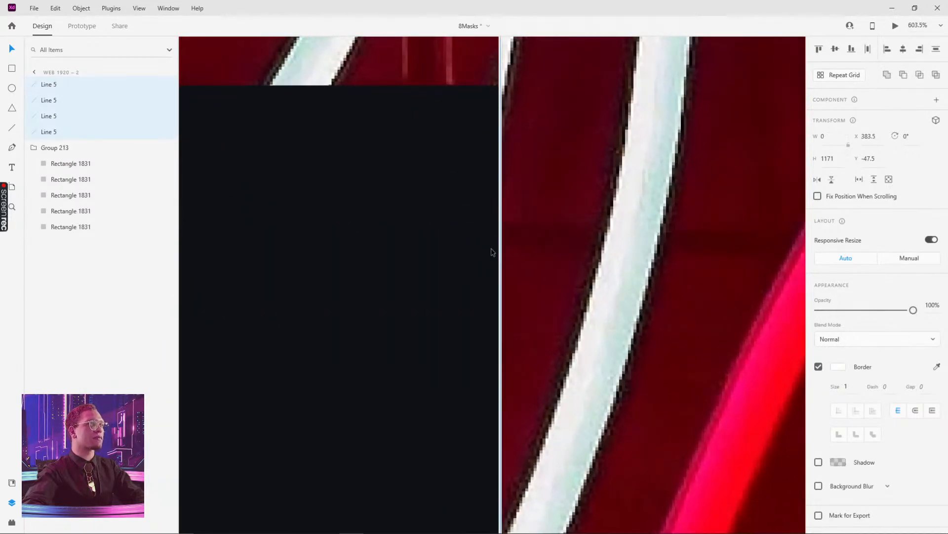
{"action": "scroll", "coordinate": [471, 311], "scroll_direction": "down", "scroll_amount": 5}
{"action": "scroll", "coordinate": [448, 156], "scroll_direction": "up", "scroll_amount": 4}
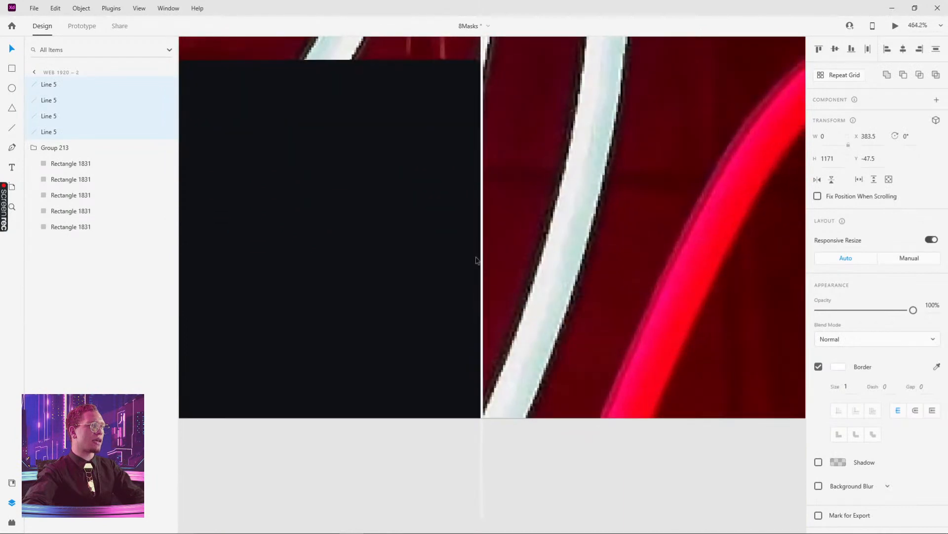
{"action": "scroll", "coordinate": [477, 125], "scroll_direction": "down", "scroll_amount": 10}
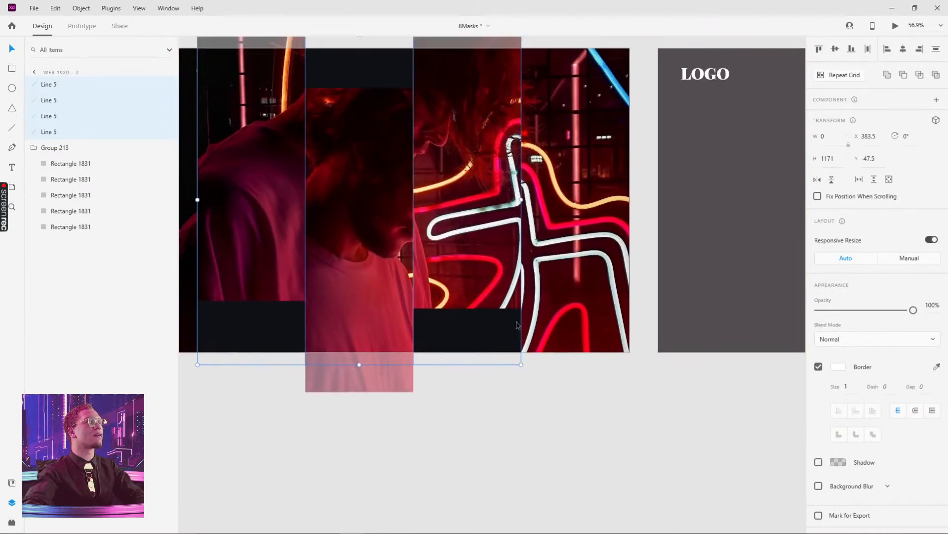
{"action": "left_click", "coordinate": [523, 424]}
{"action": "scroll", "coordinate": [607, 436], "scroll_direction": "left", "scroll_amount": 3}
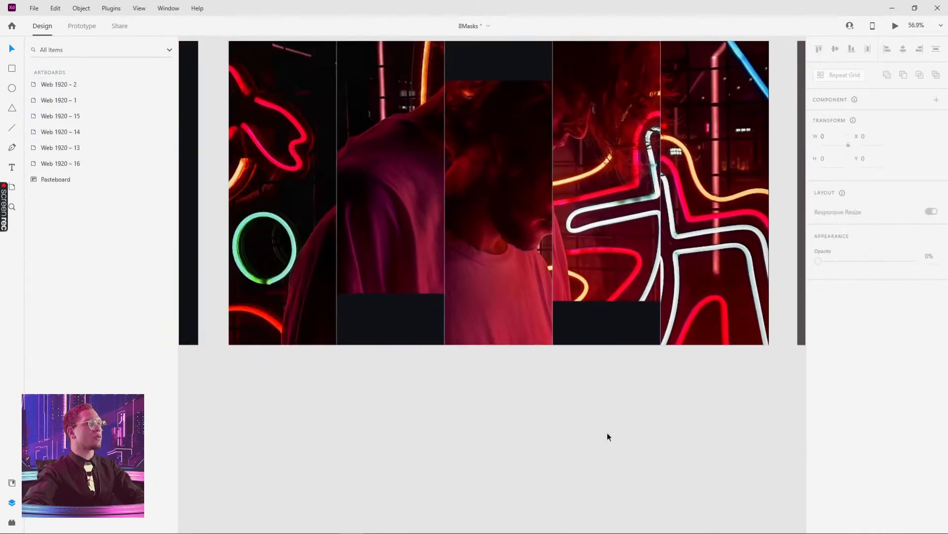
Step: Group the four white divider lines and lower the group's opacity to 37%
{"action": "left_click", "coordinate": [336, 307]}
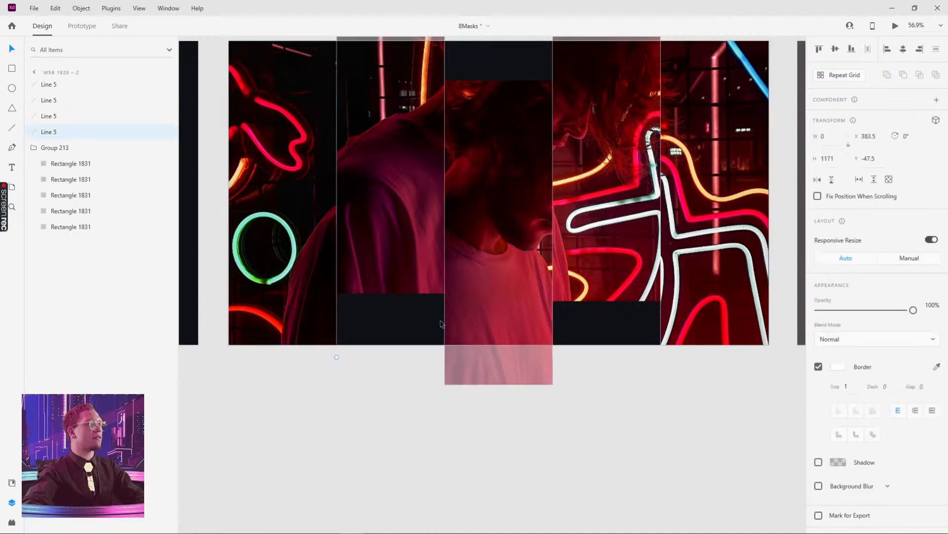
{"action": "left_click", "coordinate": [445, 323], "text": "shift"}
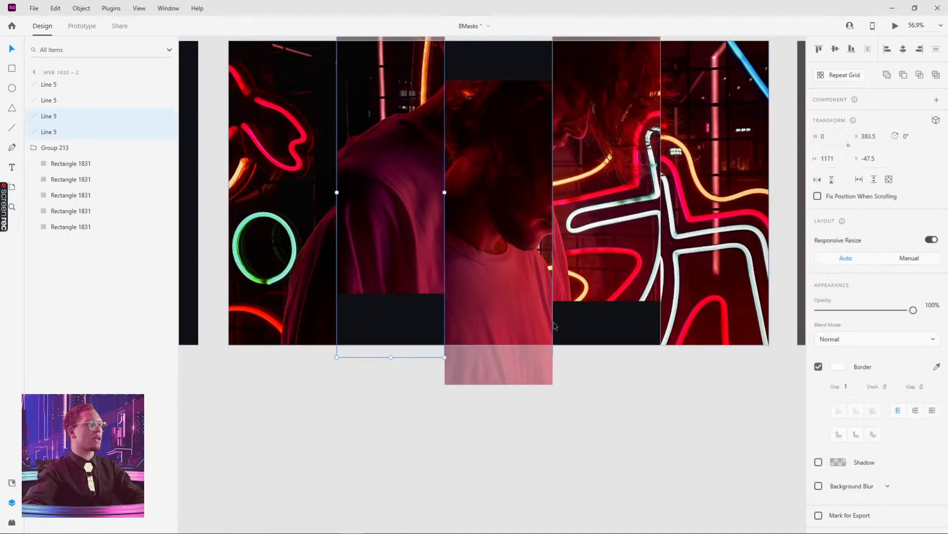
{"action": "left_click", "coordinate": [553, 326], "text": "shift"}
{"action": "left_click", "coordinate": [660, 328], "text": "shift"}
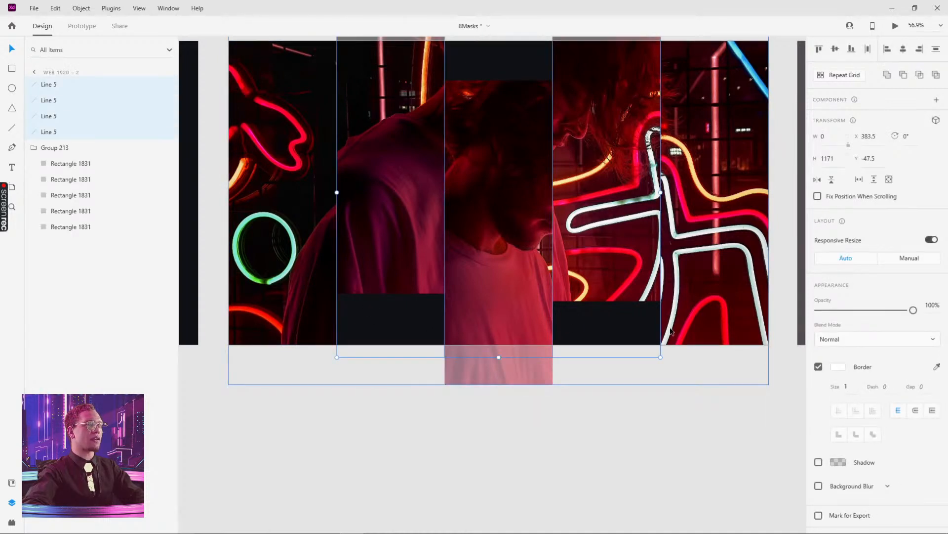
{"action": "key", "text": "ctrl+g"}
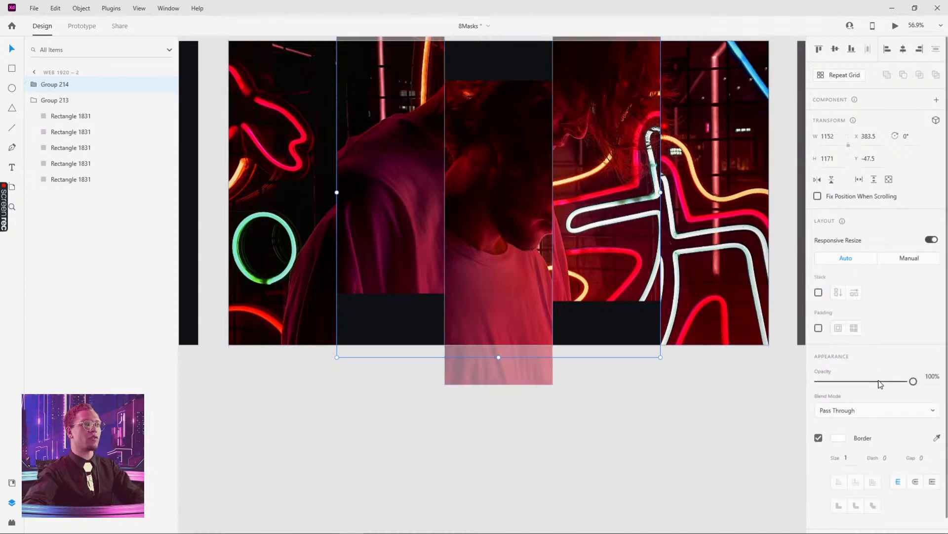
{"action": "left_click_drag", "start_coordinate": [913, 381], "coordinate": [856, 386]}
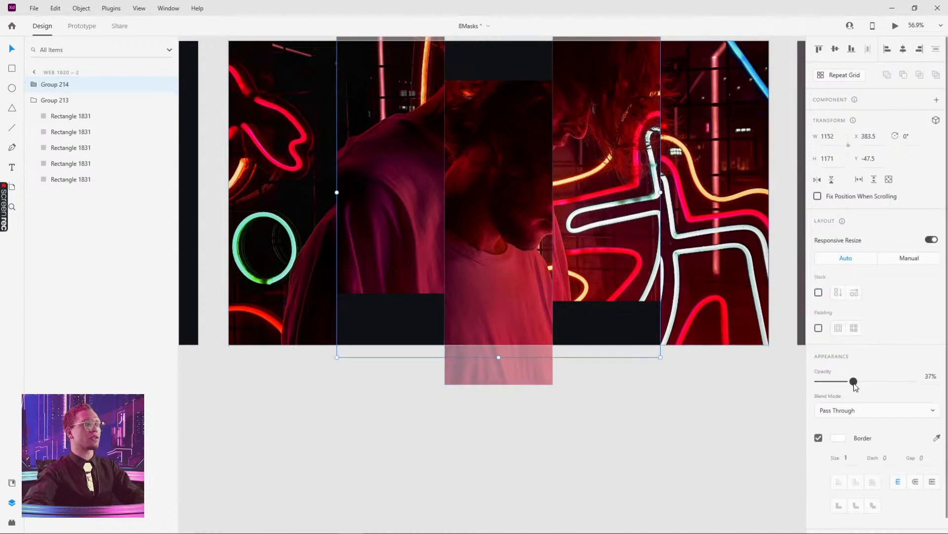
{"action": "left_click", "coordinate": [703, 438]}
Step: Realign the second, middle and fourth image strips inside the masked group to Y 0 so the picture is complete
{"action": "scroll", "coordinate": [534, 425], "scroll_direction": "up", "scroll_amount": 3}
{"action": "double_click", "coordinate": [457, 225]}
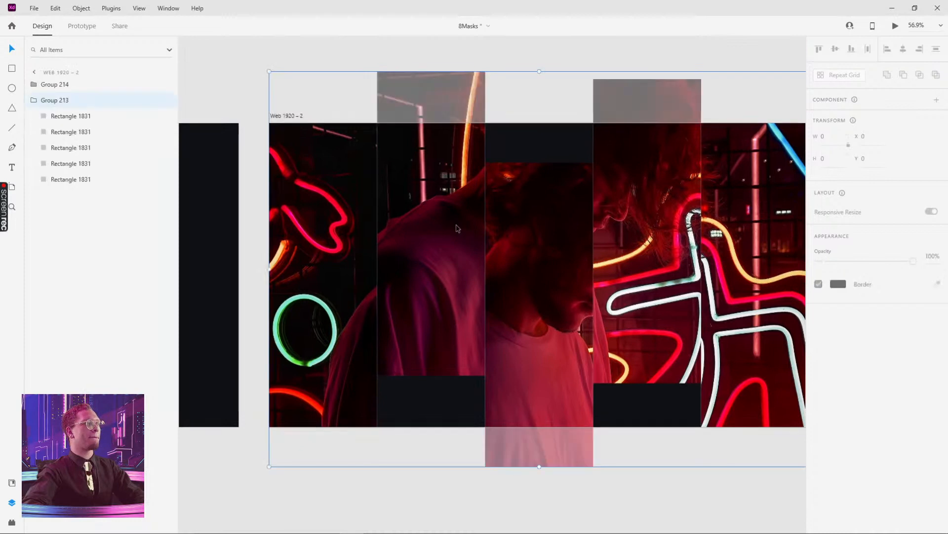
{"action": "left_click_drag", "start_coordinate": [441, 161], "coordinate": [437, 213]}
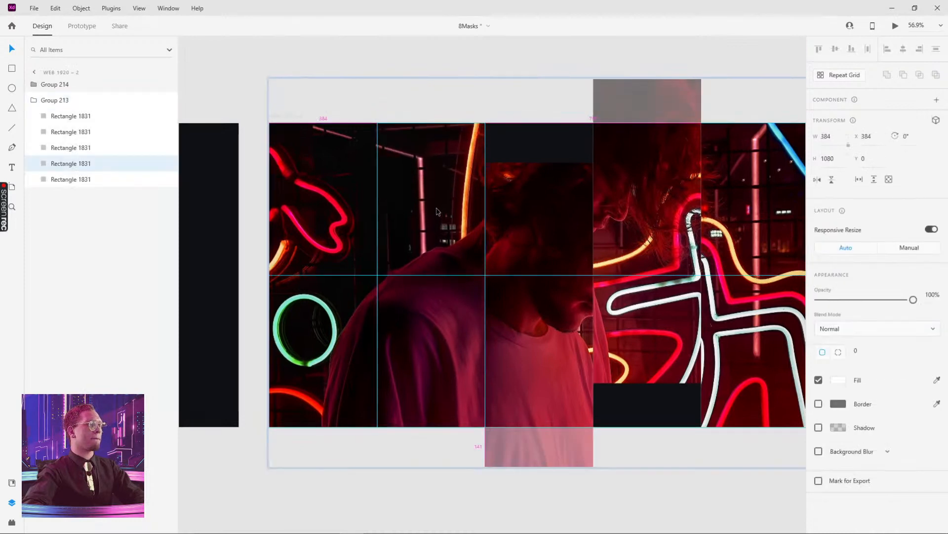
{"action": "left_click_drag", "start_coordinate": [547, 305], "coordinate": [547, 265]}
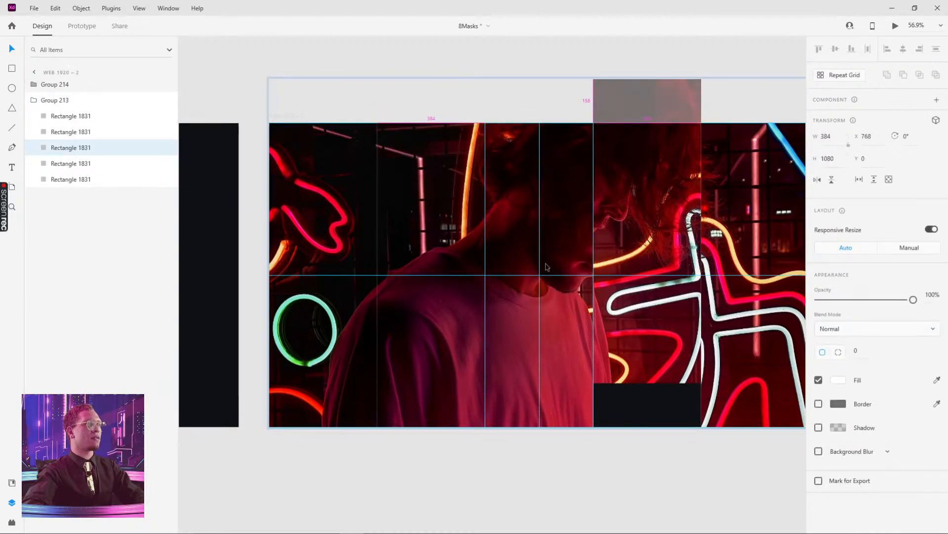
{"action": "left_click_drag", "start_coordinate": [659, 206], "coordinate": [660, 251]}
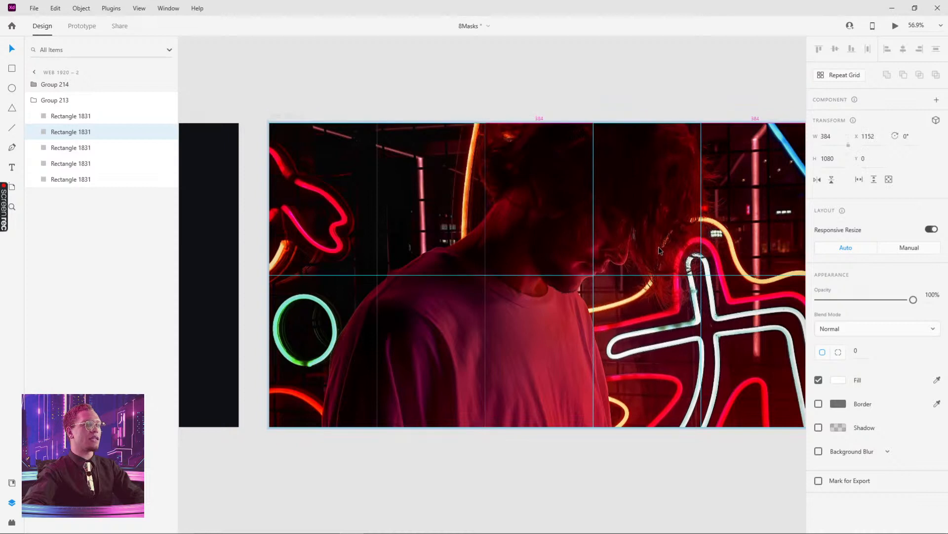
{"action": "left_click", "coordinate": [686, 461]}
Step: Copy the dark overlay rectangle and the logo from the pasteboard onto the Web 1920 – 2 artboard
{"action": "scroll", "coordinate": [623, 410], "scroll_direction": "down", "scroll_amount": 2}
{"action": "scroll", "coordinate": [617, 306], "scroll_direction": "right", "scroll_amount": 5}
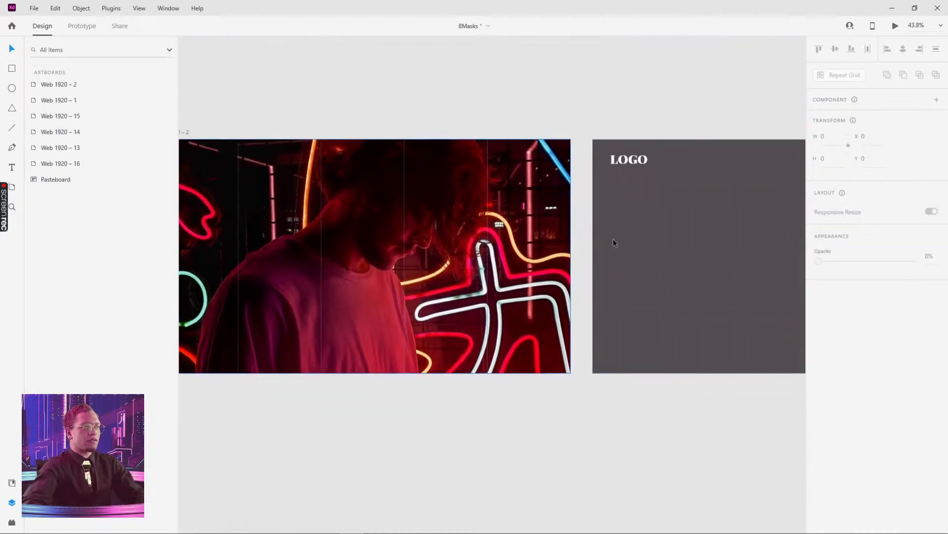
{"action": "left_click", "coordinate": [680, 231]}
{"action": "left_click", "coordinate": [634, 162], "text": "shift"}
{"action": "key", "text": "ctrl+c"}
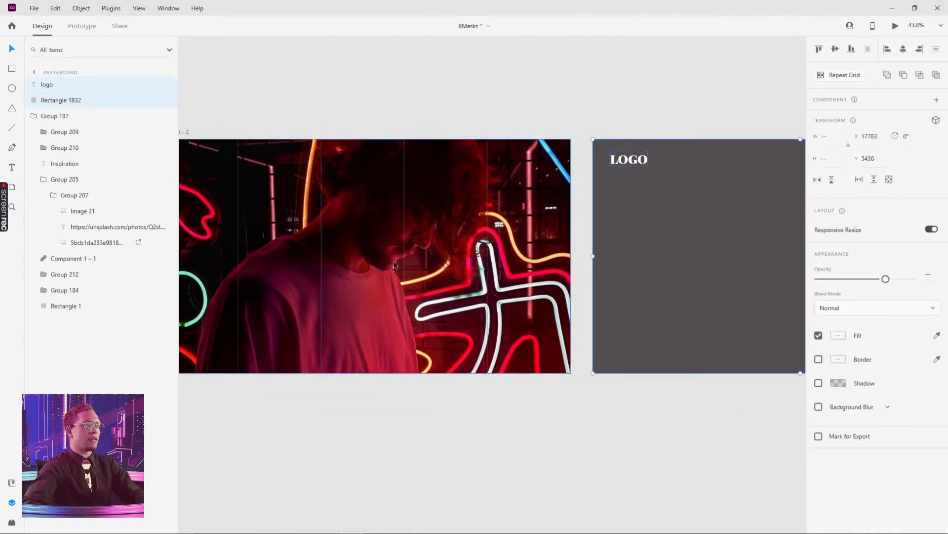
{"action": "left_click_drag", "start_coordinate": [380, 191], "coordinate": [514, 181]}
{"action": "left_click", "coordinate": [514, 181]}
{"action": "key", "text": "ctrl+v"}
{"action": "left_click", "coordinate": [529, 90]}
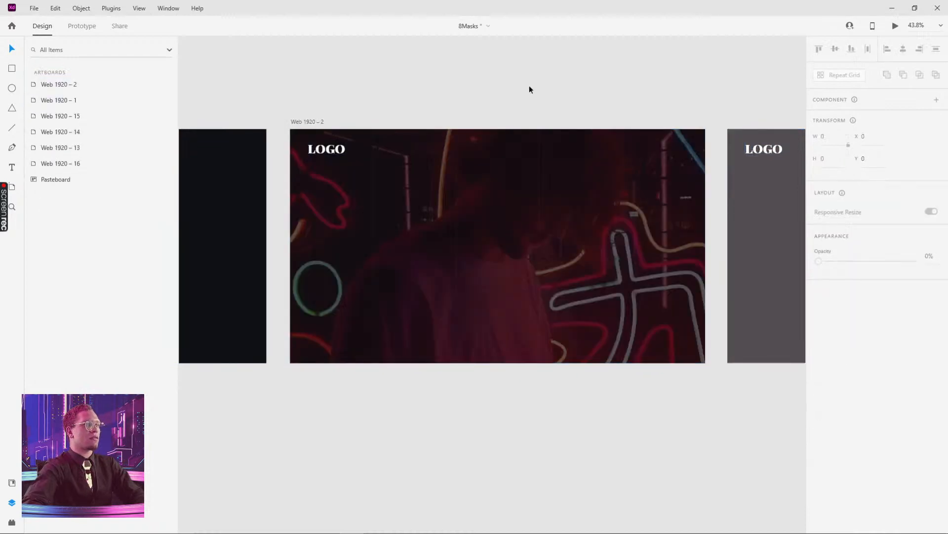
Step: Try placing the dark overlay rectangle beneath the divider line group, and undo the reordering
{"action": "left_click", "coordinate": [490, 242]}
{"action": "key", "text": "ctrl+bracketleft"}
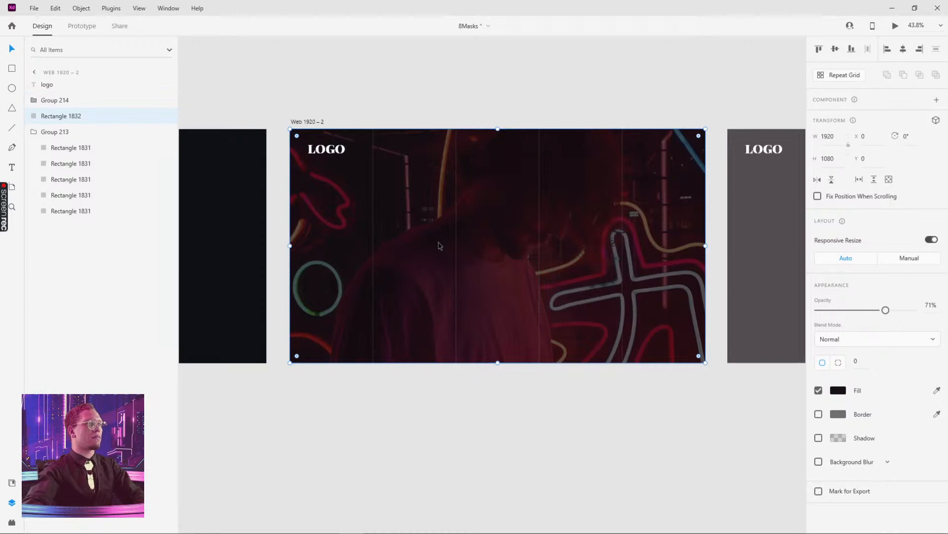
{"action": "left_click", "coordinate": [457, 246]}
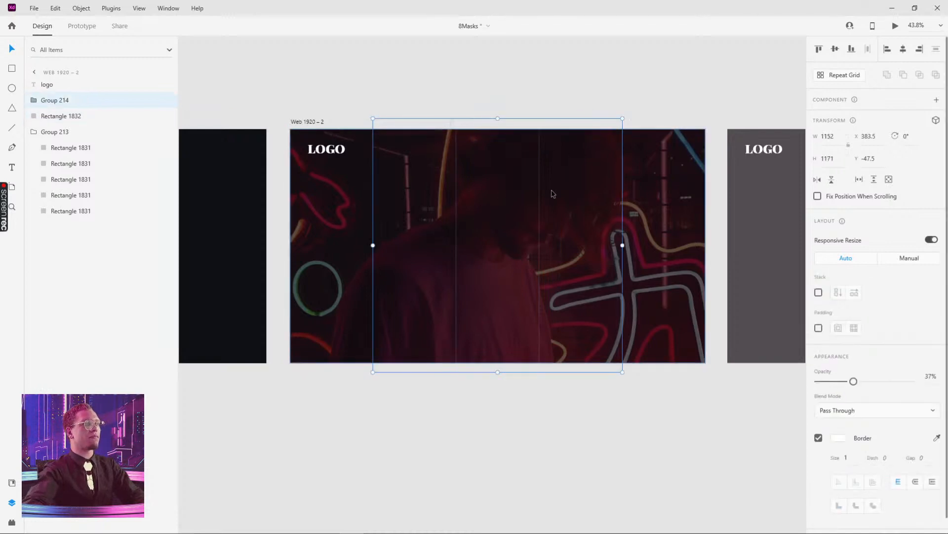
{"action": "key", "text": "ctrl+z"}
{"action": "left_click", "coordinate": [580, 92]}
Step: Examine the Web 1920 – 1 and Web 1920 – 2 artboards alongside the finished hero design above them
{"action": "scroll", "coordinate": [544, 88], "scroll_direction": "down", "scroll_amount": 3}
{"action": "scroll", "coordinate": [481, 186], "scroll_direction": "up", "scroll_amount": 3}
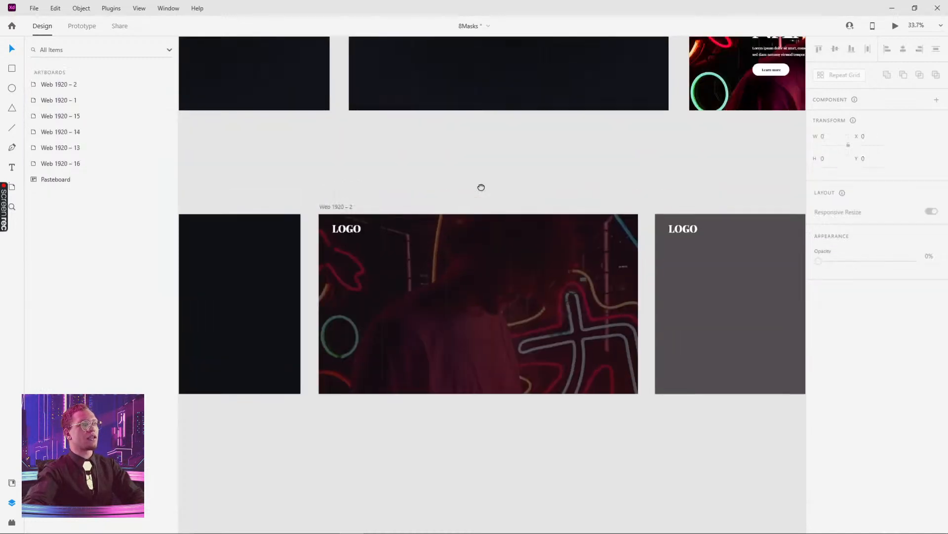
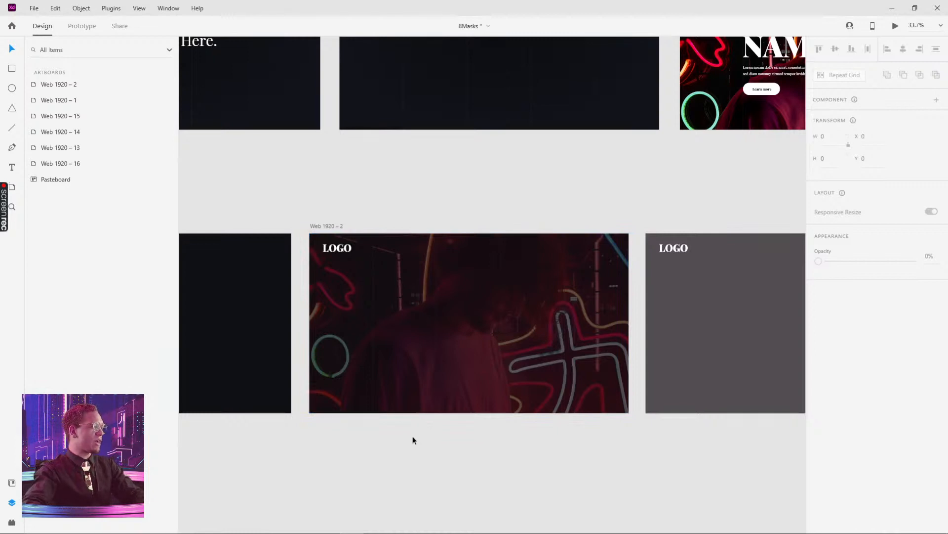
{"action": "left_click_drag", "start_coordinate": [332, 453], "coordinate": [639, 433]}
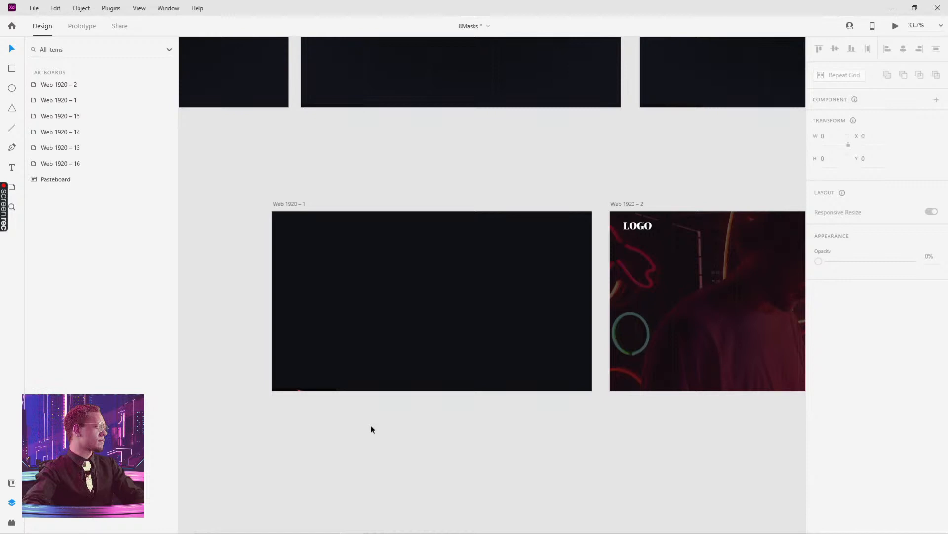
{"action": "left_click_drag", "start_coordinate": [352, 422], "coordinate": [457, 447]}
{"action": "left_click_drag", "start_coordinate": [612, 304], "coordinate": [173, 285]}
{"action": "left_click", "coordinate": [512, 337]}
{"action": "scroll", "coordinate": [413, 244], "scroll_direction": "up", "scroll_amount": 3}
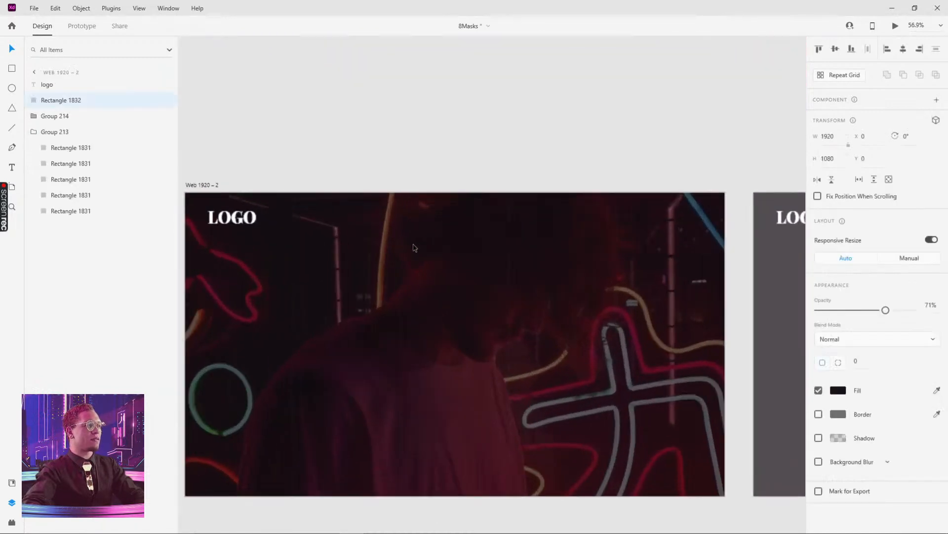
{"action": "scroll", "coordinate": [424, 222], "scroll_direction": "right", "scroll_amount": 5}
{"action": "scroll", "coordinate": [490, 163], "scroll_direction": "down", "scroll_amount": 4}
{"action": "left_click_drag", "start_coordinate": [490, 157], "coordinate": [491, 202]}
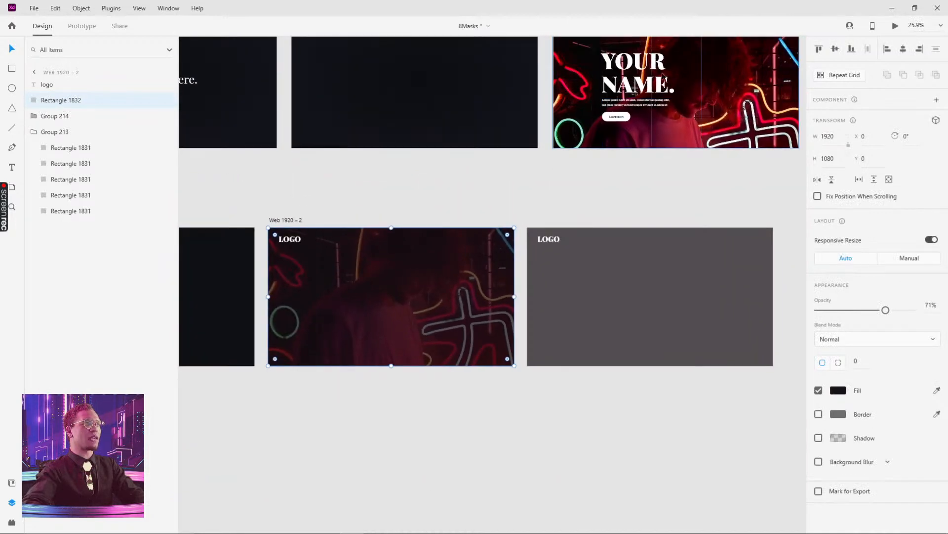
Step: Add the two-line heading "YOUR NAME." on the darkened image of the Web 1920 – 2 artboard
{"action": "key", "text": "t"}
{"action": "left_click", "coordinate": [307, 295]}
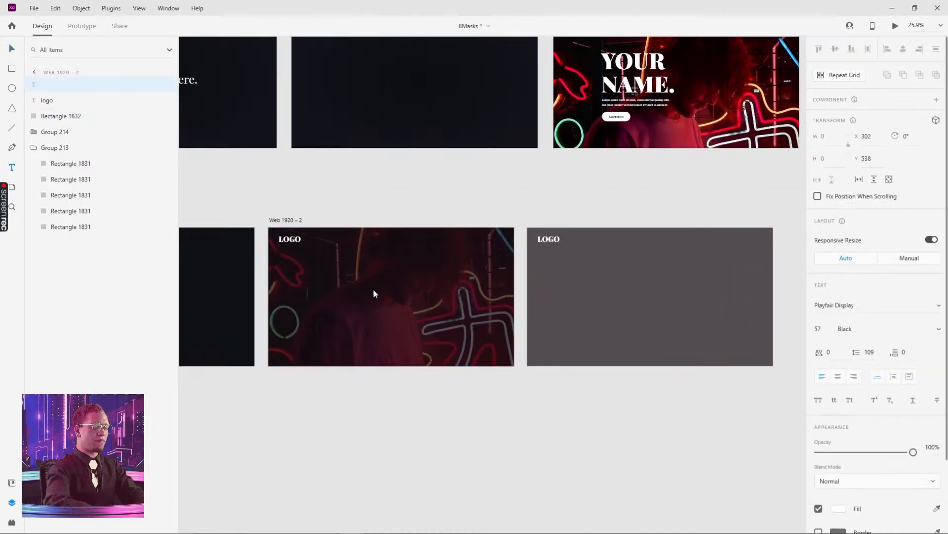
{"action": "type", "text": "YOUR"}
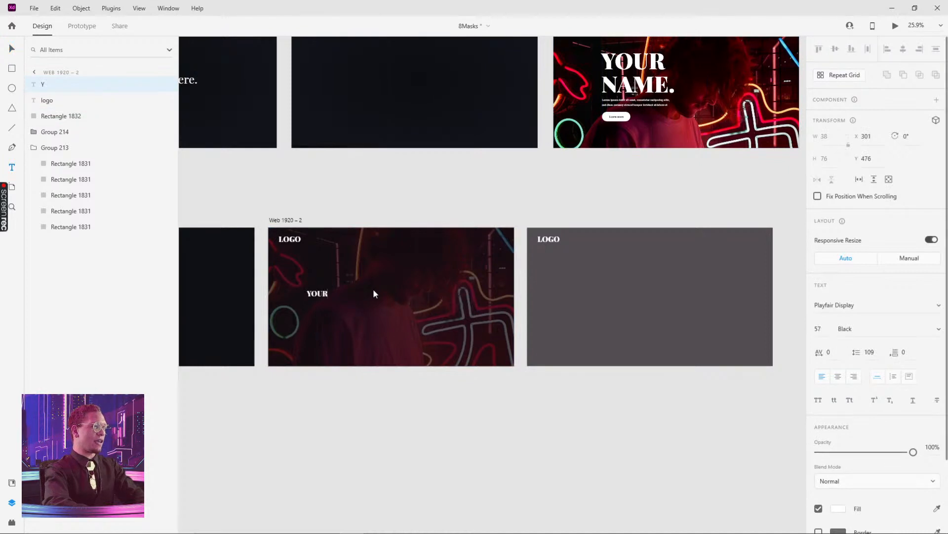
{"action": "key", "text": "Return"}
{"action": "type", "text": "NAME."}
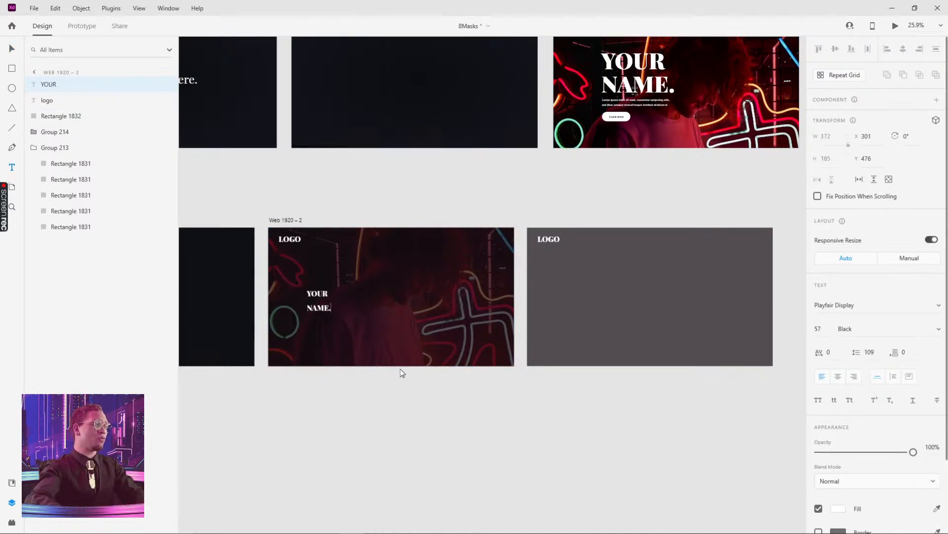
Step: Tighten the "YOUR NAME." heading's line spacing to 62 and enlarge the text
{"action": "scroll", "coordinate": [318, 298], "scroll_direction": "up", "scroll_amount": 3}
{"action": "scroll", "coordinate": [319, 298], "scroll_direction": "up", "scroll_amount": 1}
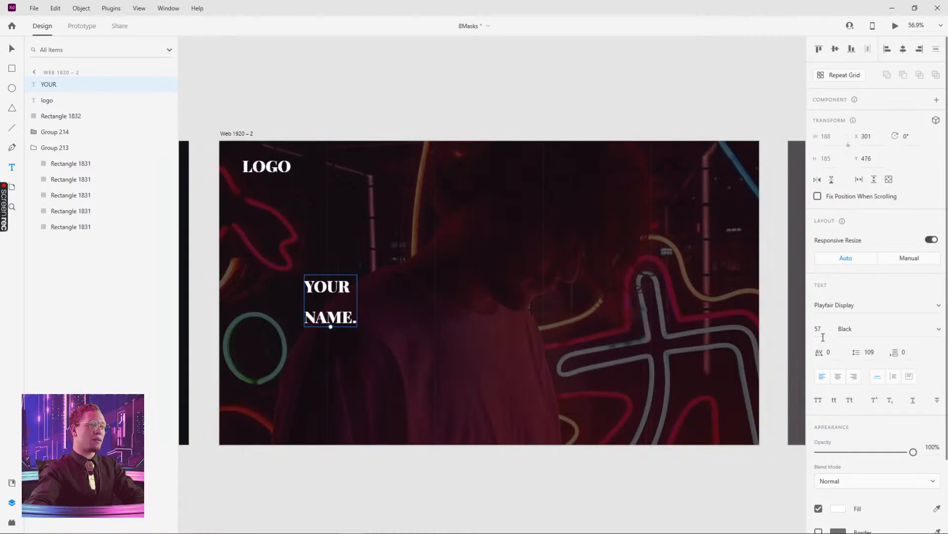
{"action": "left_click_drag", "start_coordinate": [874, 360], "coordinate": [882, 436]}
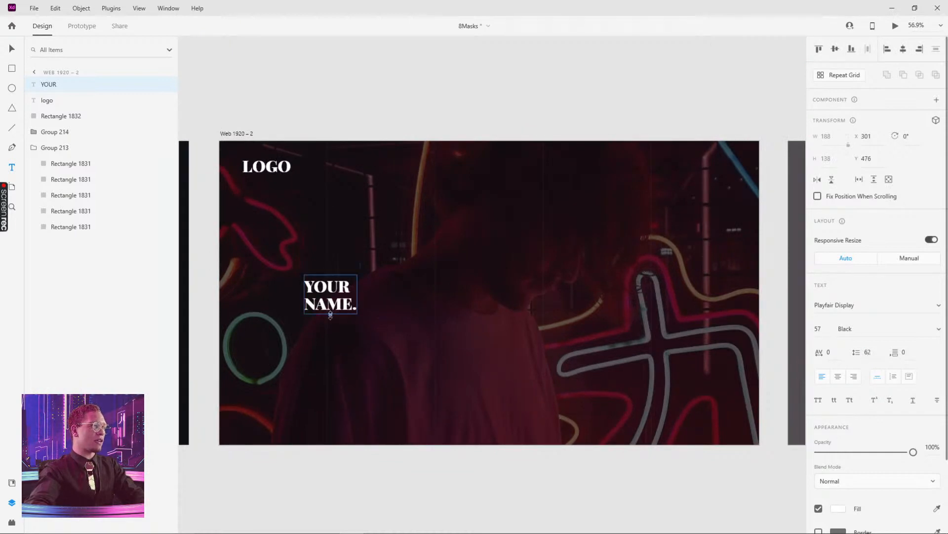
{"action": "mouse_move", "coordinate": [331, 314]}
{"action": "left_mouse_down"}
{"action": "mouse_move", "coordinate": [343, 354]}
{"action": "mouse_move", "coordinate": [381, 292]}
{"action": "left_mouse_up"}
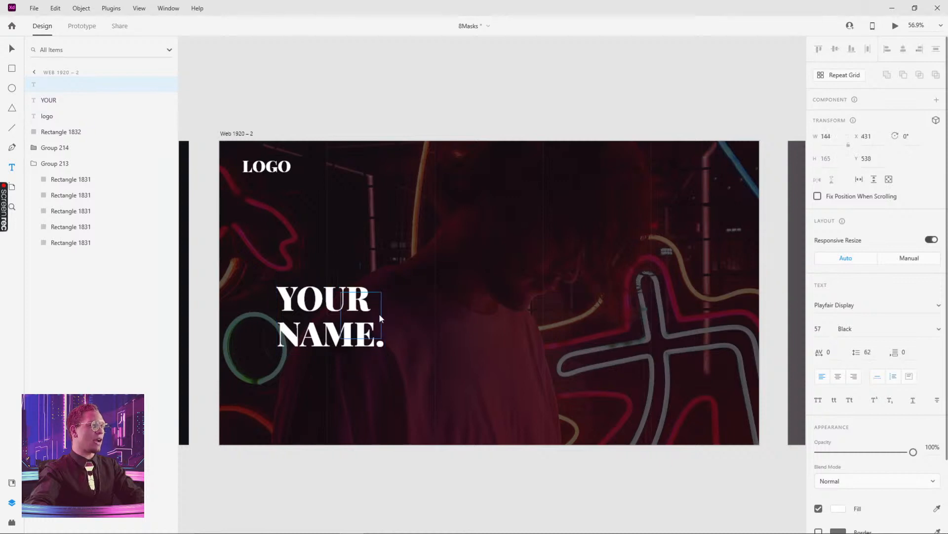
Step: Move the "YOUR NAME." heading up to the first divider line at X 384 and enlarge it to size 141
{"action": "type", "text": "v"}
{"action": "left_click", "coordinate": [335, 306]}
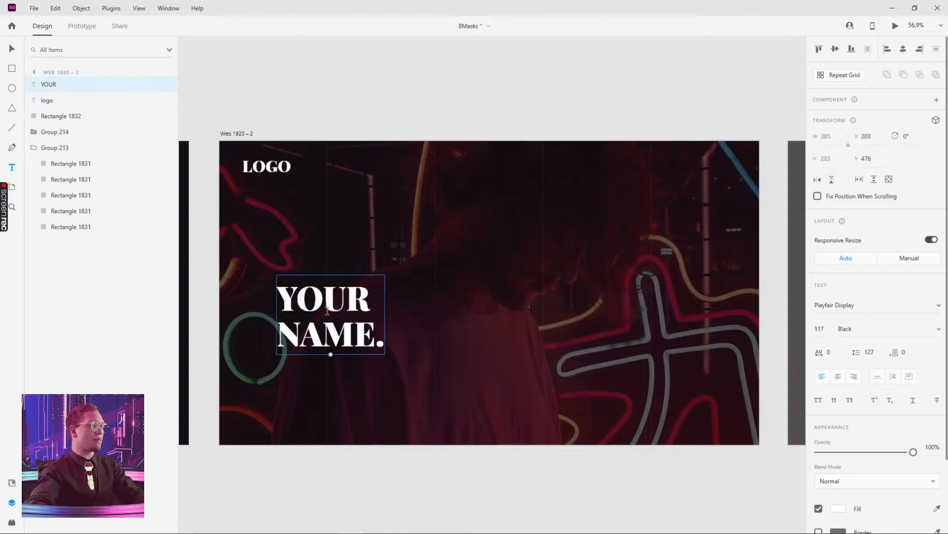
{"action": "left_click_drag", "start_coordinate": [340, 298], "coordinate": [386, 245]}
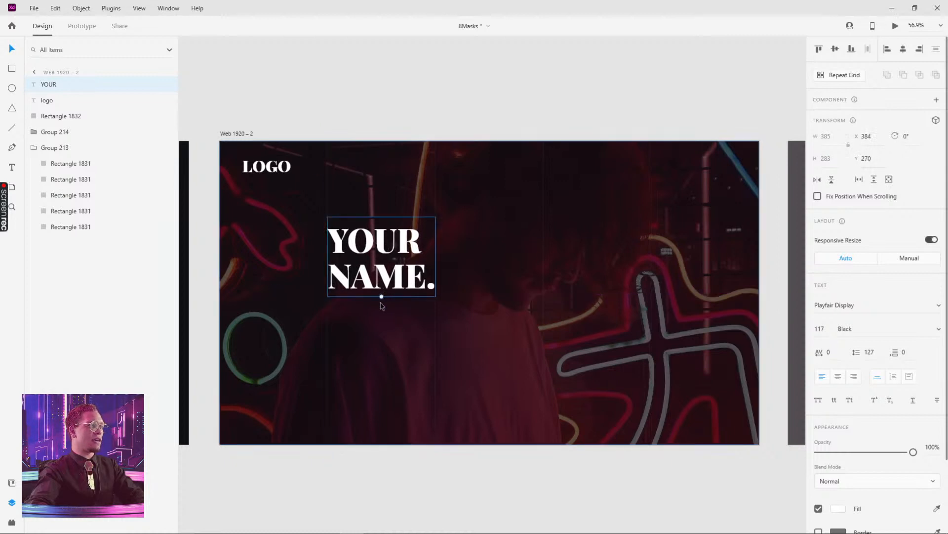
{"action": "left_click_drag", "start_coordinate": [382, 297], "coordinate": [456, 349]}
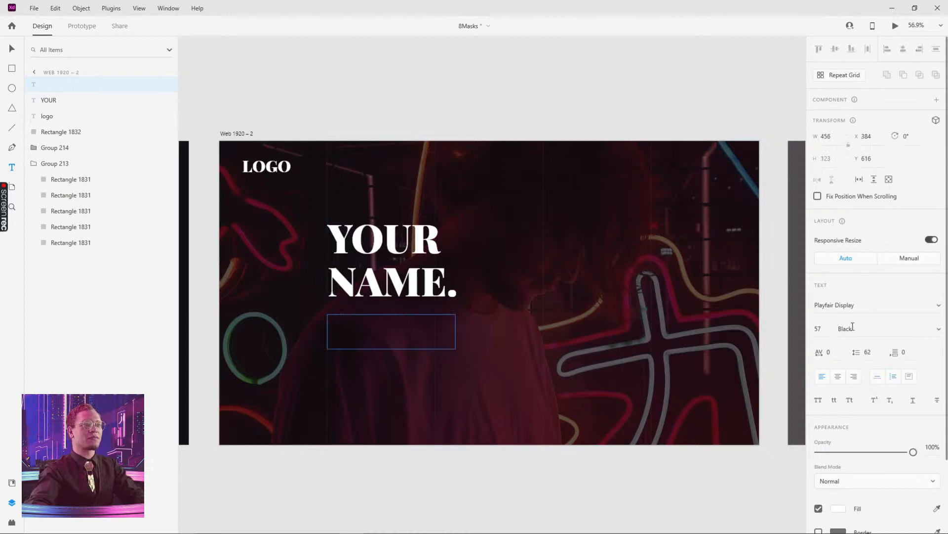
Step: Switch the new text area beneath the heading to the Montserrat font and enter "asdf" as temporary text
{"action": "left_click", "coordinate": [856, 306]}
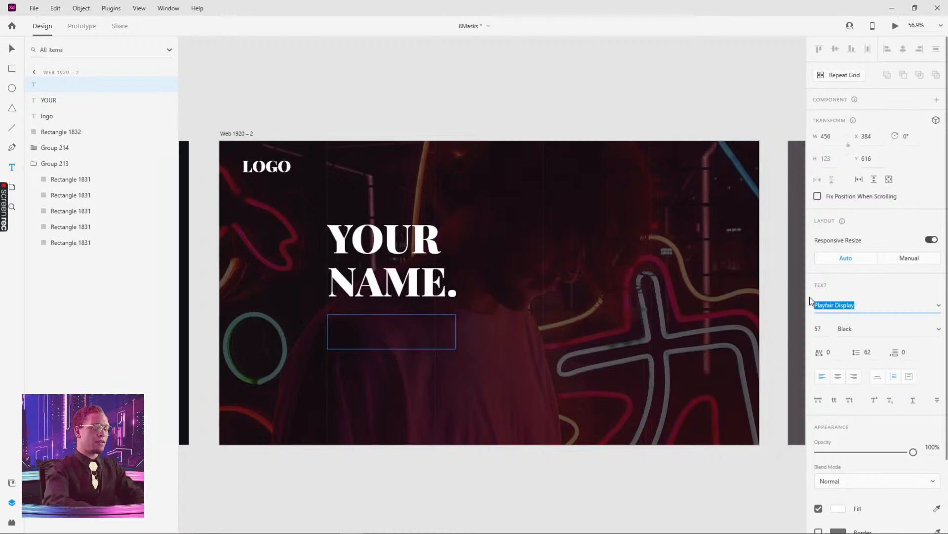
{"action": "type", "text": "Mont"}
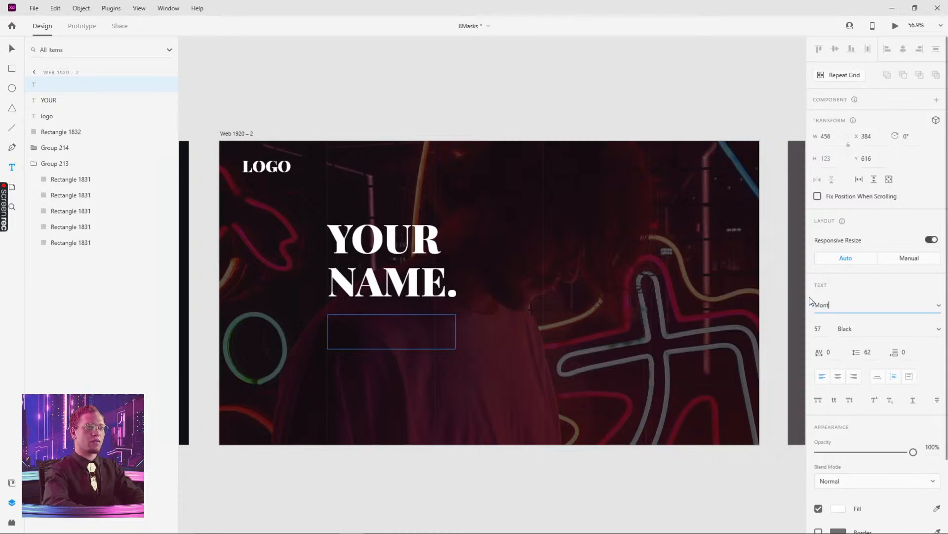
{"action": "key", "text": "Return"}
{"action": "type", "text": "asdf"}
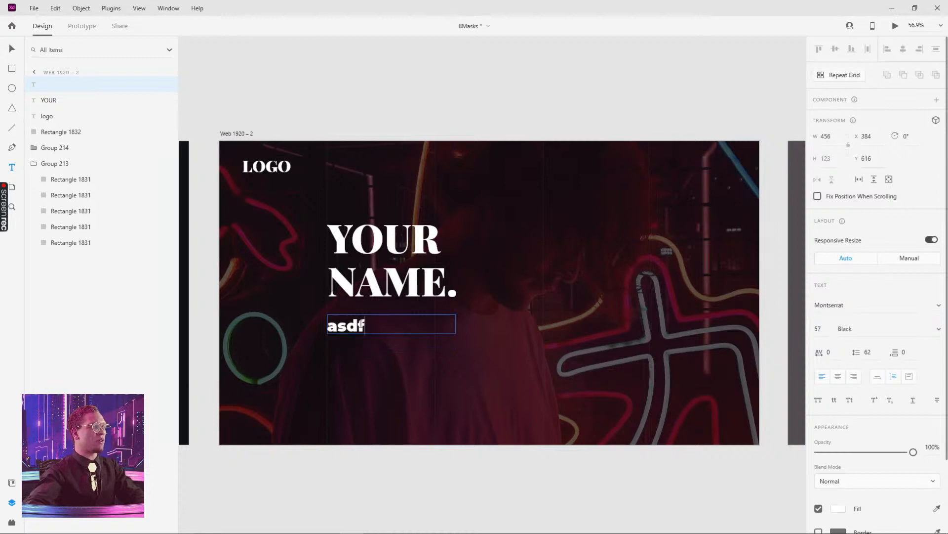
Step: Set the "asdf" text to Regular weight and size 20
{"action": "key", "text": "ctrl+a"}
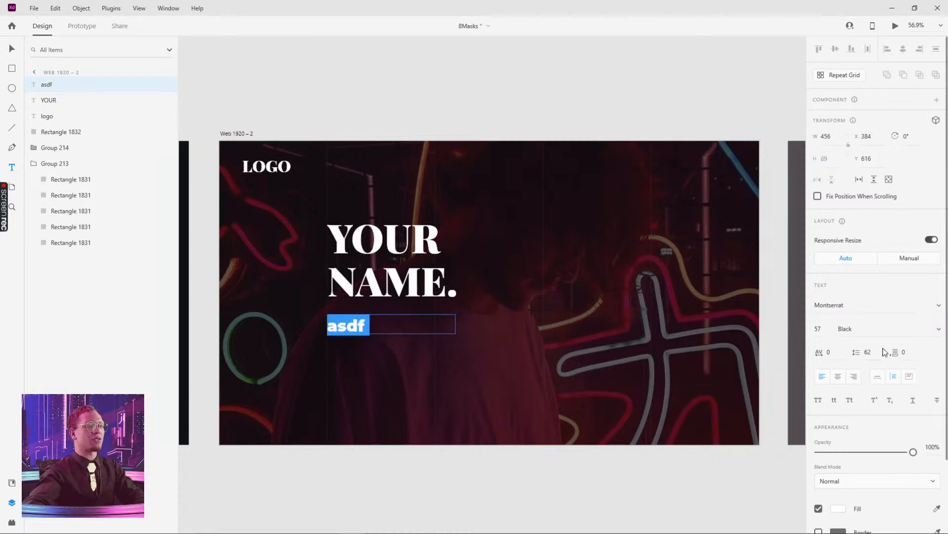
{"action": "left_click", "coordinate": [940, 330]}
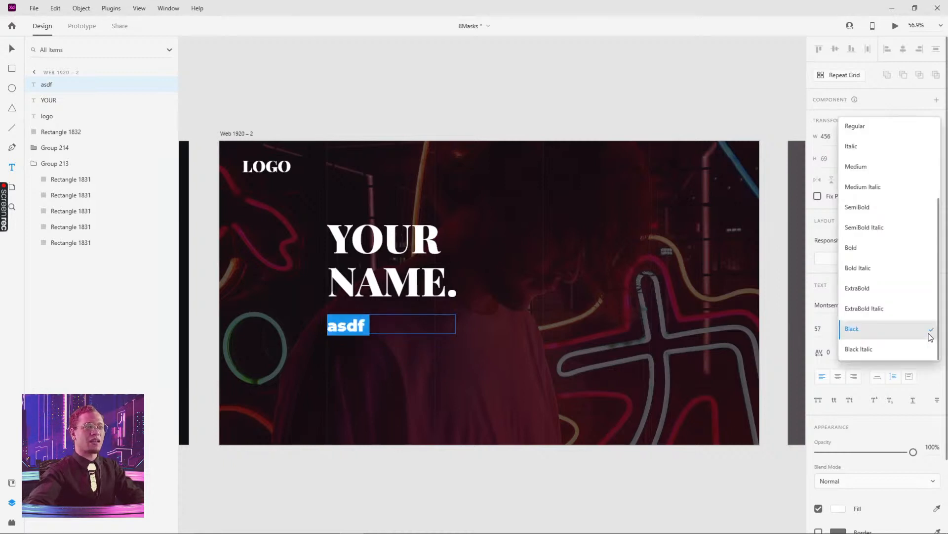
{"action": "left_click", "coordinate": [882, 130]}
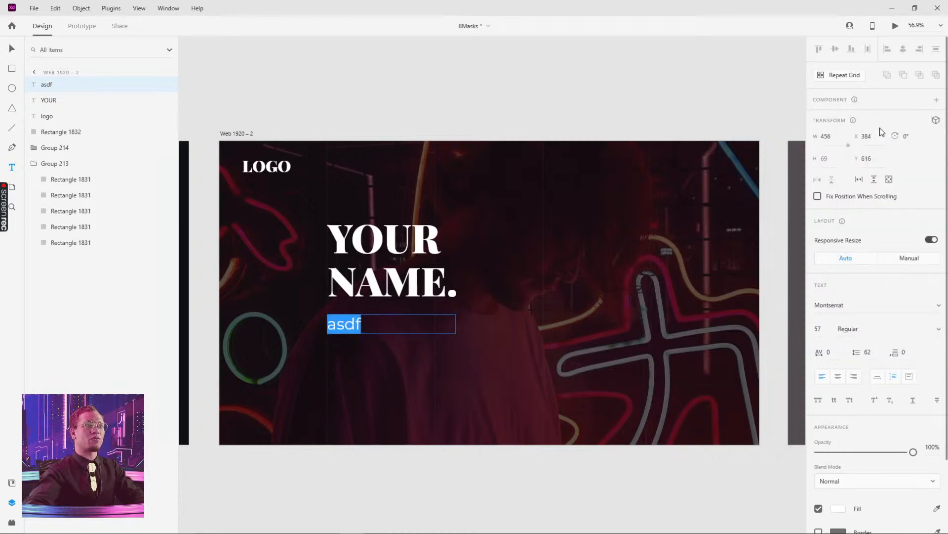
{"action": "left_click", "coordinate": [830, 328]}
{"action": "type", "text": "20"}
{"action": "key", "text": "Return"}
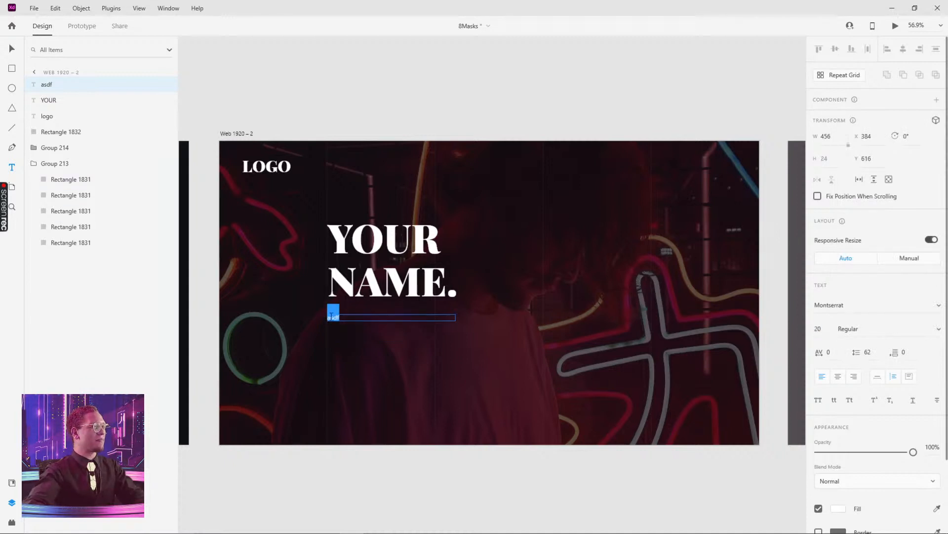
Step: Extend the text area to a height of about 138 and fill it with Quick Lorem Ipsum placeholder text
{"action": "left_click", "coordinate": [12, 523]}
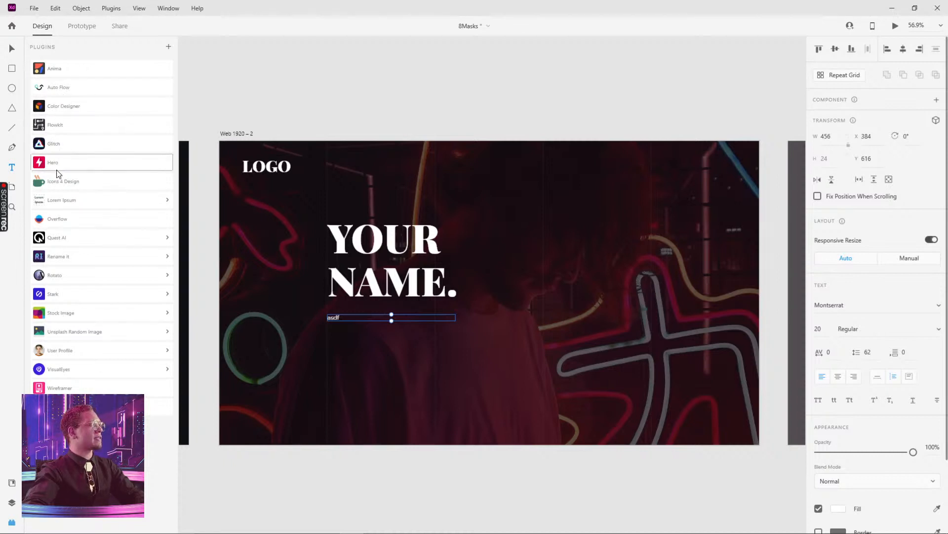
{"action": "left_click", "coordinate": [57, 199]}
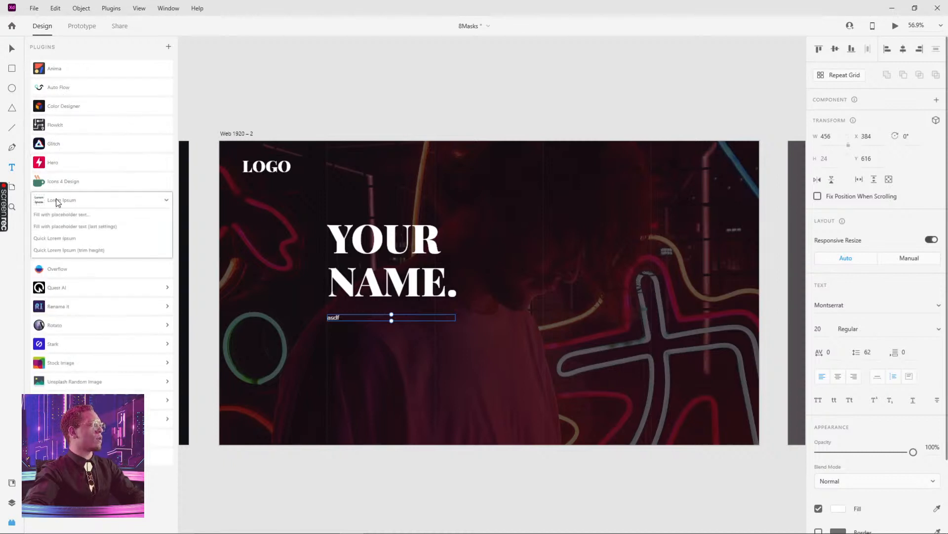
{"action": "left_click", "coordinate": [64, 237]}
{"action": "left_click_drag", "start_coordinate": [391, 320], "coordinate": [391, 353]}
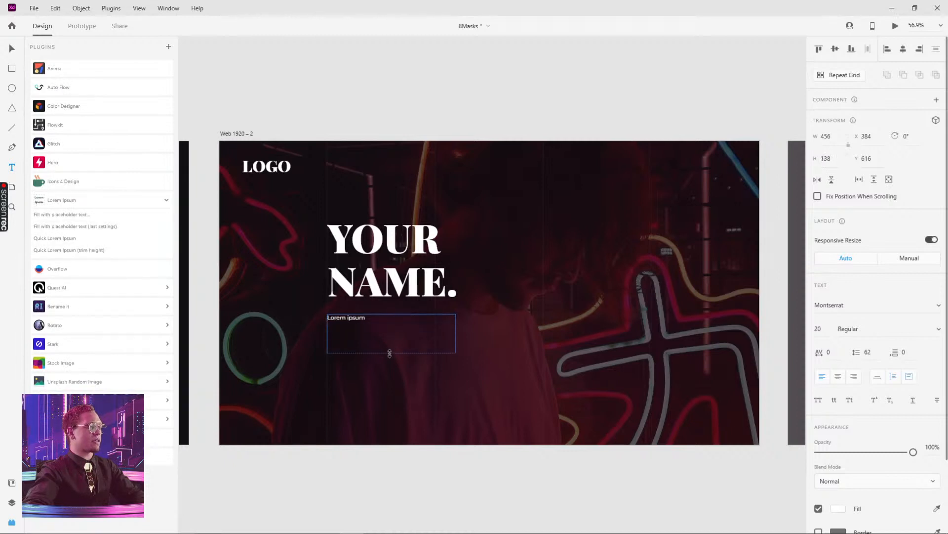
{"action": "left_click", "coordinate": [62, 240]}
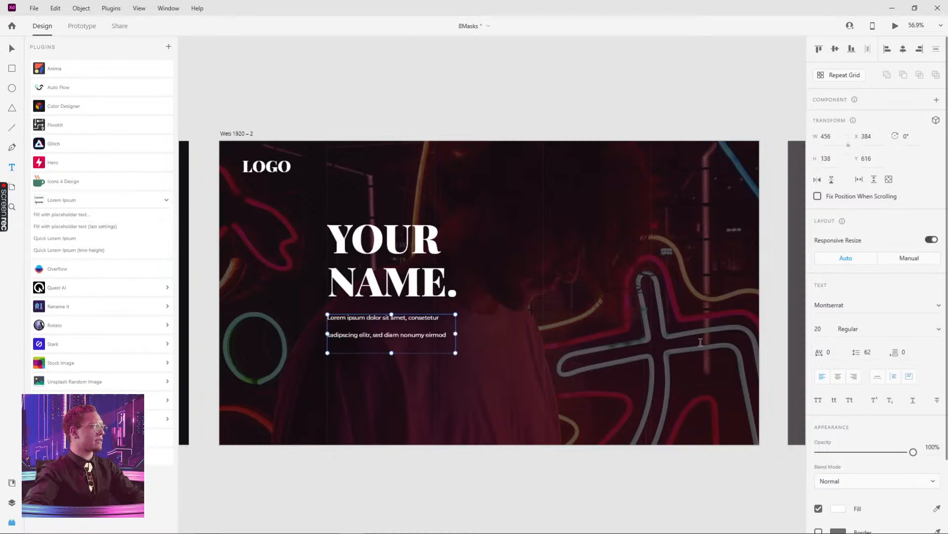
Step: Reduce the paragraph's line spacing to 31, refill it as three lines about 86 high, and move it up to Y 588
{"action": "left_click_drag", "start_coordinate": [876, 363], "coordinate": [883, 430]}
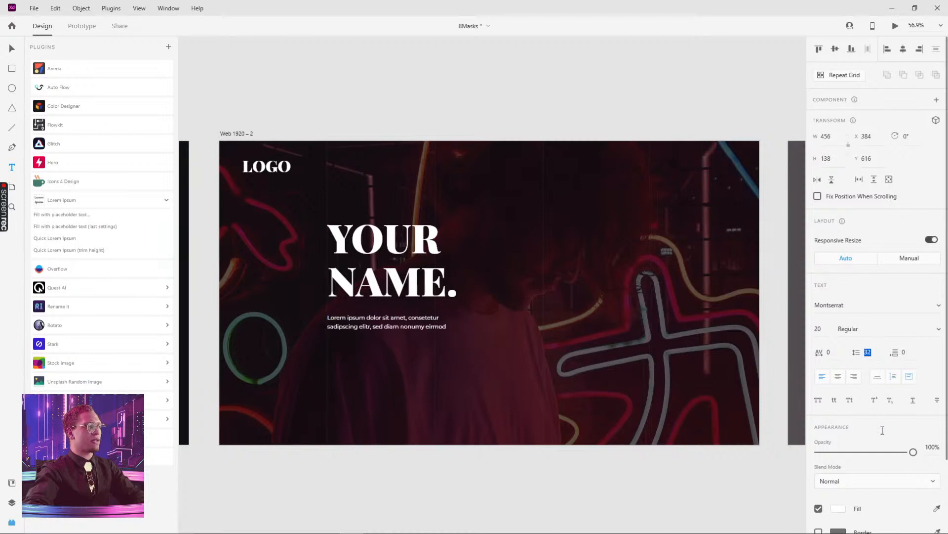
{"action": "left_click", "coordinate": [49, 238]}
{"action": "left_click_drag", "start_coordinate": [394, 356], "coordinate": [392, 338]}
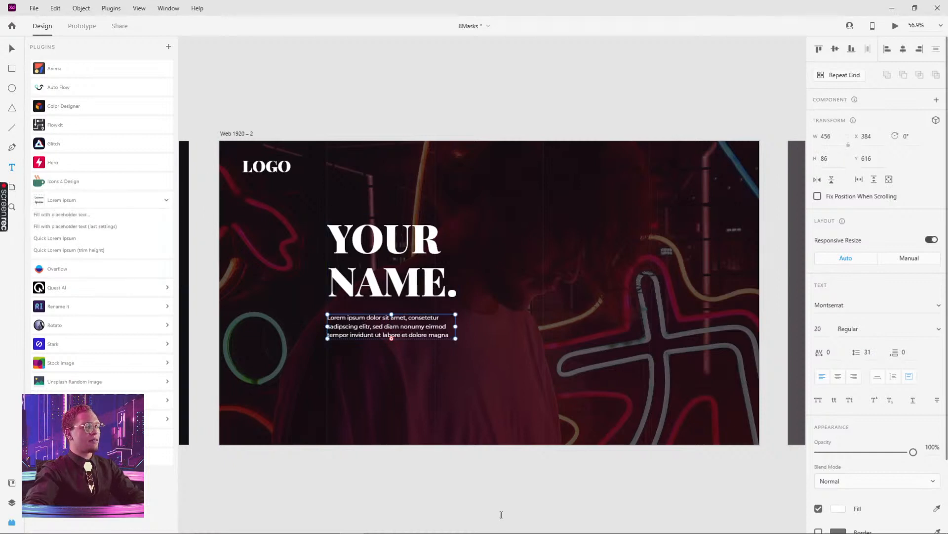
{"action": "left_click", "coordinate": [510, 498]}
{"action": "left_click_drag", "start_coordinate": [394, 330], "coordinate": [394, 322]}
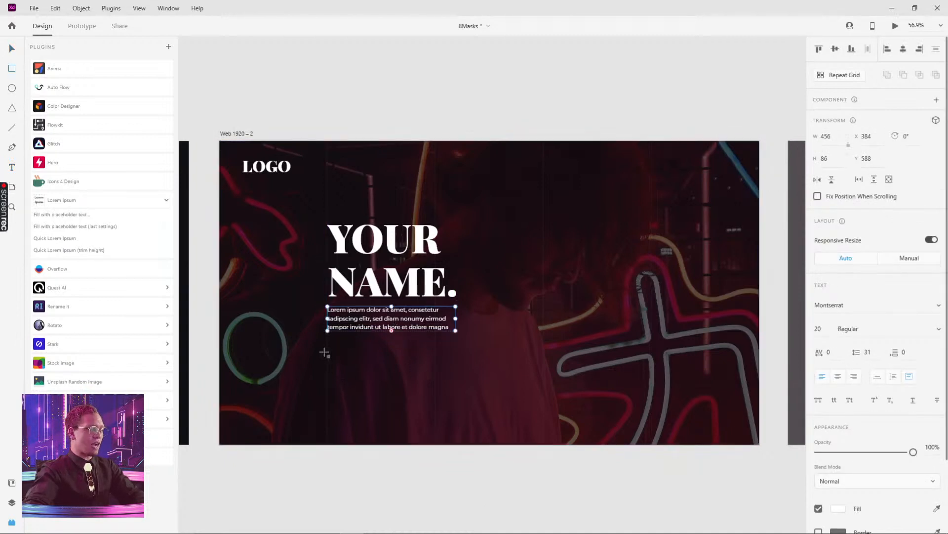
Step: Draw a white pill-shaped button about 381 by 69 with corner radius 35 below the paragraph, and place a copy of the paragraph over it
{"action": "key", "text": "r"}
{"action": "mouse_move", "coordinate": [327, 341]}
{"action": "left_mouse_down"}
{"action": "mouse_move", "coordinate": [385, 363]}
{"action": "mouse_move", "coordinate": [437, 361]}
{"action": "mouse_move", "coordinate": [421, 355]}
{"action": "left_mouse_up"}
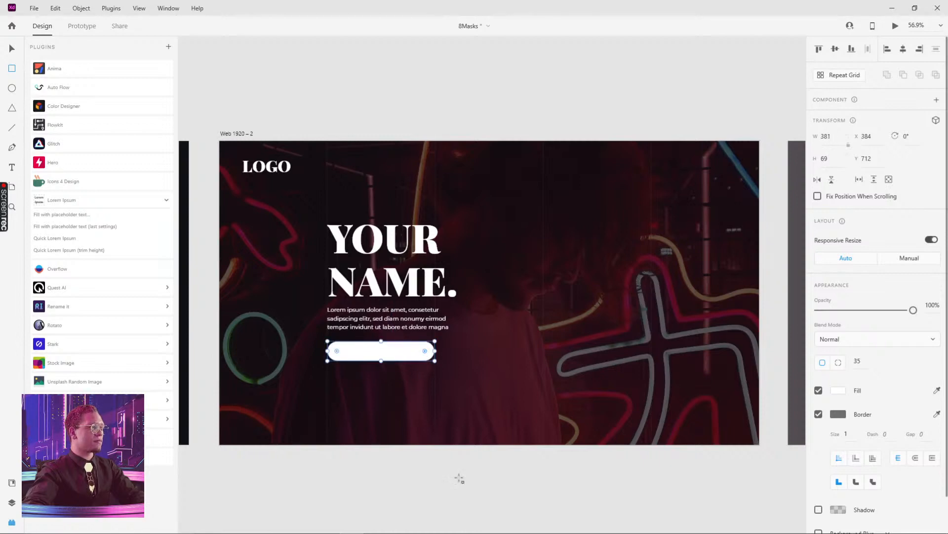
{"action": "scroll", "coordinate": [361, 364], "scroll_direction": "up", "scroll_amount": 3}
{"action": "left_click_drag", "start_coordinate": [427, 254], "coordinate": [429, 334]}
{"action": "left_click", "coordinate": [429, 335]}
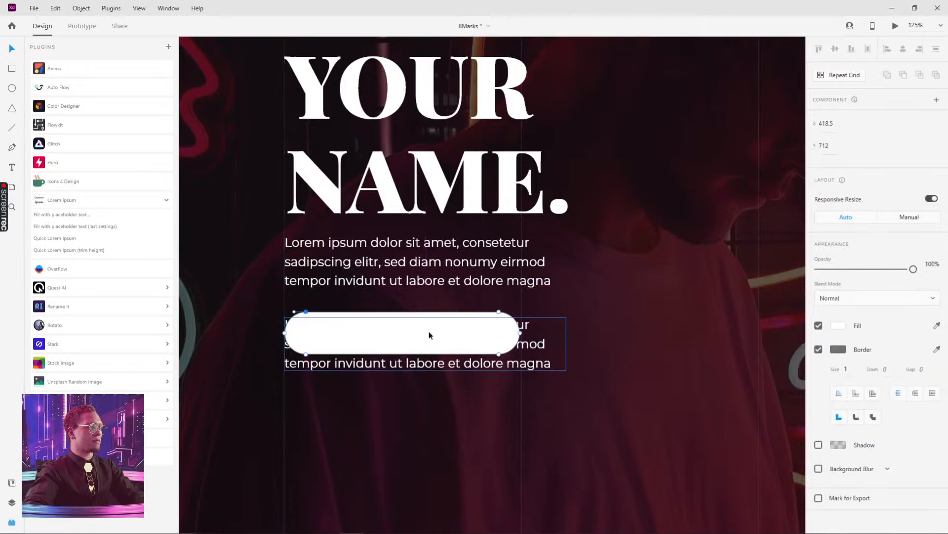
Step: Replace the copied paragraph's text over the button with "SAY HI"
{"action": "double_click", "coordinate": [466, 357]}
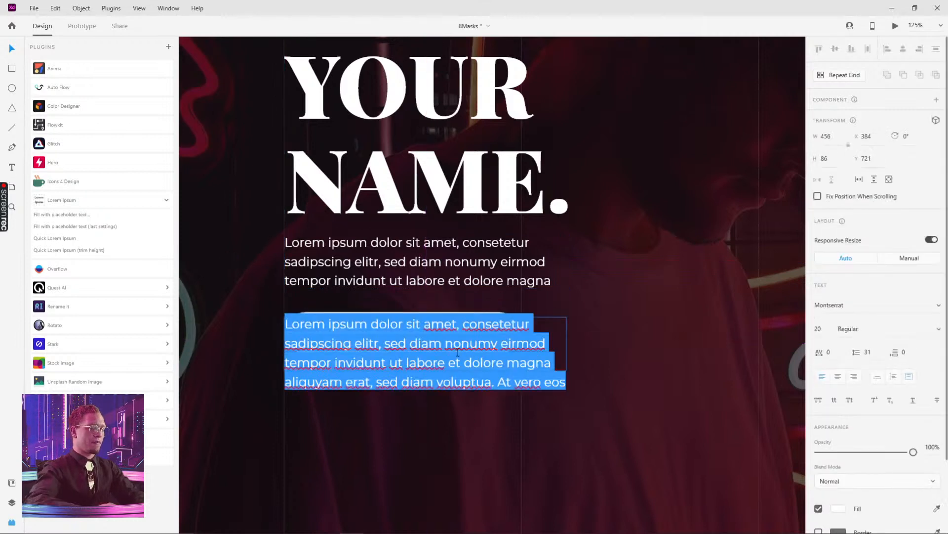
{"action": "type", "text": "Sign"}
{"action": "type", "text": "HI"}
{"action": "key", "text": "ctrl+a"}
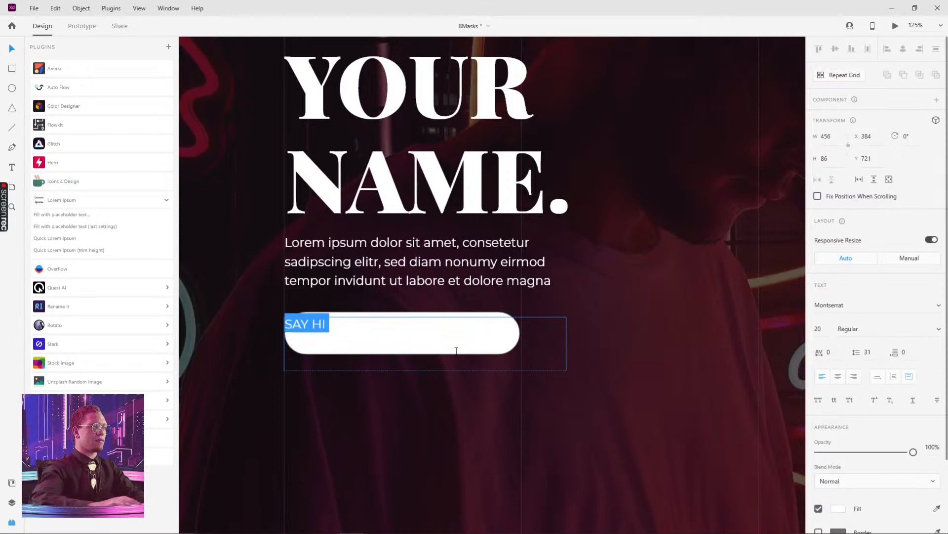
Step: Give the "SAY HI" label the saved dark swatch as fill, shrink its text area, and center it on the button
{"action": "left_click", "coordinate": [839, 511]}
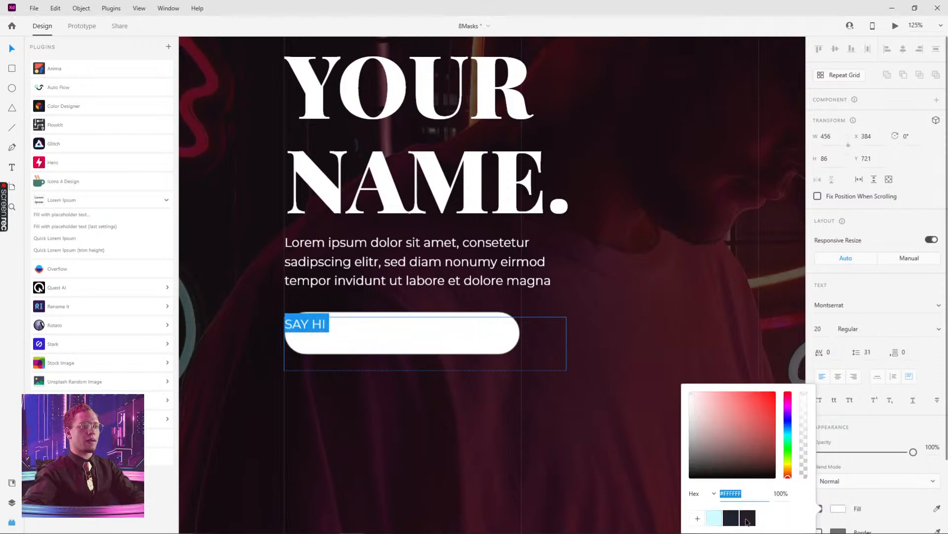
{"action": "left_click", "coordinate": [747, 519]}
{"action": "key", "text": "Escape"}
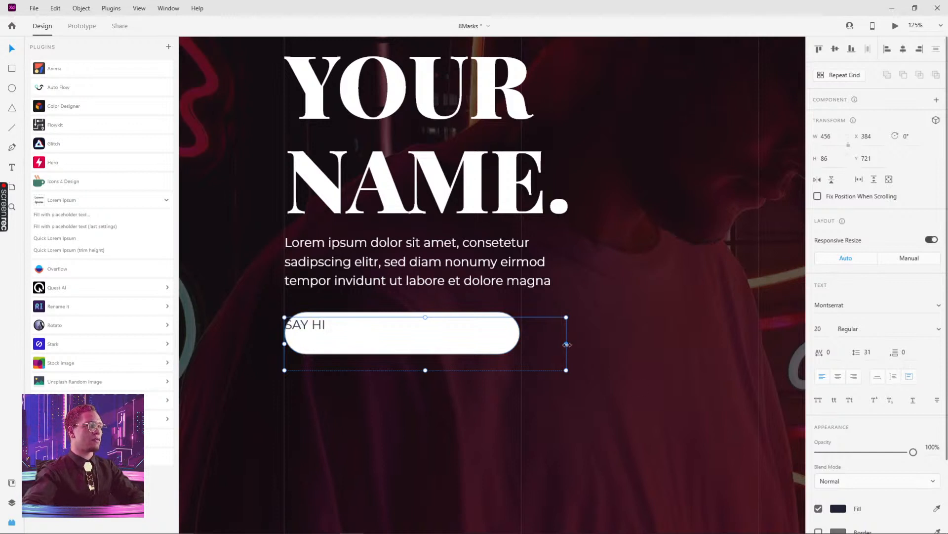
{"action": "left_click_drag", "start_coordinate": [567, 344], "coordinate": [408, 336]}
Step: Match the "SAY HI" label to the heading by setting its font to Playfair Display in Black weight
{"action": "left_click", "coordinate": [432, 109]}
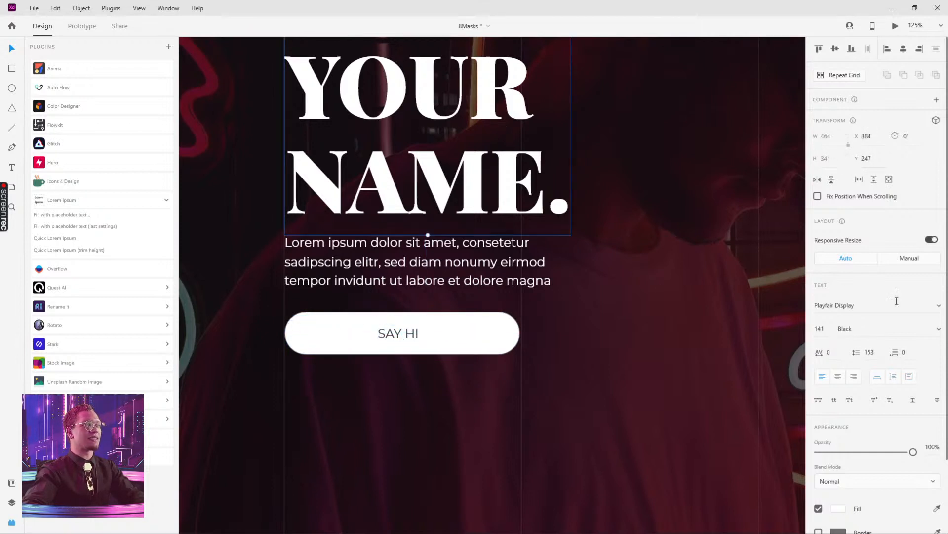
{"action": "left_click", "coordinate": [862, 305]}
{"action": "key", "text": "ctrl+c"}
{"action": "left_click", "coordinate": [378, 330]}
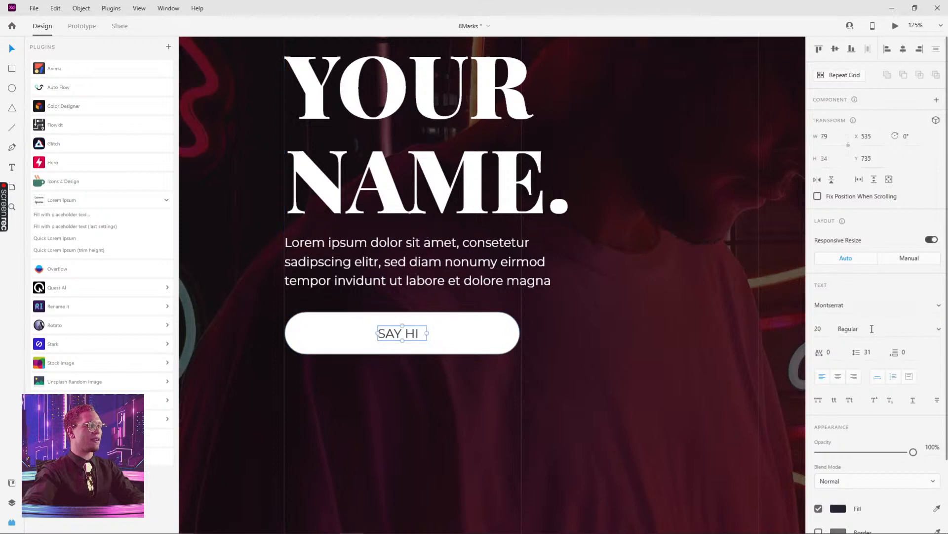
{"action": "left_click", "coordinate": [862, 306]}
{"action": "key", "text": "ctrl+v"}
{"action": "key", "text": "Return"}
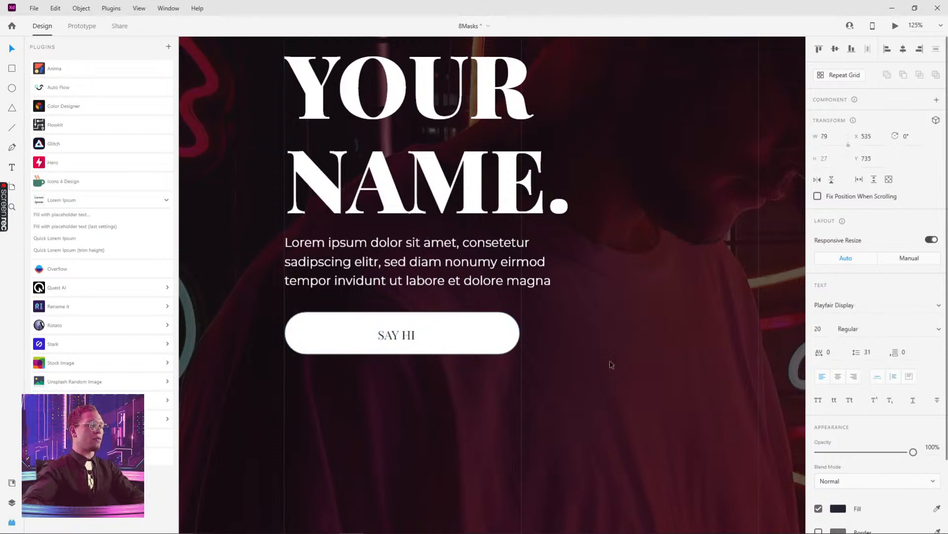
{"action": "left_click", "coordinate": [409, 338]}
{"action": "left_click", "coordinate": [940, 329]}
{"action": "left_click", "coordinate": [889, 368]}
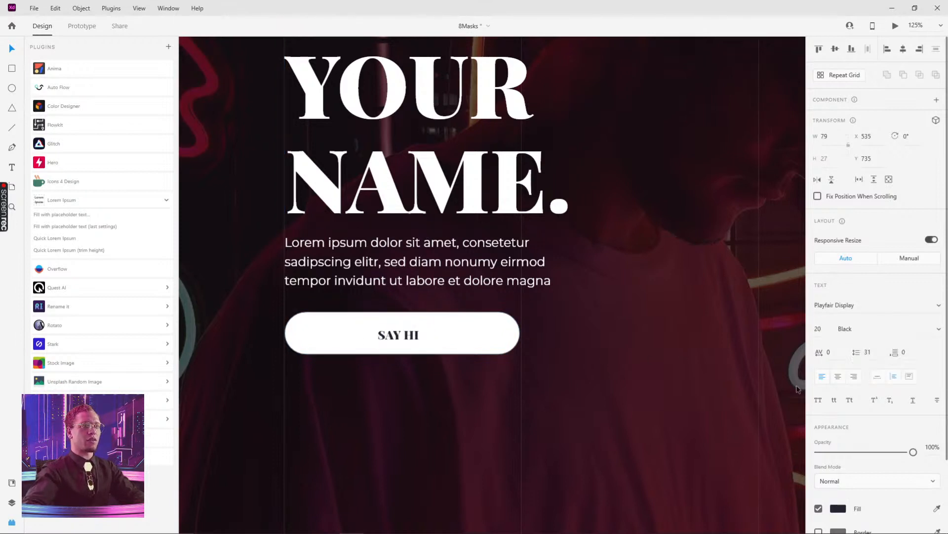
Step: Add an exclamation mark to the button label so it reads "SAY HI!"
{"action": "left_click_drag", "start_coordinate": [405, 336], "coordinate": [409, 335]}
{"action": "scroll", "coordinate": [409, 335], "scroll_direction": "down", "scroll_amount": 3}
{"action": "double_click", "coordinate": [409, 335]}
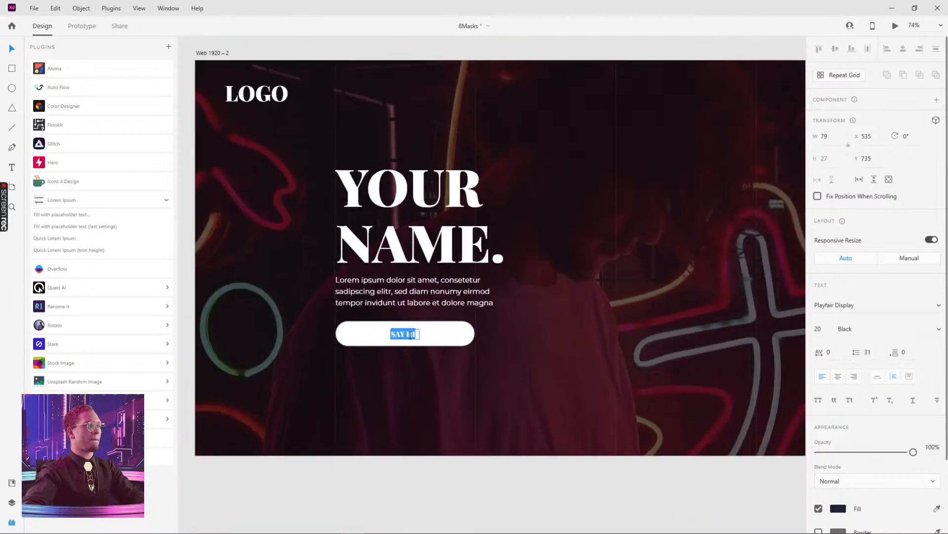
{"action": "left_click", "coordinate": [417, 334]}
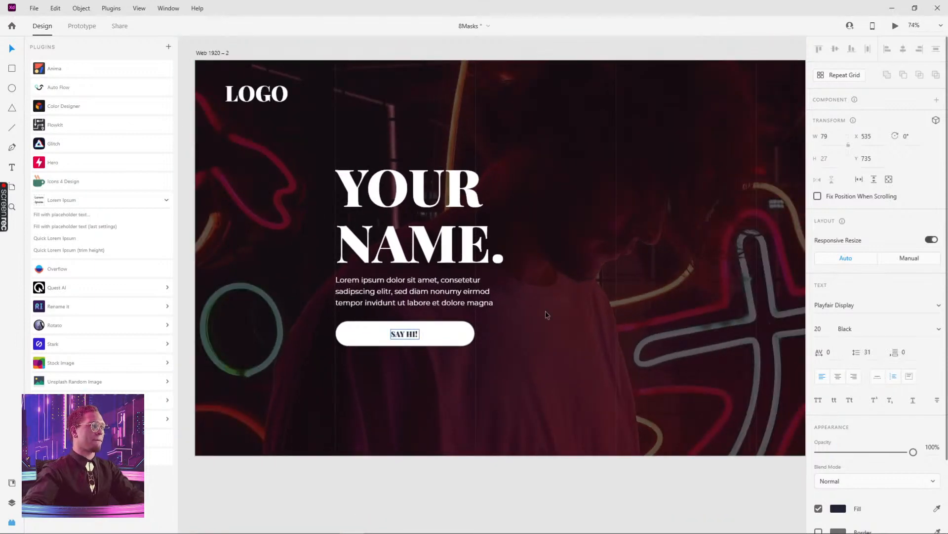
Step: Narrow the white button to about 254 wide and shift its label to about X 432
{"action": "left_click", "coordinate": [439, 328]}
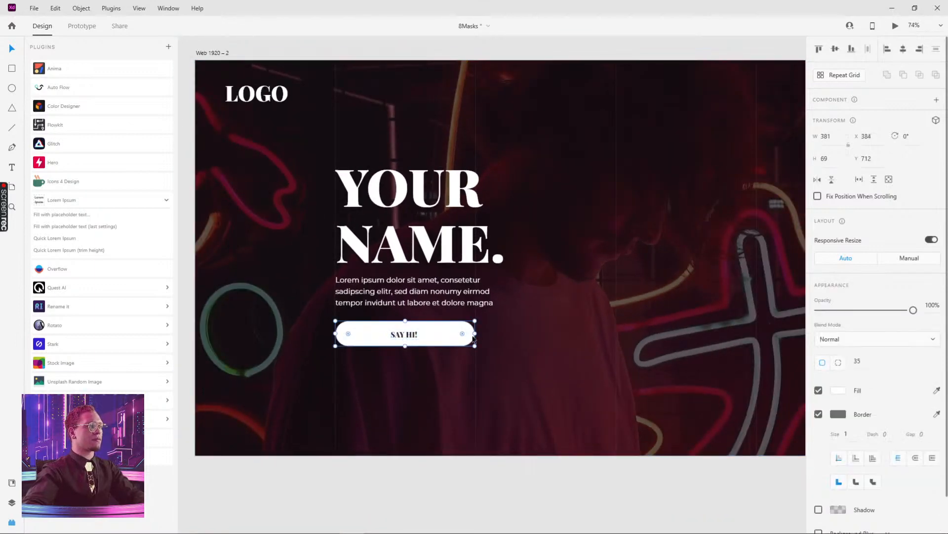
{"action": "left_click_drag", "start_coordinate": [473, 336], "coordinate": [366, 337]}
{"action": "left_click", "coordinate": [379, 336]}
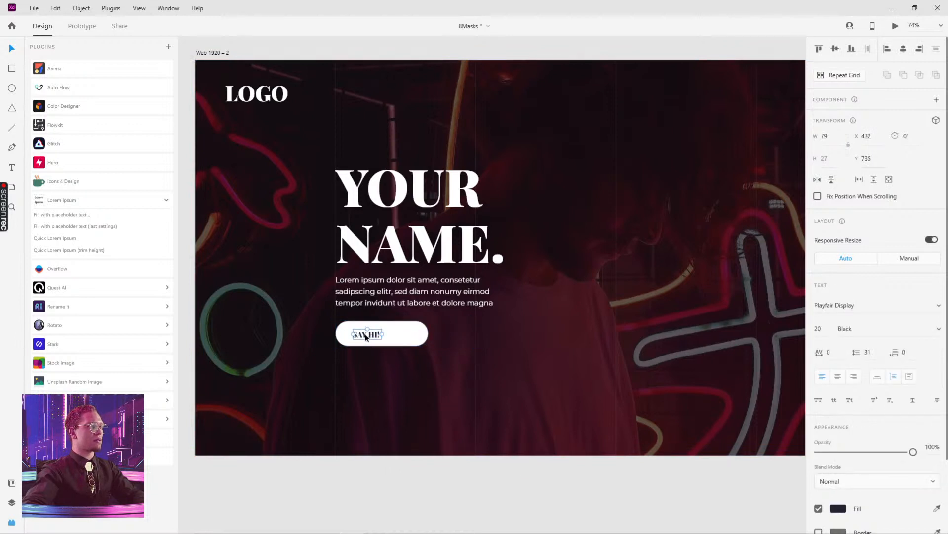
{"action": "left_click", "coordinate": [416, 337]}
Step: Change the button label's wording to "SAY HELLO!"
{"action": "scroll", "coordinate": [376, 338], "scroll_direction": "up", "scroll_amount": 3}
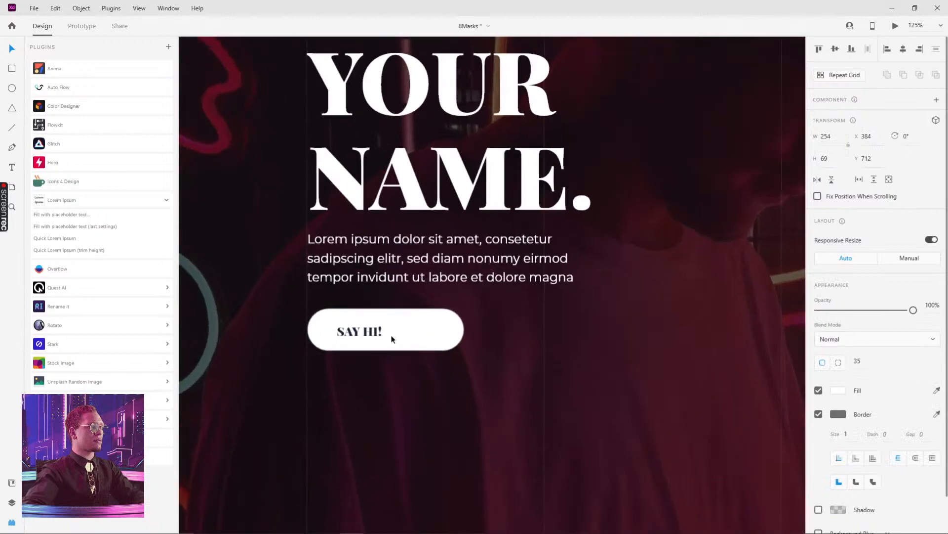
{"action": "double_click", "coordinate": [377, 331]}
{"action": "type", "text": "SAY Hel"}
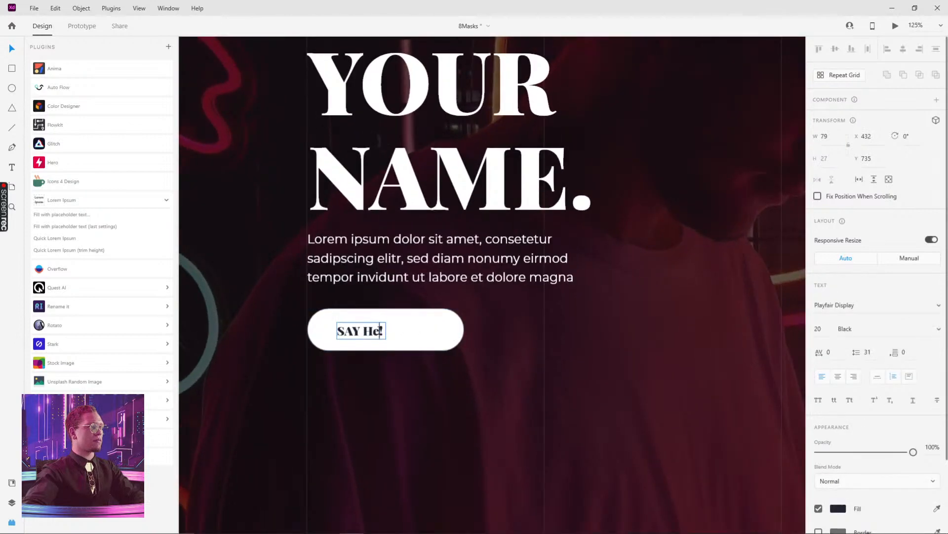
{"action": "key", "text": "BackSpace"}
{"action": "key", "text": "BackSpace"}
{"action": "type", "text": "ELLO"}
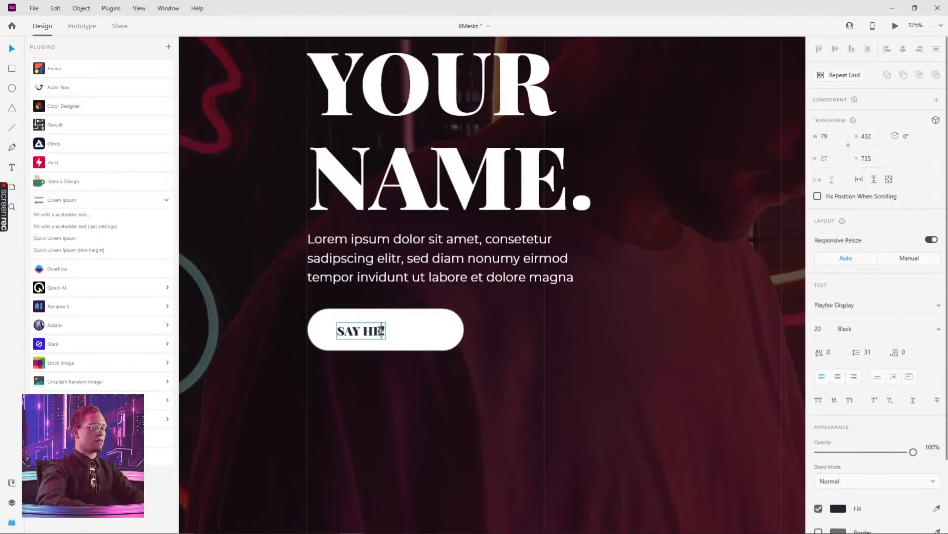
{"action": "key", "text": "Escape"}
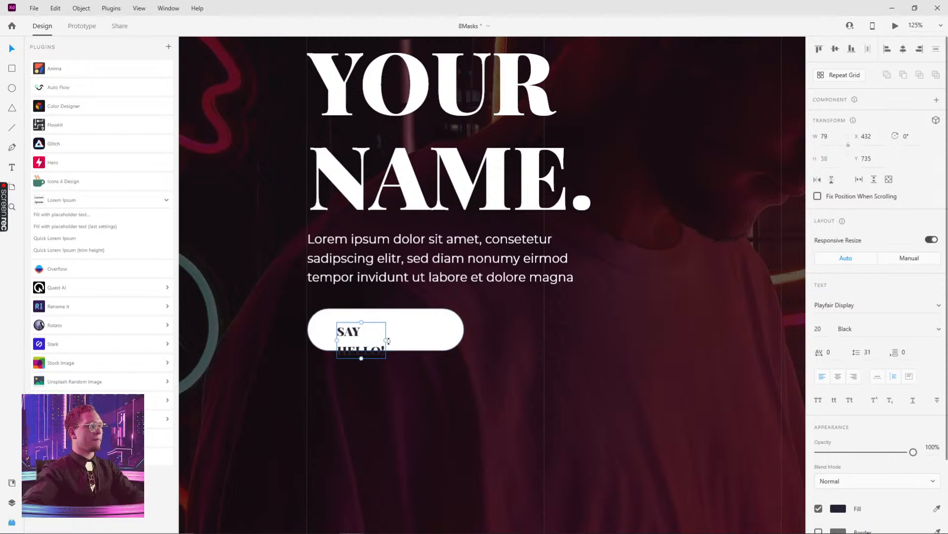
Step: Widen the "SAY HELLO!" label's text box to about 124 so the words fit on one line
{"action": "left_click_drag", "start_coordinate": [386, 340], "coordinate": [424, 330]}
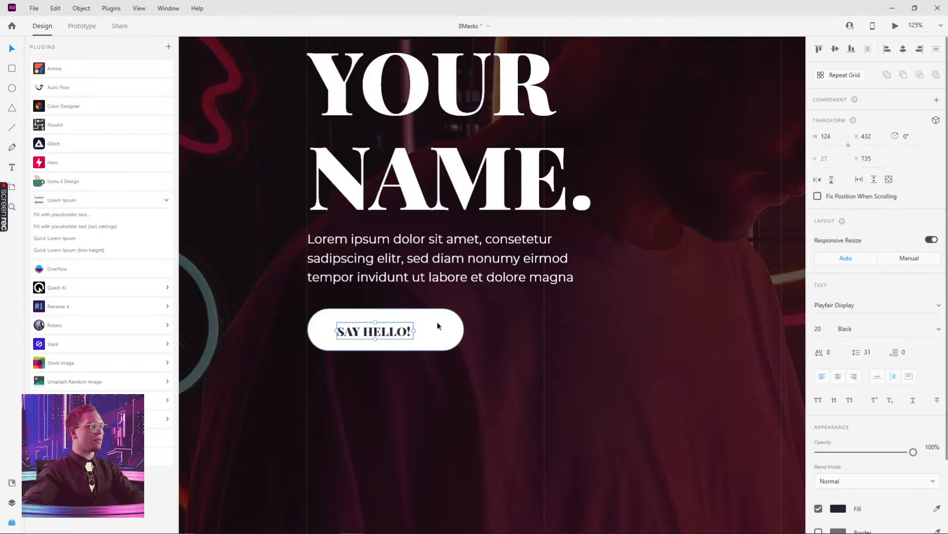
{"action": "left_click", "coordinate": [438, 326], "text": "shift"}
{"action": "left_click", "coordinate": [402, 358]}
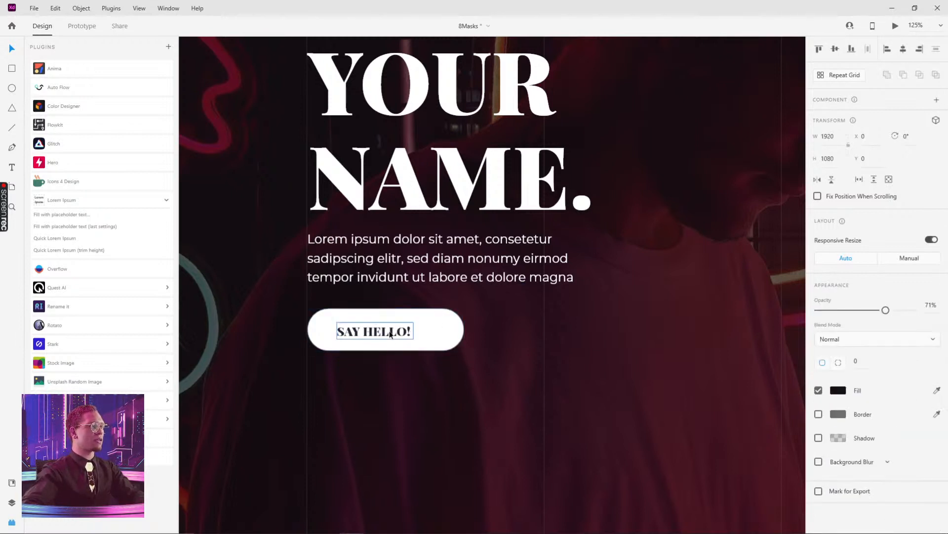
{"action": "left_click", "coordinate": [399, 340]}
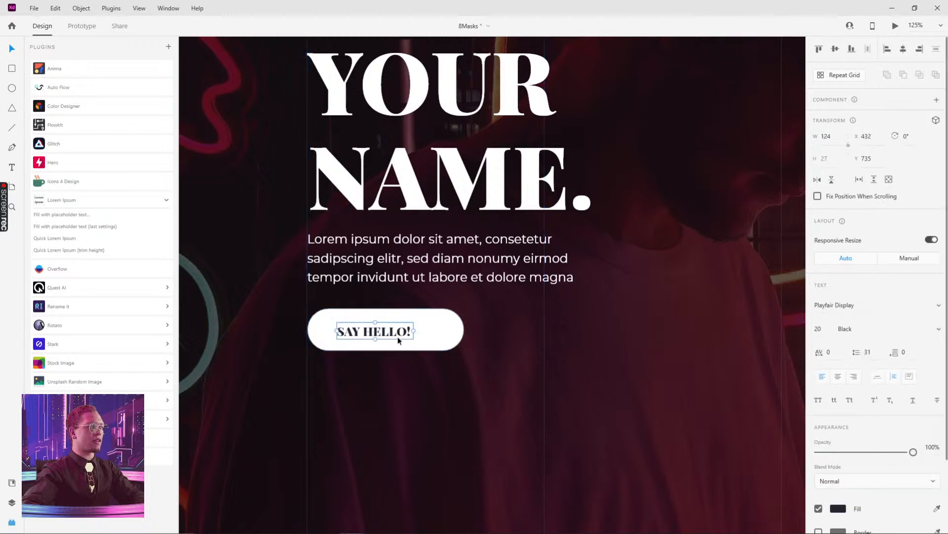
Step: Centre the label's text in its box, and align the label and white button to each other's horizontal and vertical centres
{"action": "left_click", "coordinate": [836, 379]}
{"action": "left_click", "coordinate": [442, 335], "text": "shift"}
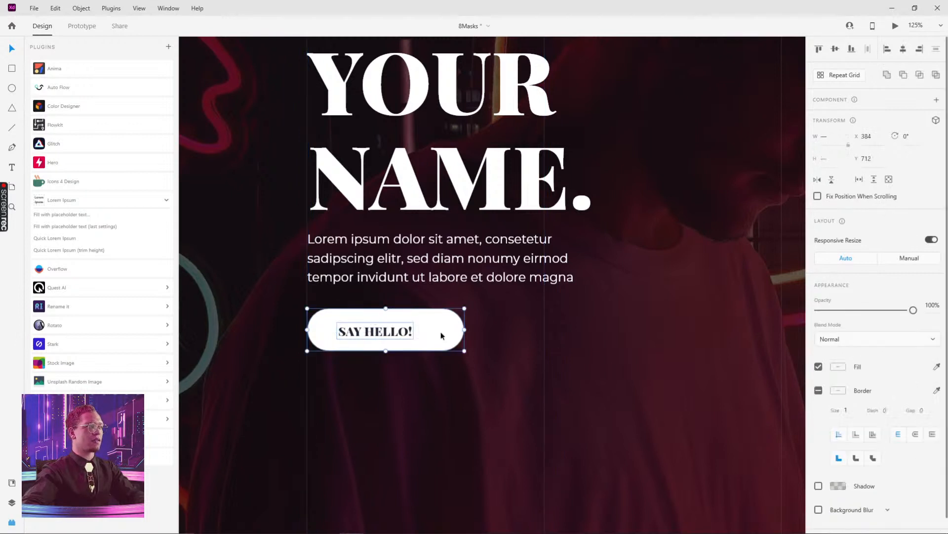
{"action": "left_click", "coordinate": [904, 49]}
{"action": "left_click", "coordinate": [835, 48]}
Step: Reduce the opacity of the dark overlay rectangle on the Web 1920 – 2 artboard to 57%
{"action": "left_click", "coordinate": [582, 364]}
{"action": "scroll", "coordinate": [583, 364], "scroll_direction": "down", "scroll_amount": 5}
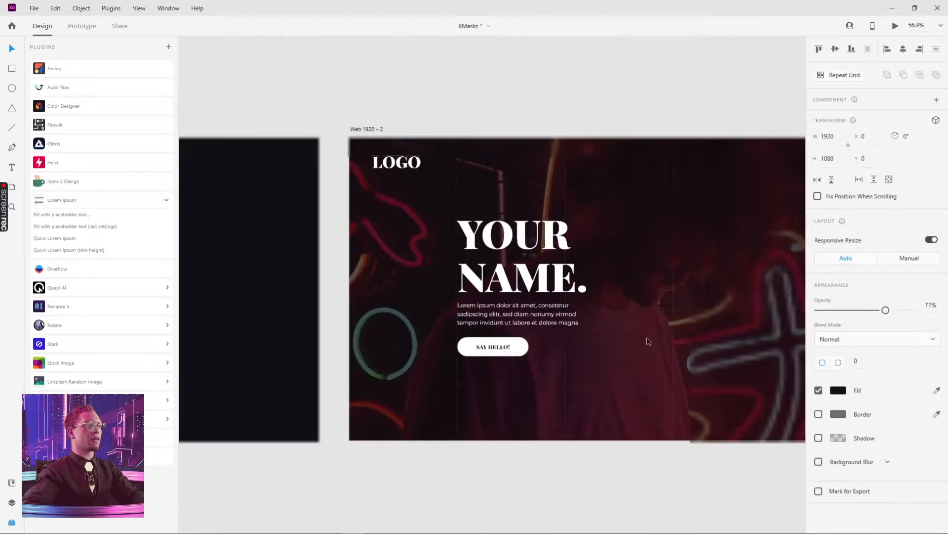
{"action": "left_click_drag", "start_coordinate": [590, 355], "coordinate": [445, 417]}
{"action": "scroll", "coordinate": [445, 418], "scroll_direction": "down", "scroll_amount": 3}
{"action": "left_click_drag", "start_coordinate": [510, 463], "coordinate": [577, 399]}
{"action": "left_click_drag", "start_coordinate": [561, 192], "coordinate": [260, 348]}
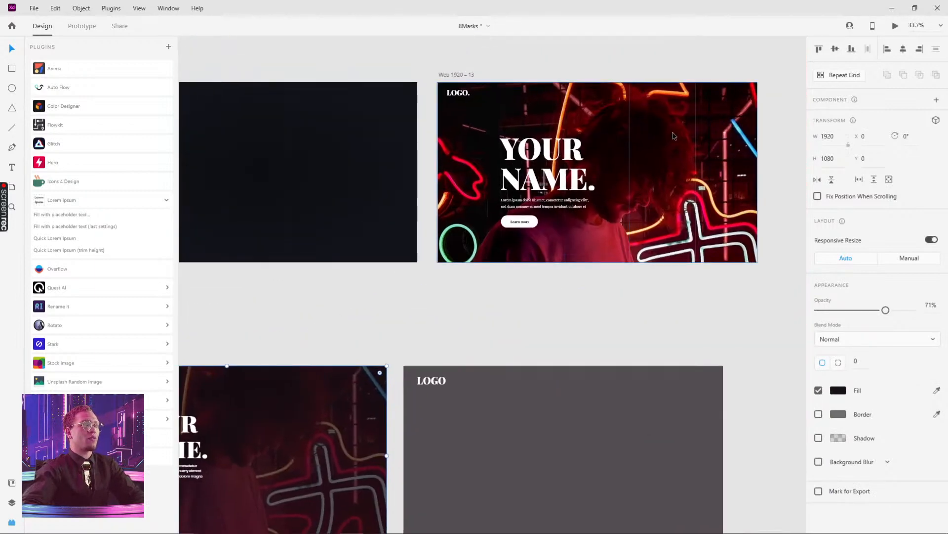
{"action": "scroll", "coordinate": [571, 226], "scroll_direction": "down", "scroll_amount": 3}
{"action": "scroll", "coordinate": [572, 227], "scroll_direction": "left", "scroll_amount": 4}
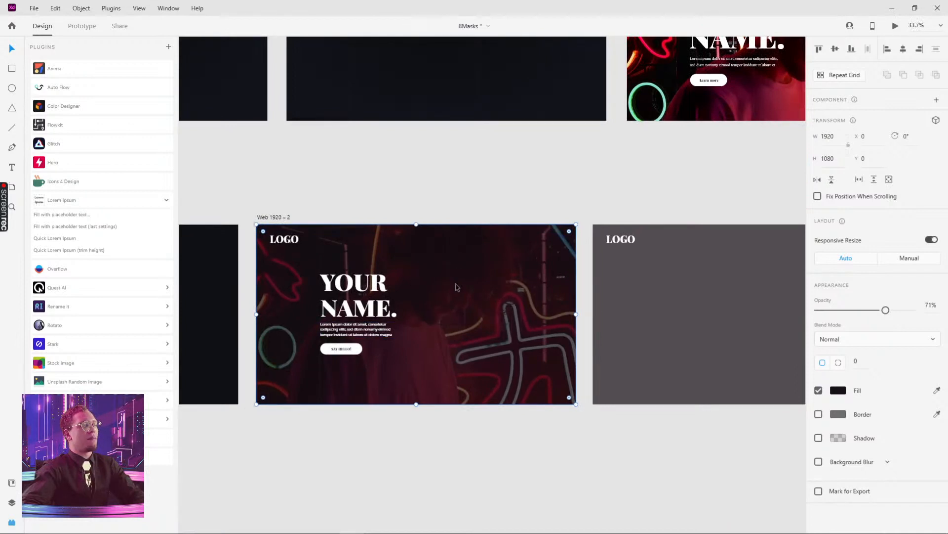
{"action": "mouse_move", "coordinate": [882, 312]}
{"action": "left_mouse_down"}
{"action": "mouse_move", "coordinate": [865, 311]}
{"action": "mouse_move", "coordinate": [872, 310]}
{"action": "left_mouse_up"}
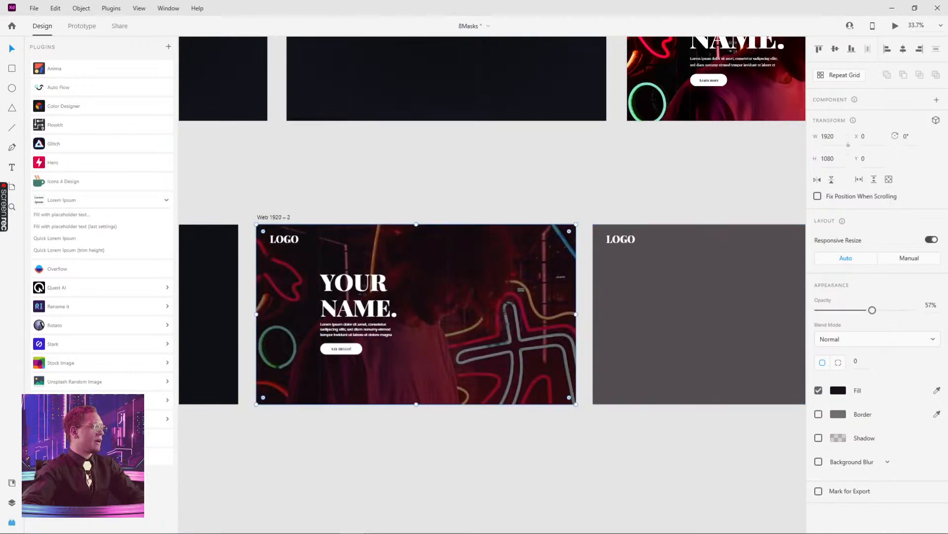
{"action": "left_click_drag", "start_coordinate": [312, 452], "coordinate": [517, 413]}
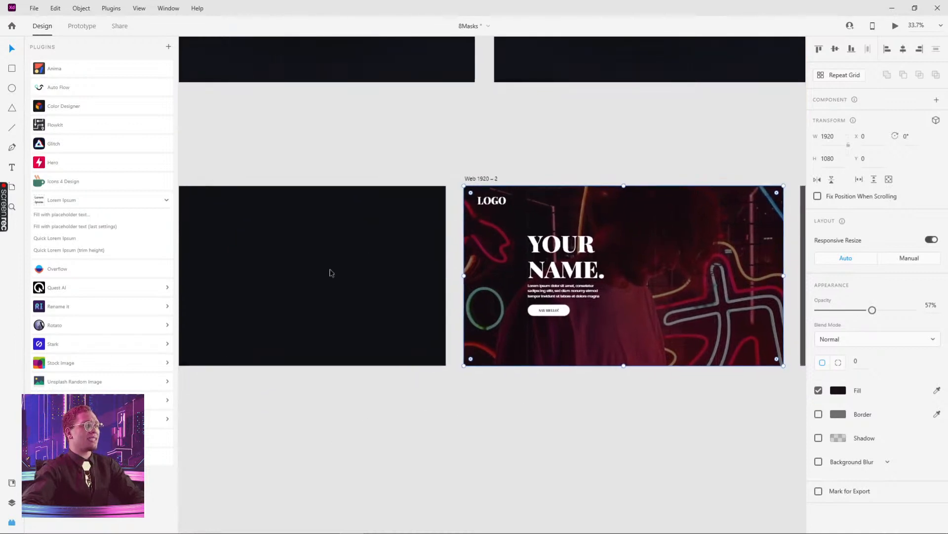
{"action": "left_click_drag", "start_coordinate": [328, 272], "coordinate": [264, 247]}
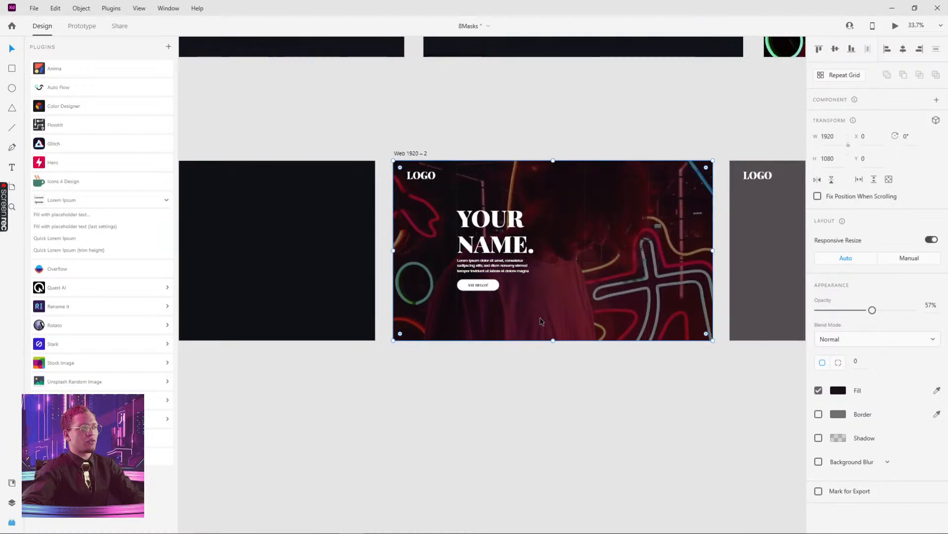
{"action": "left_click_drag", "start_coordinate": [470, 346], "coordinate": [433, 327]}
{"action": "left_click", "coordinate": [255, 141]}
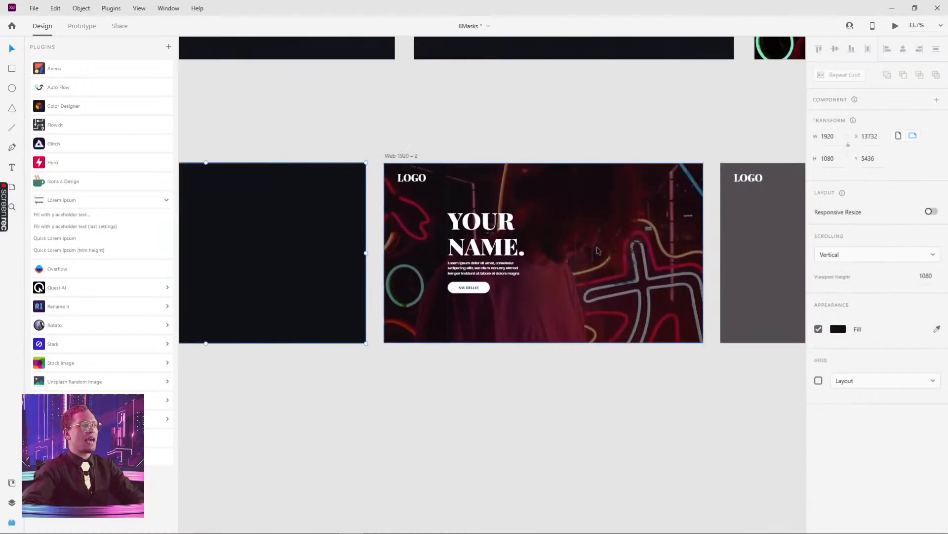
{"action": "left_click", "coordinate": [597, 250]}
{"action": "left_click_drag", "start_coordinate": [597, 250], "coordinate": [550, 229]}
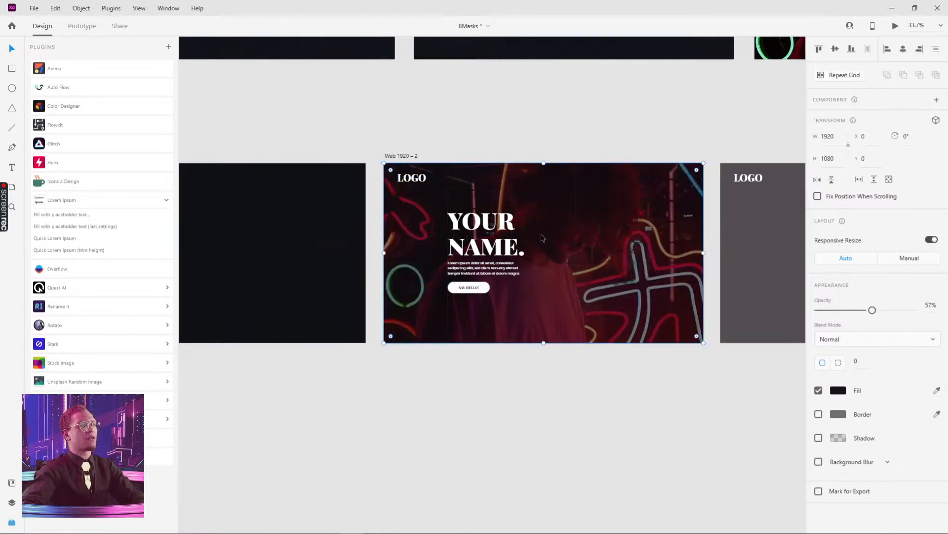
{"action": "left_click", "coordinate": [473, 230], "text": "shift"}
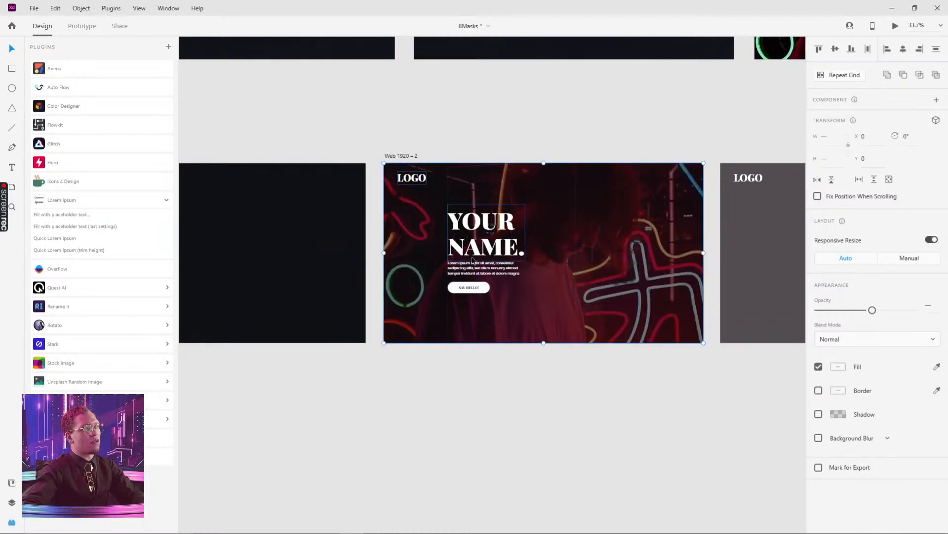
{"action": "left_click", "coordinate": [472, 268], "text": "shift"}
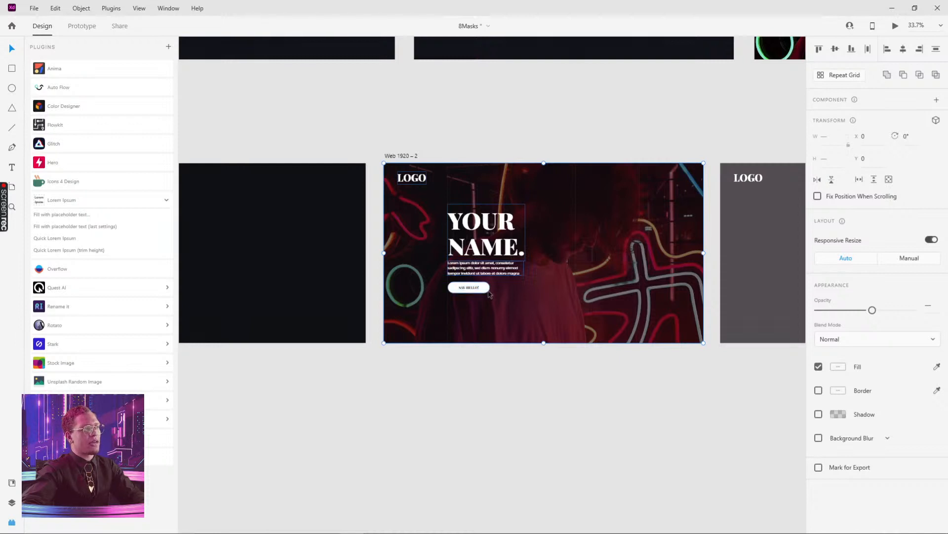
Step: Group the heading, paragraph, white button and button label on the Web 1920 – 2 artboard
{"action": "left_click", "coordinate": [472, 289]}
{"action": "left_click", "coordinate": [472, 290], "text": "shift"}
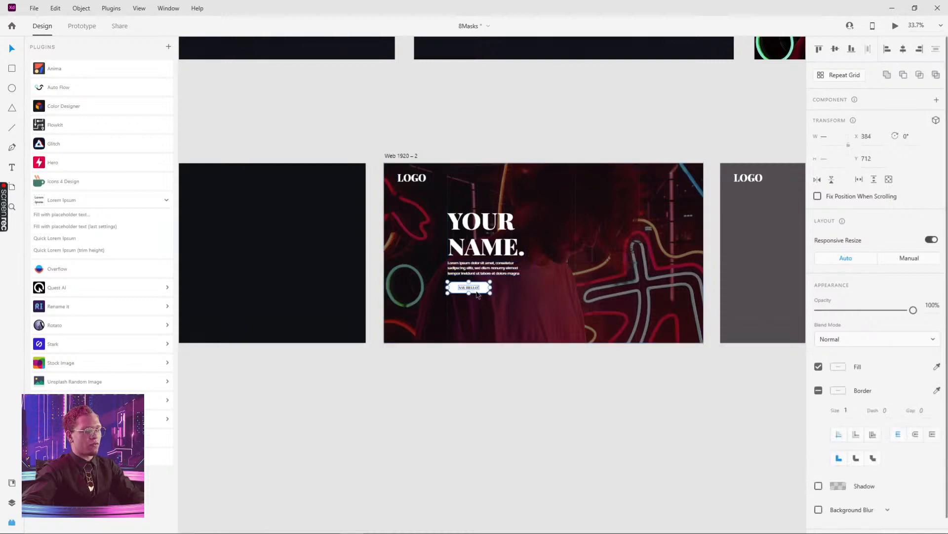
{"action": "left_click", "coordinate": [478, 232], "text": "shift"}
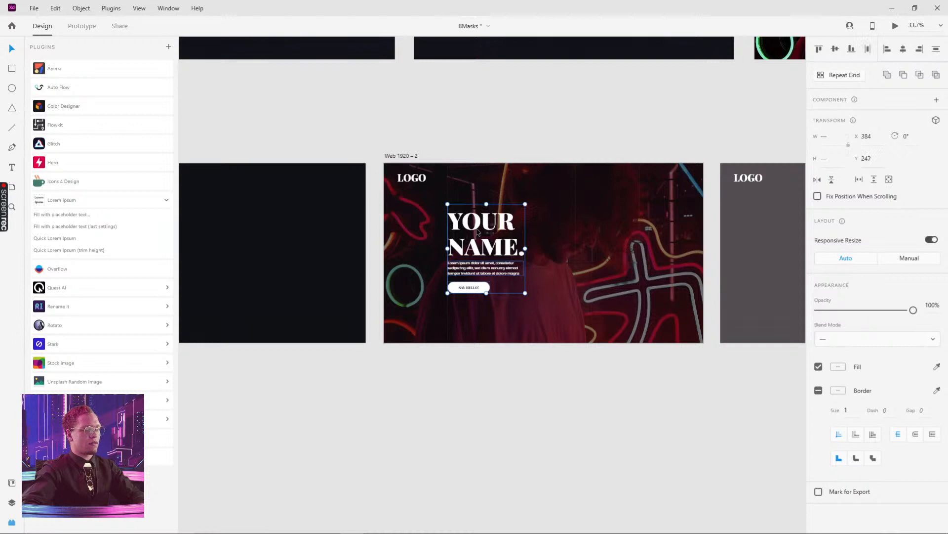
{"action": "key", "text": "ctrl+g"}
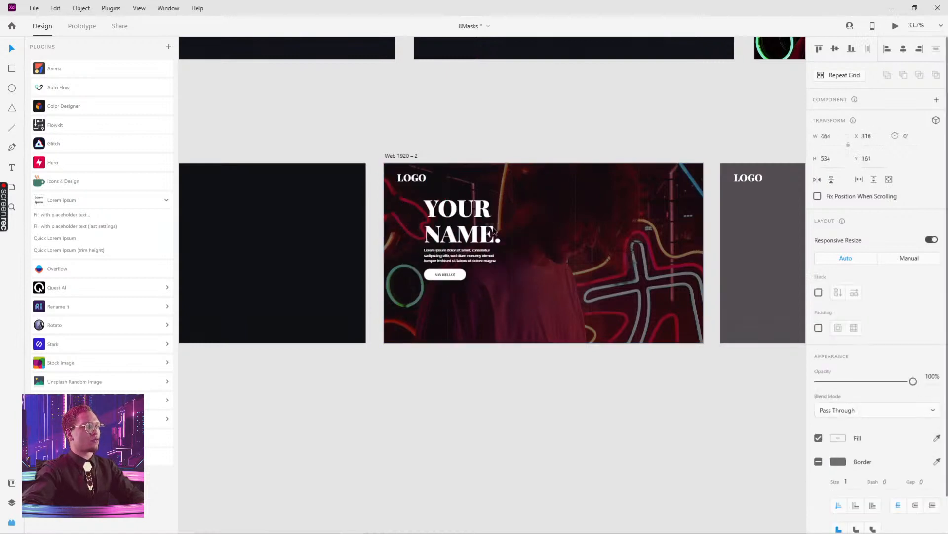
Step: Copy the overlay, logo and grouped hero text from Web 1920 – 2 into the Web 1920 – 1 artboard
{"action": "key", "text": "ctrl+a"}
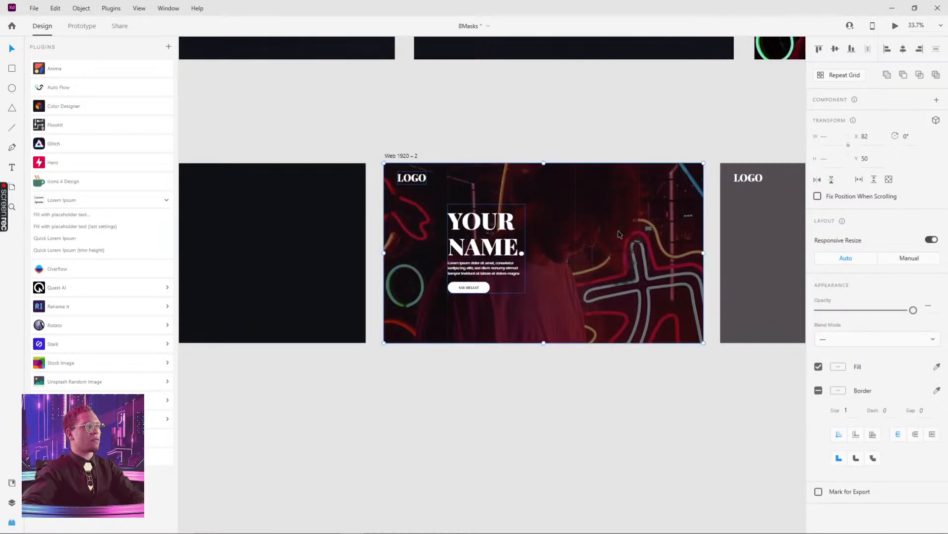
{"action": "left_click_drag", "start_coordinate": [237, 247], "coordinate": [503, 276]}
{"action": "left_click", "coordinate": [503, 277]}
{"action": "key", "text": "ctrl+v"}
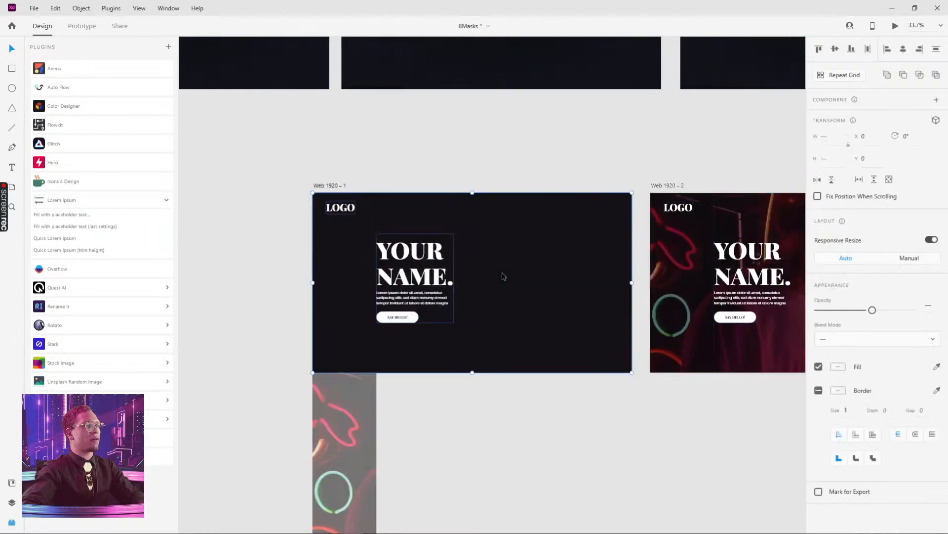
{"action": "left_click", "coordinate": [522, 427]}
Step: On Web 1920 – 1, lower the grouped hero text to about Y 324 and set its opacity to 0%
{"action": "left_click", "coordinate": [413, 263]}
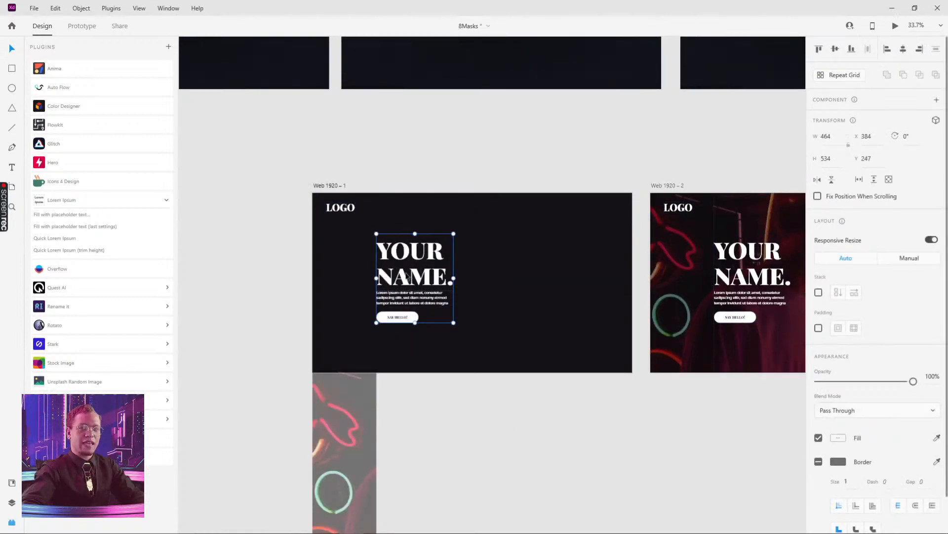
{"action": "left_click_drag", "start_coordinate": [407, 277], "coordinate": [407, 289]}
{"action": "left_click", "coordinate": [889, 381]}
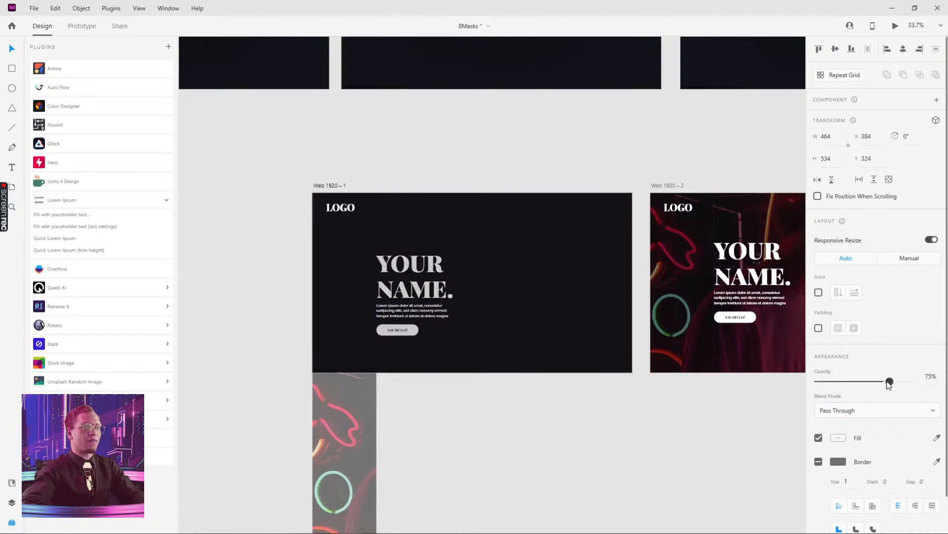
{"action": "left_click_drag", "start_coordinate": [889, 381], "coordinate": [769, 386]}
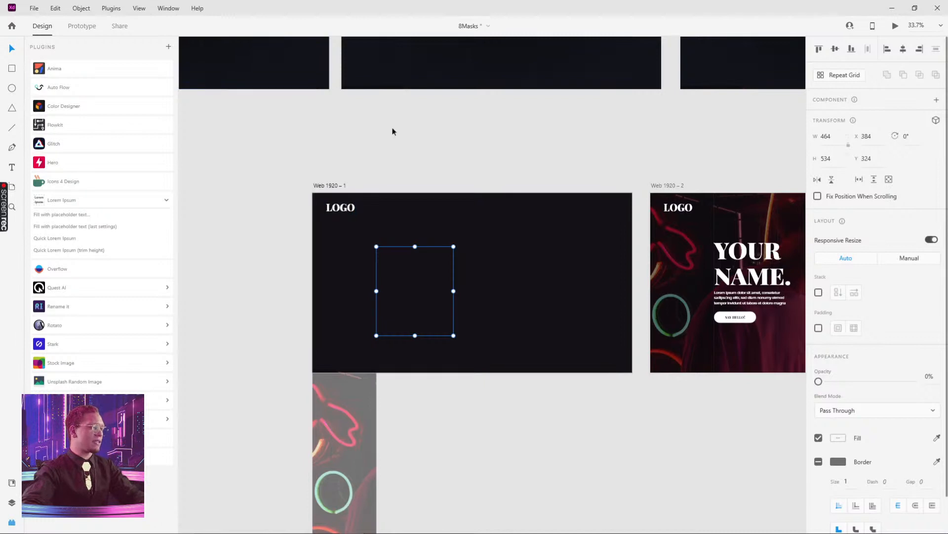
Step: Shift the logo on Web 1920 – 1 down to about Y 86 and set its opacity to 0%
{"action": "left_click_drag", "start_coordinate": [358, 210], "coordinate": [358, 216]}
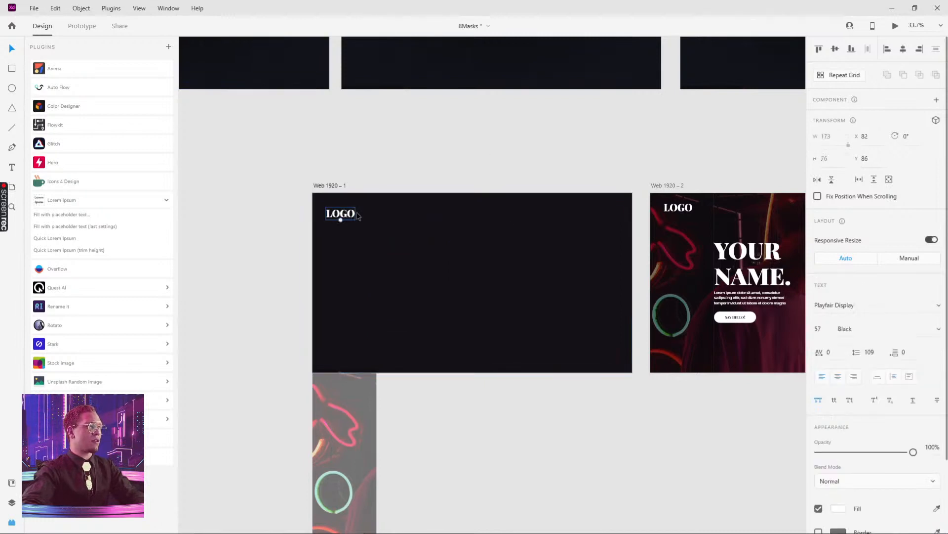
{"action": "left_click_drag", "start_coordinate": [914, 451], "coordinate": [699, 468]}
{"action": "left_click", "coordinate": [666, 455]}
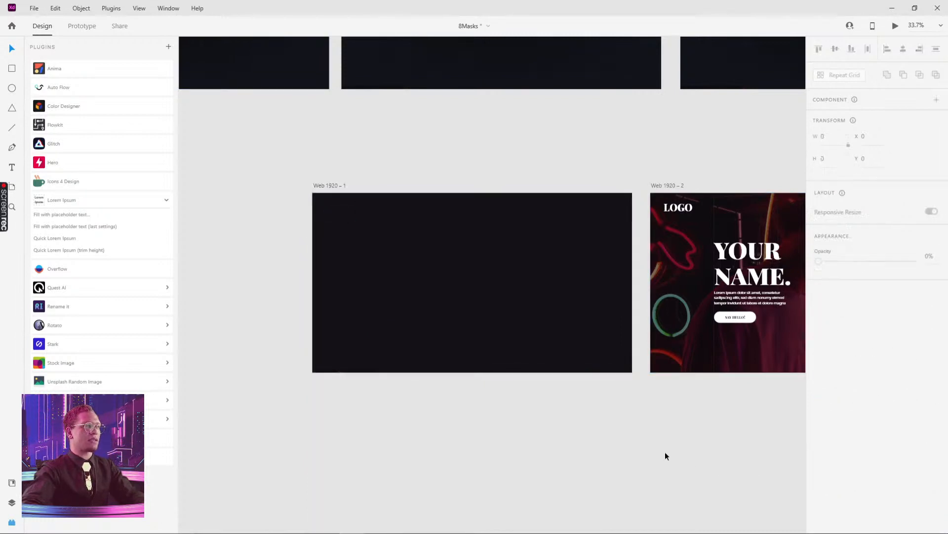
Step: Rename the divider-line group on the Web 1920 – 2 artboard as "lines"
{"action": "left_click_drag", "start_coordinate": [691, 419], "coordinate": [404, 411]}
{"action": "scroll", "coordinate": [472, 330], "scroll_direction": "up", "scroll_amount": 4}
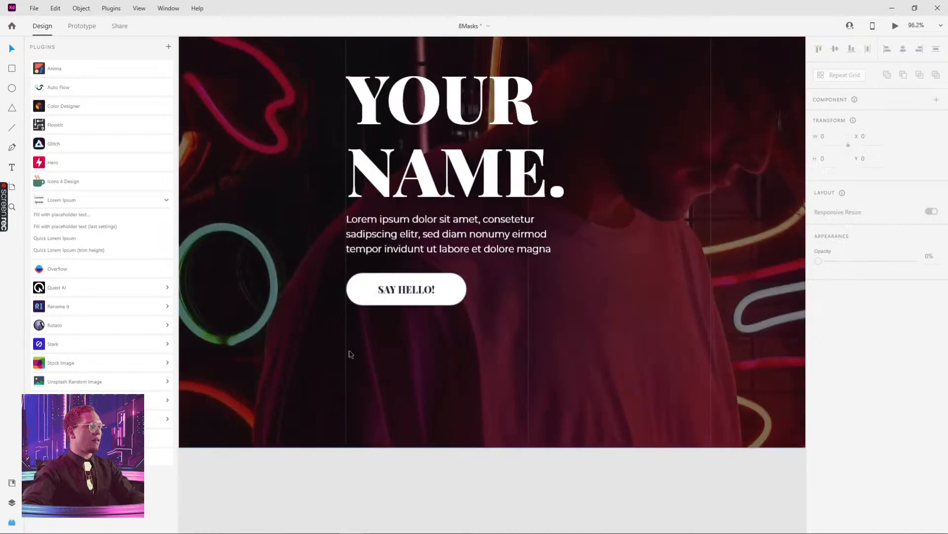
{"action": "left_click", "coordinate": [351, 354]}
{"action": "left_click", "coordinate": [9, 504]}
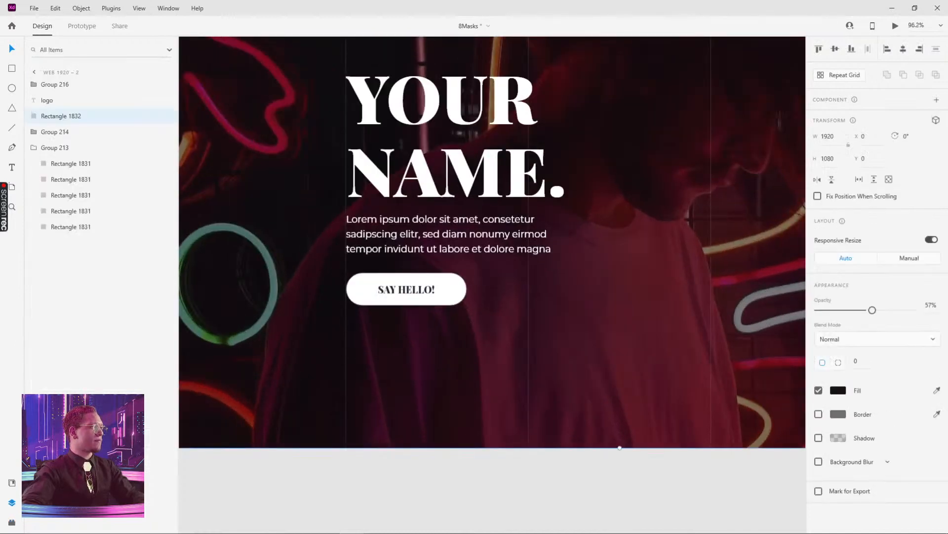
{"action": "left_click", "coordinate": [59, 131]}
{"action": "key", "text": "ctrl+0"}
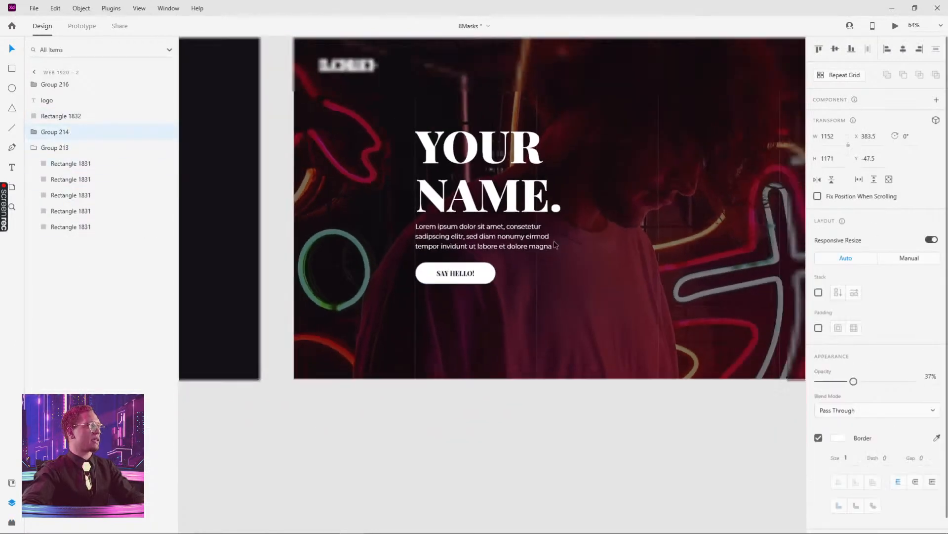
{"action": "double_click", "coordinate": [57, 132]}
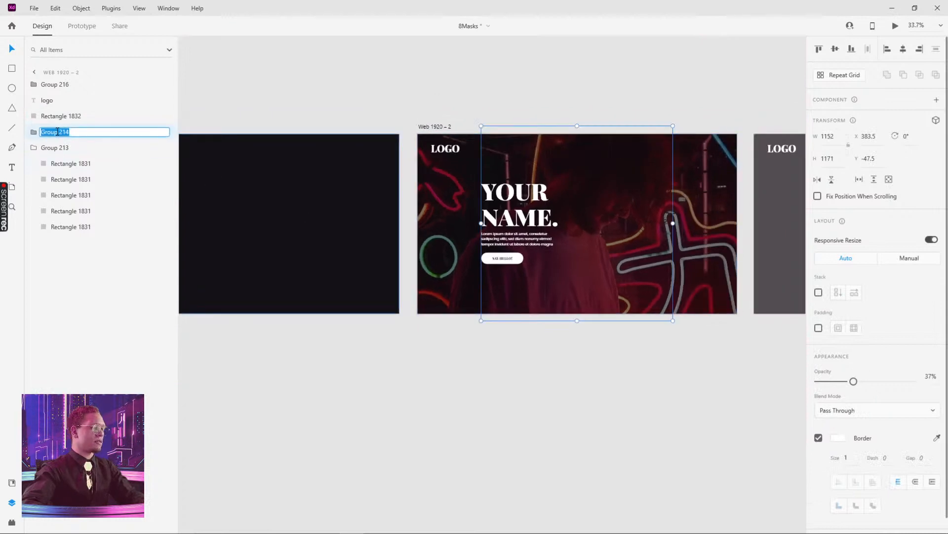
{"action": "type", "text": "lines"}
{"action": "key", "text": "Return"}
Step: Paste a copy of the divider-line group into the Web 1920 – 1 artboard
{"action": "scroll", "coordinate": [417, 175], "scroll_direction": "left", "scroll_amount": 5}
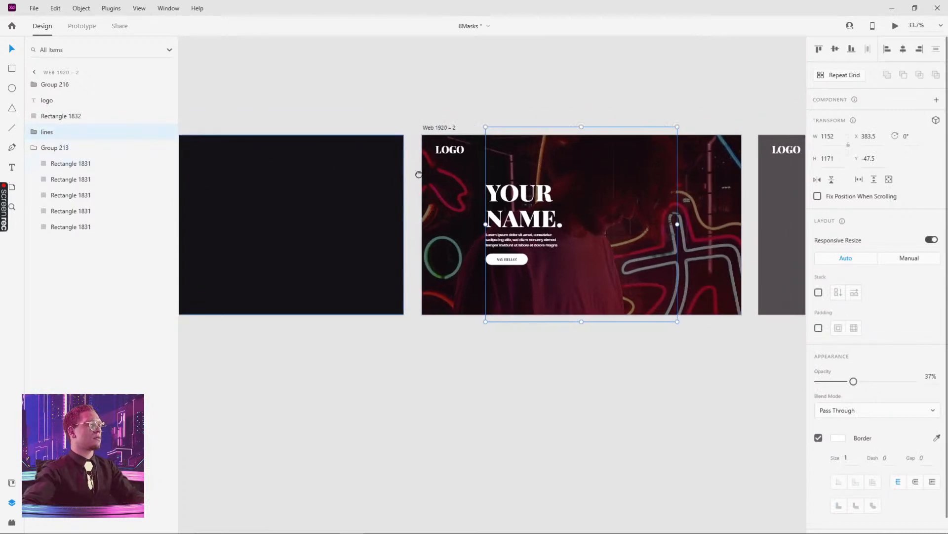
{"action": "left_click", "coordinate": [408, 198]}
{"action": "key", "text": "ctrl+z"}
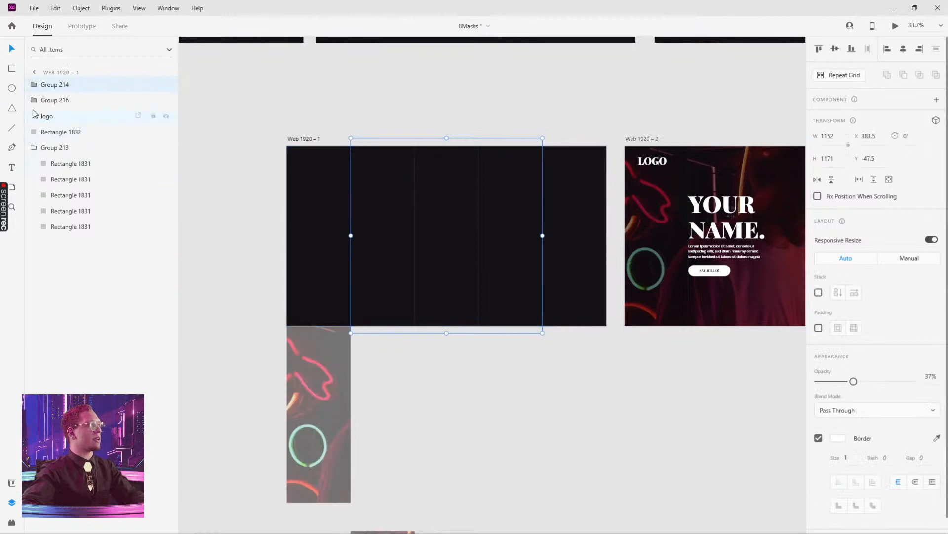
Step: Rename the pasted divider-line group as "lines" and move it below the overlay rectangle, above the image strips, in the layer order
{"action": "double_click", "coordinate": [56, 85]}
{"action": "type", "text": "lines"}
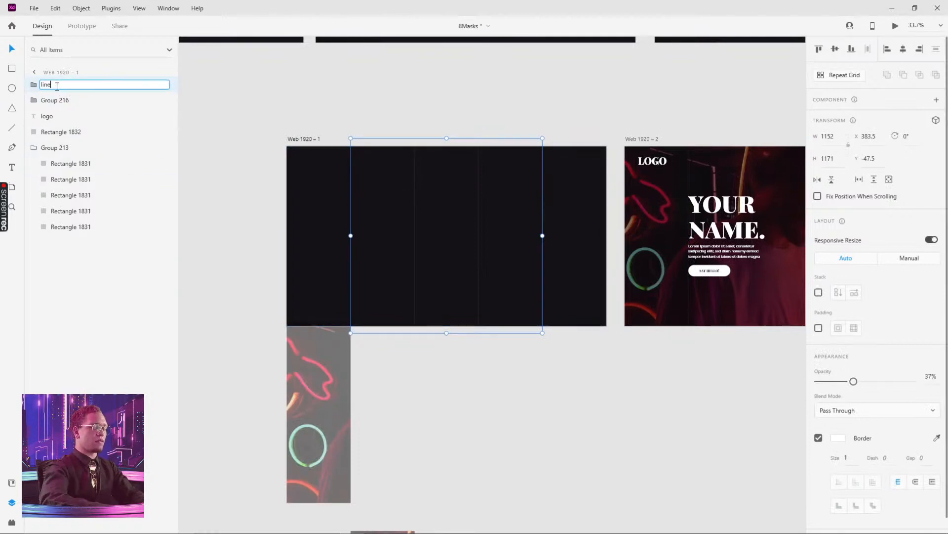
{"action": "key", "text": "Return"}
{"action": "left_click_drag", "start_coordinate": [56, 88], "coordinate": [55, 142]}
{"action": "scroll", "coordinate": [529, 349], "scroll_direction": "right", "scroll_amount": 3}
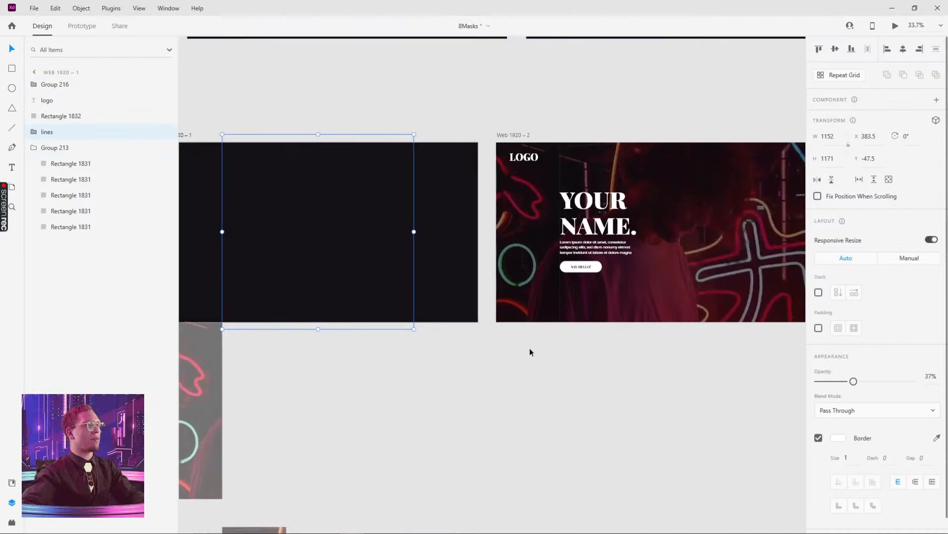
{"action": "left_click", "coordinate": [586, 307]}
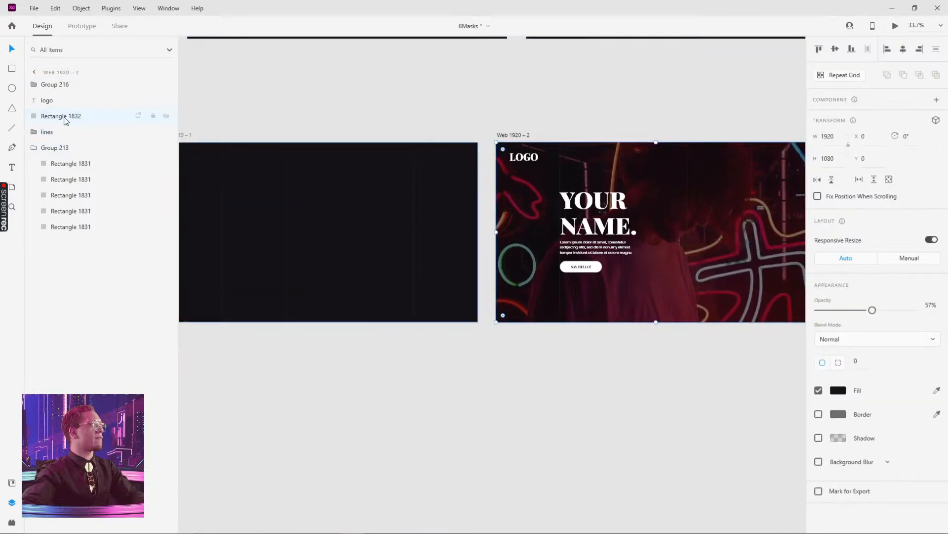
{"action": "left_click", "coordinate": [341, 223]}
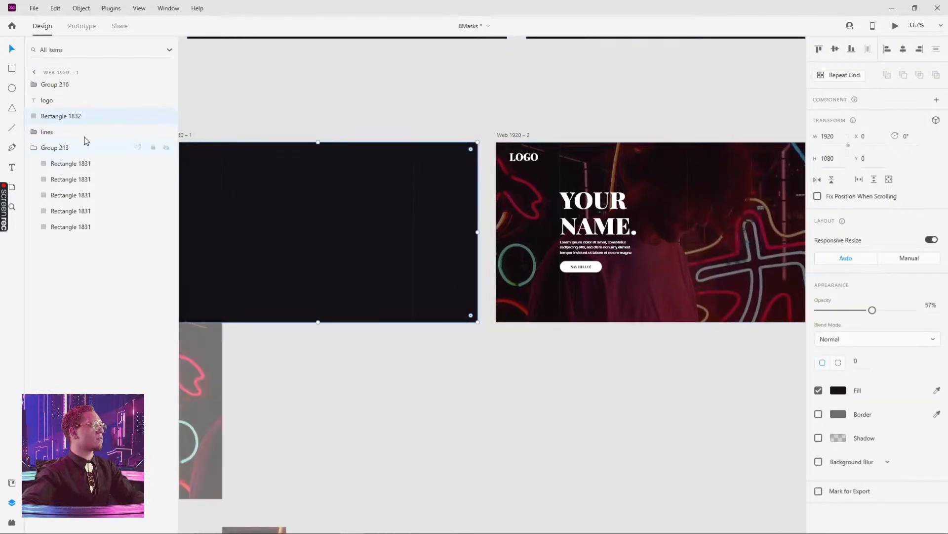
{"action": "left_click", "coordinate": [58, 131]}
{"action": "left_click", "coordinate": [198, 163]}
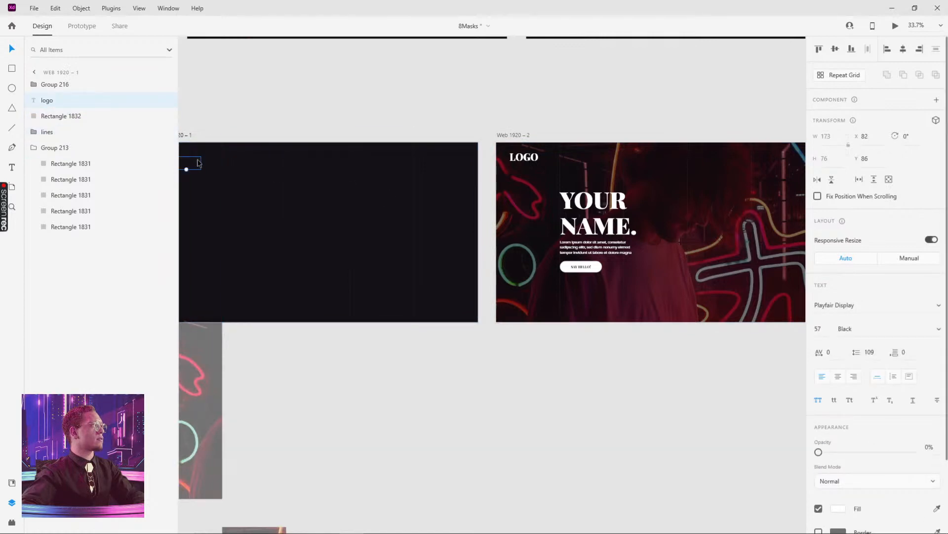
Step: Compare the transform and opacity settings of the logo and the heading-text group between the Web 1920 – 1 and Web 1920 – 2 artboards
{"action": "left_click", "coordinate": [278, 213]}
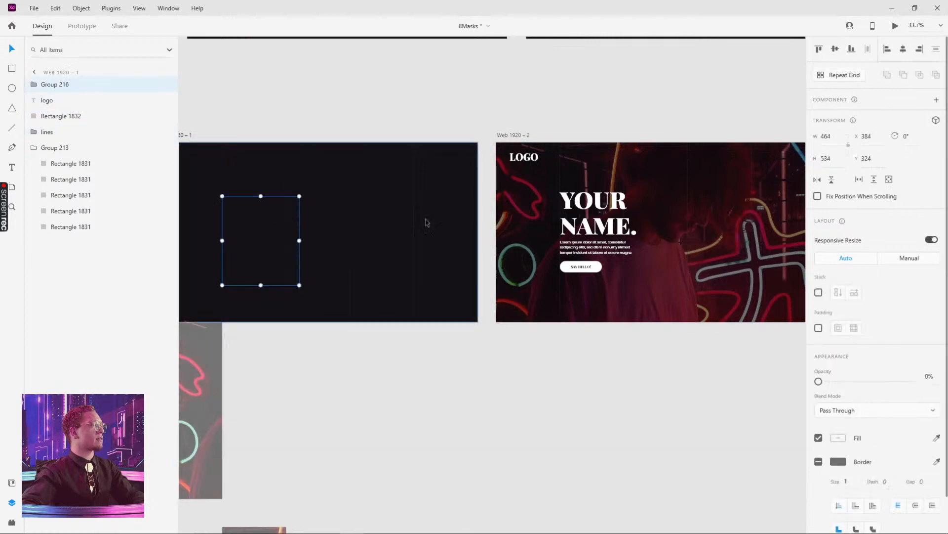
{"action": "left_click", "coordinate": [594, 227]}
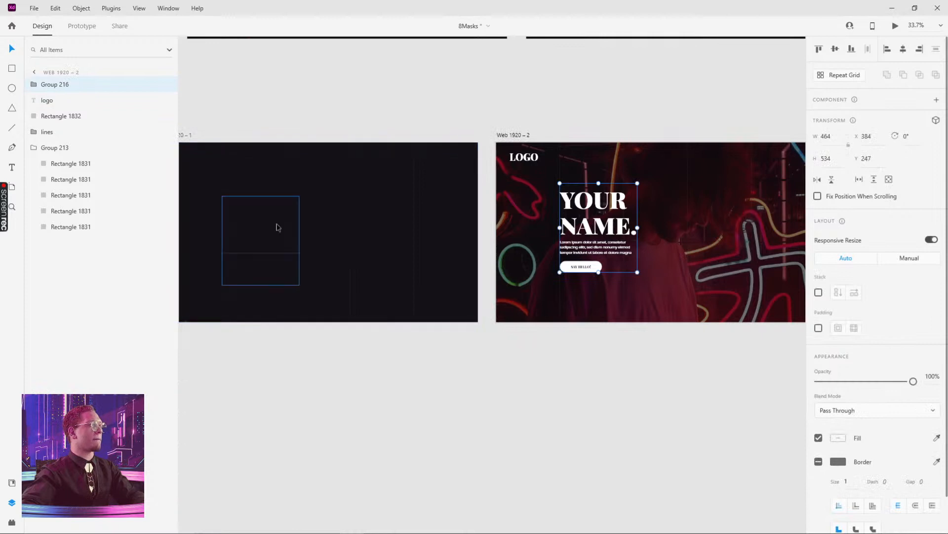
{"action": "left_click", "coordinate": [276, 224]}
{"action": "left_click_drag", "start_coordinate": [258, 162], "coordinate": [381, 206]}
{"action": "left_click", "coordinate": [311, 206]}
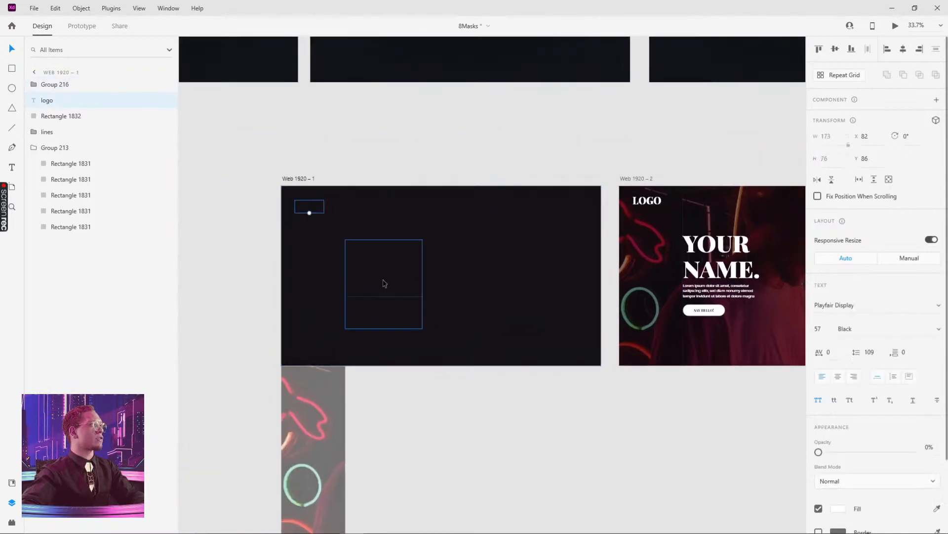
{"action": "left_click", "coordinate": [383, 281]}
{"action": "left_click", "coordinate": [307, 207]}
{"action": "scroll", "coordinate": [425, 298], "scroll_direction": "right", "scroll_amount": 3}
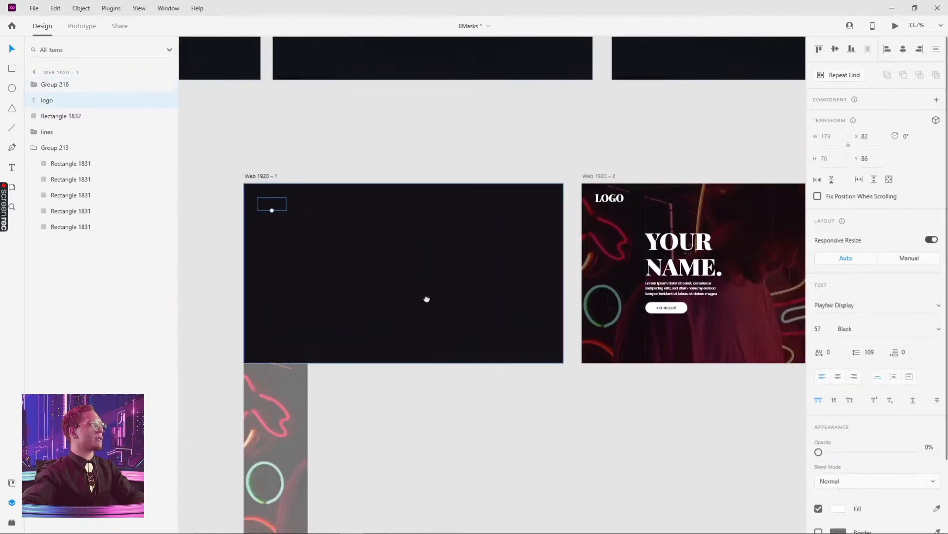
{"action": "left_click", "coordinate": [621, 274]}
{"action": "left_click", "coordinate": [546, 194]}
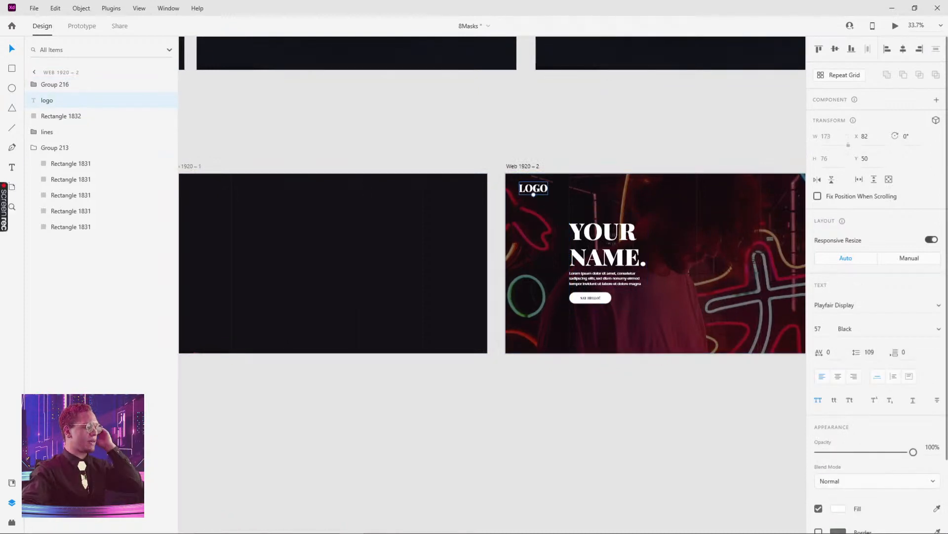
{"action": "scroll", "coordinate": [405, 112], "scroll_direction": "left", "scroll_amount": 3}
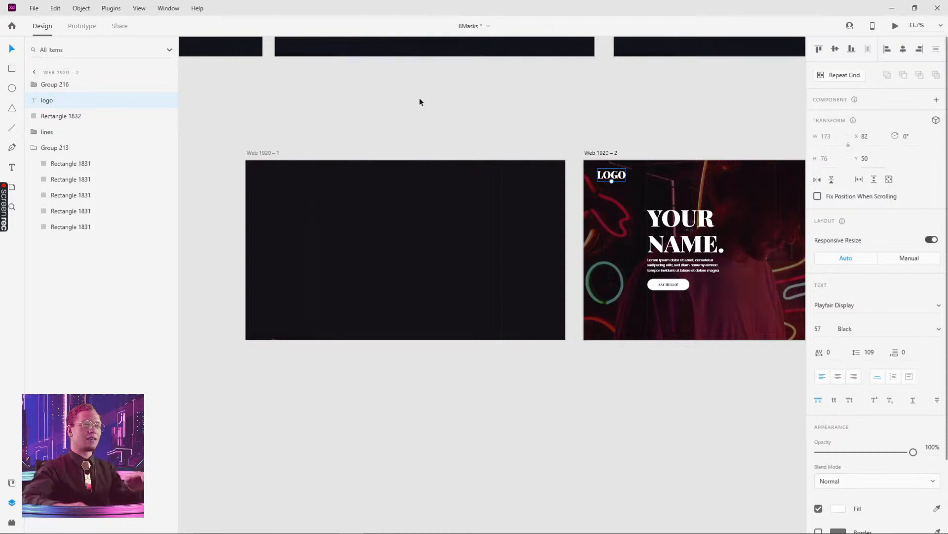
Step: Preview the hero section's auto-animation starting from the Web 1920 – 1 artboard and close the preview
{"action": "left_click", "coordinate": [263, 152]}
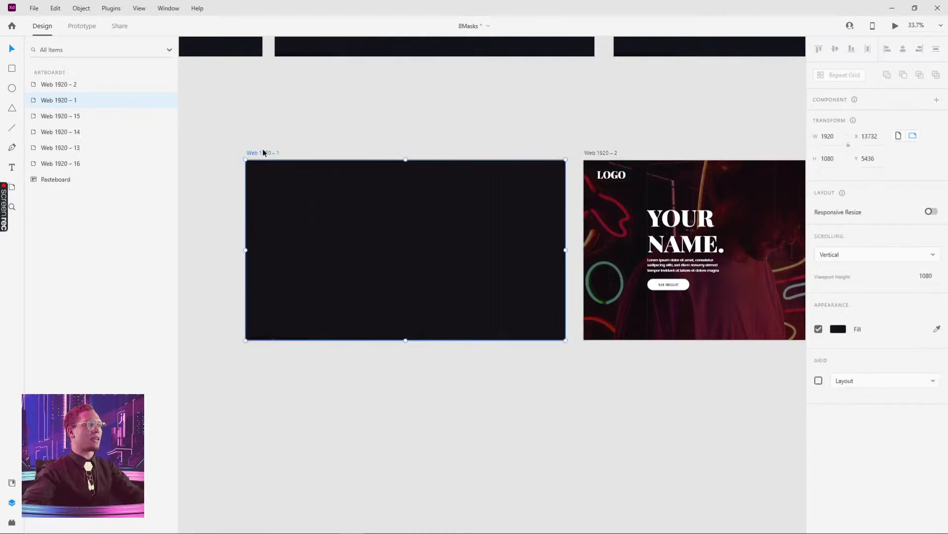
{"action": "left_click", "coordinate": [896, 26]}
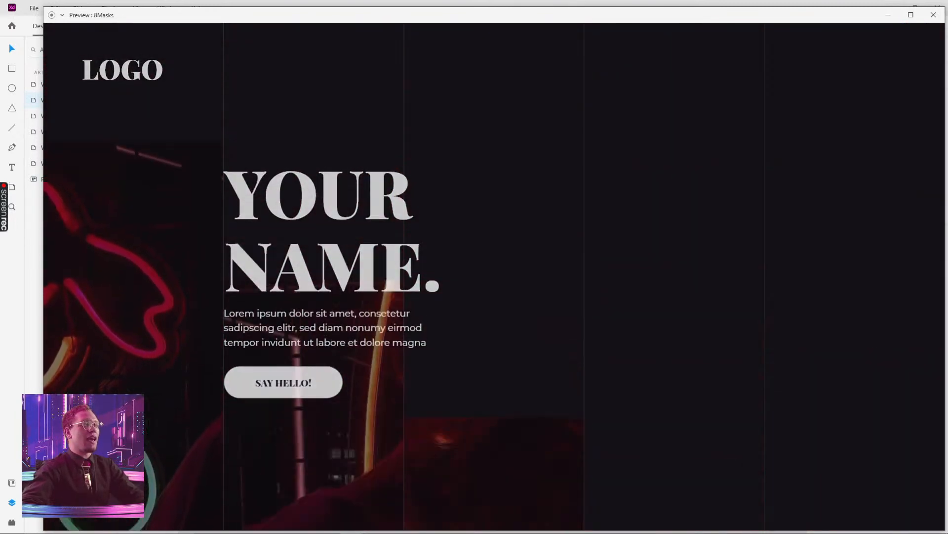
{"action": "left_click", "coordinate": [934, 8]}
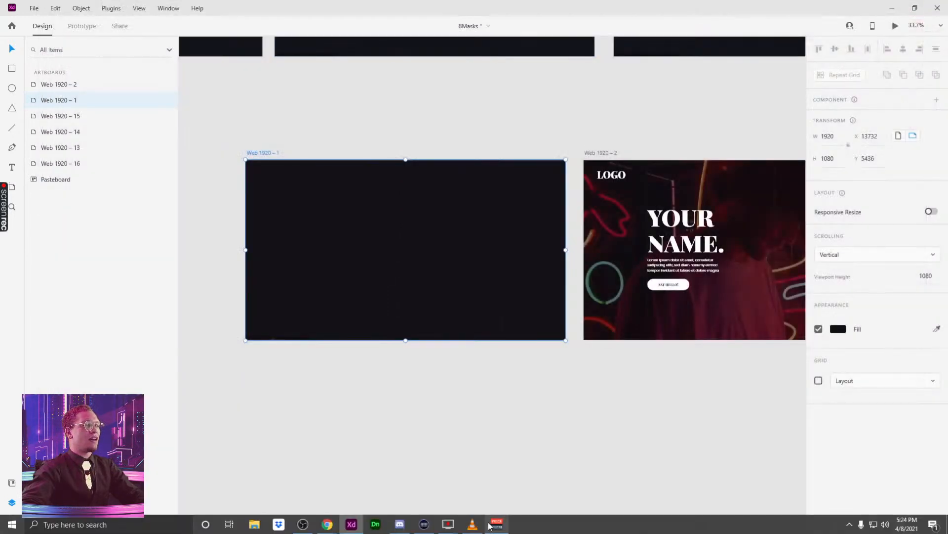
Step: Switch to Discord and look through the submissions and feedback in the Adobe XD server's challenge channel
{"action": "mouse_move", "coordinate": [402, 522]}
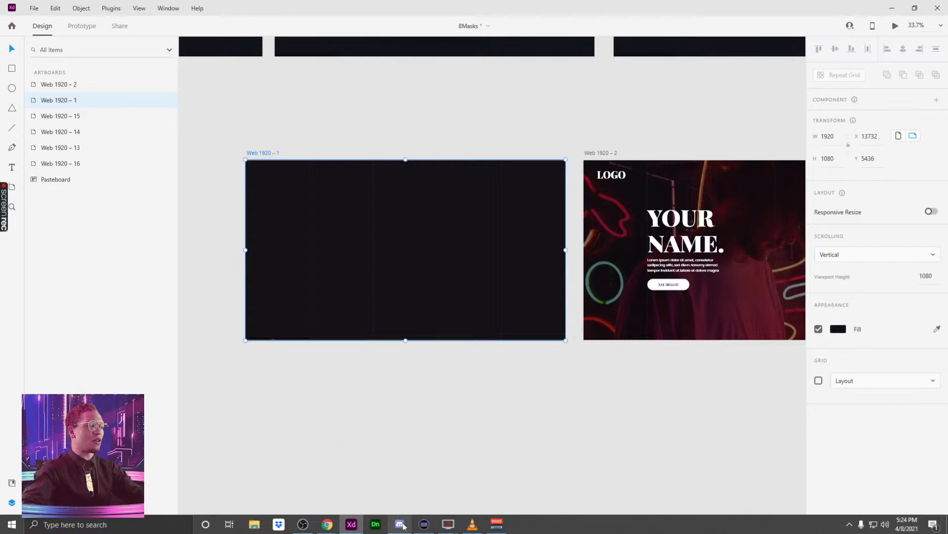
{"action": "left_click", "coordinate": [401, 524]}
{"action": "scroll", "coordinate": [425, 272], "scroll_direction": "down", "scroll_amount": 15}
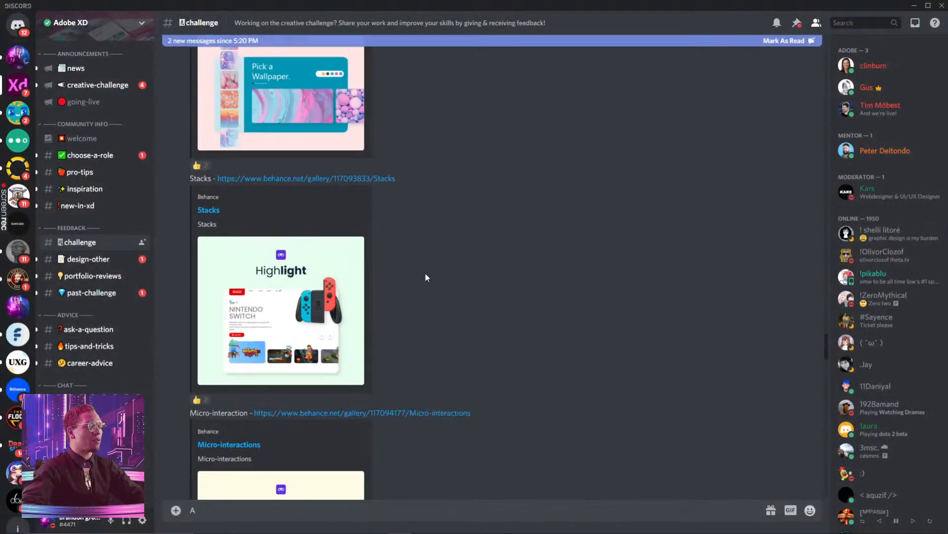
{"action": "scroll", "coordinate": [428, 273], "scroll_direction": "down", "scroll_amount": 15}
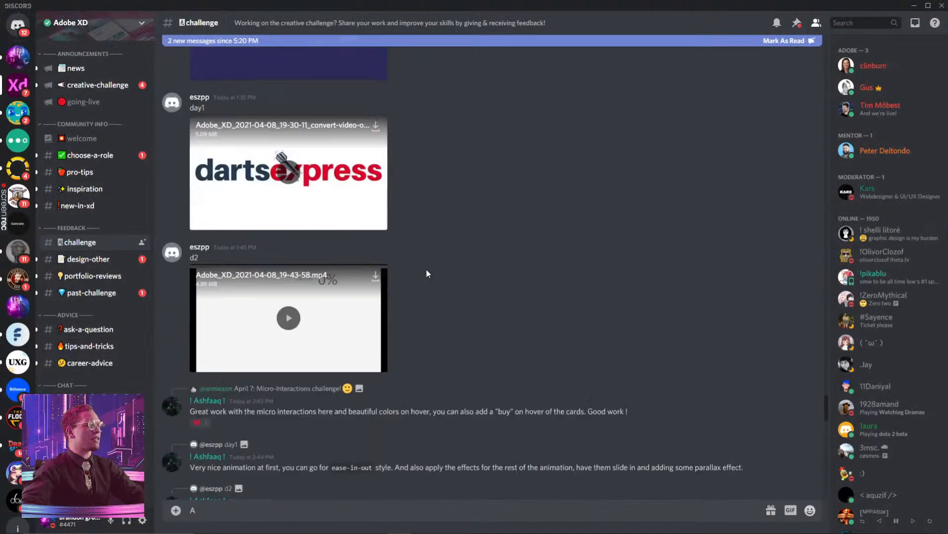
{"action": "scroll", "coordinate": [427, 274], "scroll_direction": "down", "scroll_amount": 10}
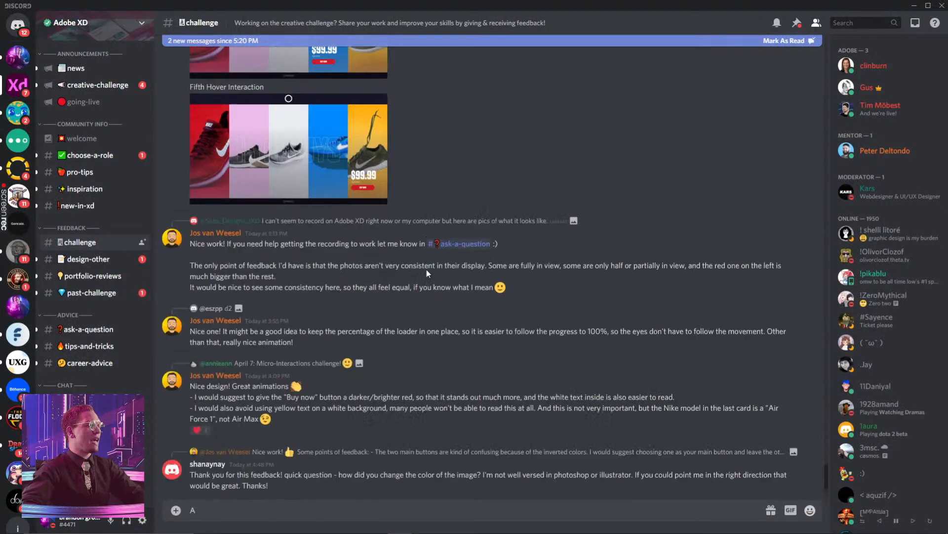
{"action": "scroll", "coordinate": [427, 273], "scroll_direction": "up", "scroll_amount": 10}
{"action": "scroll", "coordinate": [428, 273], "scroll_direction": "up", "scroll_amount": 15}
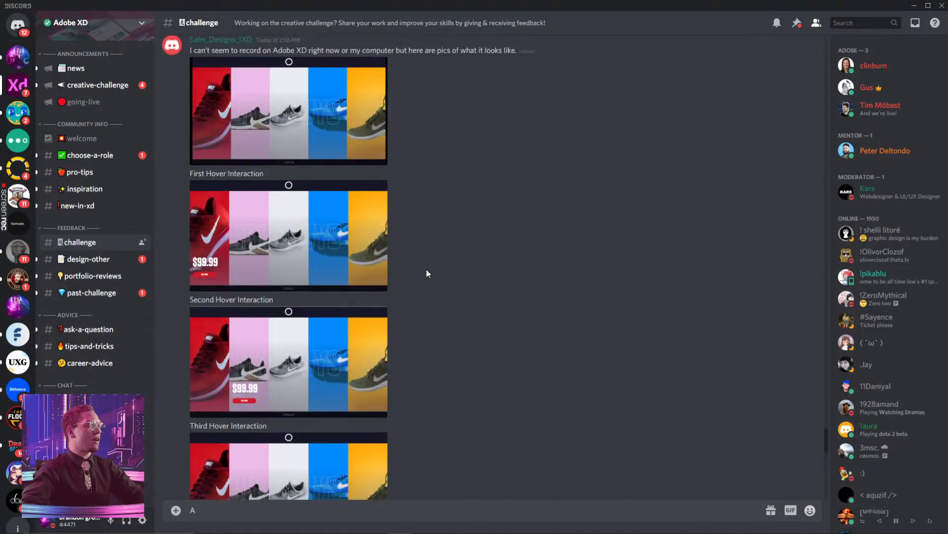
{"action": "scroll", "coordinate": [427, 273], "scroll_direction": "up", "scroll_amount": 15}
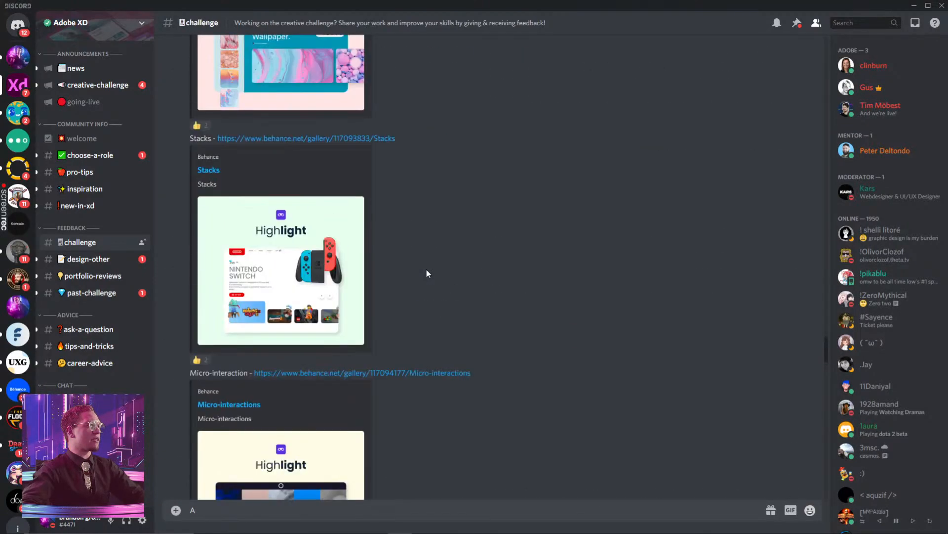
{"action": "scroll", "coordinate": [428, 273], "scroll_direction": "up", "scroll_amount": 15}
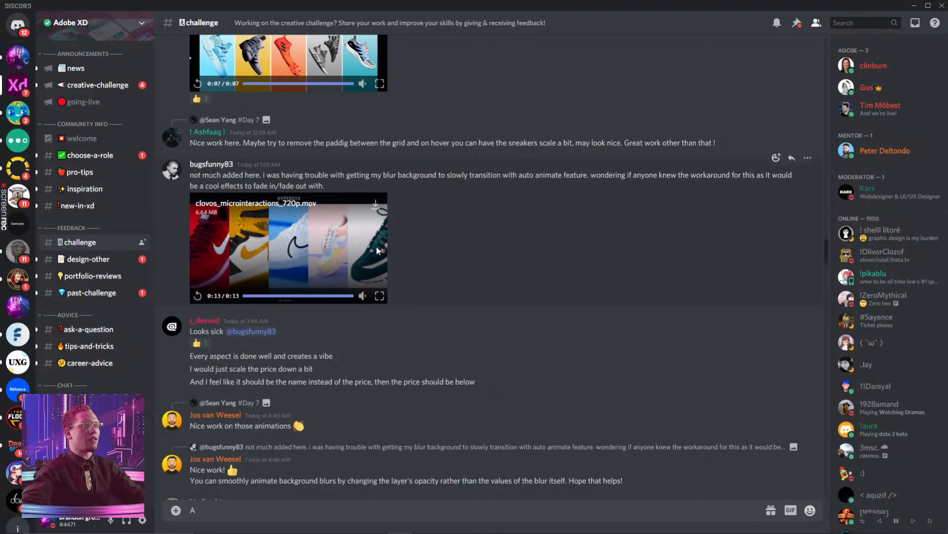
Step: Replay the clovos_microinteractions_720p.mov submission in full screen and return to the channel
{"action": "left_click", "coordinate": [379, 296]}
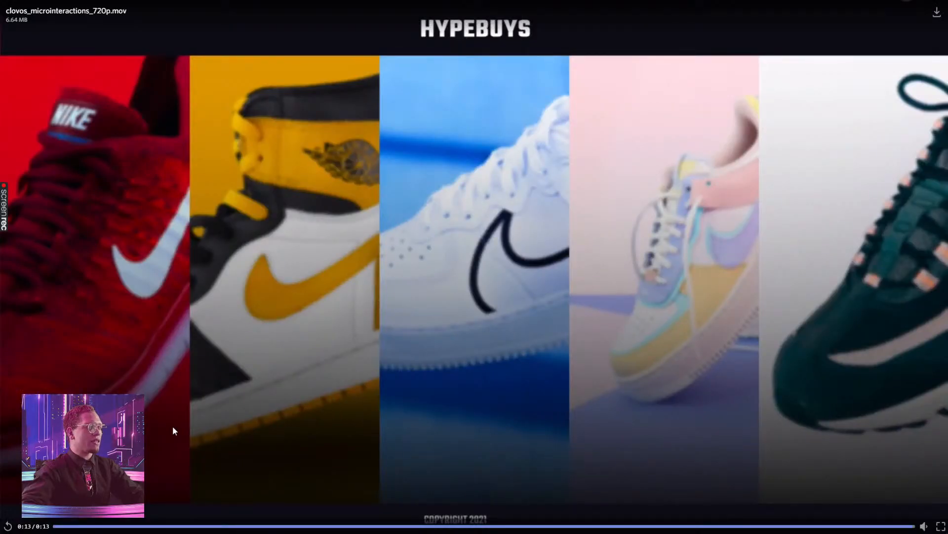
{"action": "left_click", "coordinate": [8, 527]}
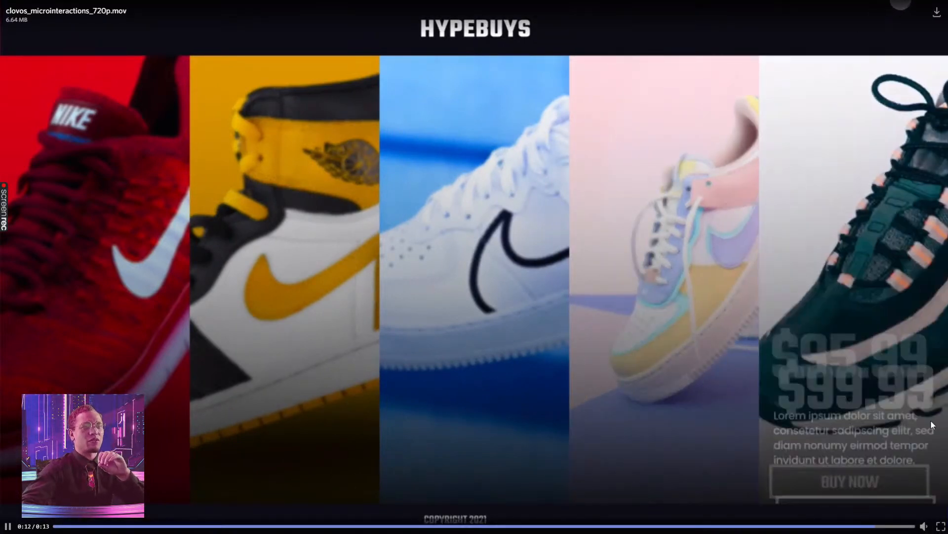
{"action": "key", "text": "Escape"}
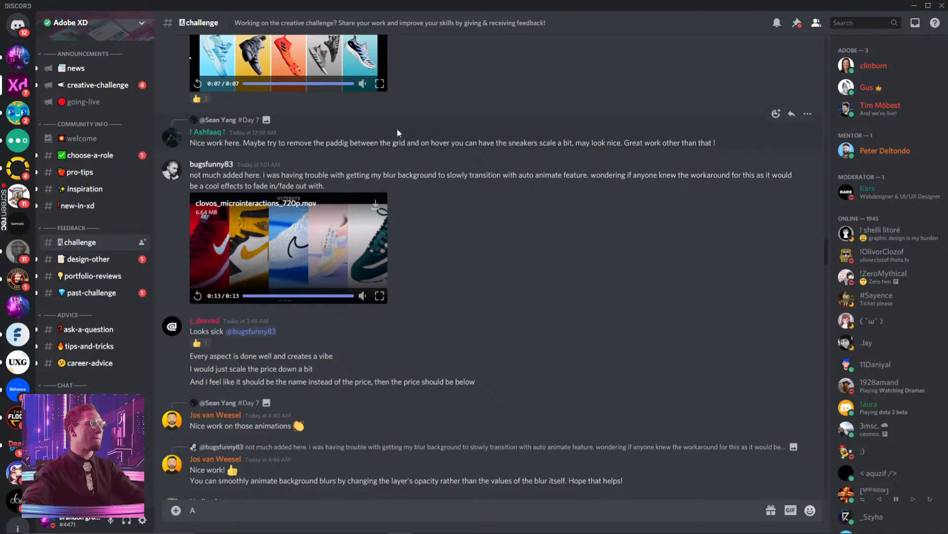
Step: Find the Challenge3_AmongUs.mp4 submission in the challenge channel and replay its video
{"action": "scroll", "coordinate": [405, 143], "scroll_direction": "up", "scroll_amount": 4}
{"action": "scroll", "coordinate": [423, 237], "scroll_direction": "down", "scroll_amount": 6}
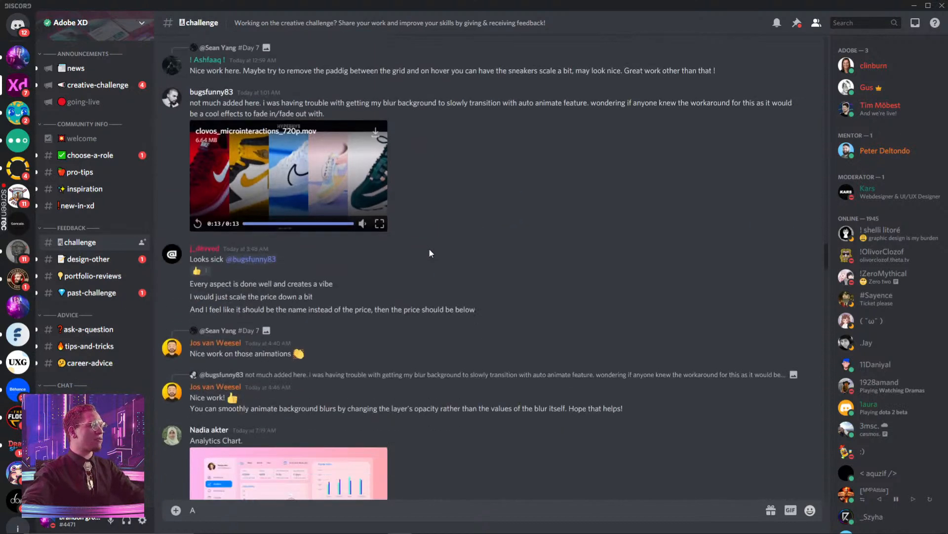
{"action": "scroll", "coordinate": [429, 249], "scroll_direction": "down", "scroll_amount": 15}
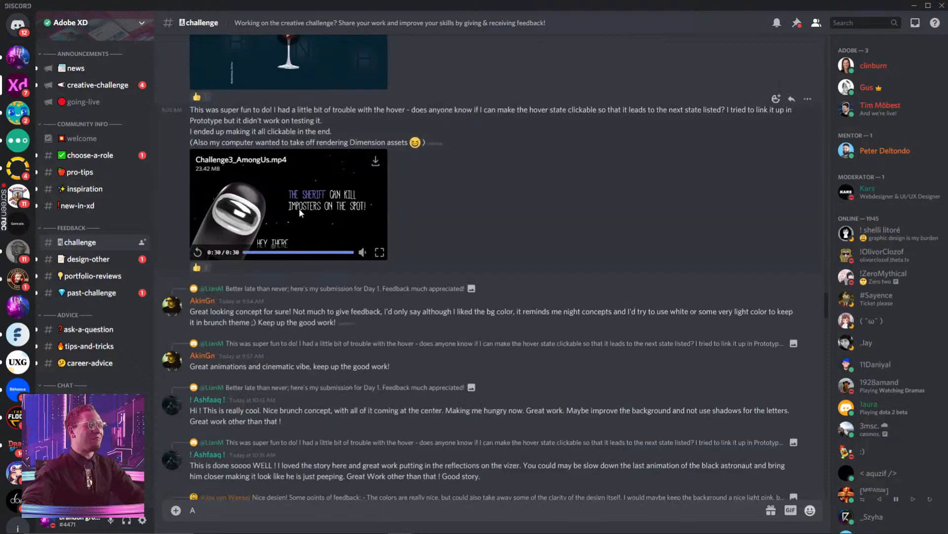
{"action": "left_click", "coordinate": [199, 253]}
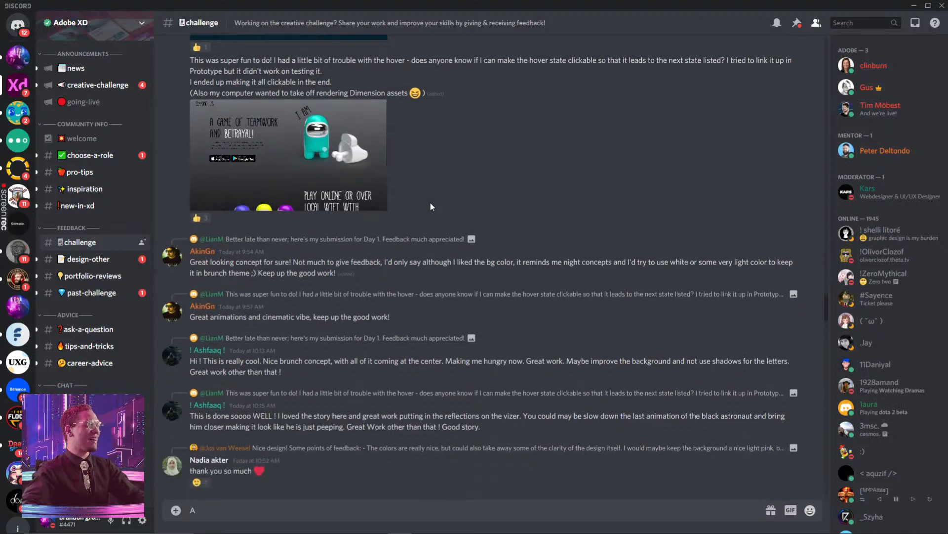
{"action": "mouse_move", "coordinate": [385, 225]}
{"action": "scroll", "coordinate": [380, 253], "scroll_direction": "up", "scroll_amount": 2}
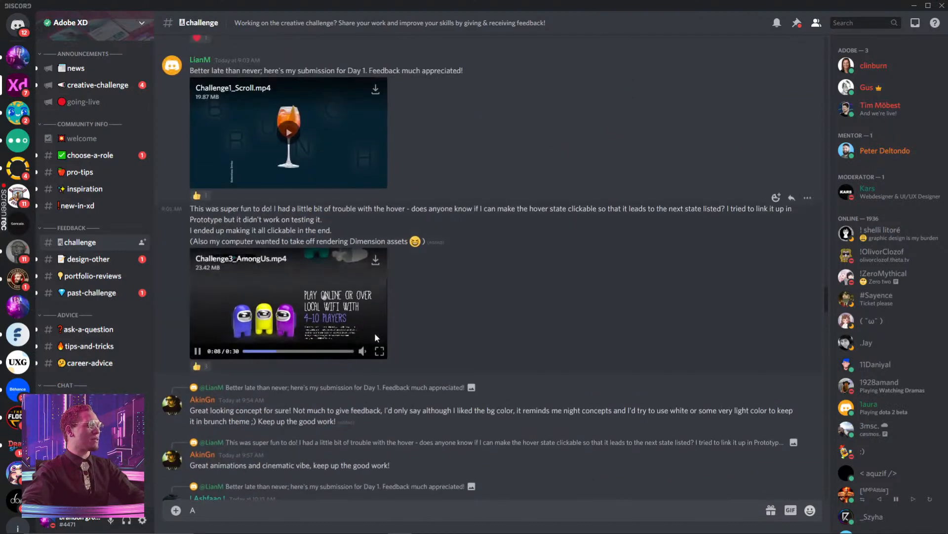
{"action": "scroll", "coordinate": [372, 302], "scroll_direction": "up", "scroll_amount": 2}
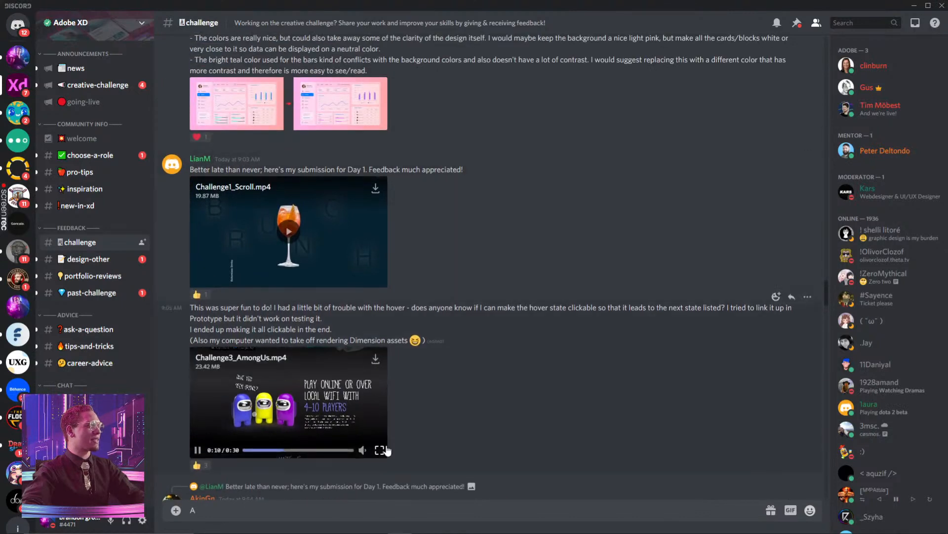
Step: View the Challenge3_AmongUs.mp4 video in full screen, rewinding it to the beginning, and exit full screen
{"action": "left_click", "coordinate": [380, 449]}
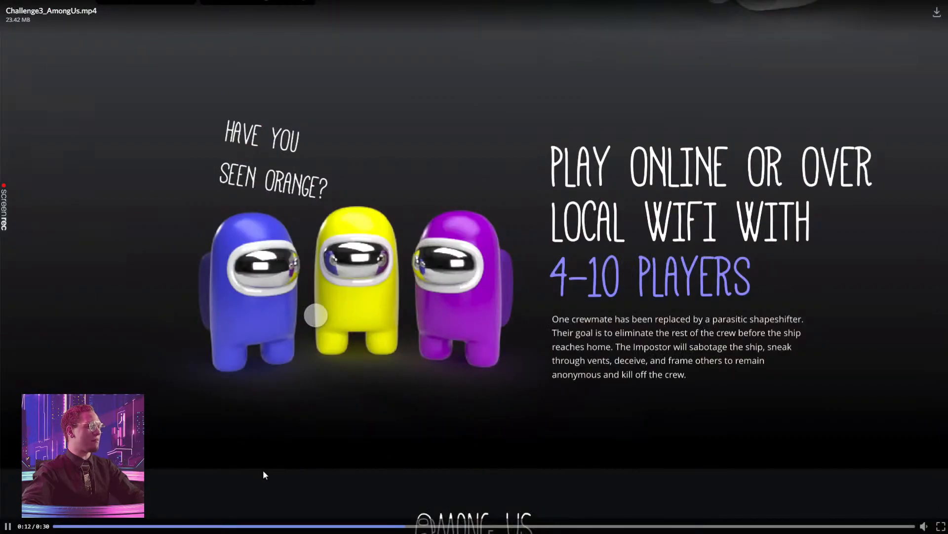
{"action": "left_click", "coordinate": [188, 526]}
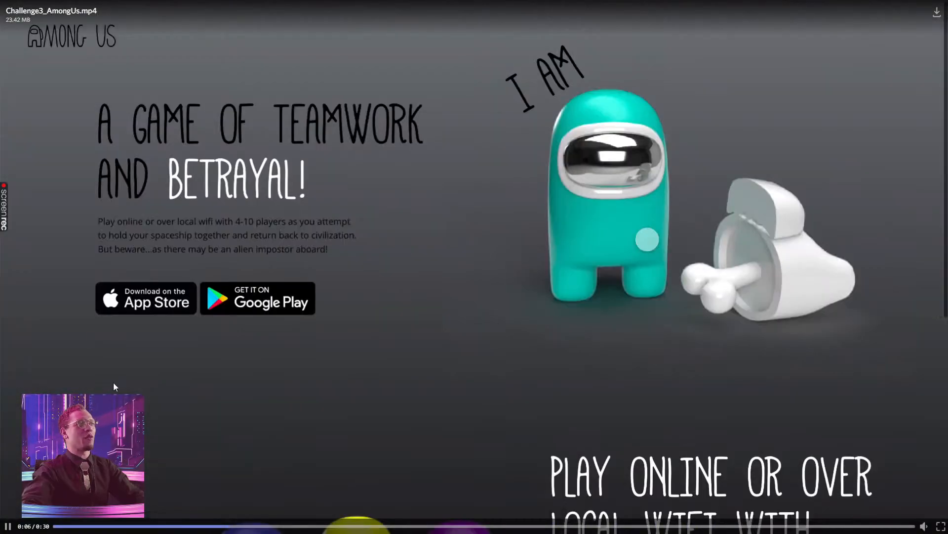
{"action": "left_click", "coordinate": [58, 526]}
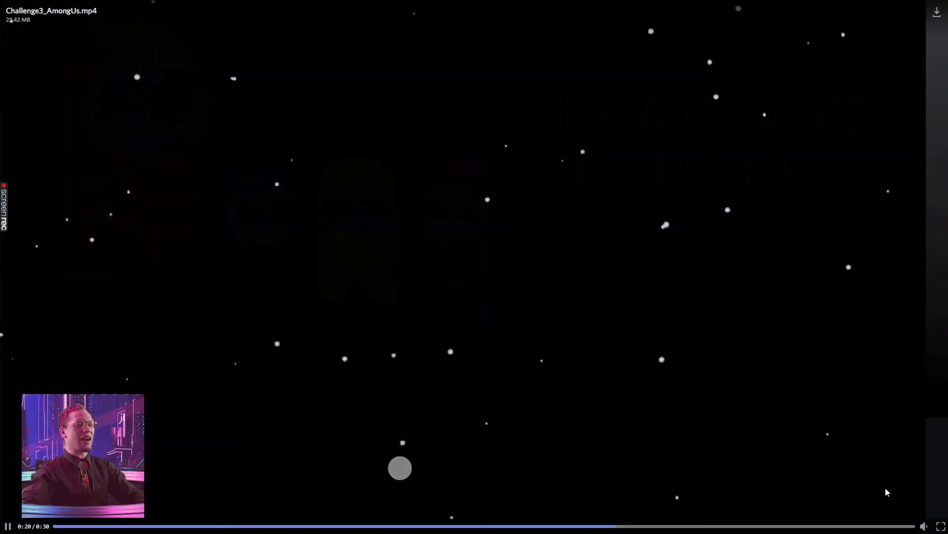
{"action": "left_click", "coordinate": [941, 526]}
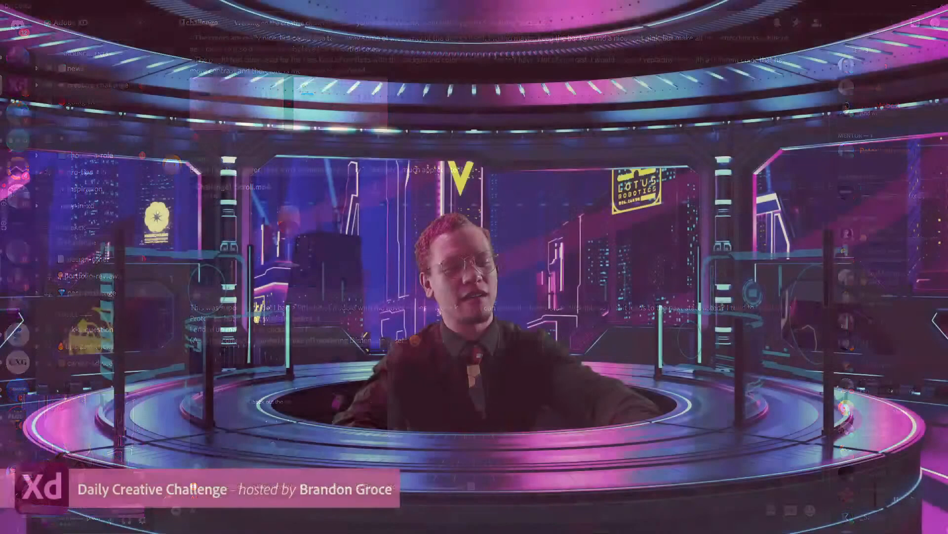